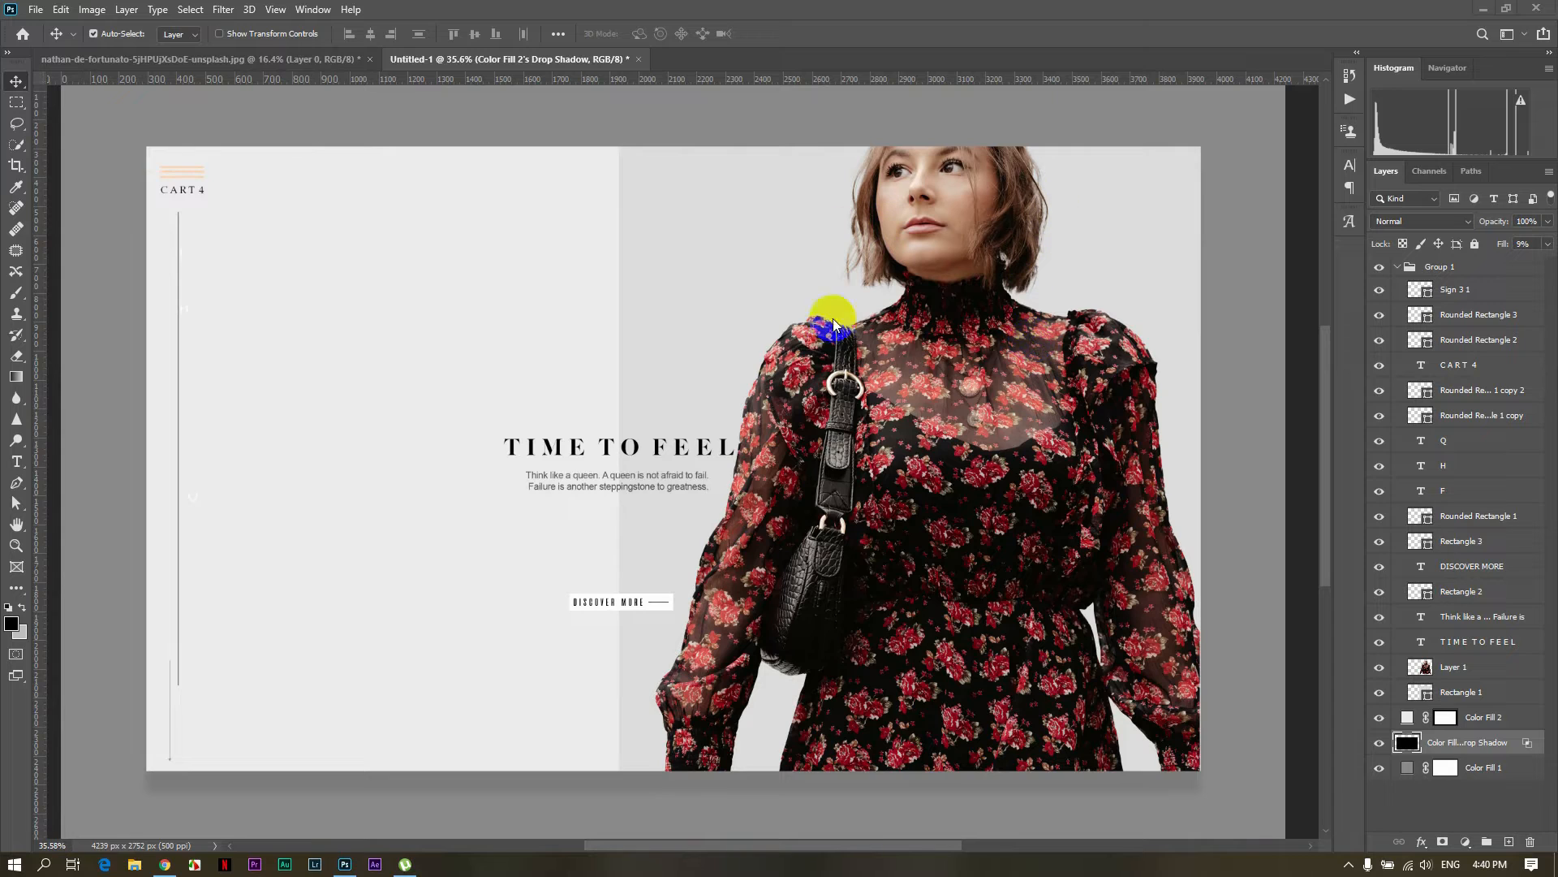
Create a new 3840 x 2160 px landscape document at 500 pixels/inch in 8-bit RGB Color with a white background
left_click(27, 11)
left_click(56, 32)
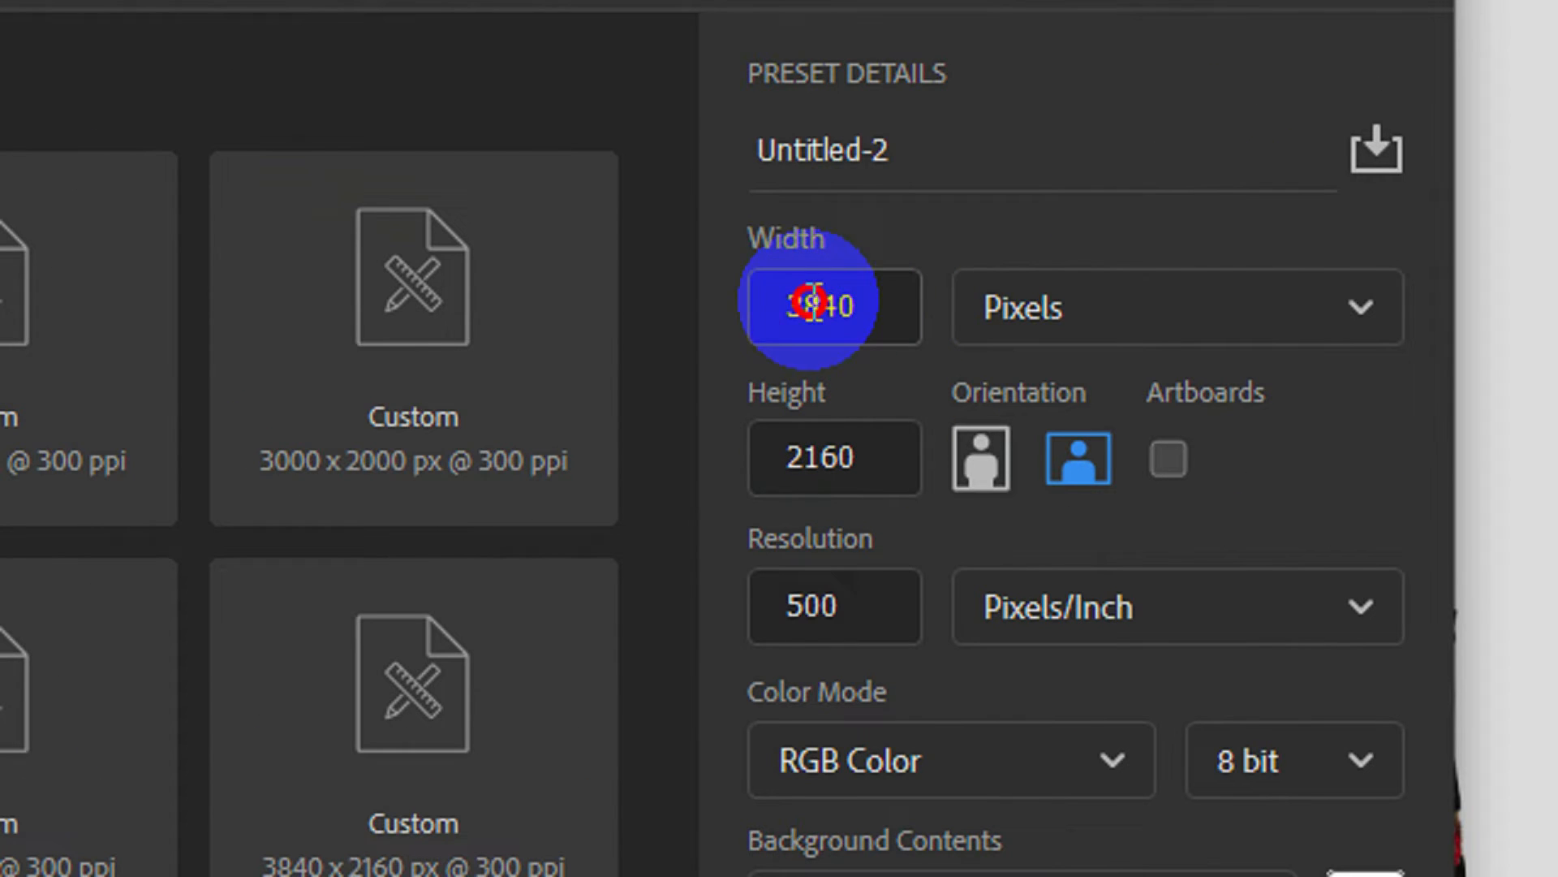
double_click(939, 262)
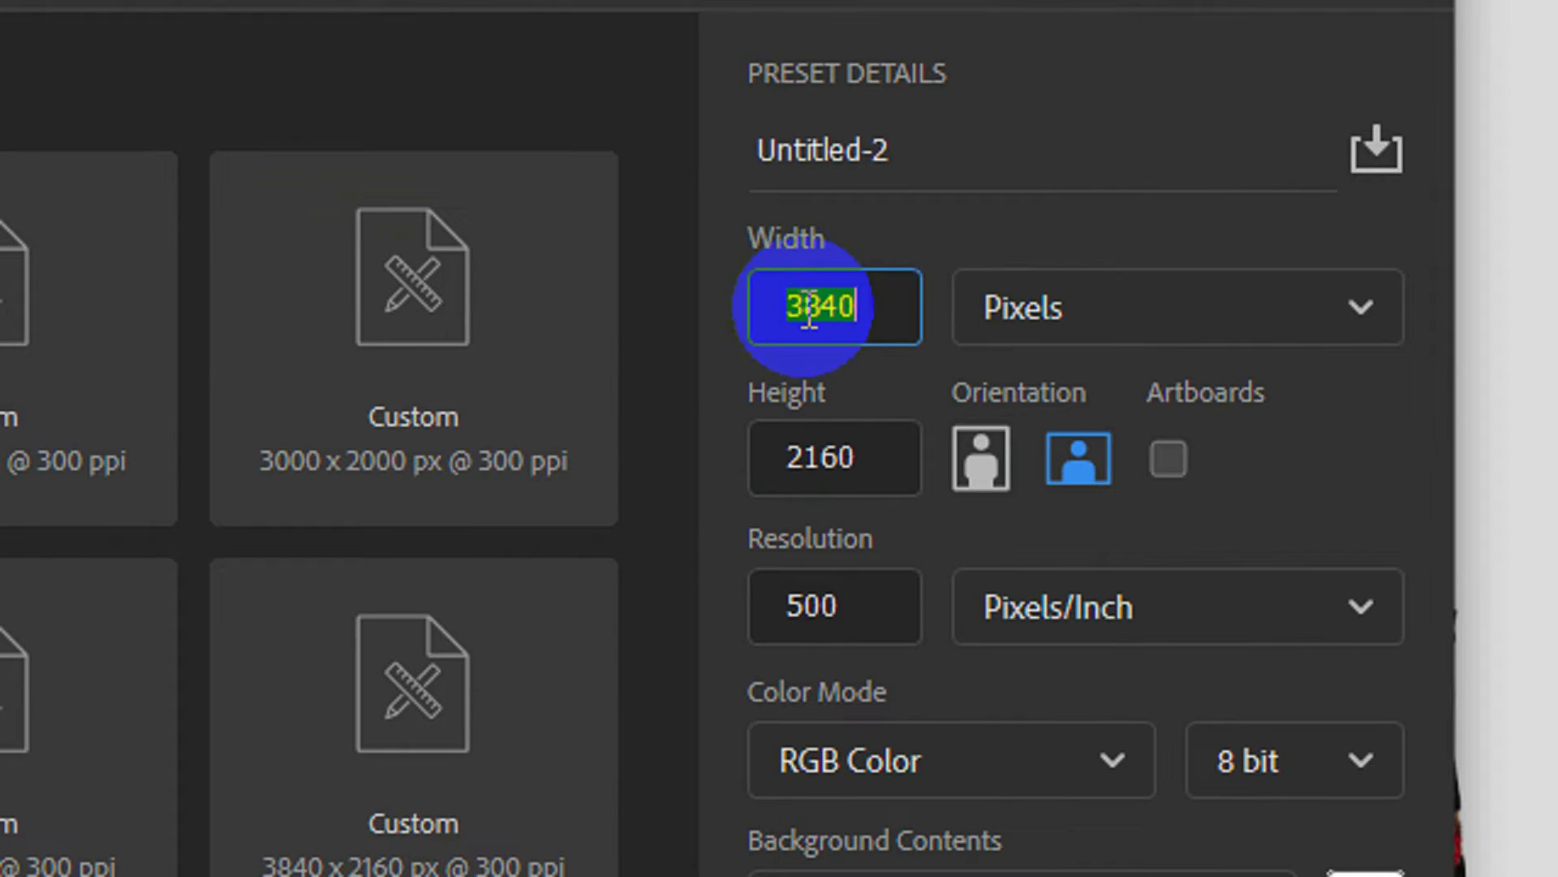
double_click(796, 455)
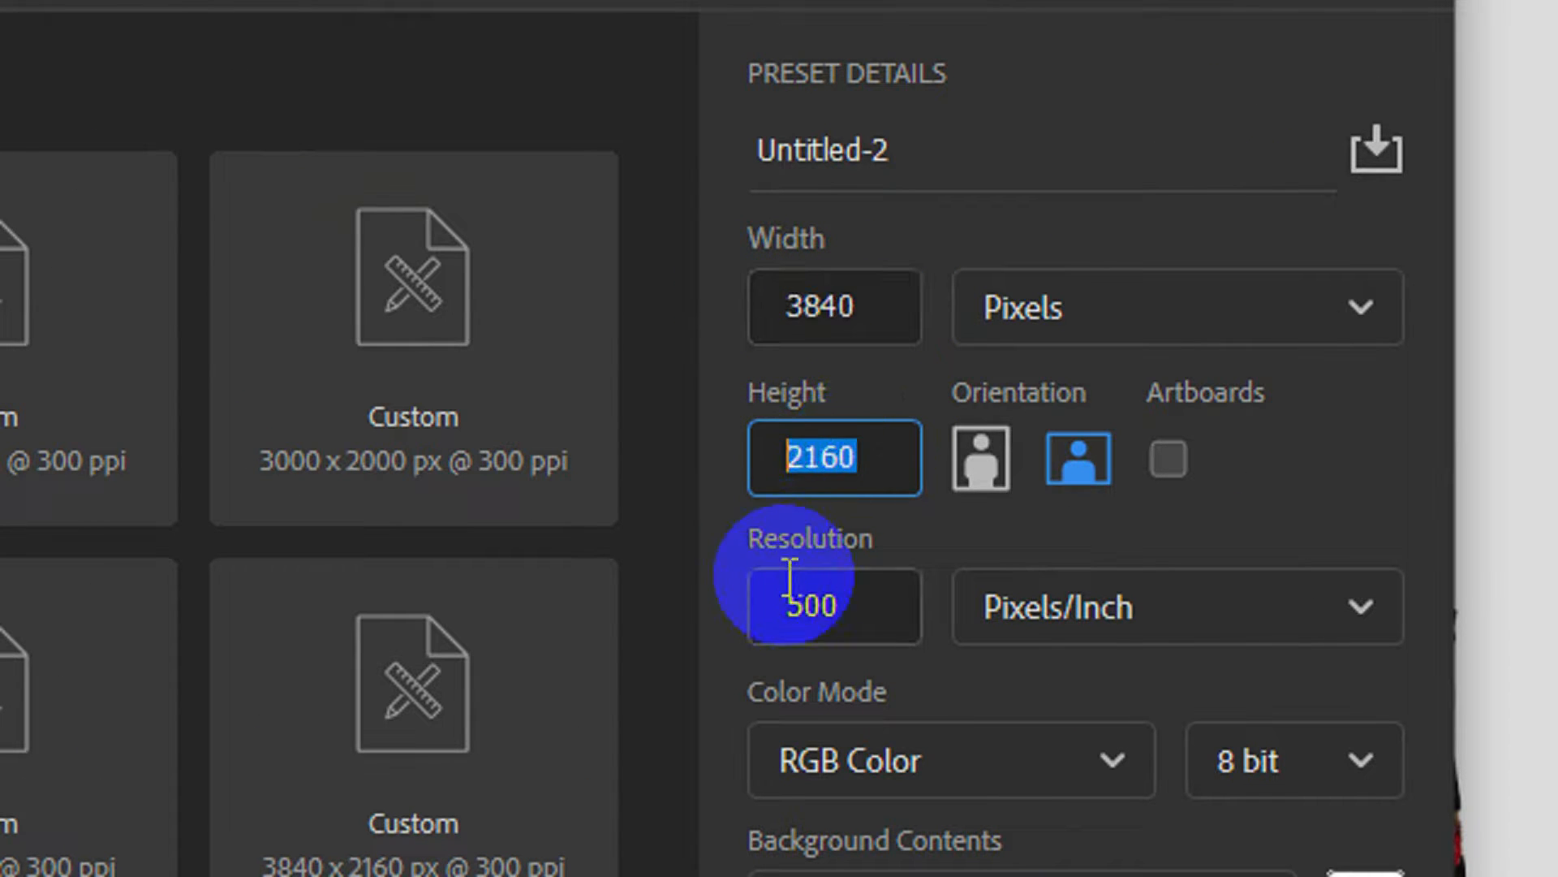
double_click(763, 603)
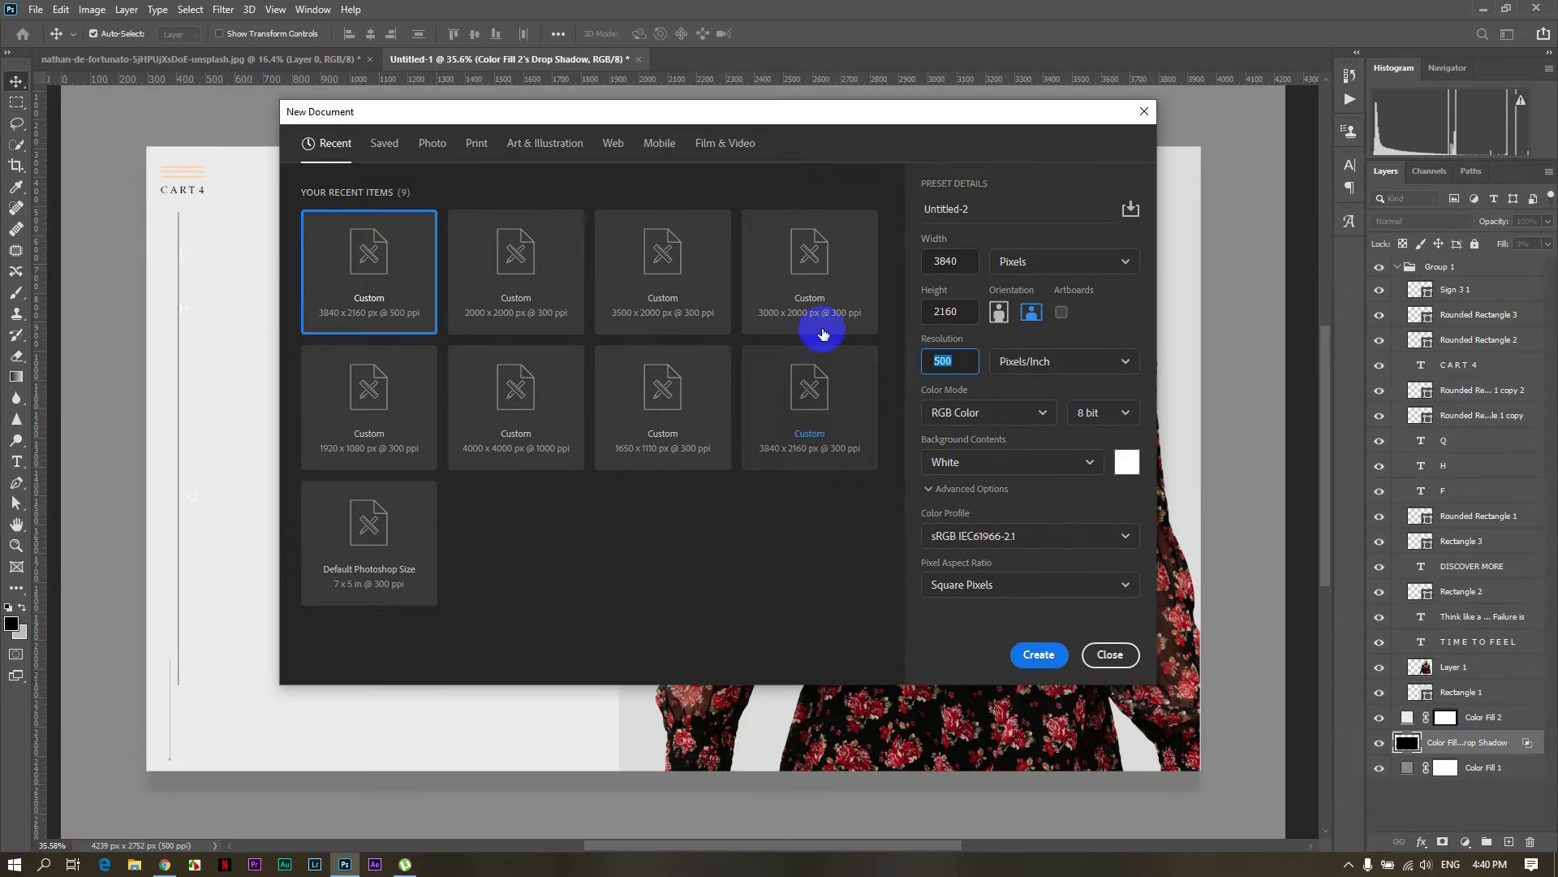
left_click(1055, 655)
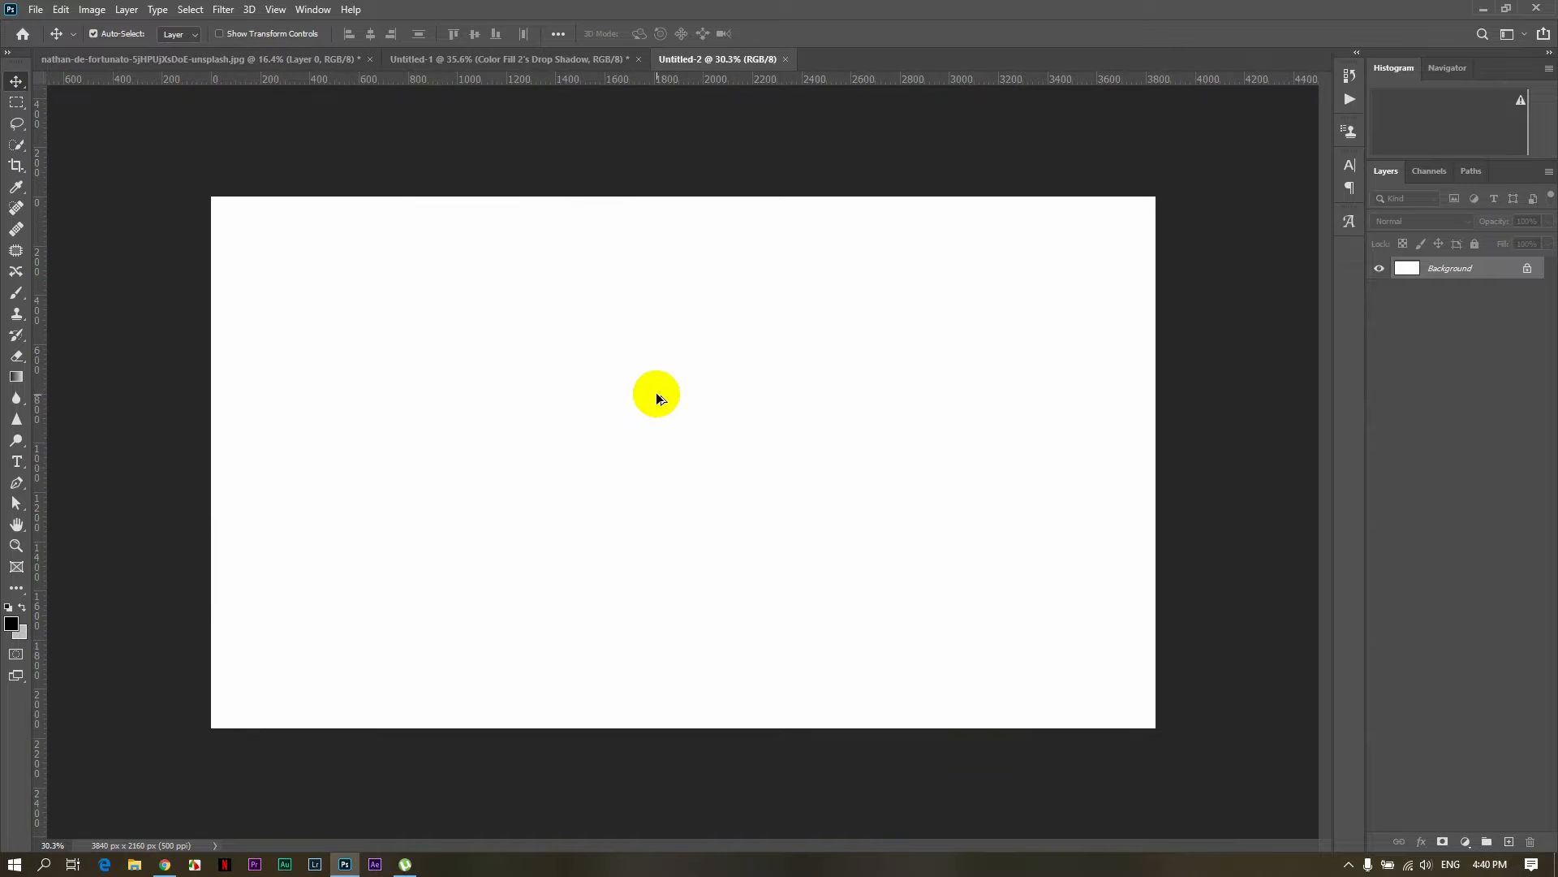
key("ctrl+plus")
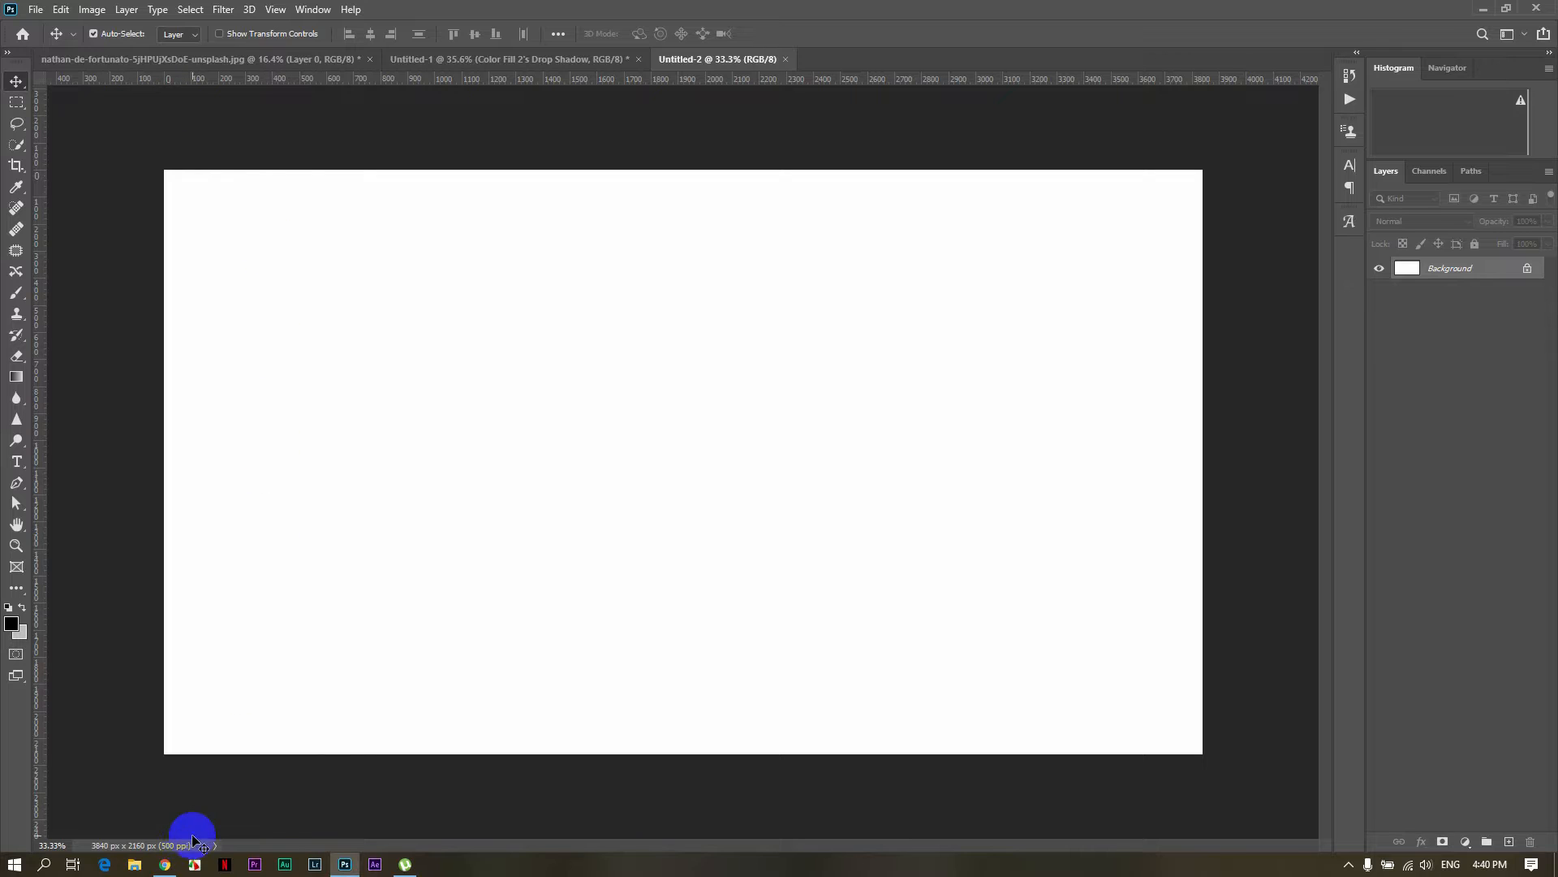
left_click(165, 863)
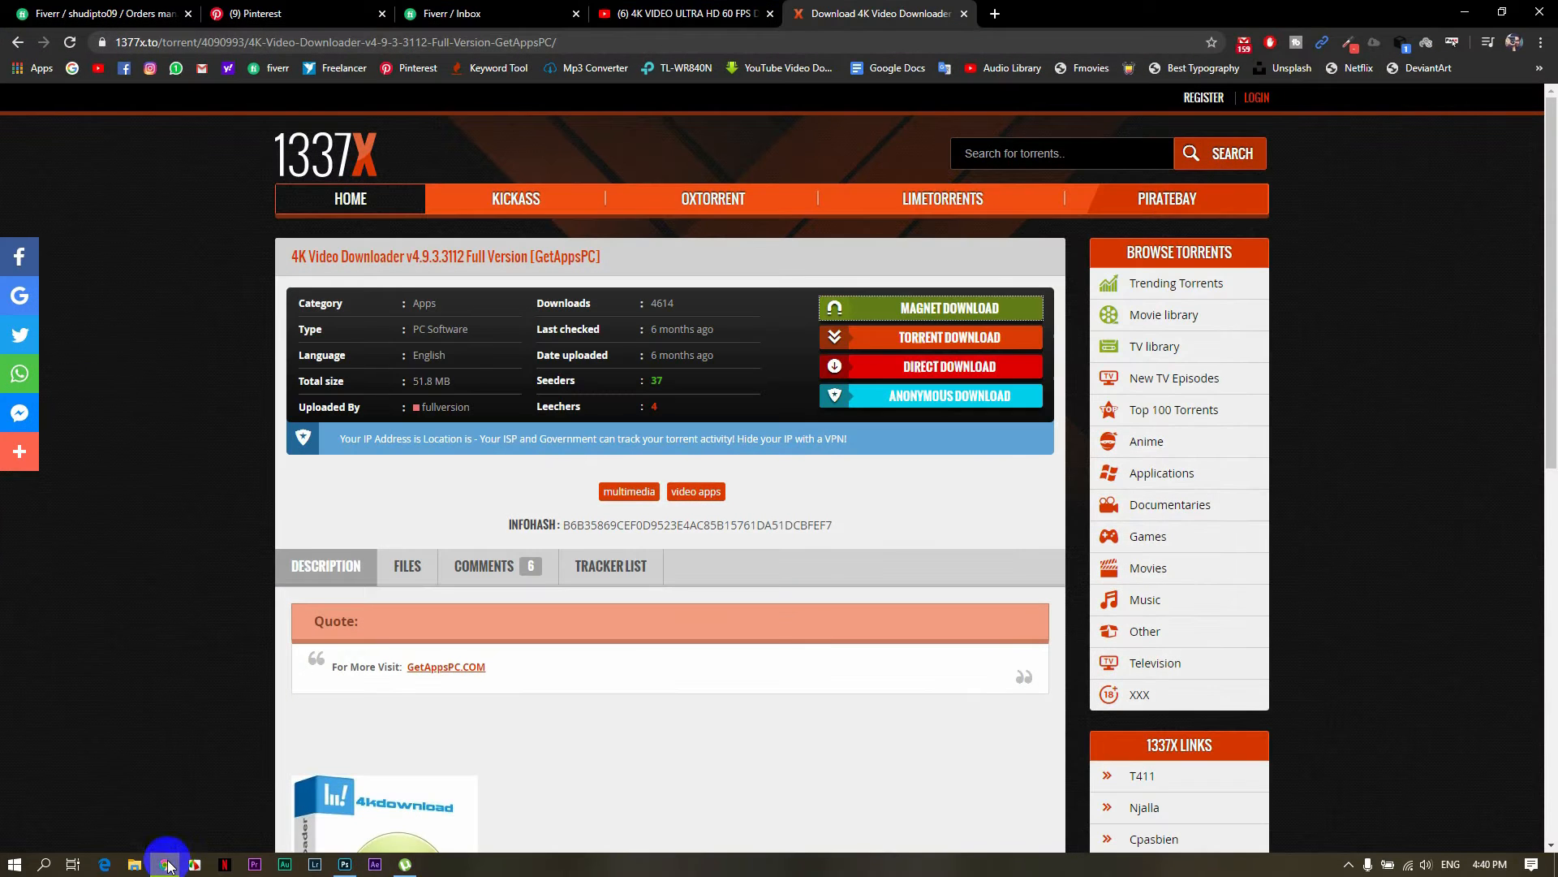
left_click(1461, 15)
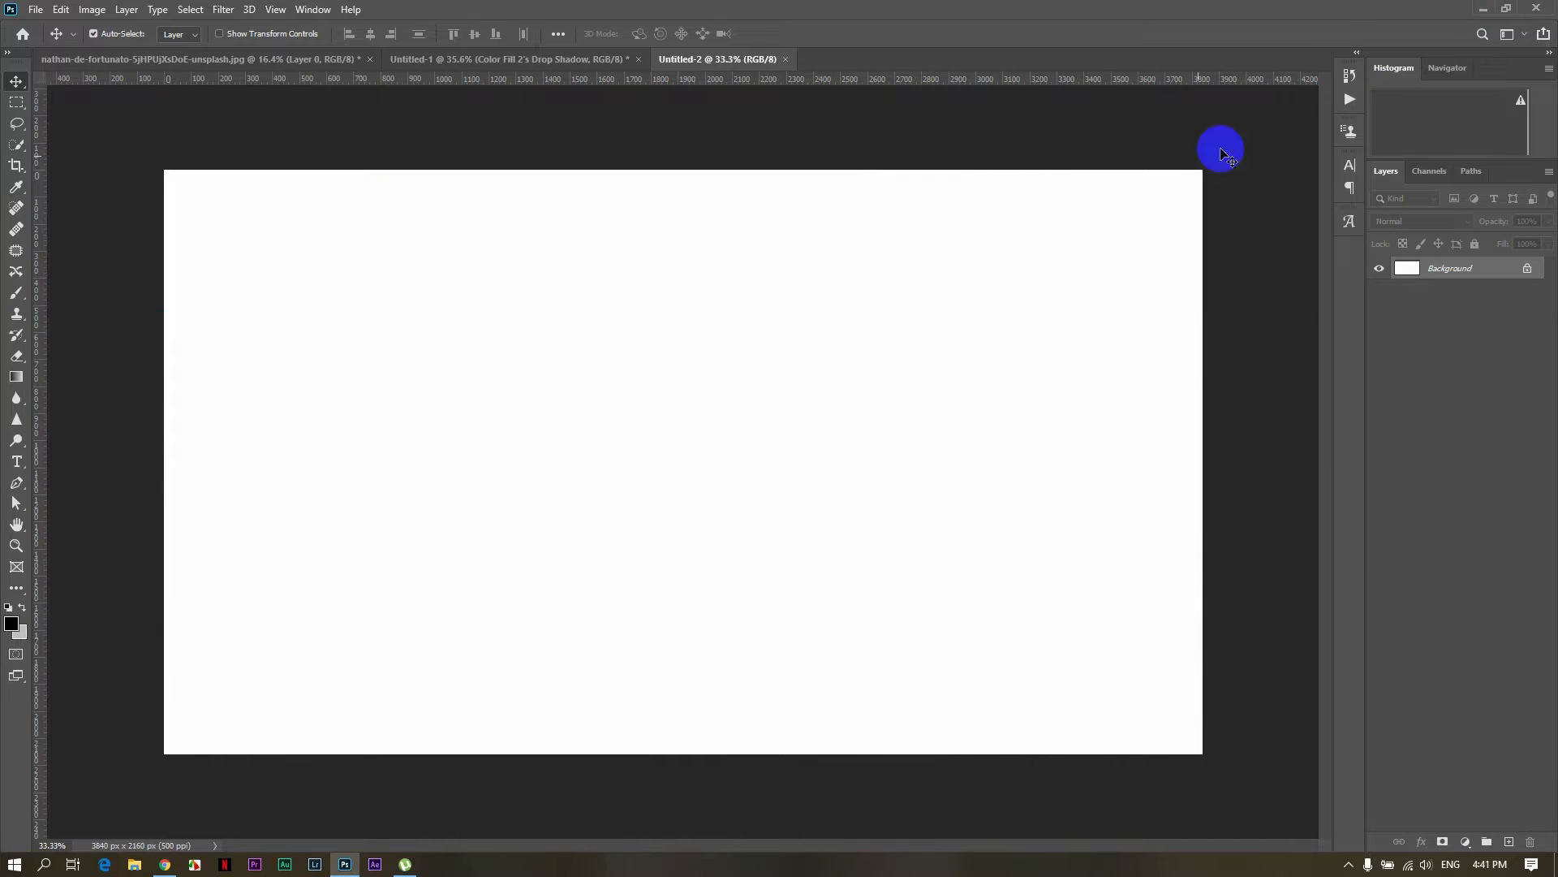
Select the woman in the nathan-de-fortunato unsplash photo with the Quick Selection tool's Select Subject command
left_click(149, 59)
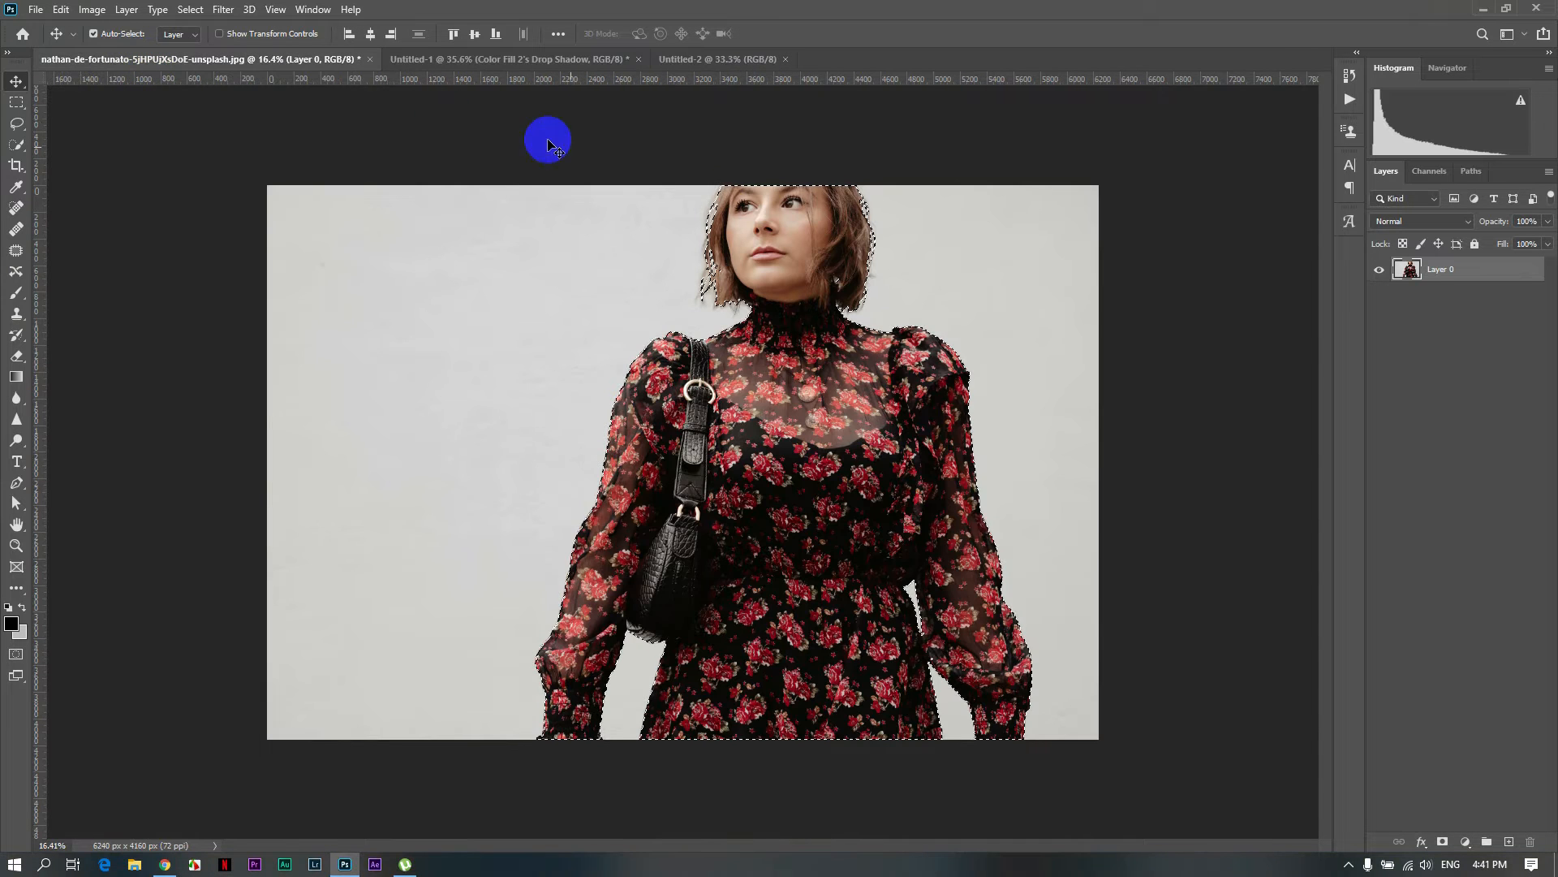
scroll(847, 195, "up", 3)
scroll(852, 194, "down", 3)
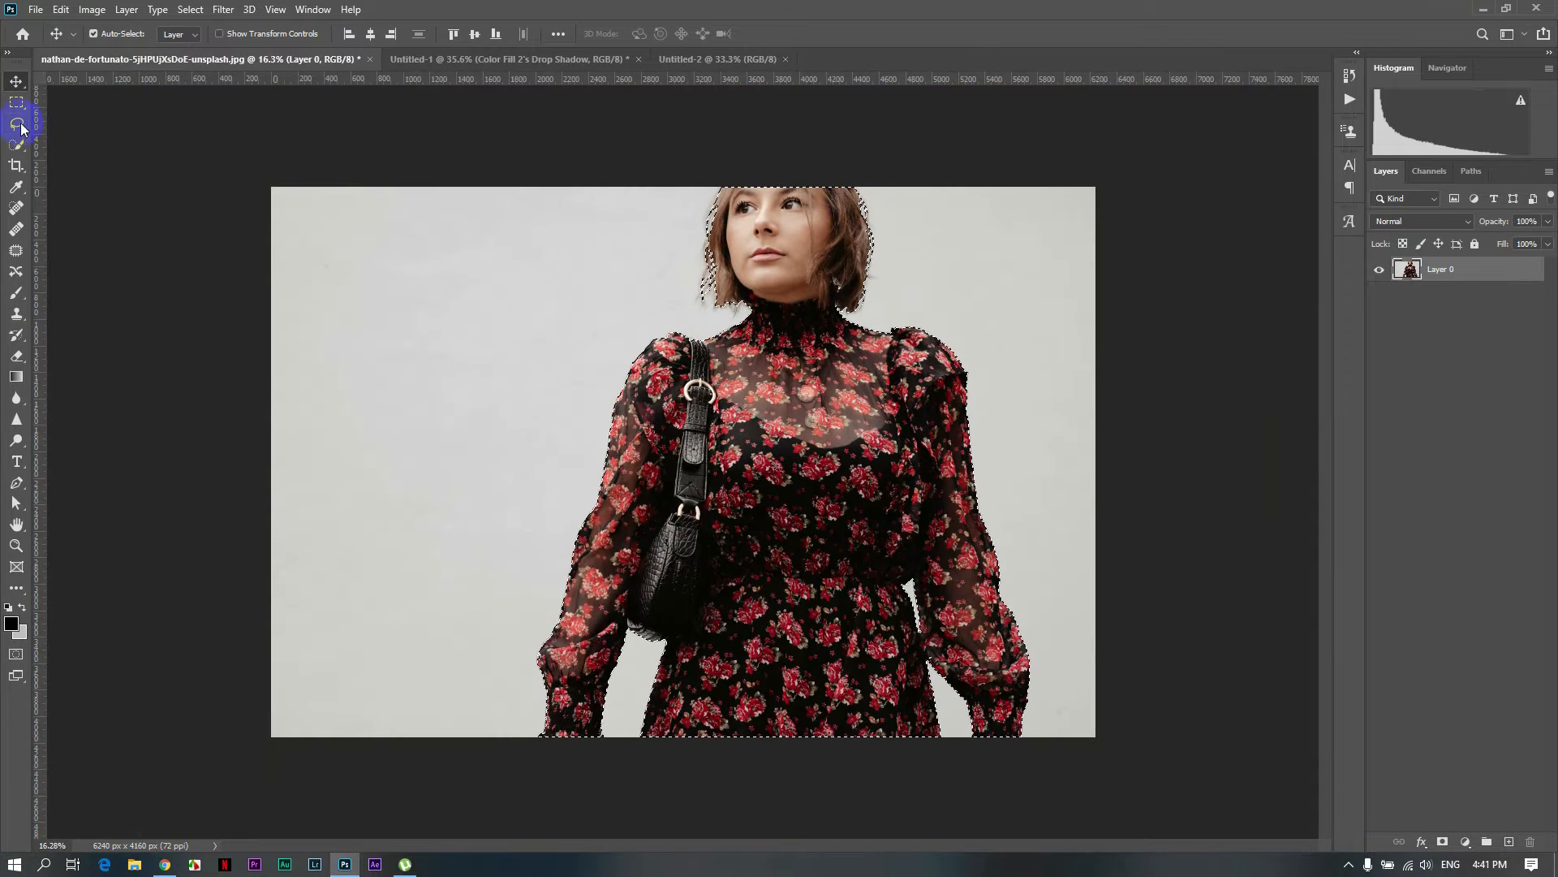
left_click(17, 124)
left_click(463, 320)
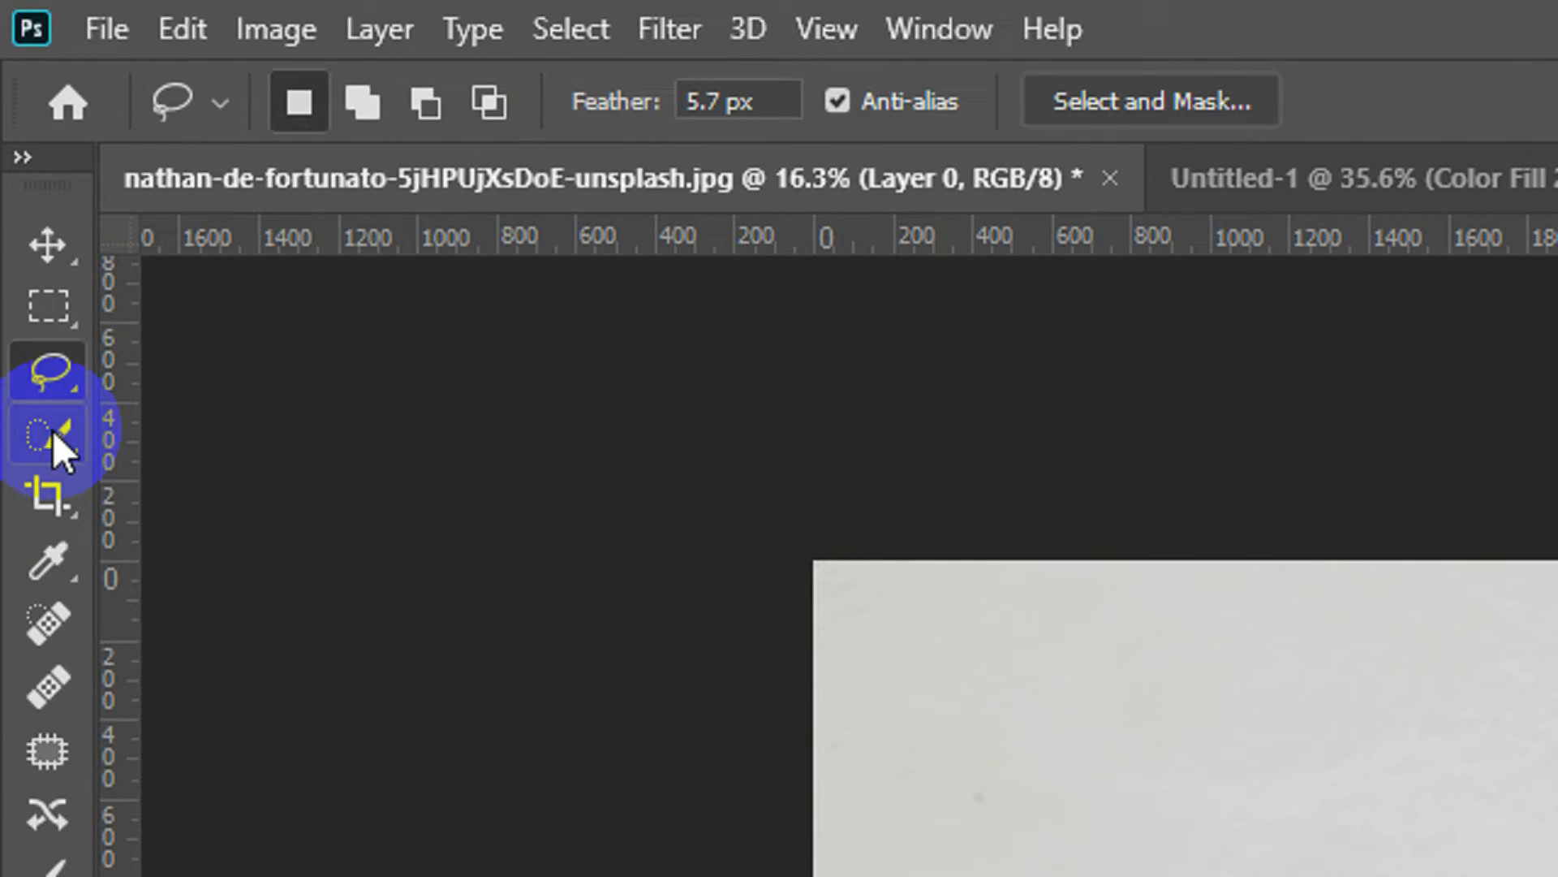
left_click(52, 430)
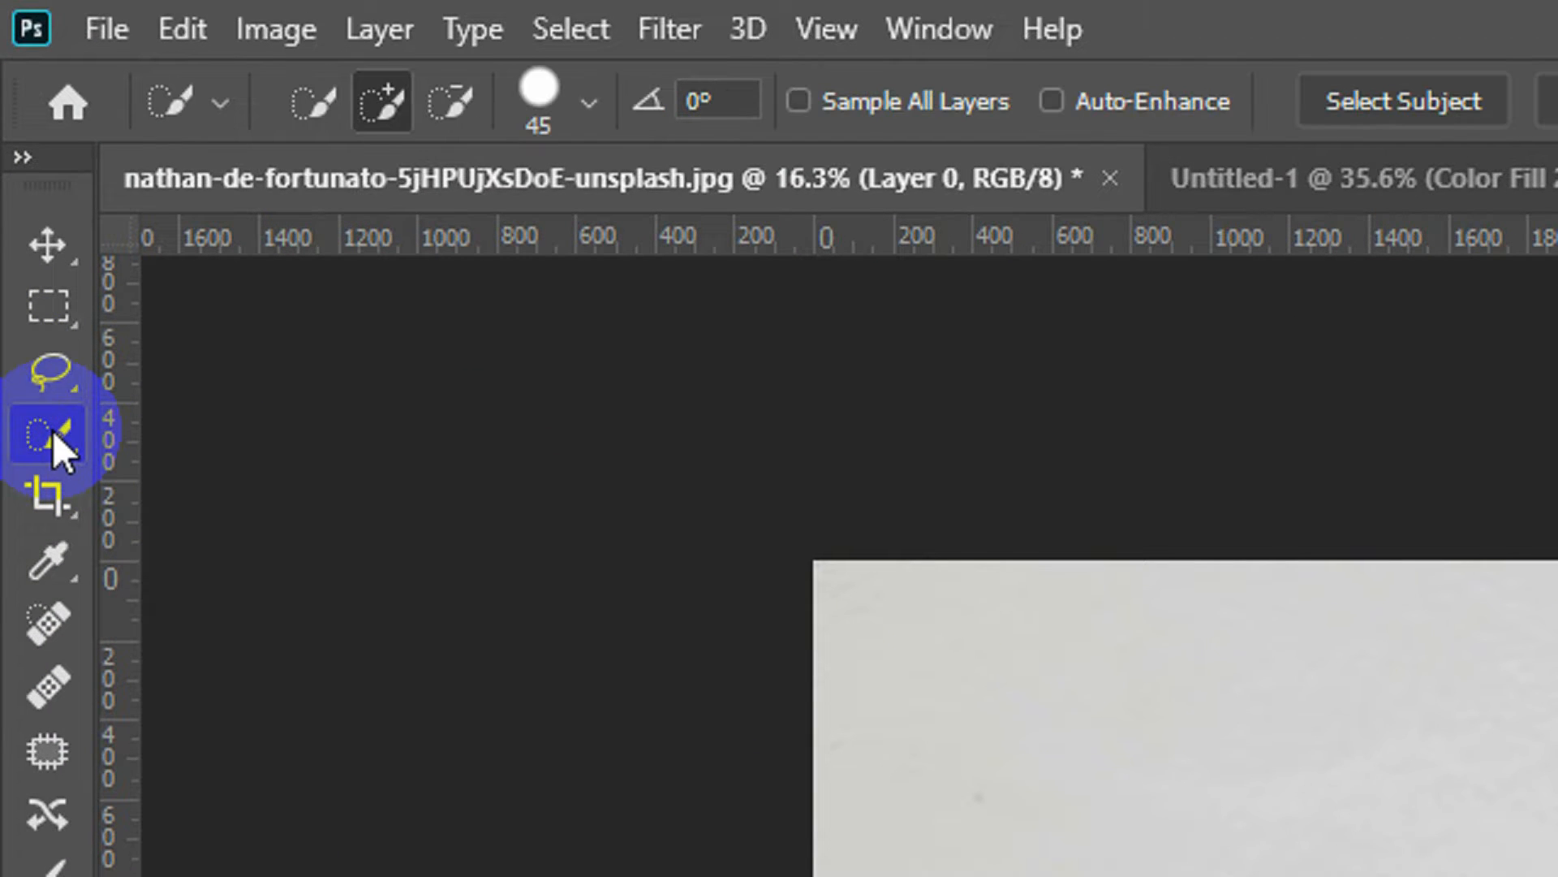
left_click(222, 435)
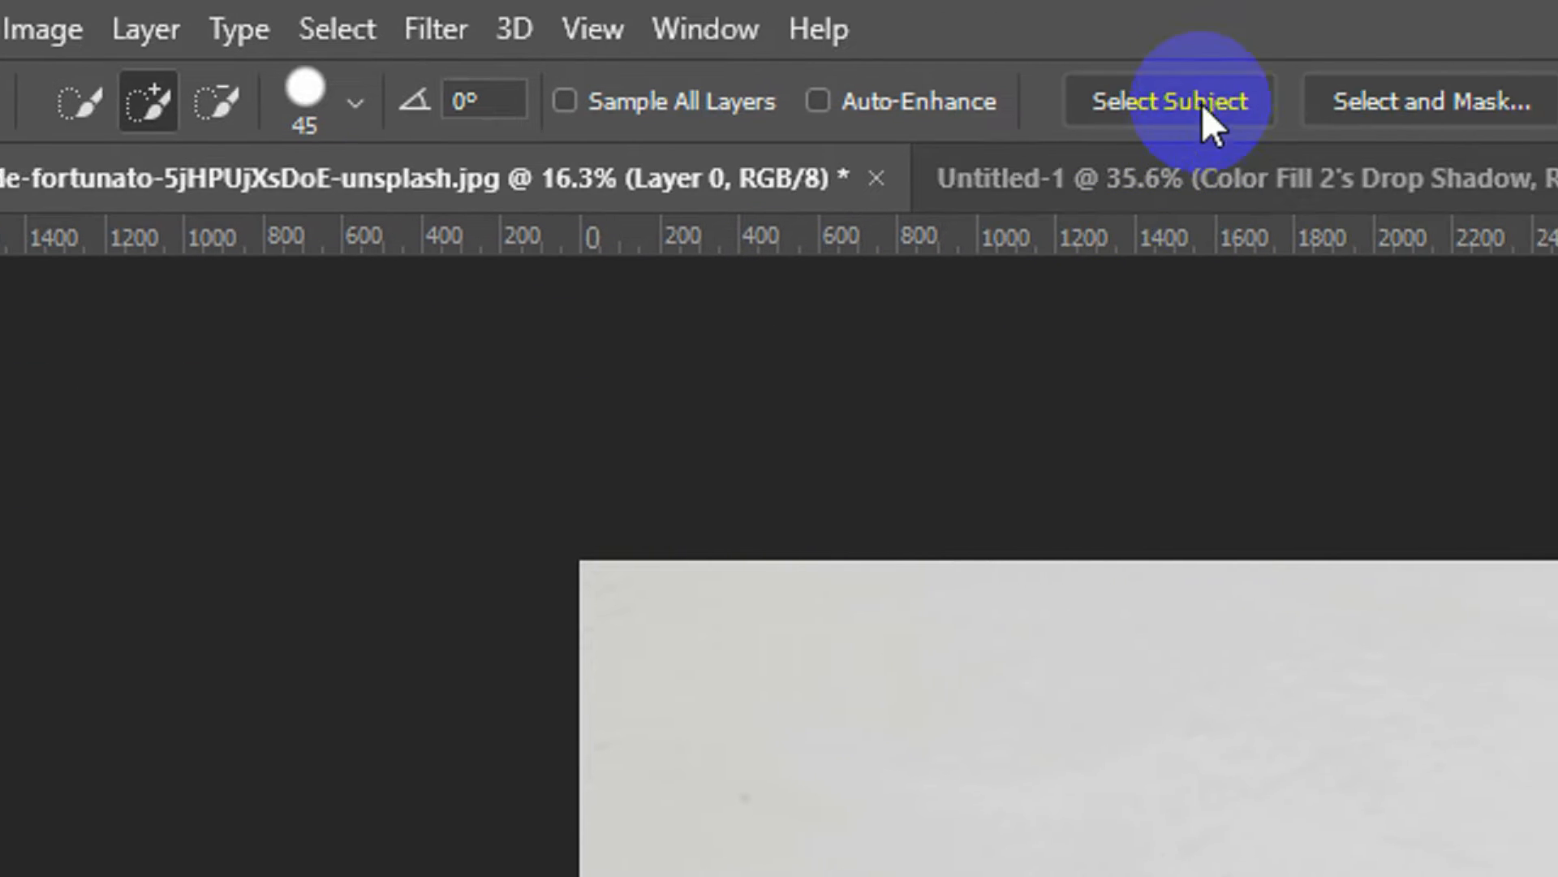
left_click(1112, 99)
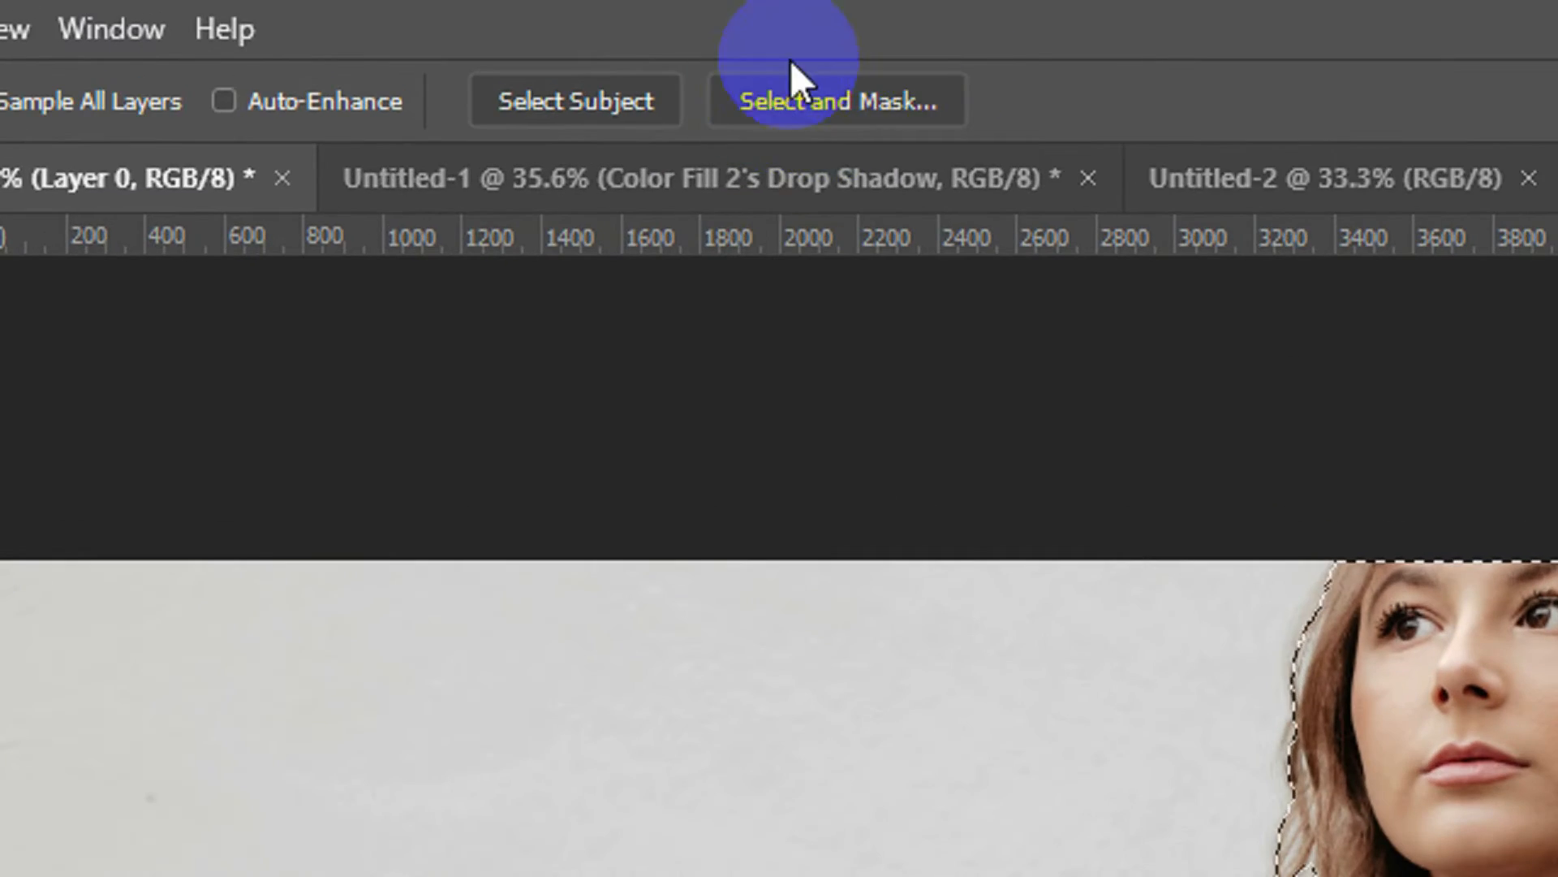
In Select and Mask, refine the hair edges on both sides of the face with the Refine Edge Brush at sizes 150 and 100
left_click(823, 103)
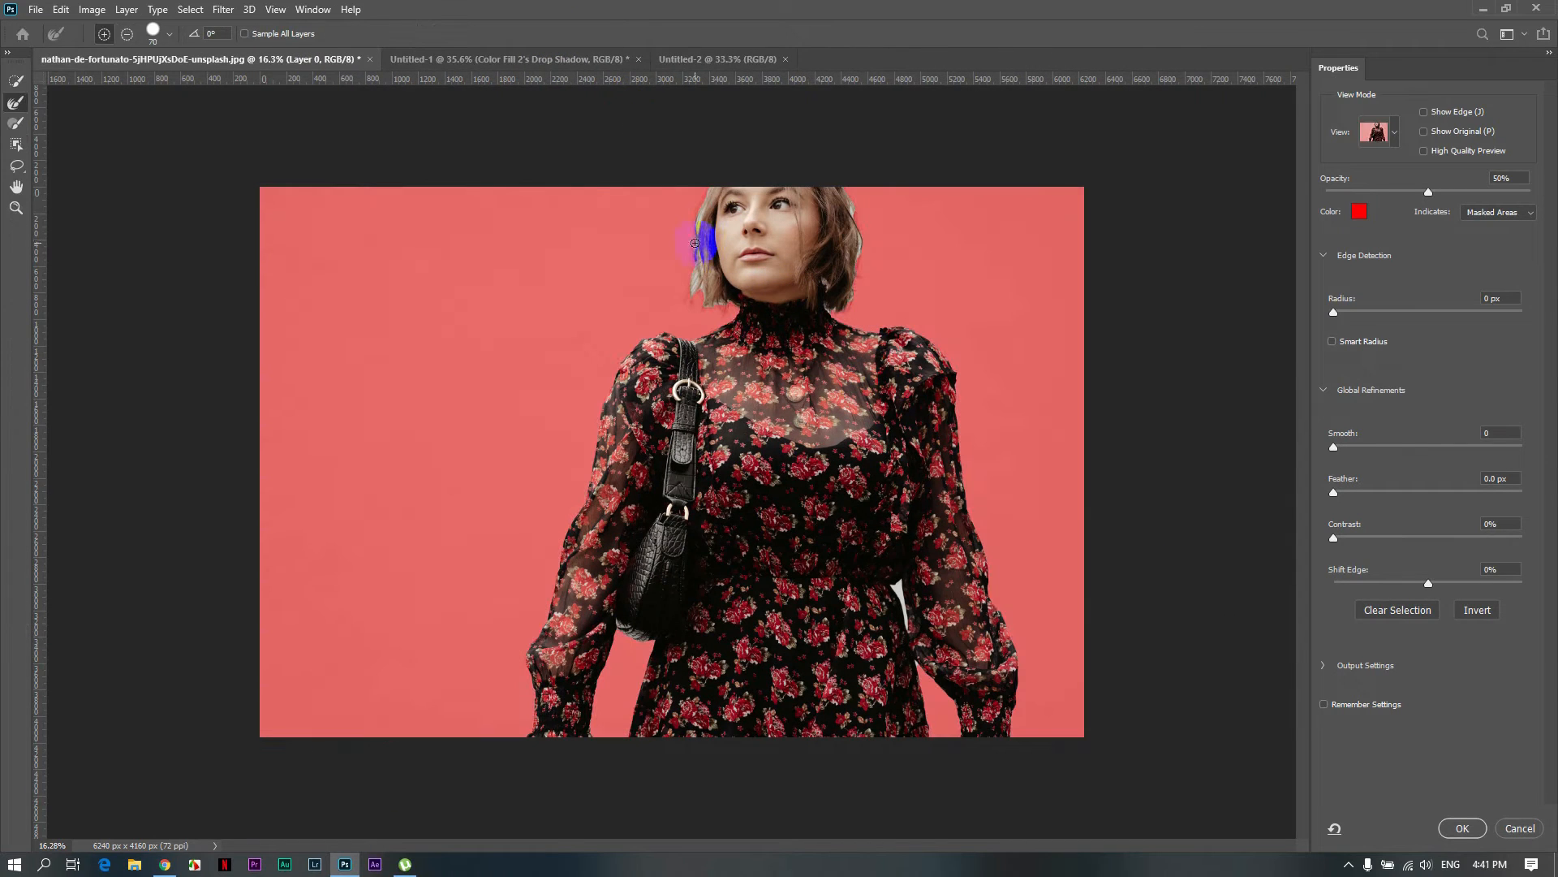
scroll(712, 200, "up", 5)
scroll(729, 216, "up", 4)
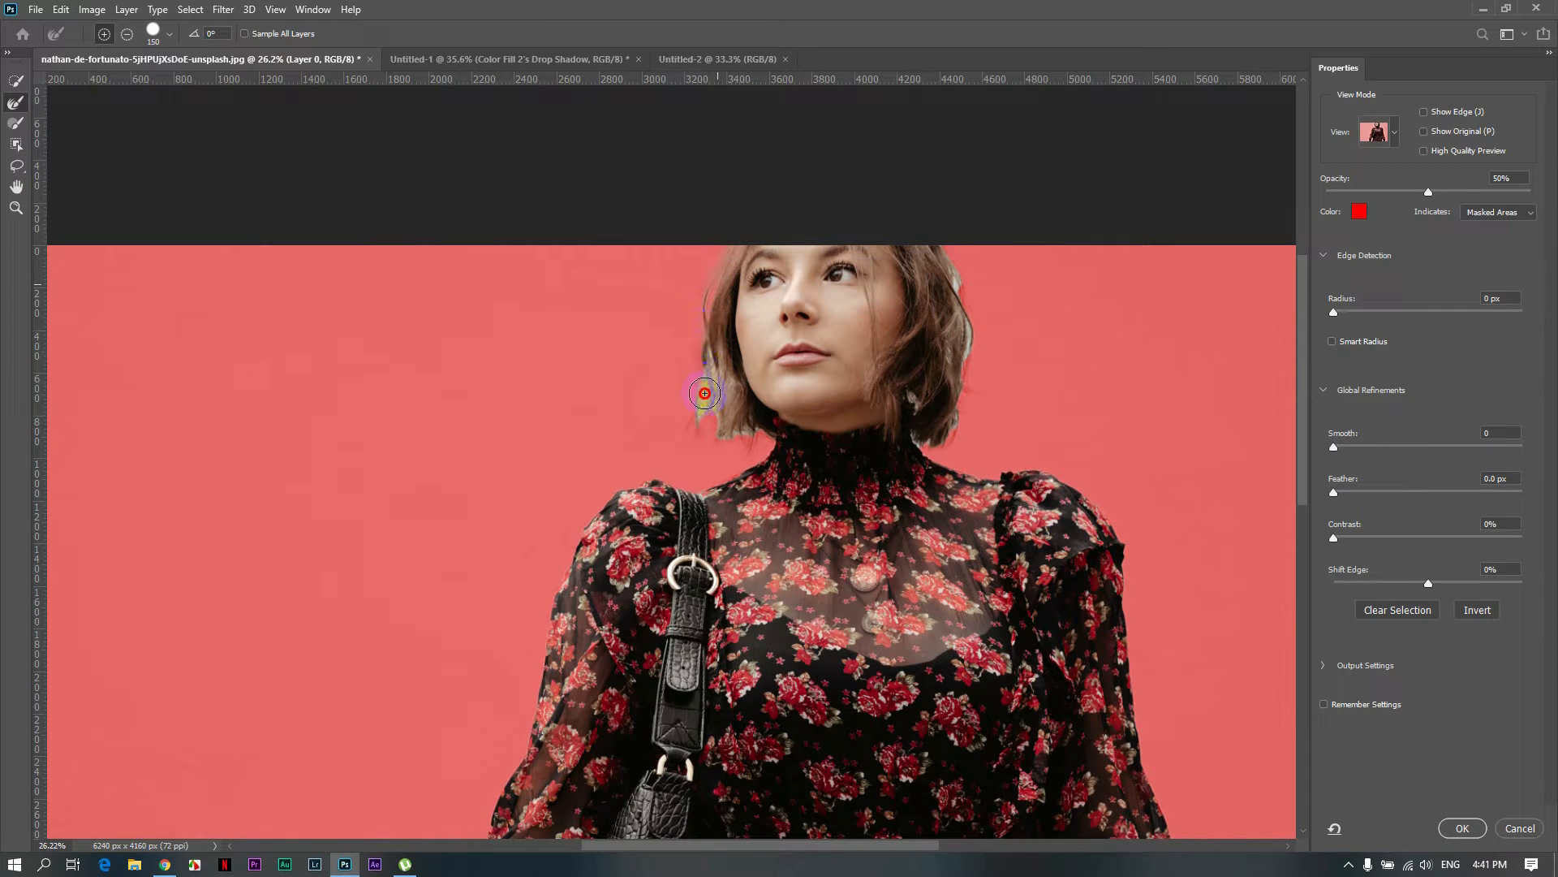
left_click_drag(704, 393, 707, 413)
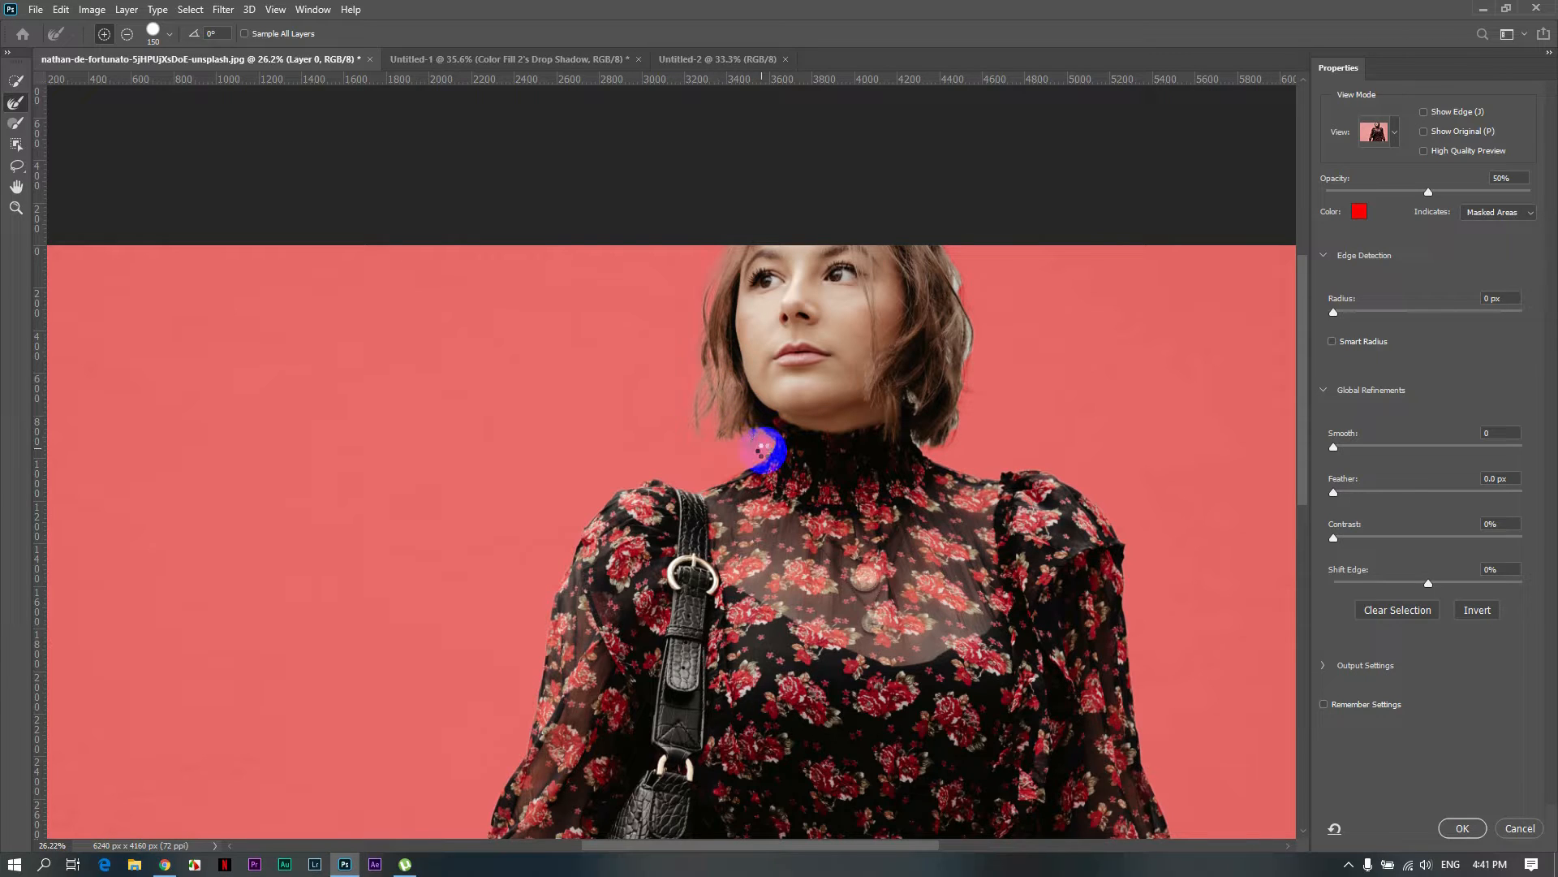
left_click_drag(949, 259, 961, 286)
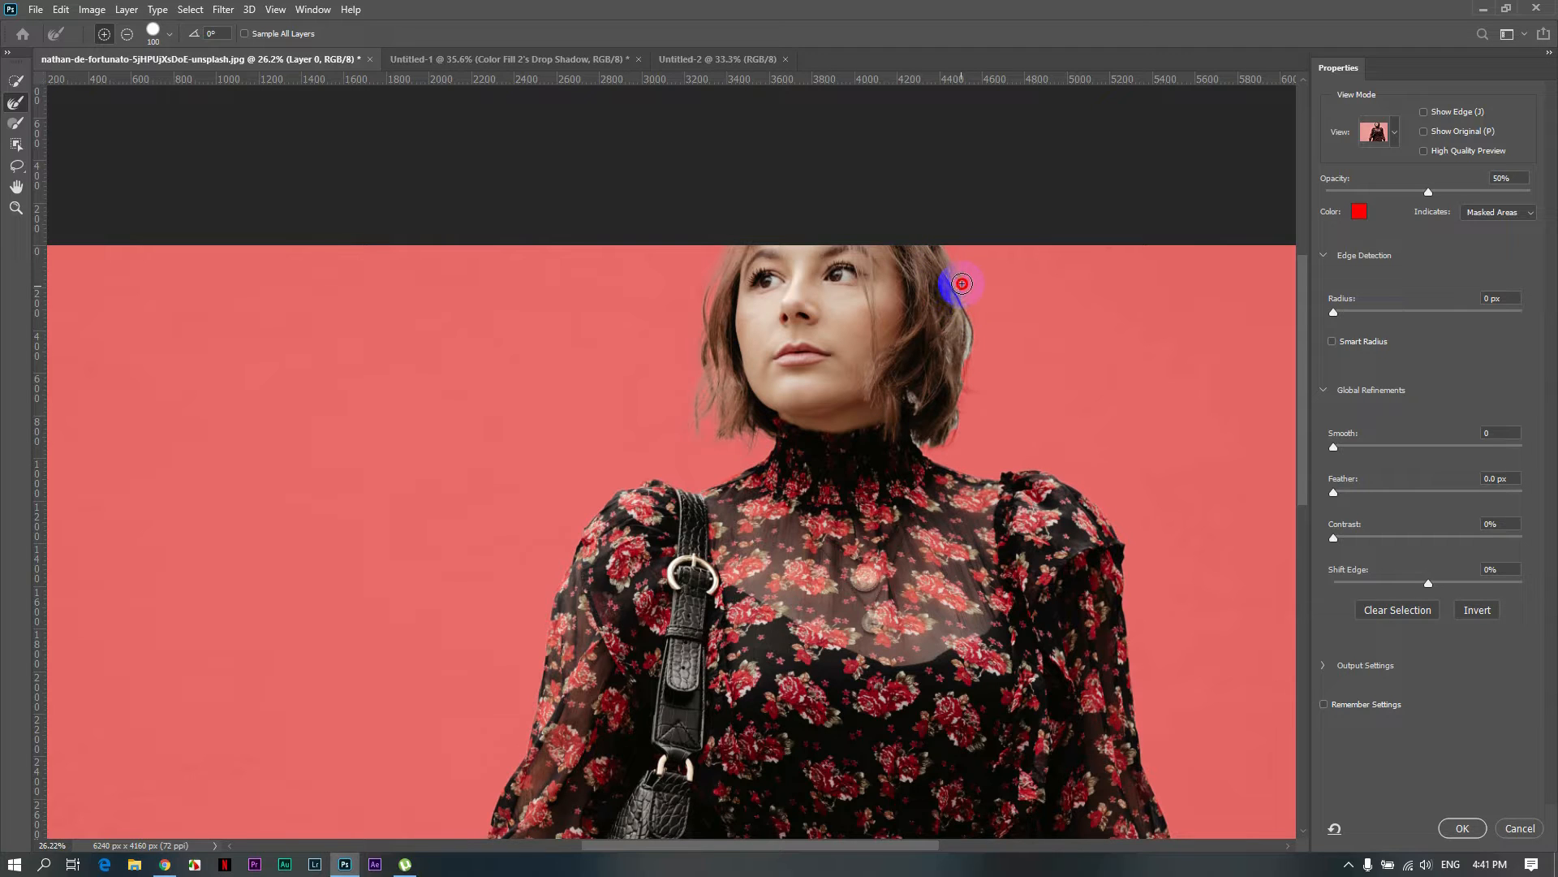
left_click_drag(963, 351, 944, 359)
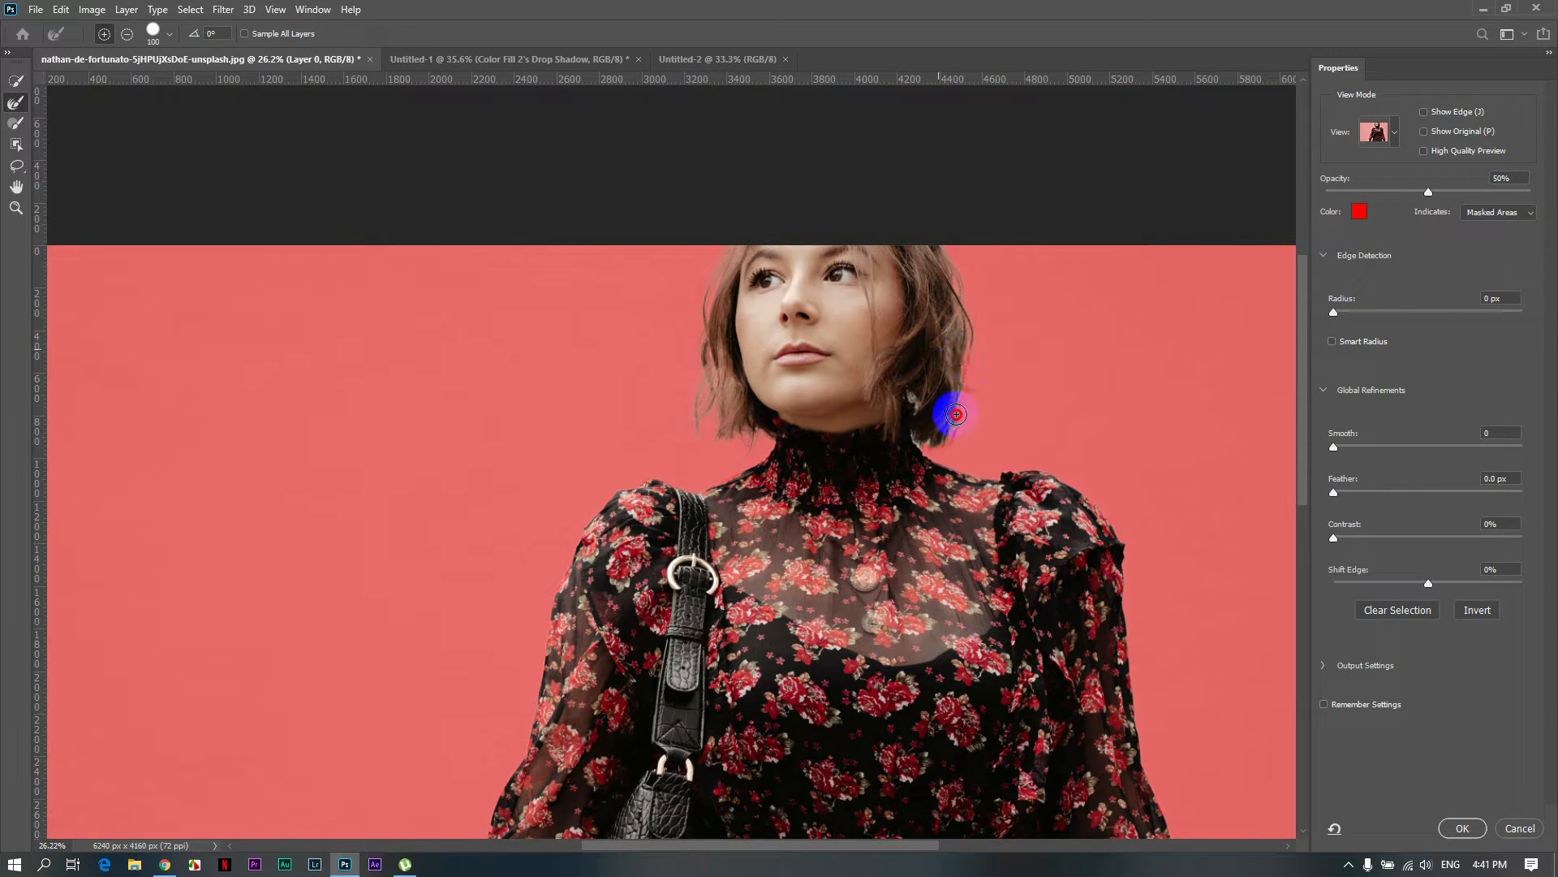
mouse_move(956, 414)
left_mouse_down()
mouse_move(928, 453)
mouse_move(910, 403)
mouse_move(949, 444)
left_mouse_up()
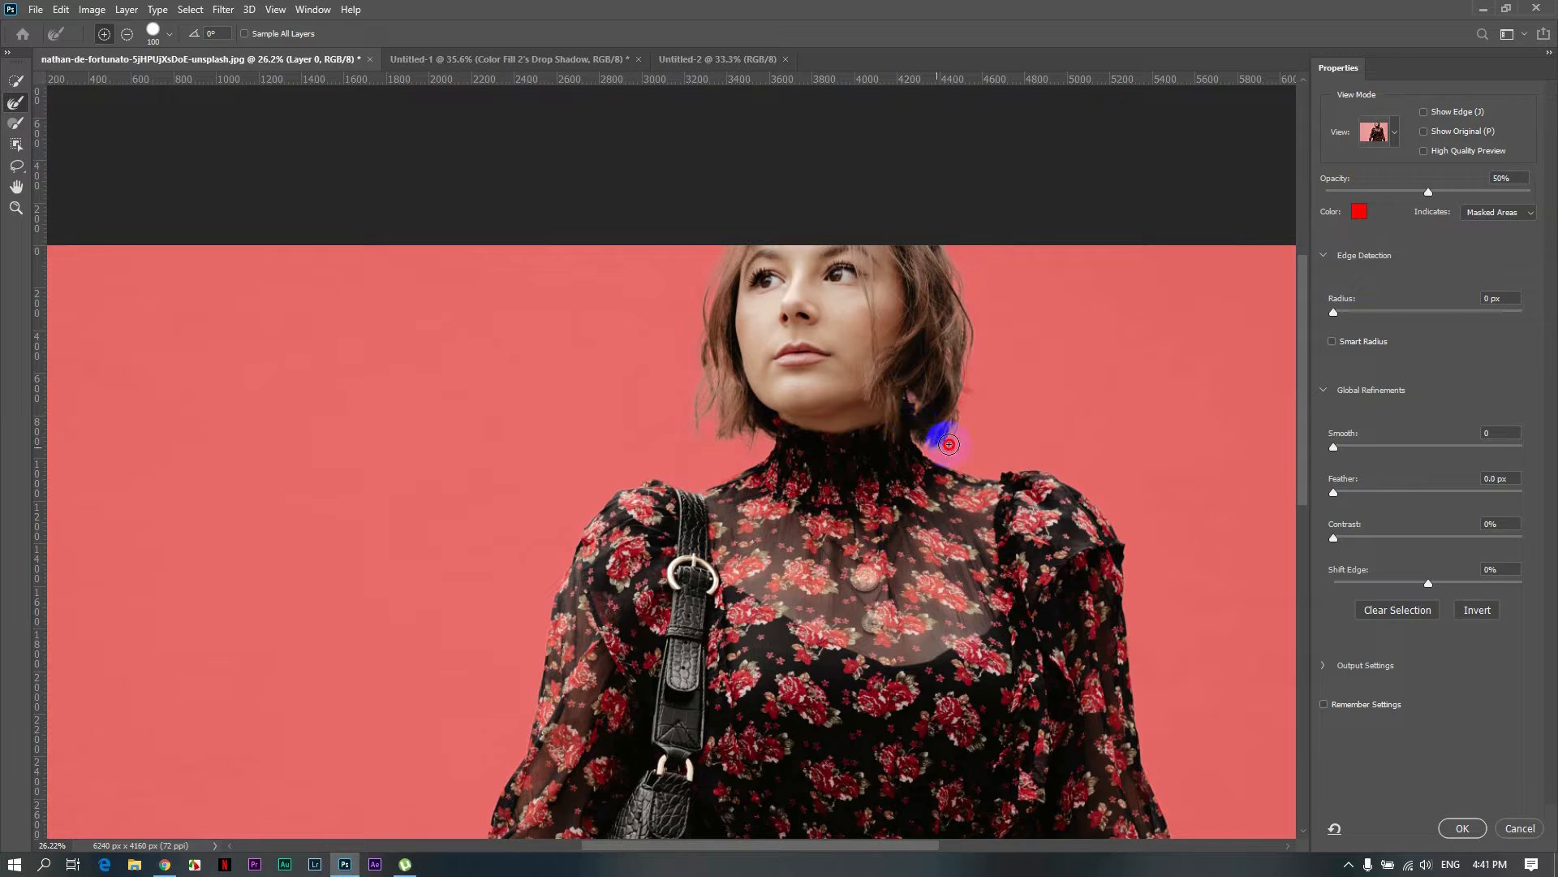
mouse_move(965, 349)
left_mouse_down()
mouse_move(936, 248)
mouse_move(962, 332)
mouse_move(939, 439)
mouse_move(914, 444)
mouse_move(945, 443)
left_mouse_up()
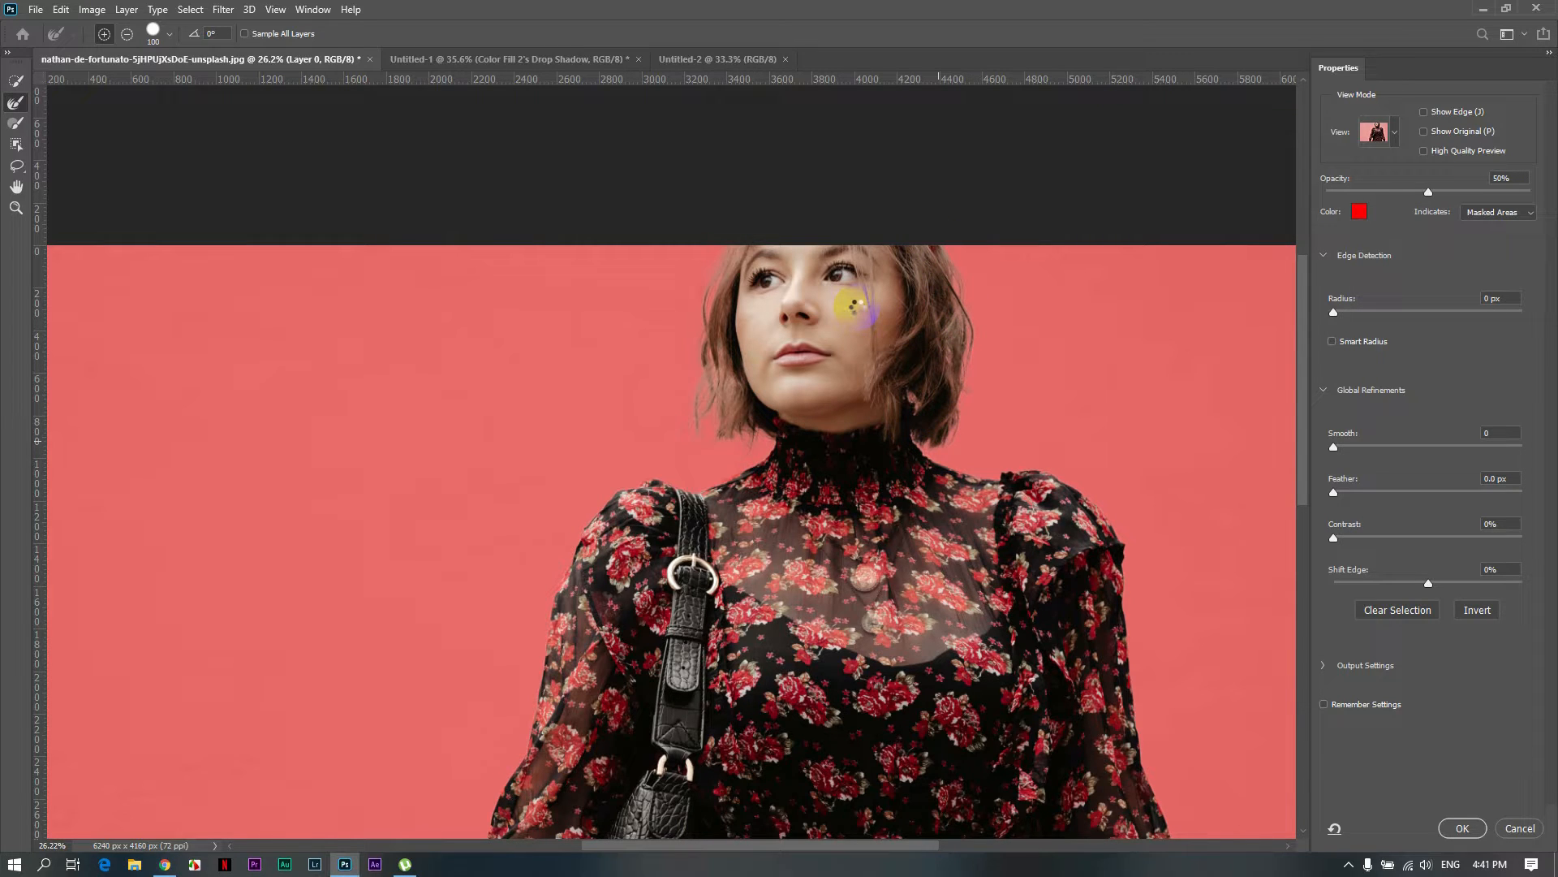
Mask out the leftover background gap between the waist and the arm without the bag, and apply the refined selection
scroll(738, 285, "down", 4)
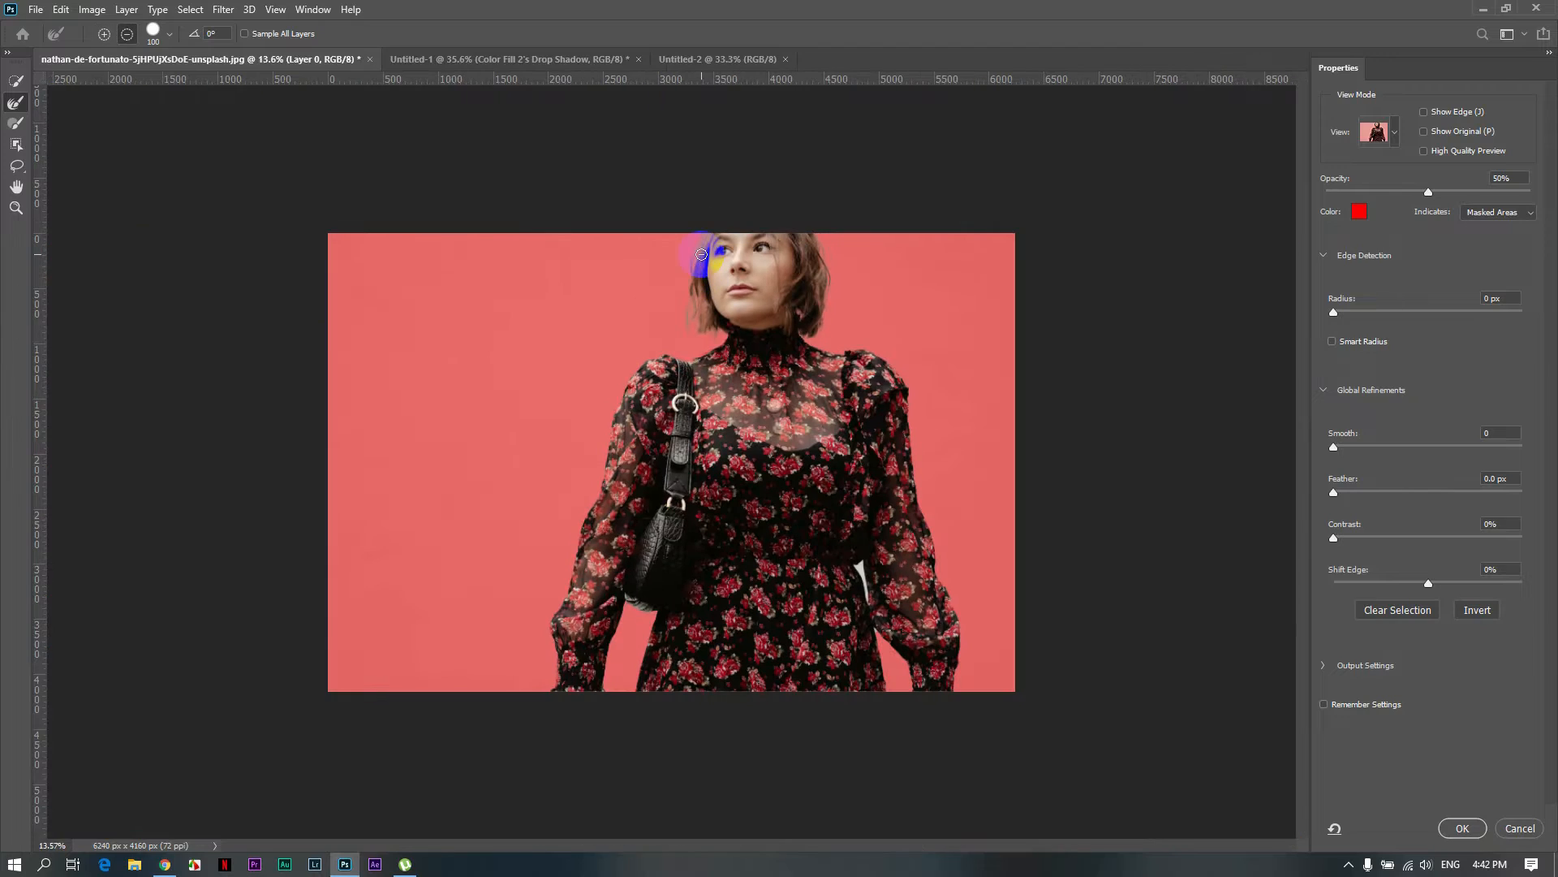
scroll(877, 616, "up", 6)
scroll(990, 629, "down", 2)
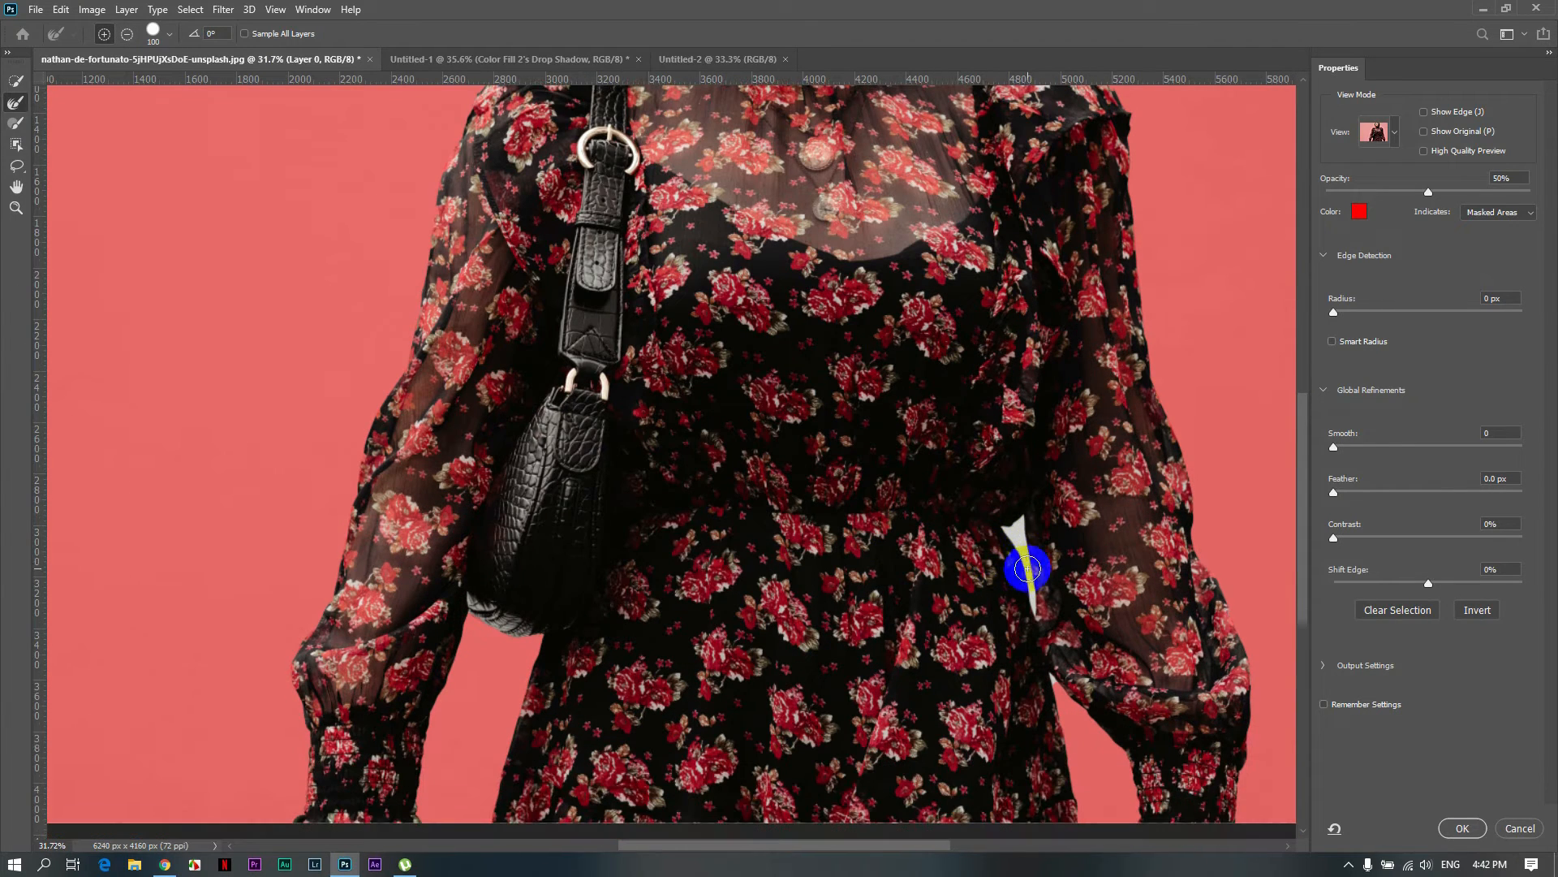
mouse_move(1008, 528)
left_mouse_down()
mouse_move(1019, 547)
mouse_move(1017, 516)
mouse_move(1009, 608)
mouse_move(1030, 612)
mouse_move(1012, 549)
mouse_move(1056, 672)
left_mouse_up()
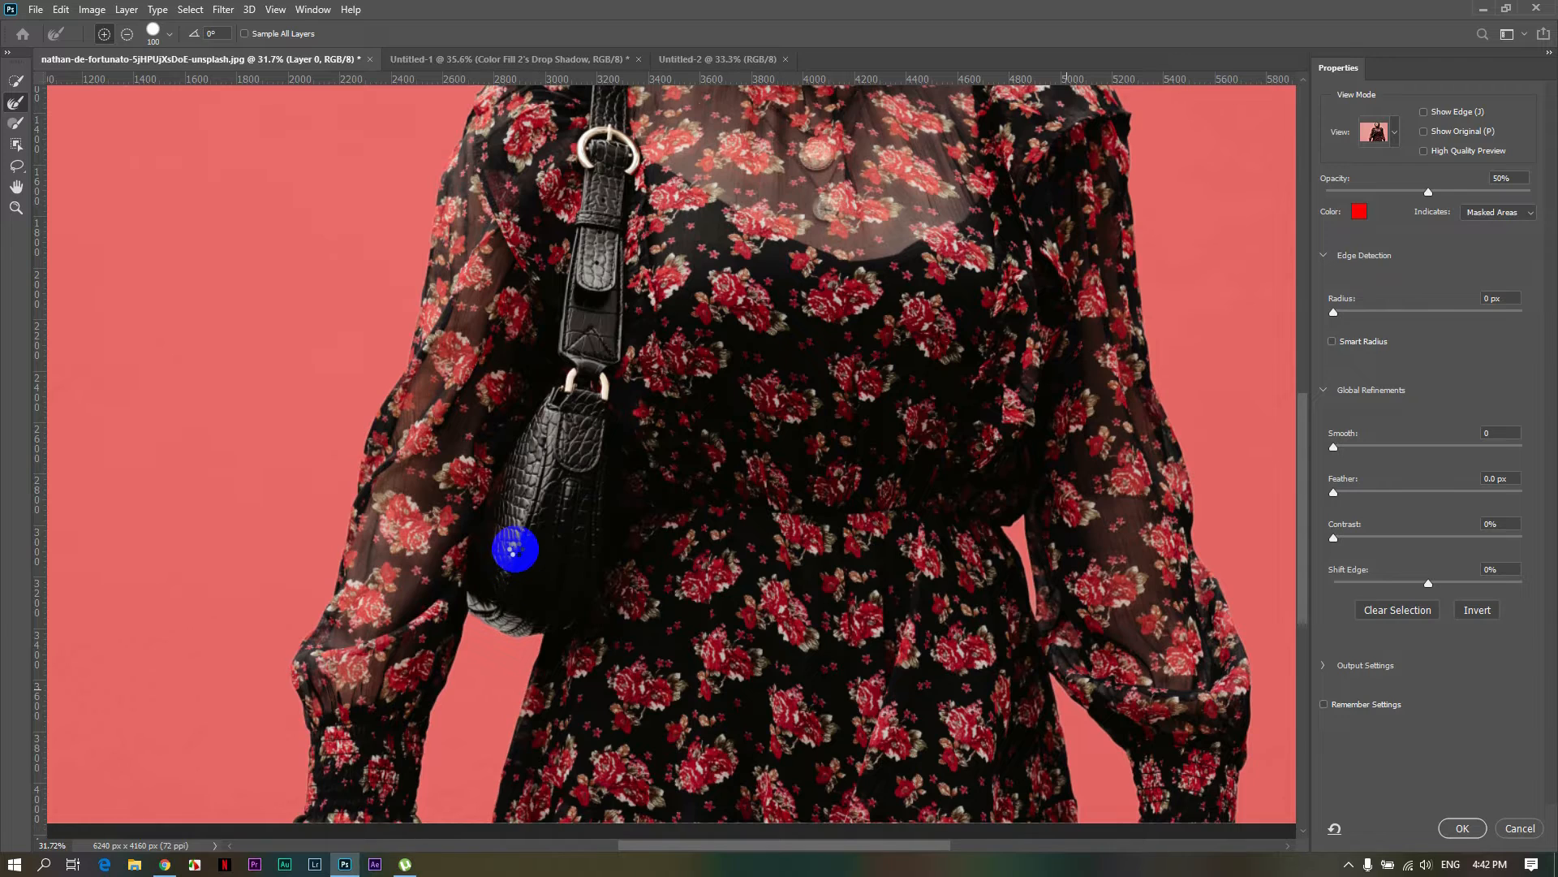
scroll(515, 550, "down", 3)
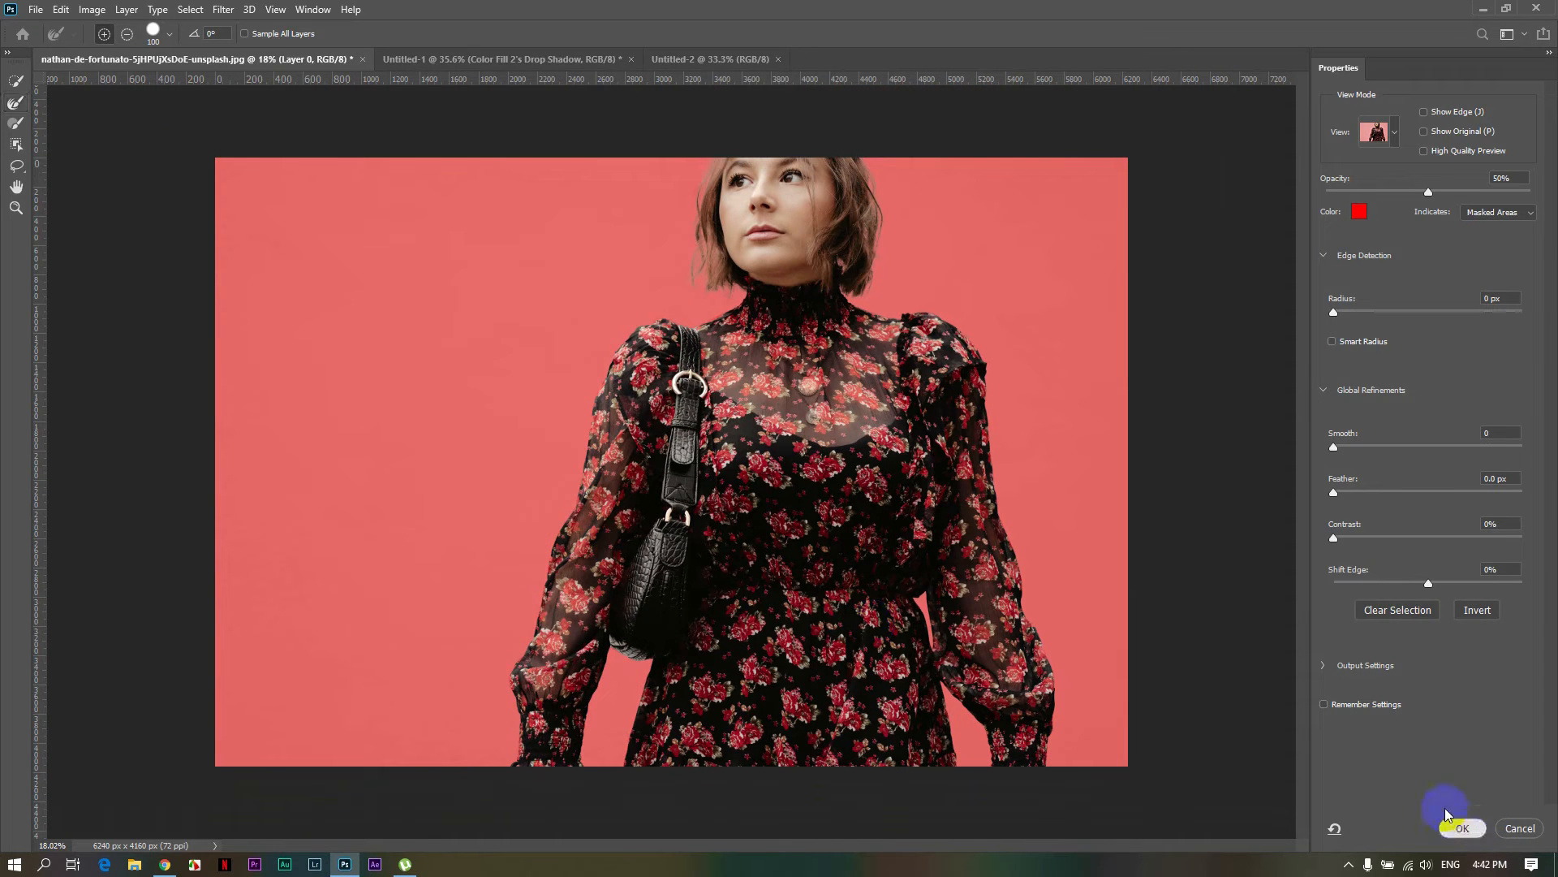
left_click(1451, 822)
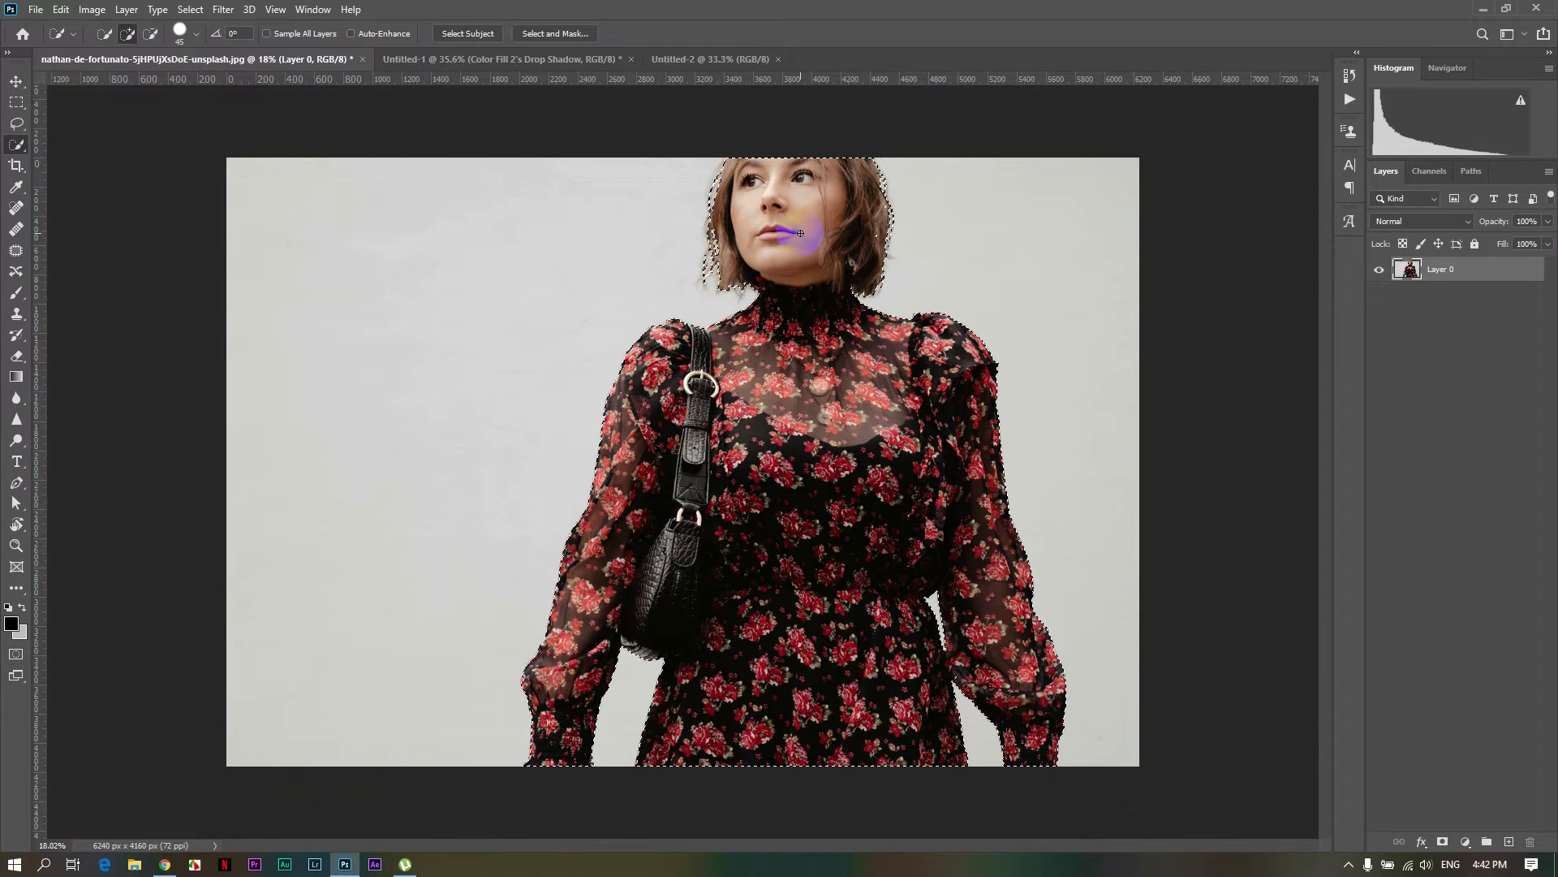
Move the selected woman from the photo into the Untitled-2 document as a new layer
scroll(800, 233, "down", 2)
left_click(16, 81)
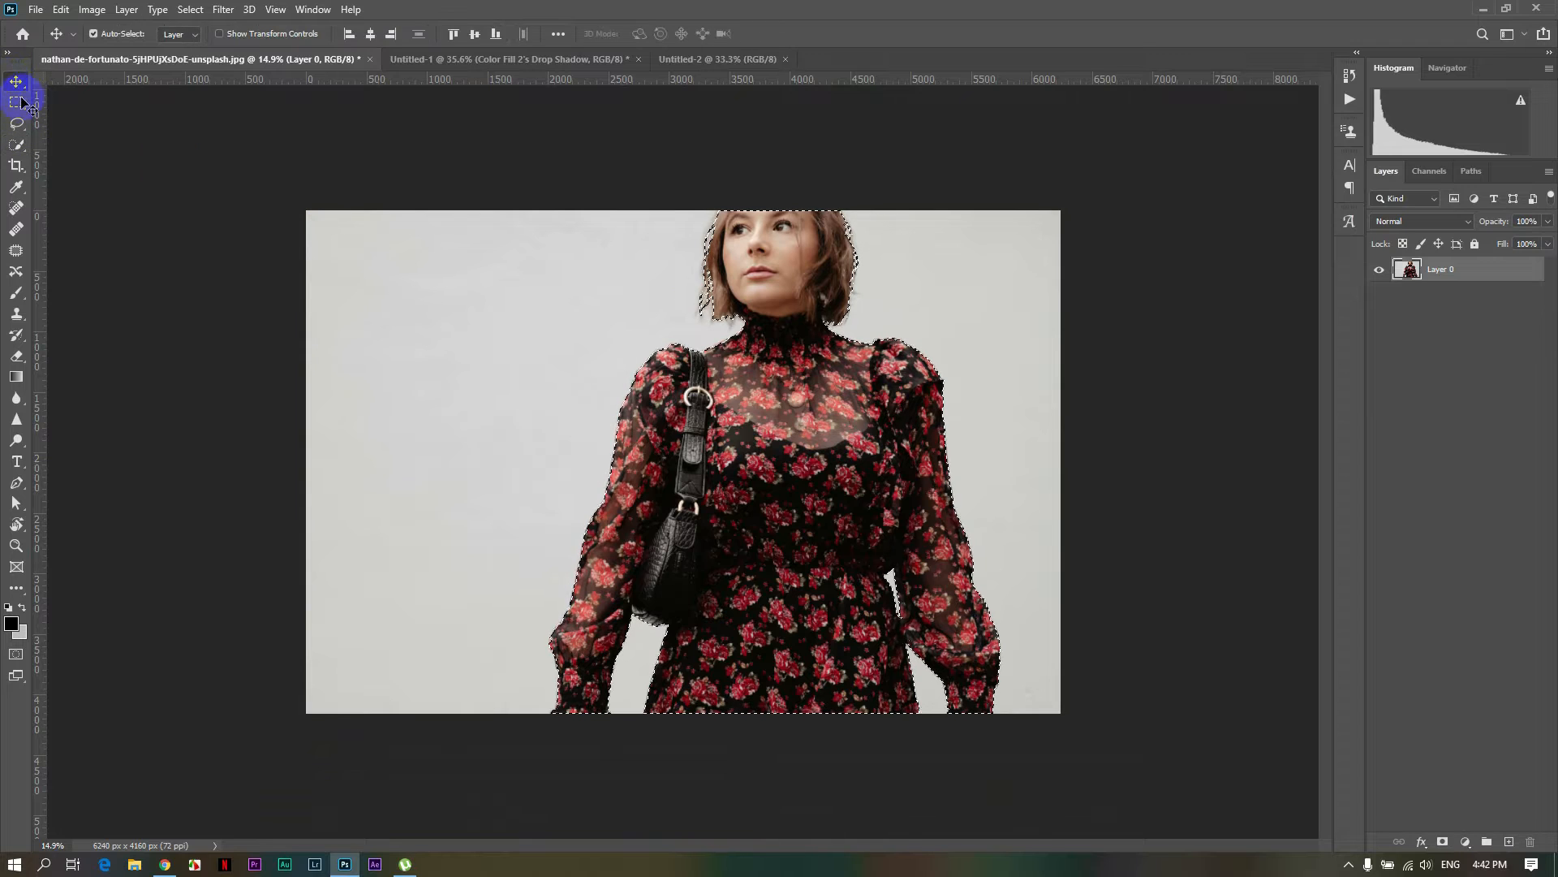
left_click_drag(807, 312, 719, 367)
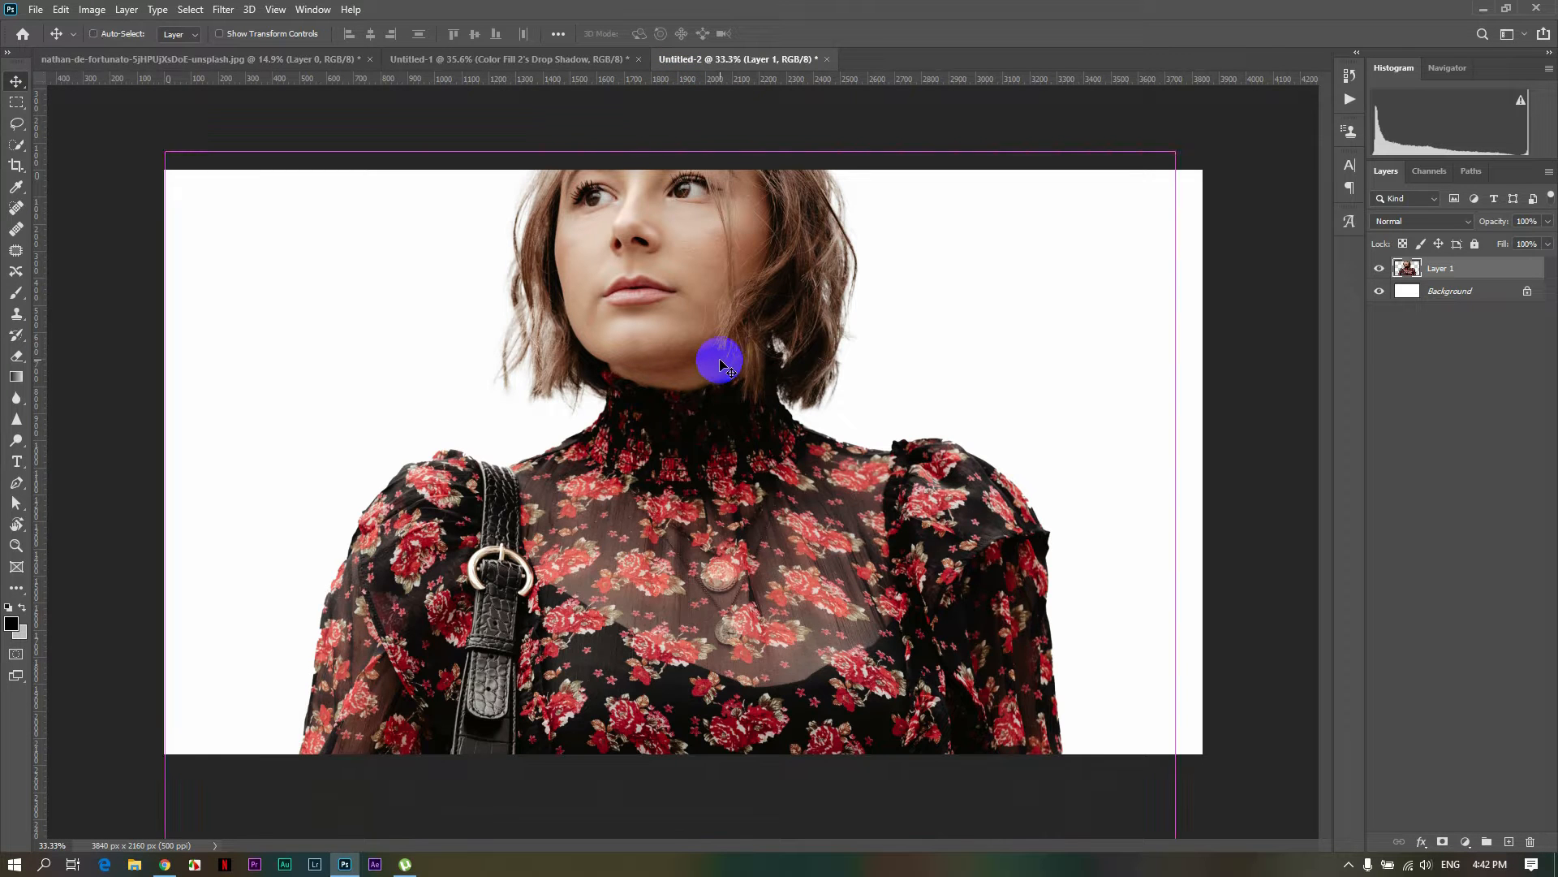
Scale the woman layer to 52% and place it against the right side of the canvas, spanning its full height
key("ctrl+t")
left_click_drag(1177, 151, 930, 302)
left_click_drag(1026, 225, 859, 404)
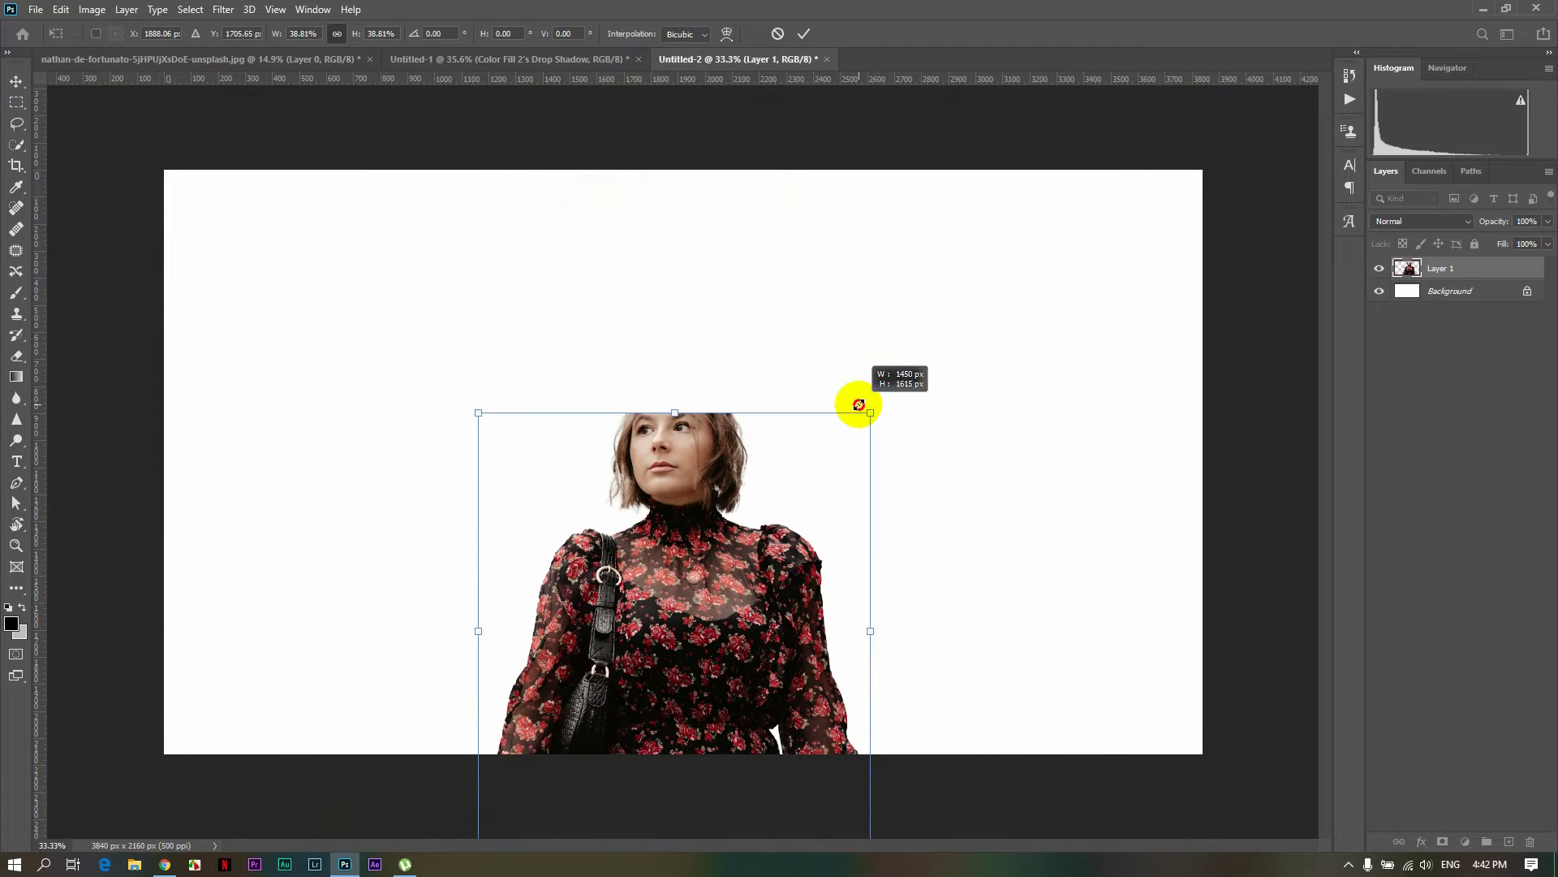
left_click_drag(767, 562, 964, 393)
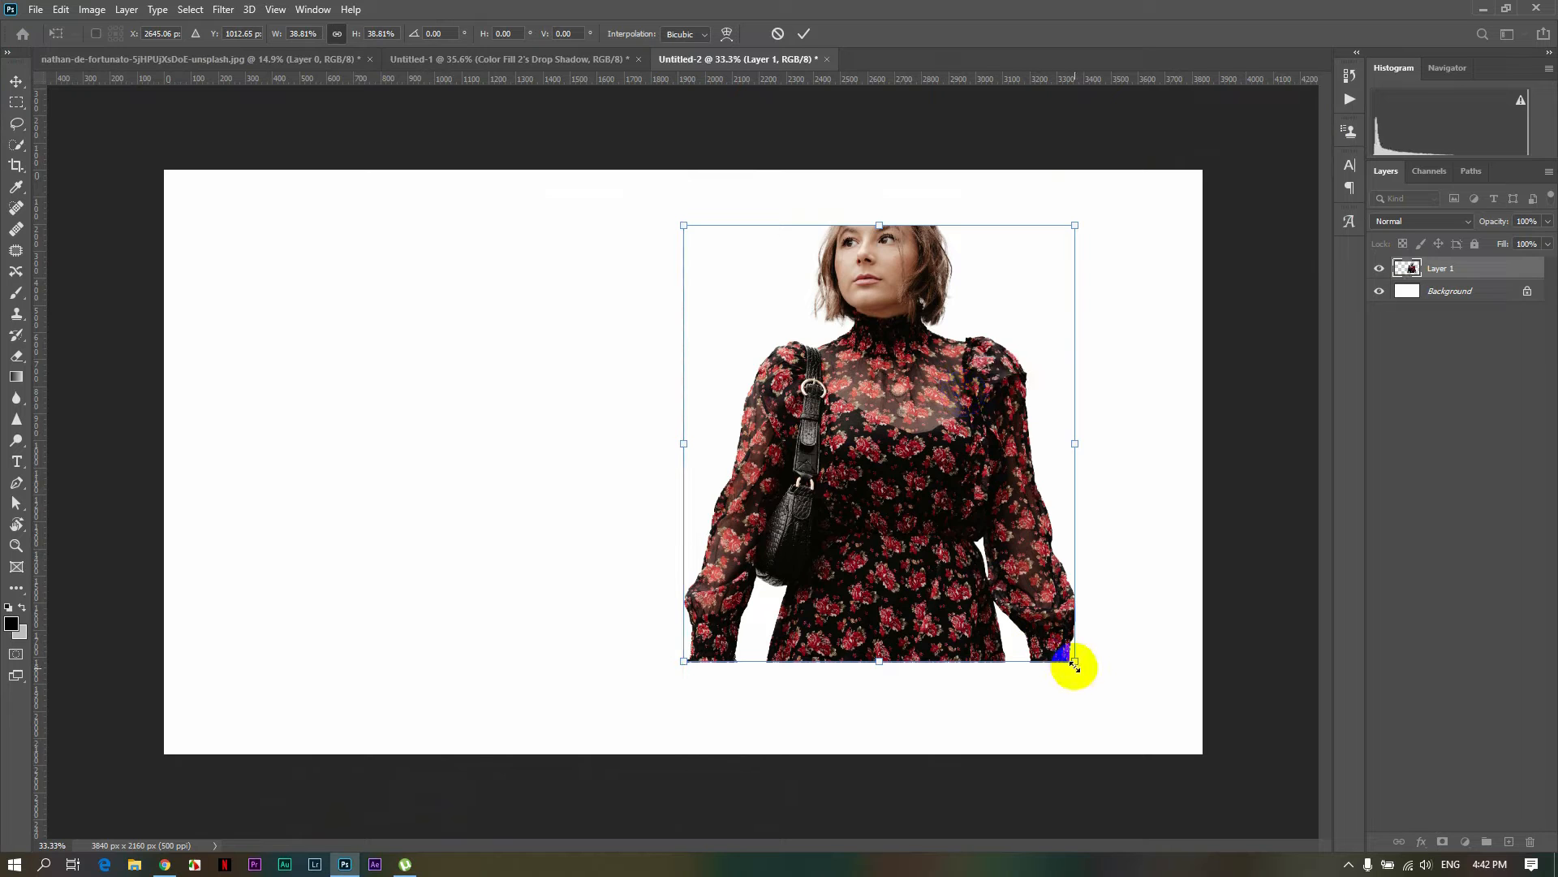
left_click_drag(1073, 661, 1152, 727)
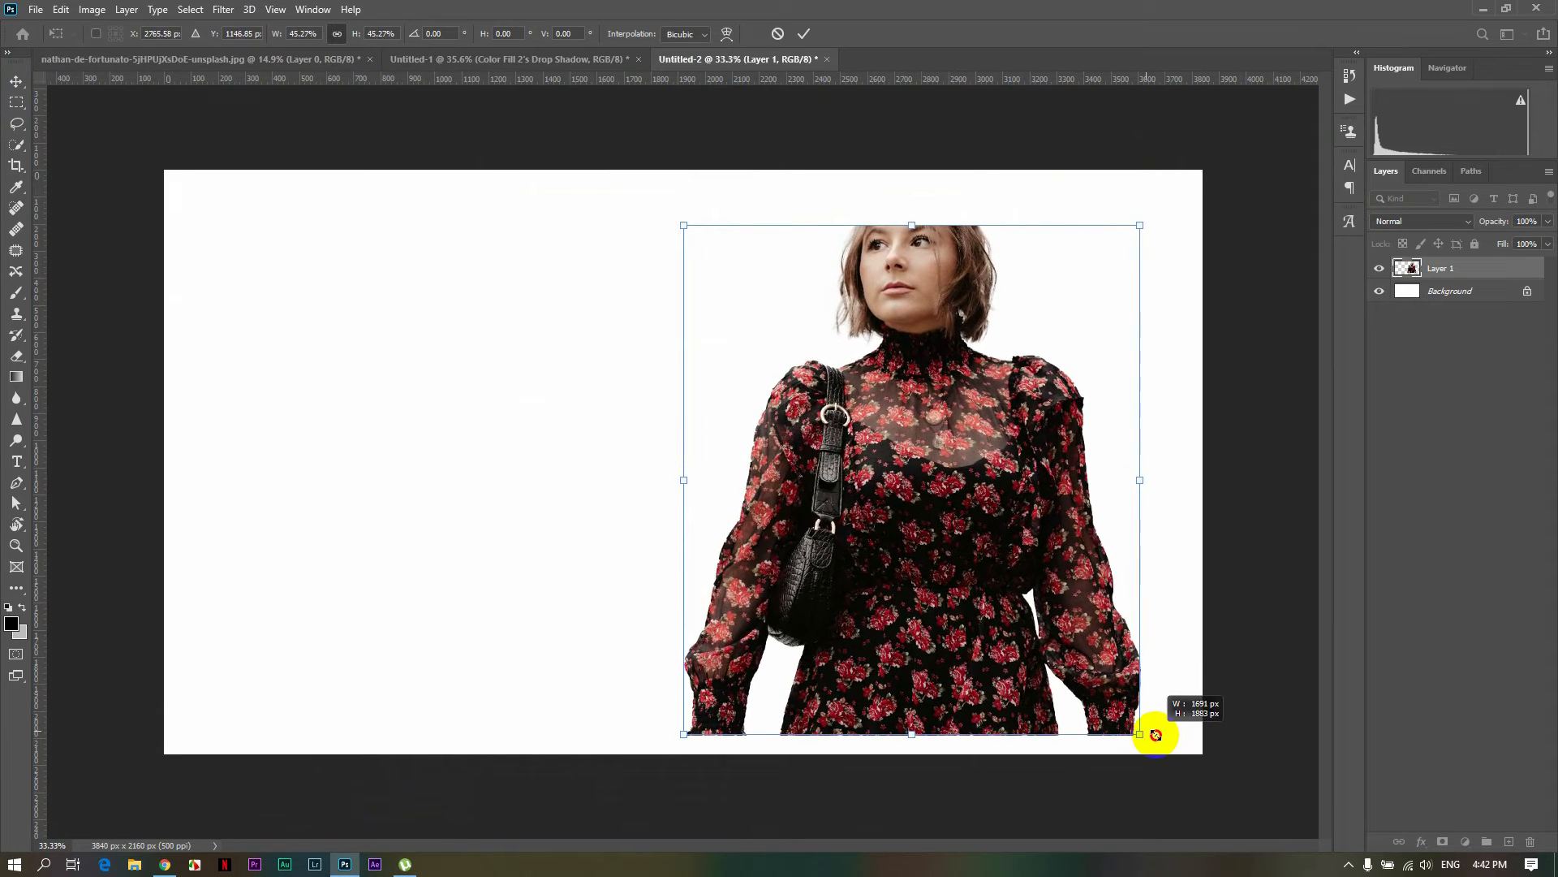
left_click_drag(1015, 607, 972, 552)
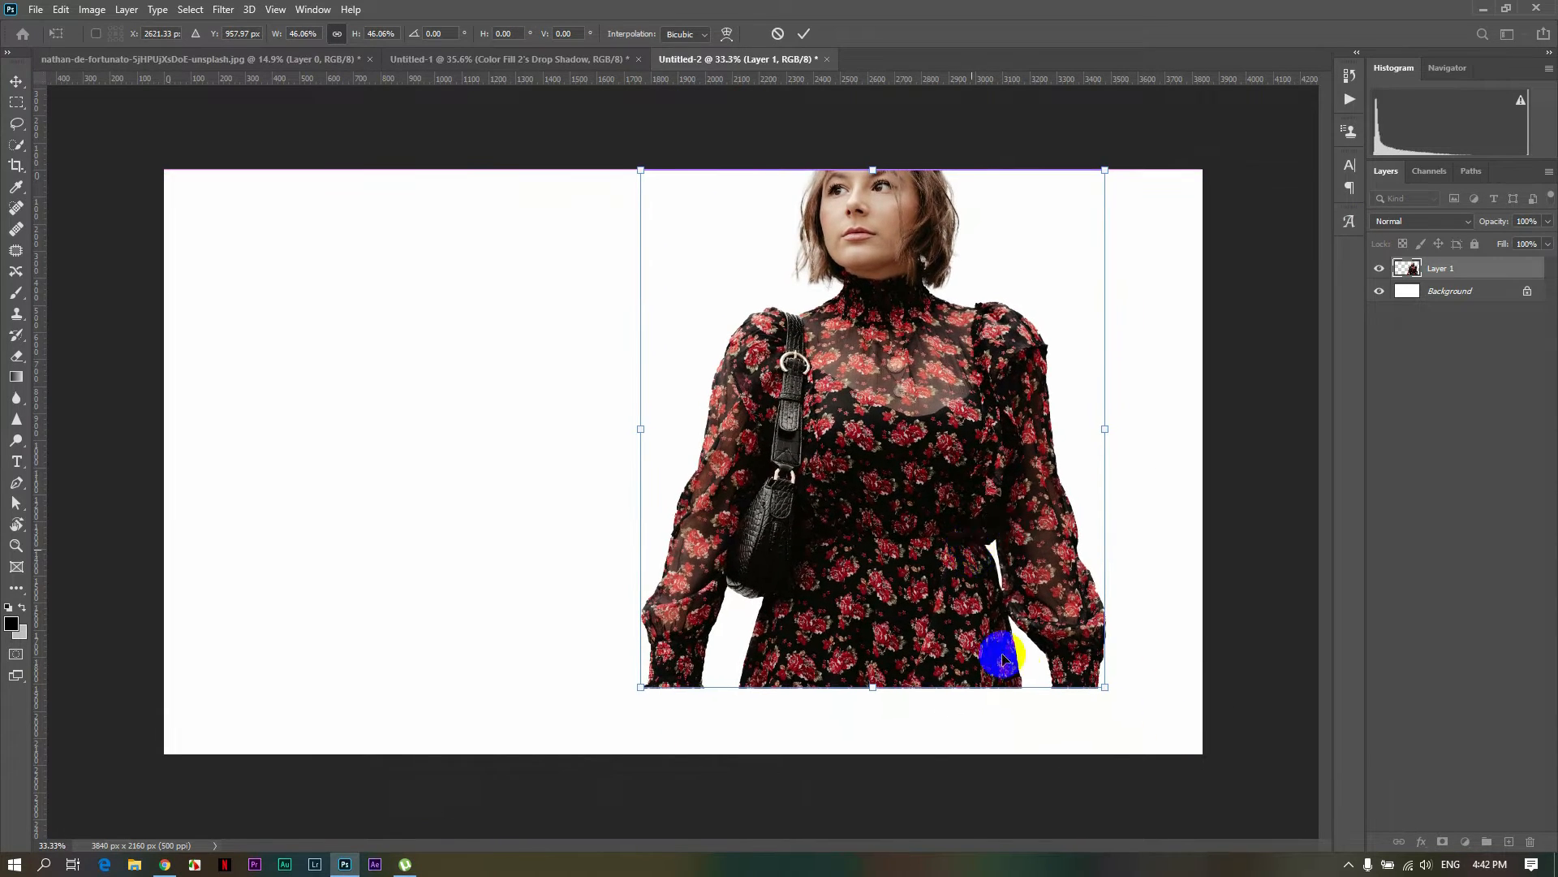
left_click_drag(1102, 686, 1174, 742)
left_click_drag(946, 498, 993, 504)
left_click(803, 35)
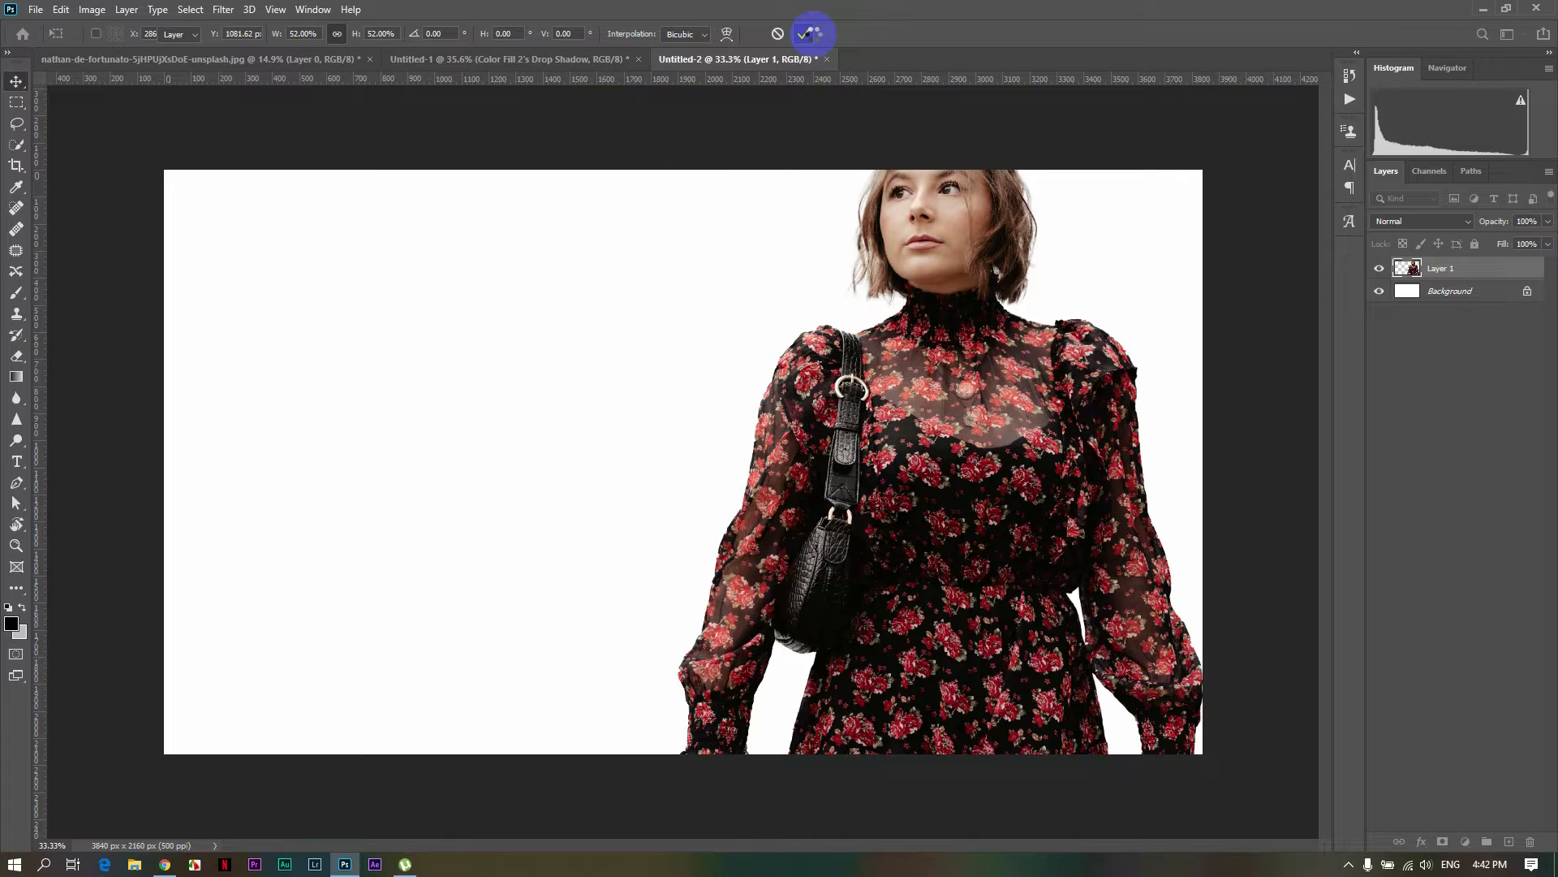
scroll(1056, 188, "up", 4)
scroll(1059, 189, "down", 1)
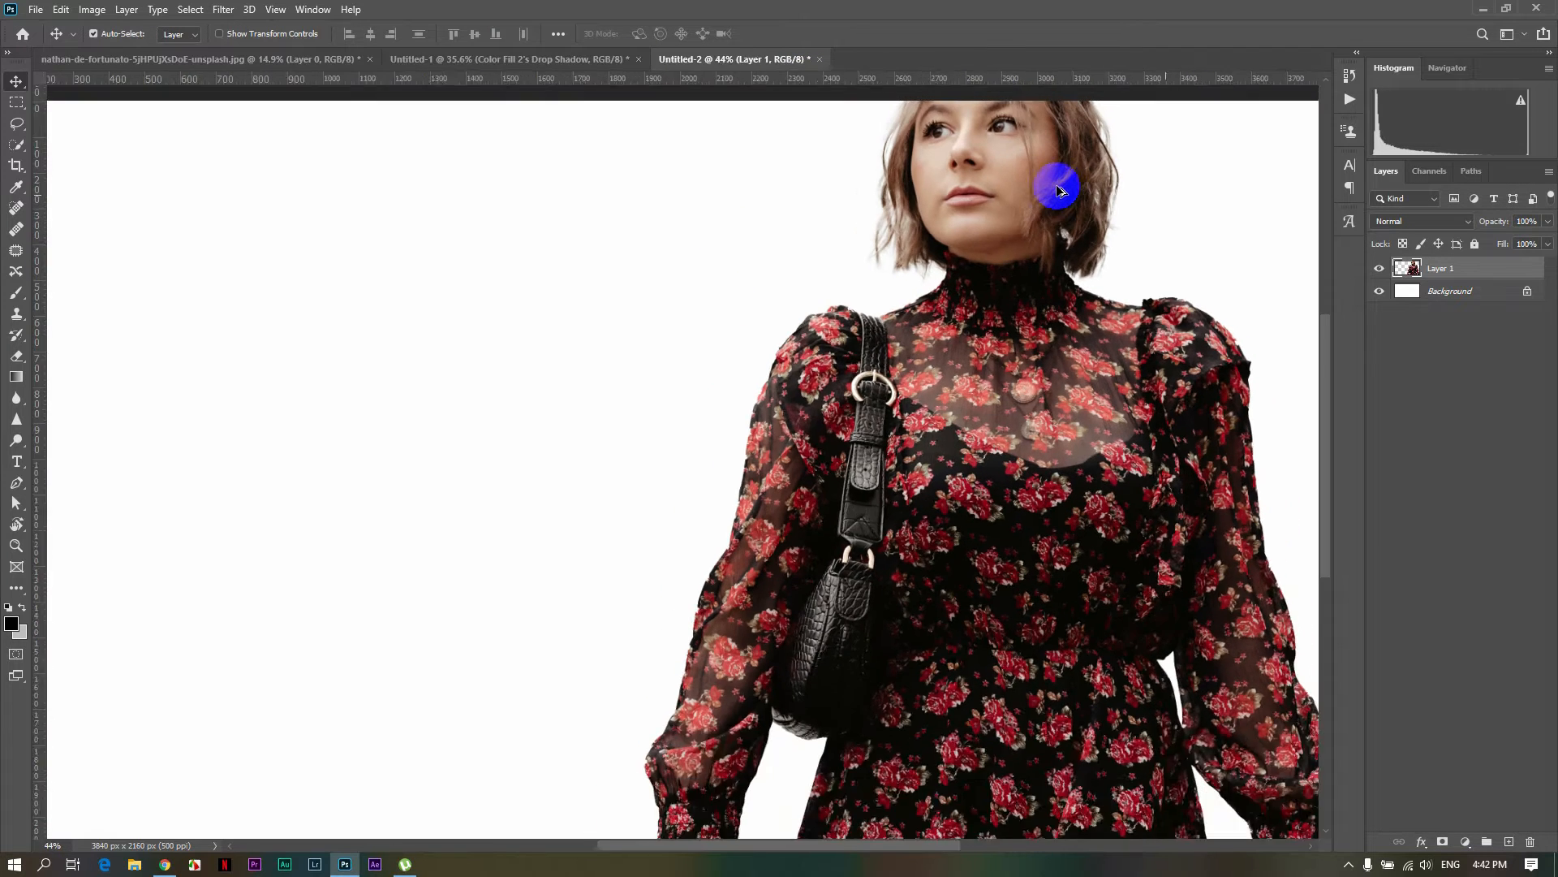
scroll(1056, 185, "down", 3)
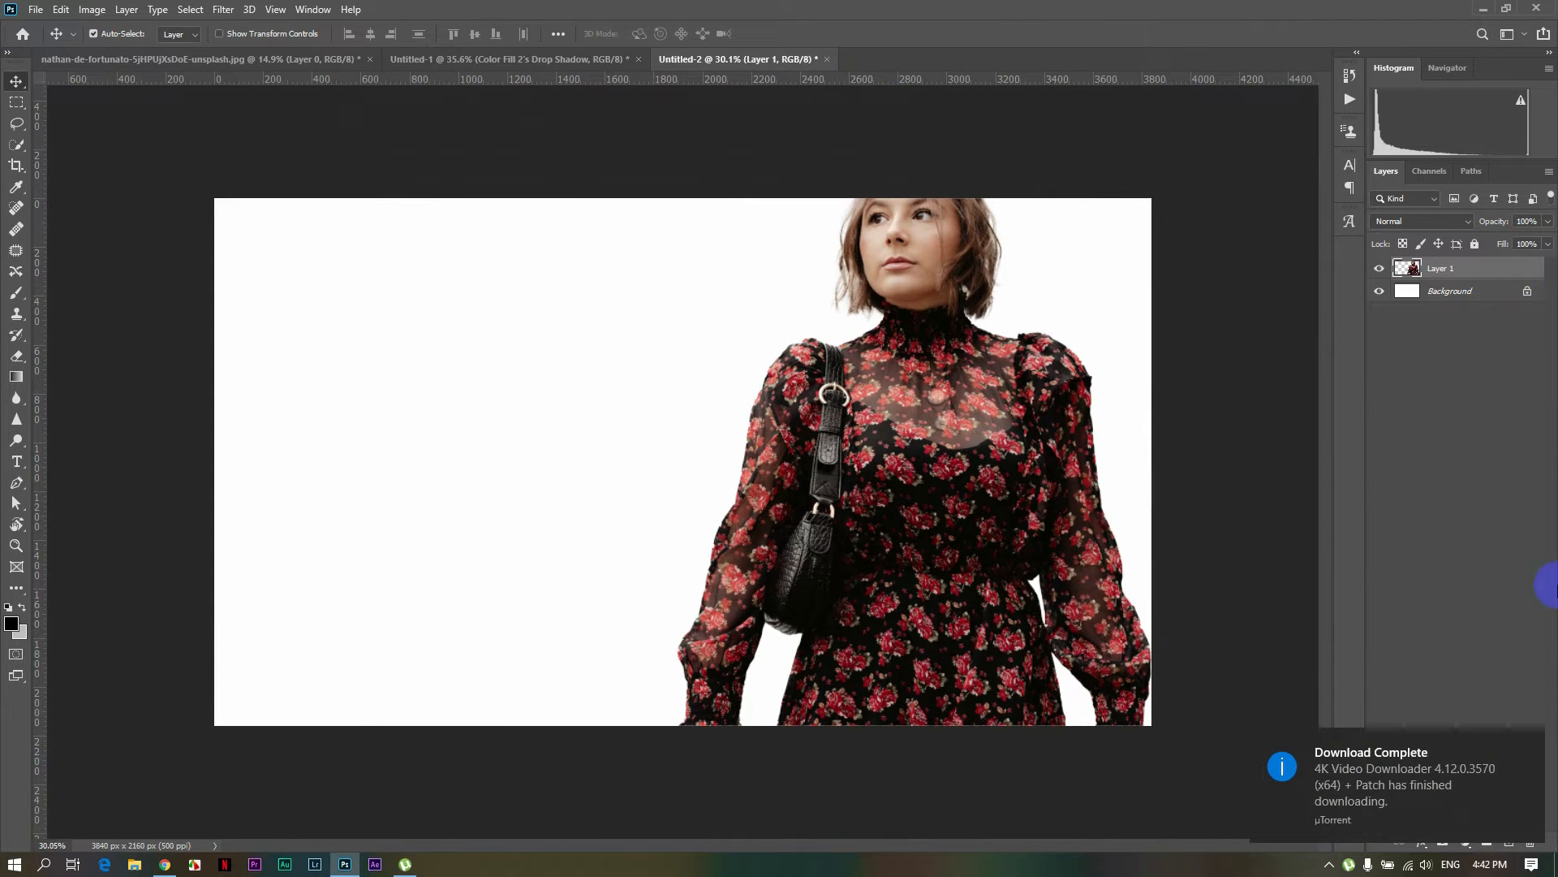
Dismiss the download notification covering the layer controls
left_click(1532, 744)
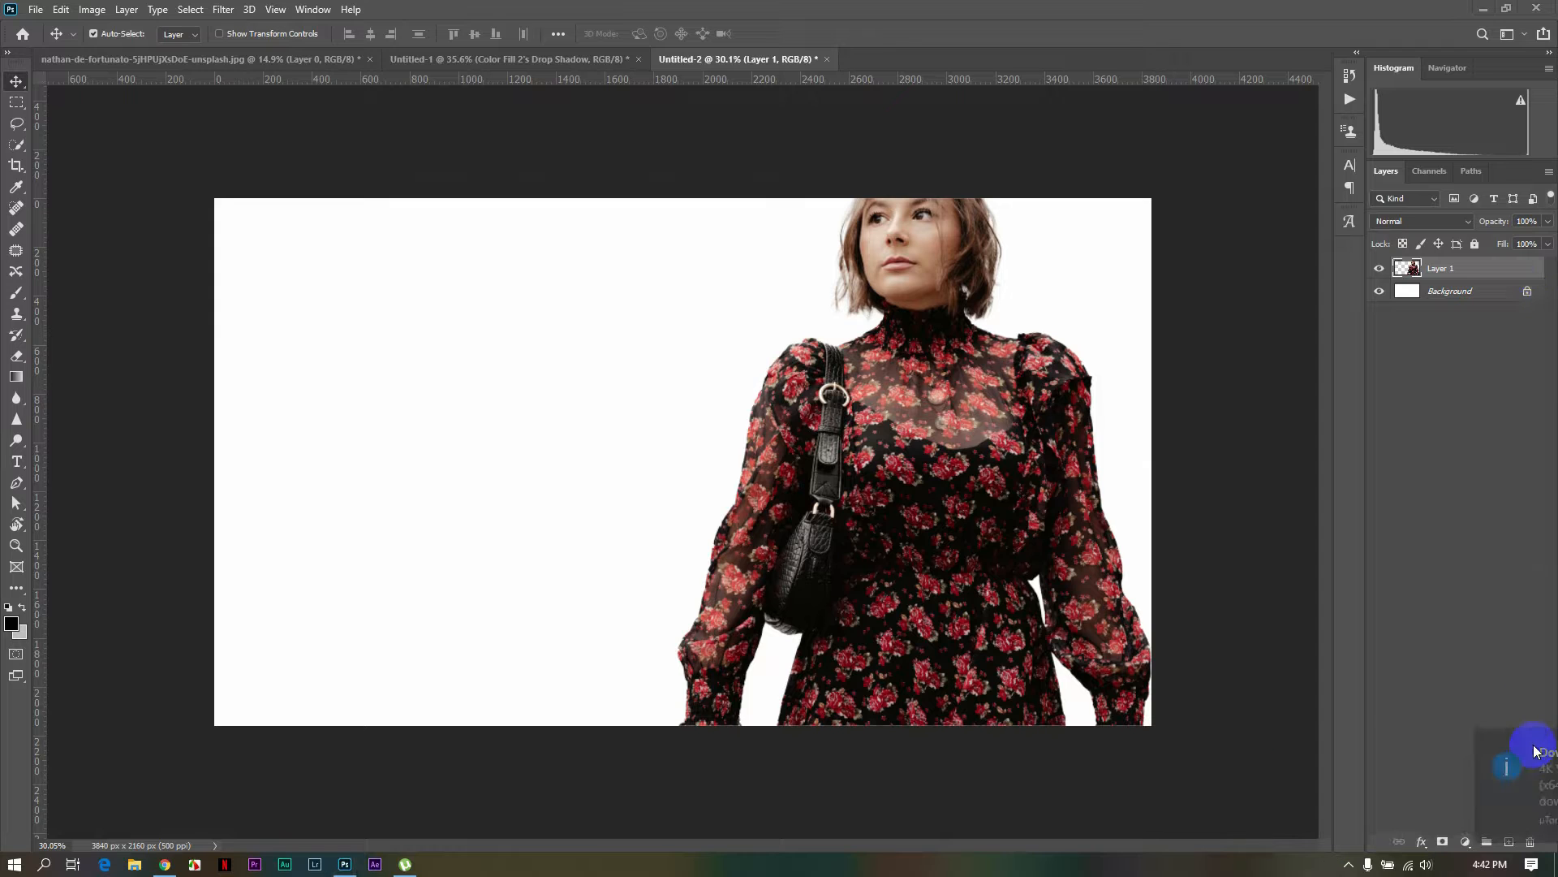
scroll(956, 247, "up", 3)
scroll(954, 246, "down", 3)
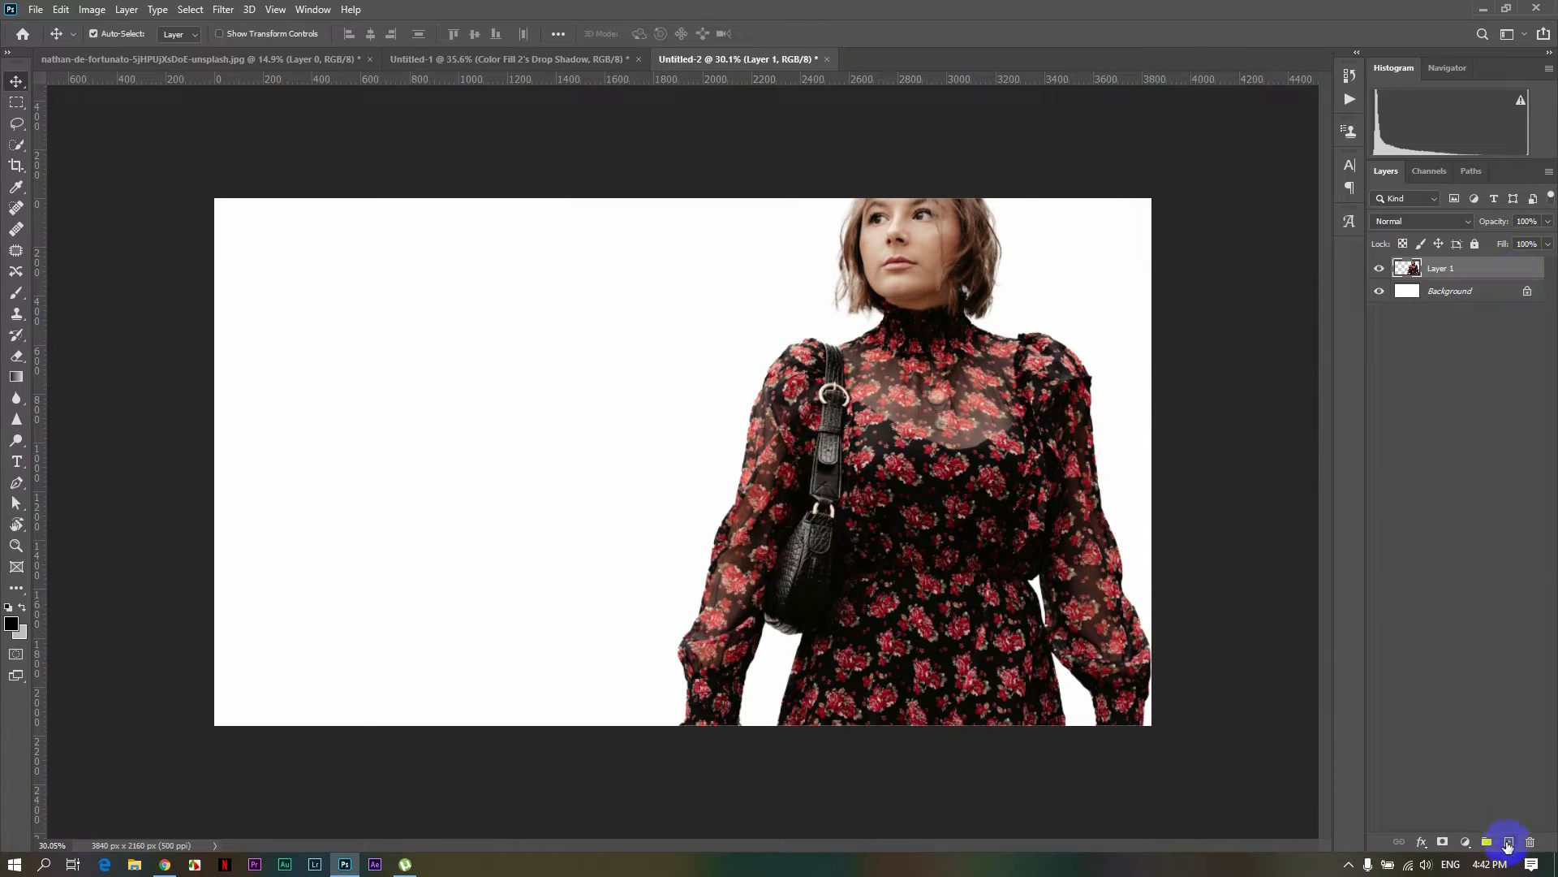
Draw a light gray rectangle of about 2058 x 2171 px directly above the Background layer, behind the woman, covering the canvas's right part
left_click(1459, 292)
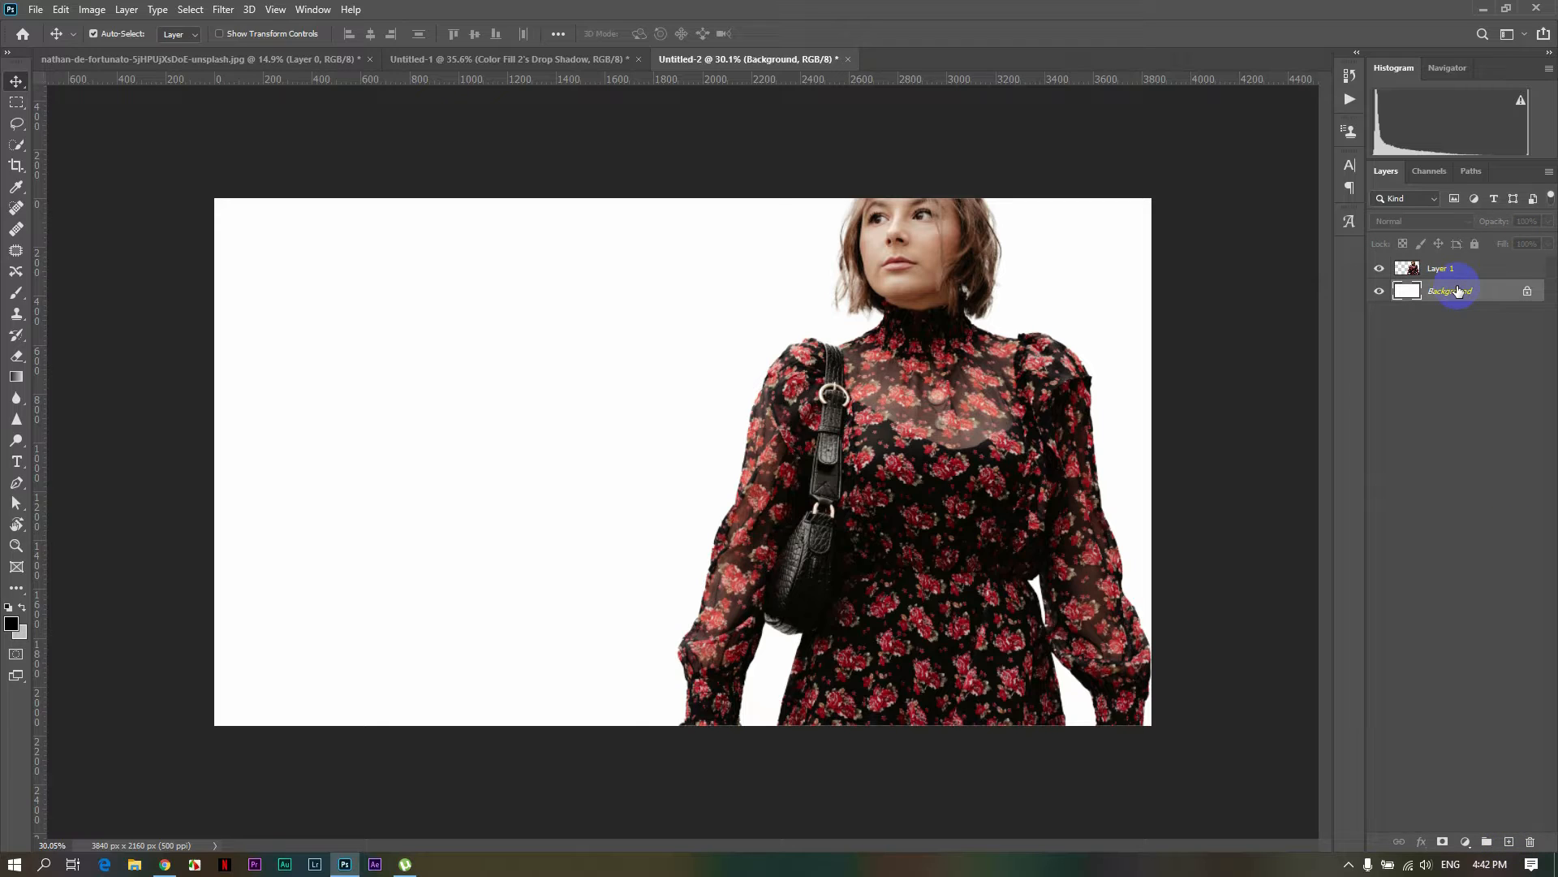
left_click(24, 609)
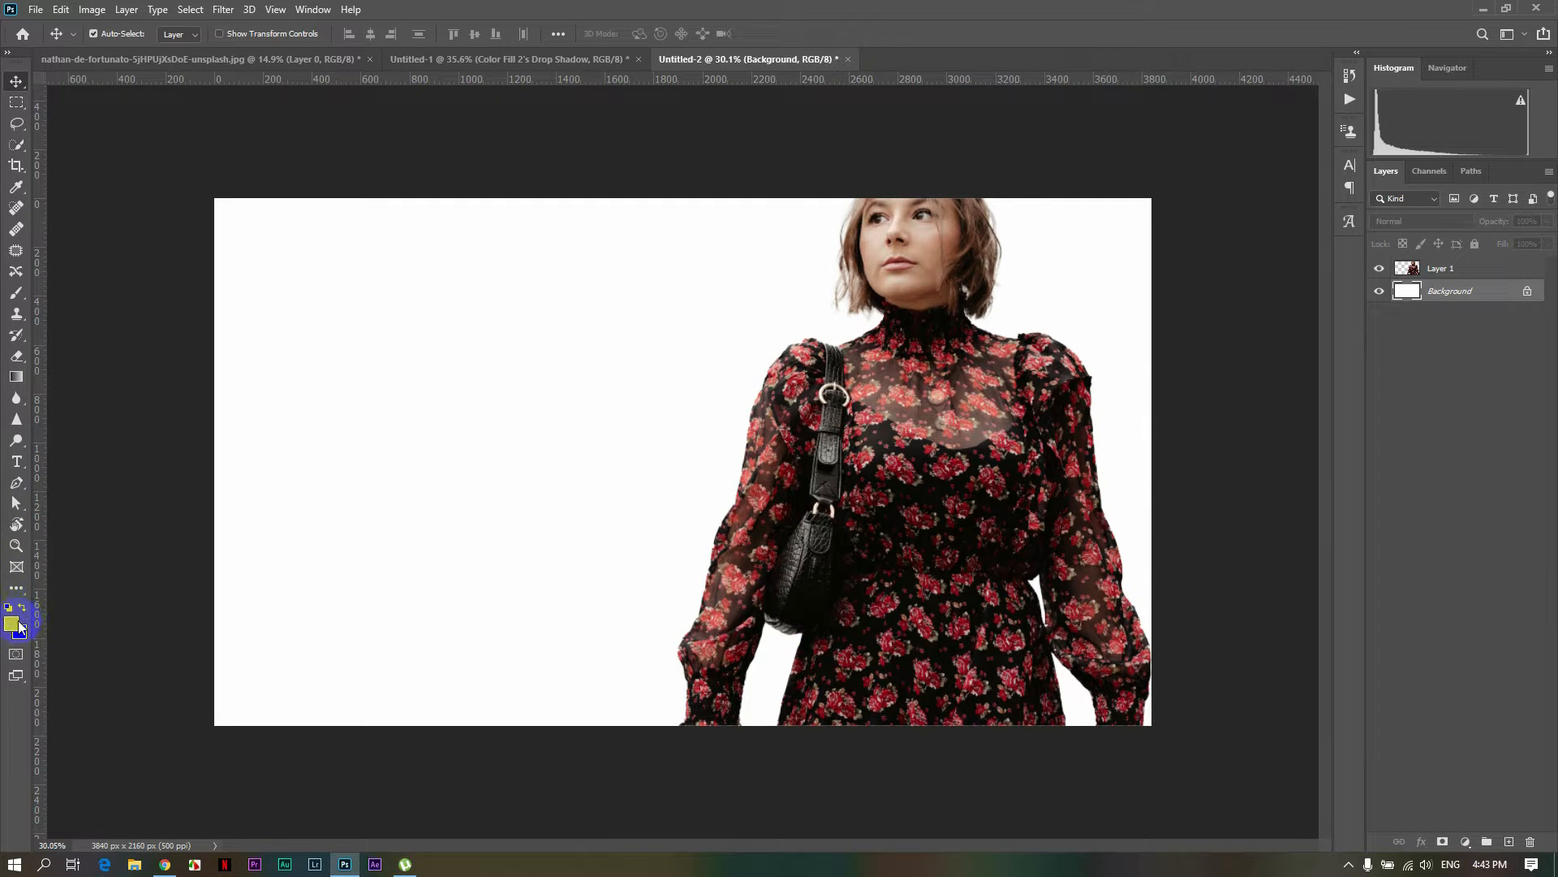
left_click(20, 590)
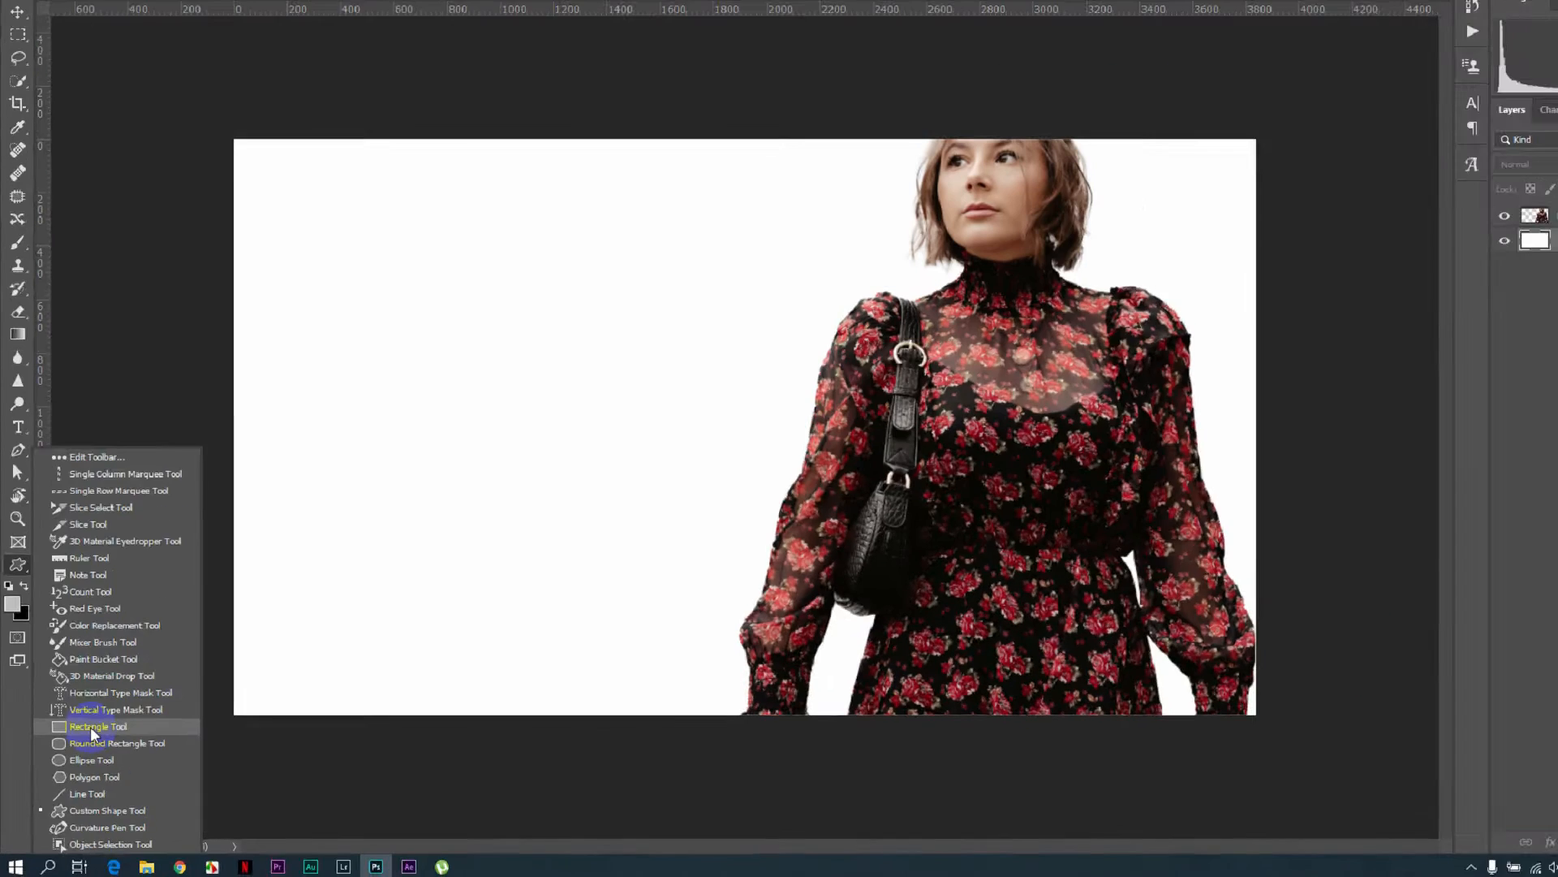
left_click(250, 521)
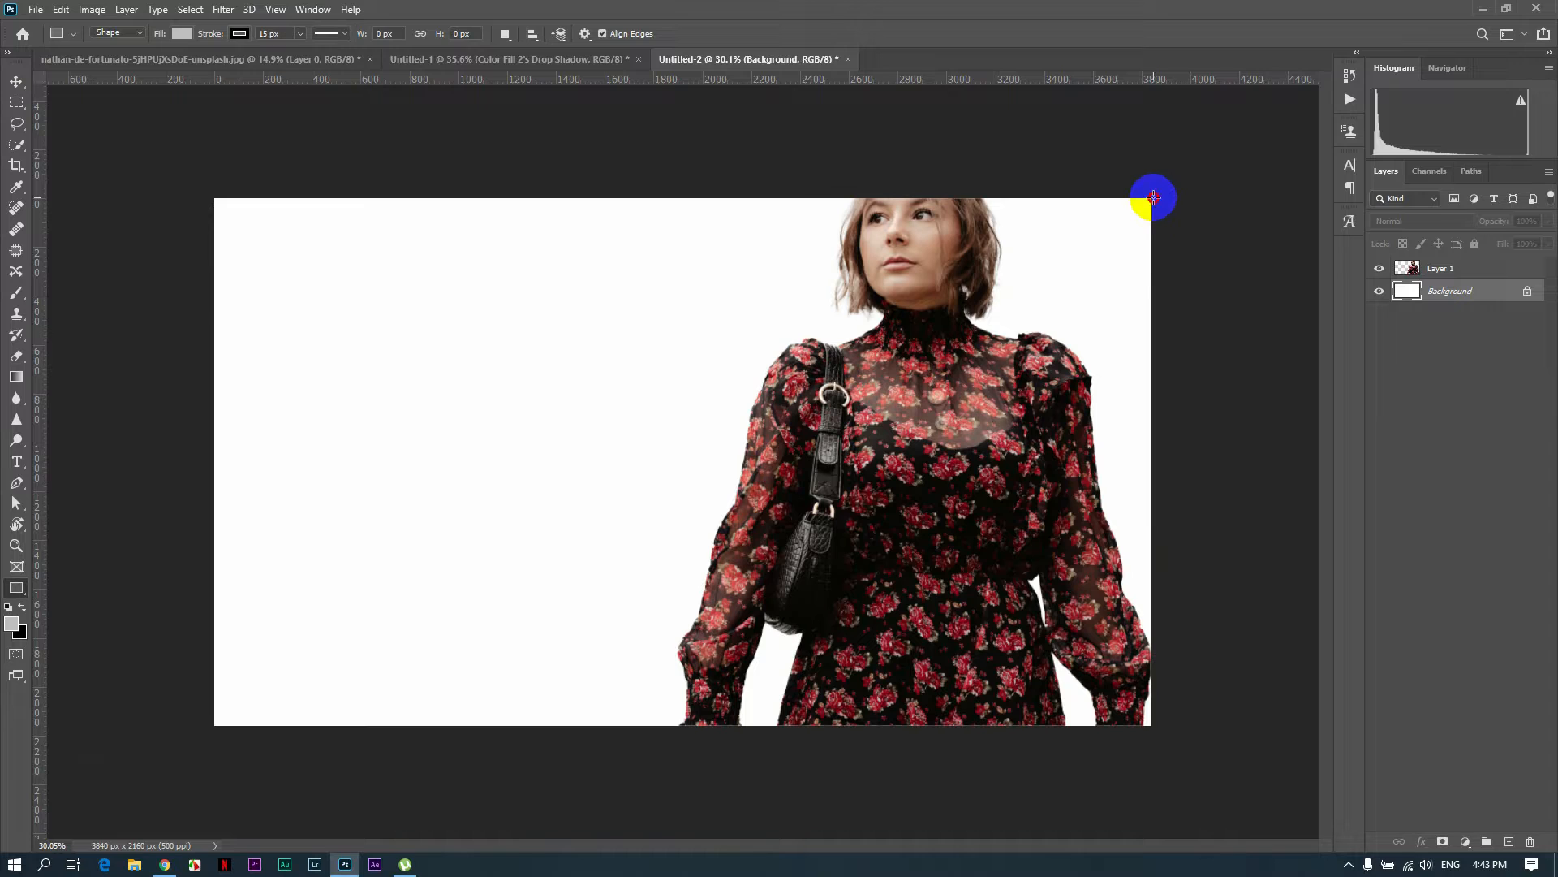
left_click_drag(1153, 197, 651, 726)
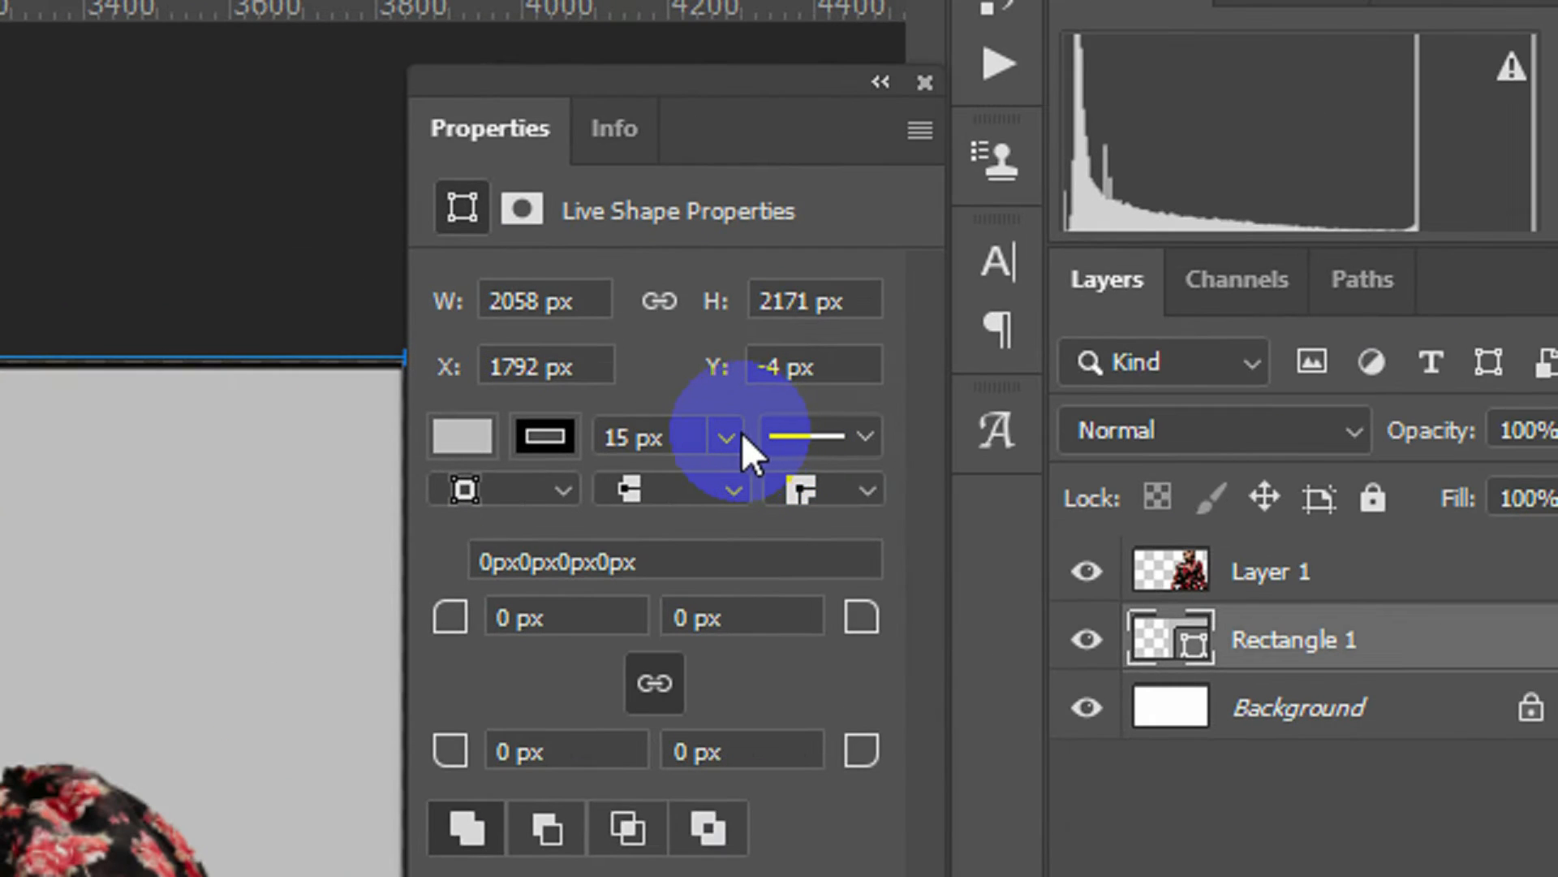
Remove the gray rectangle's outline by setting its stroke width to 0 px, and close its properties
left_click(1259, 223)
mouse_move(728, 492)
left_mouse_down()
mouse_move(713, 510)
mouse_move(649, 497)
left_mouse_up()
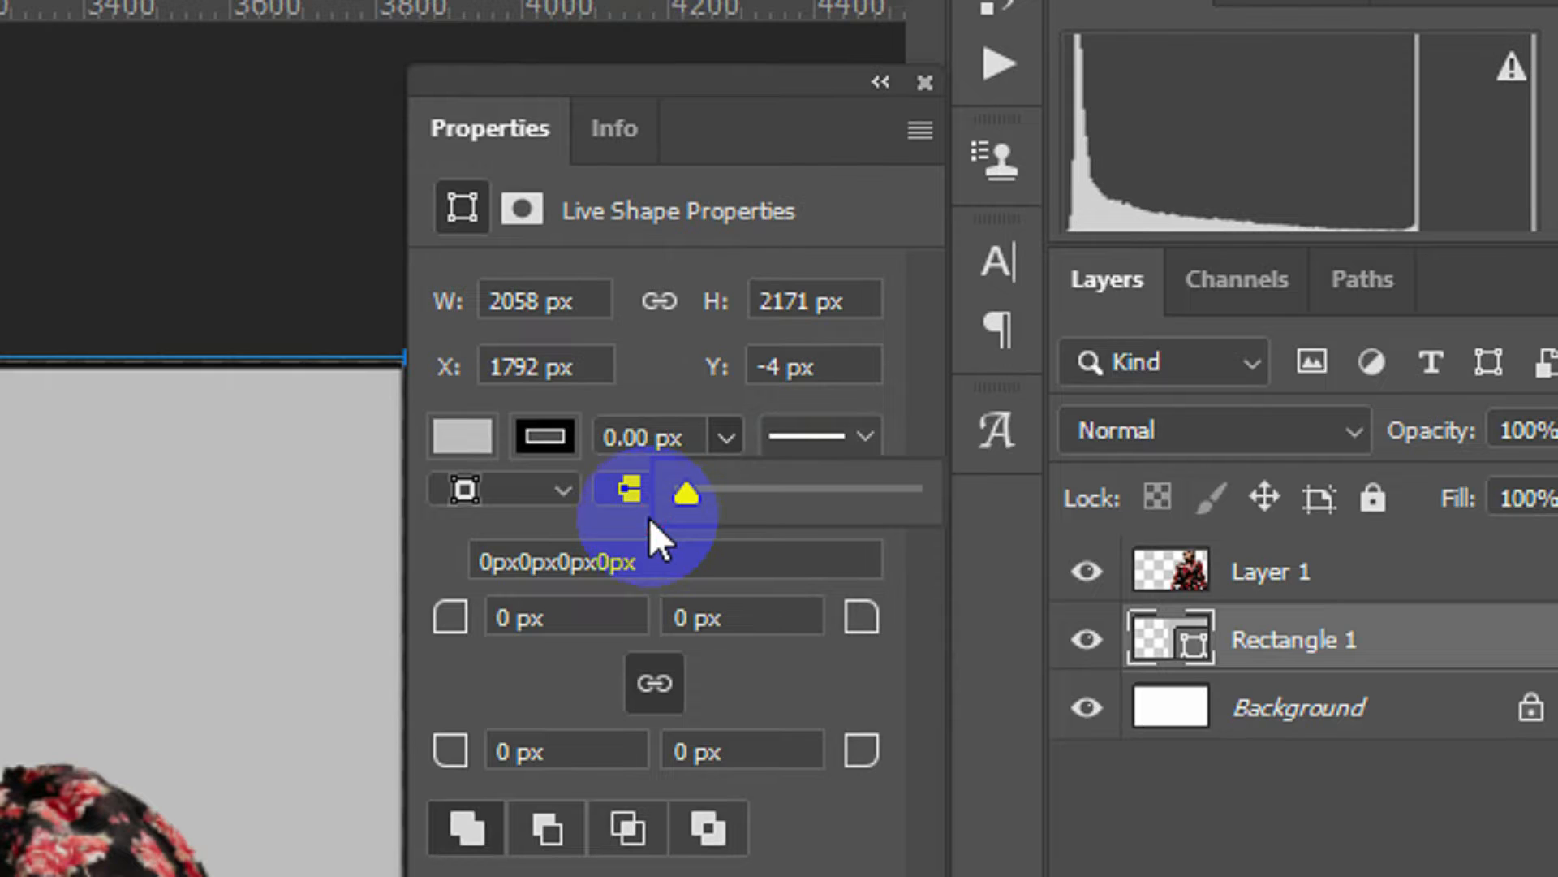
left_click(484, 446)
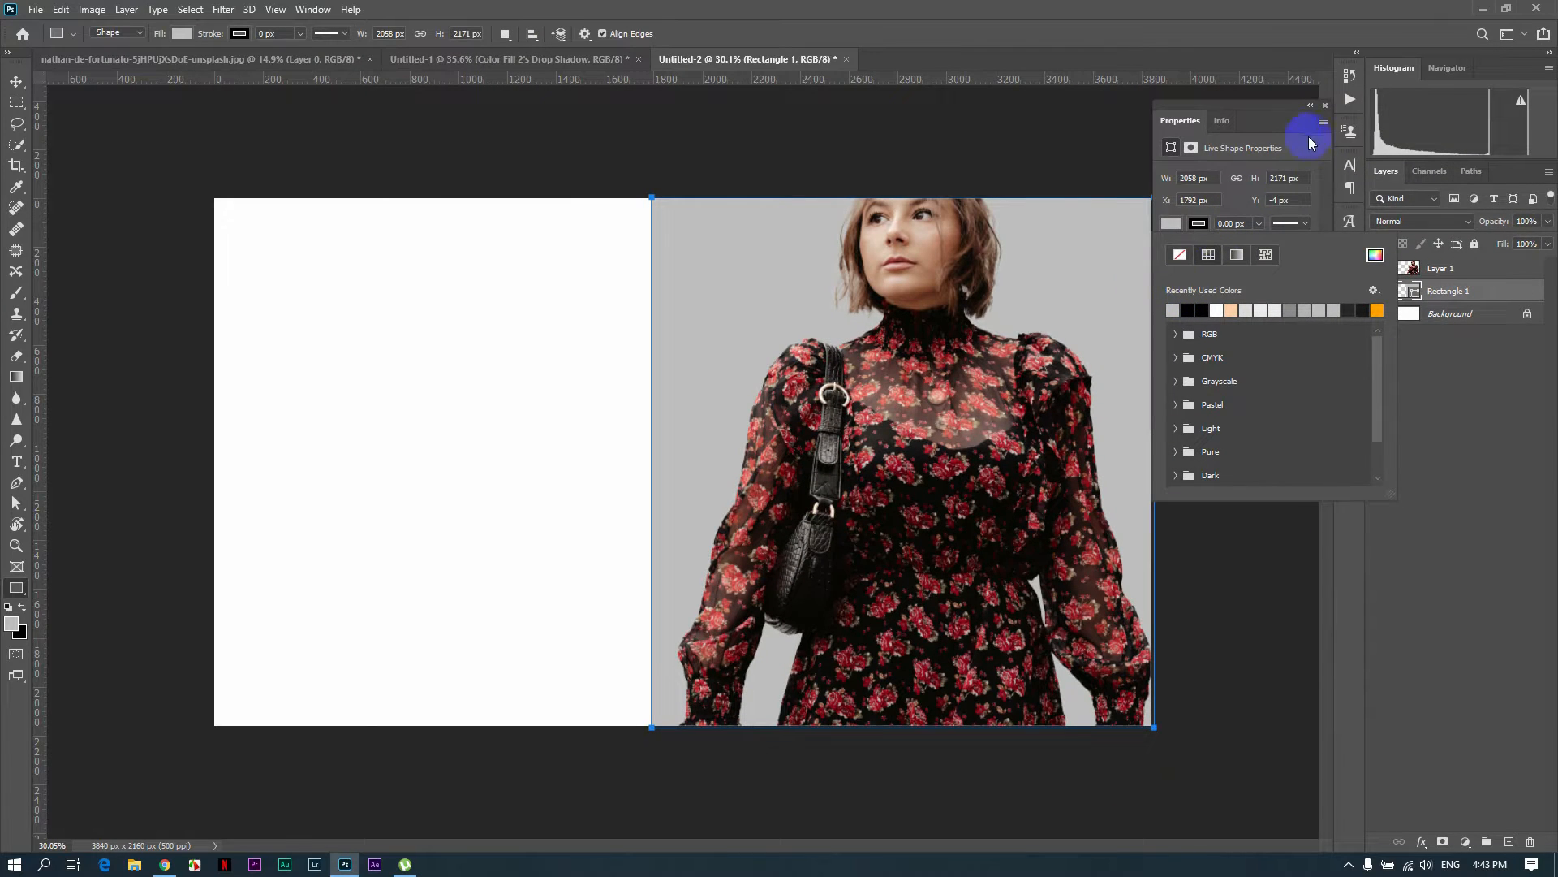
left_click(1327, 105)
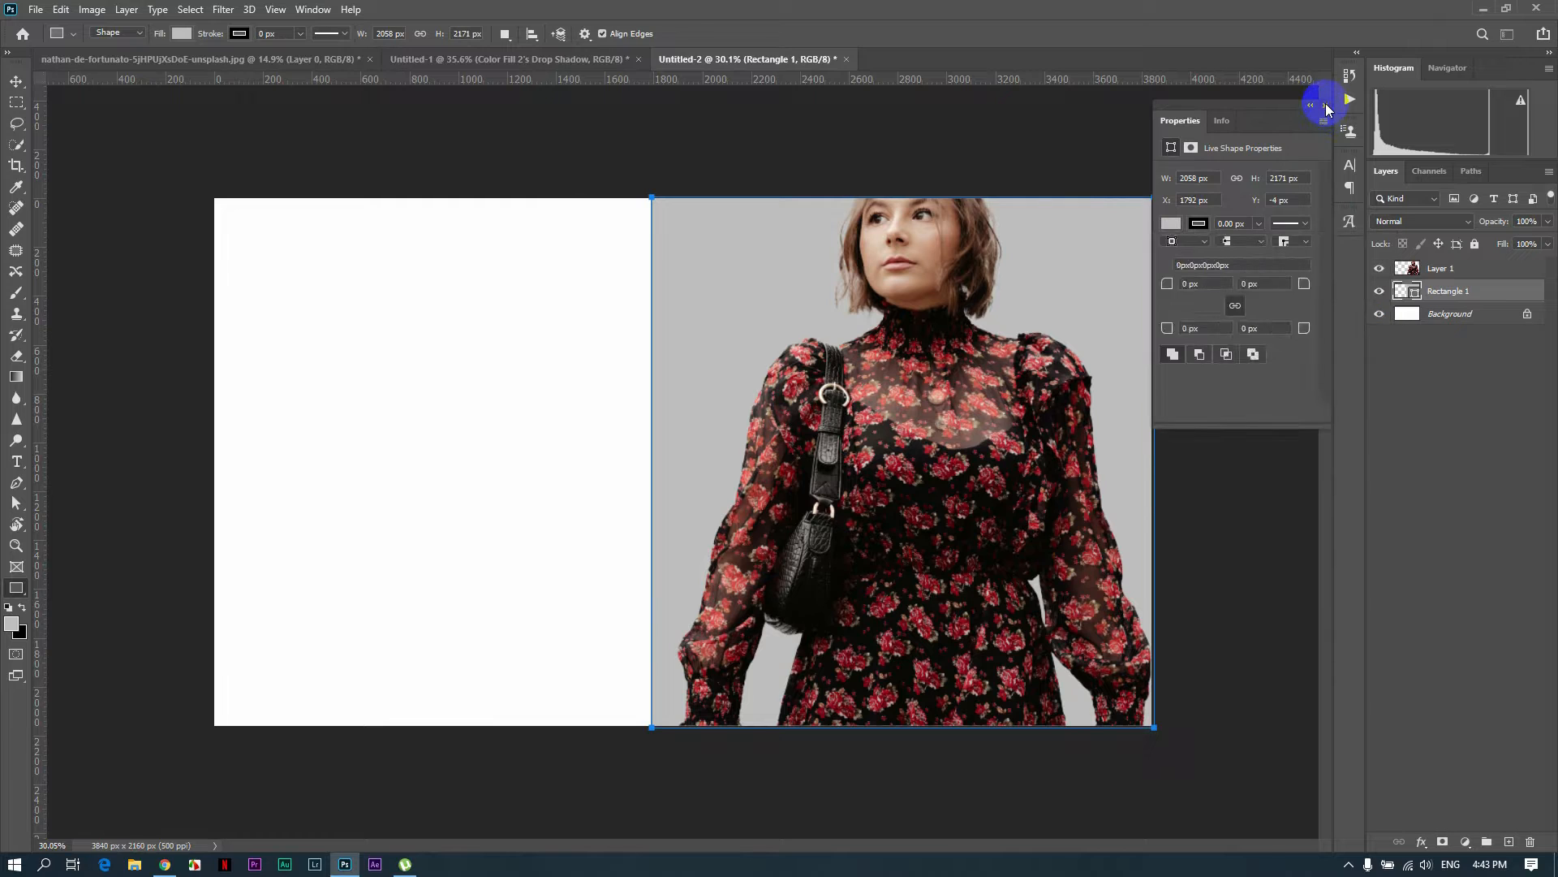
left_click(1325, 104)
left_click(17, 81)
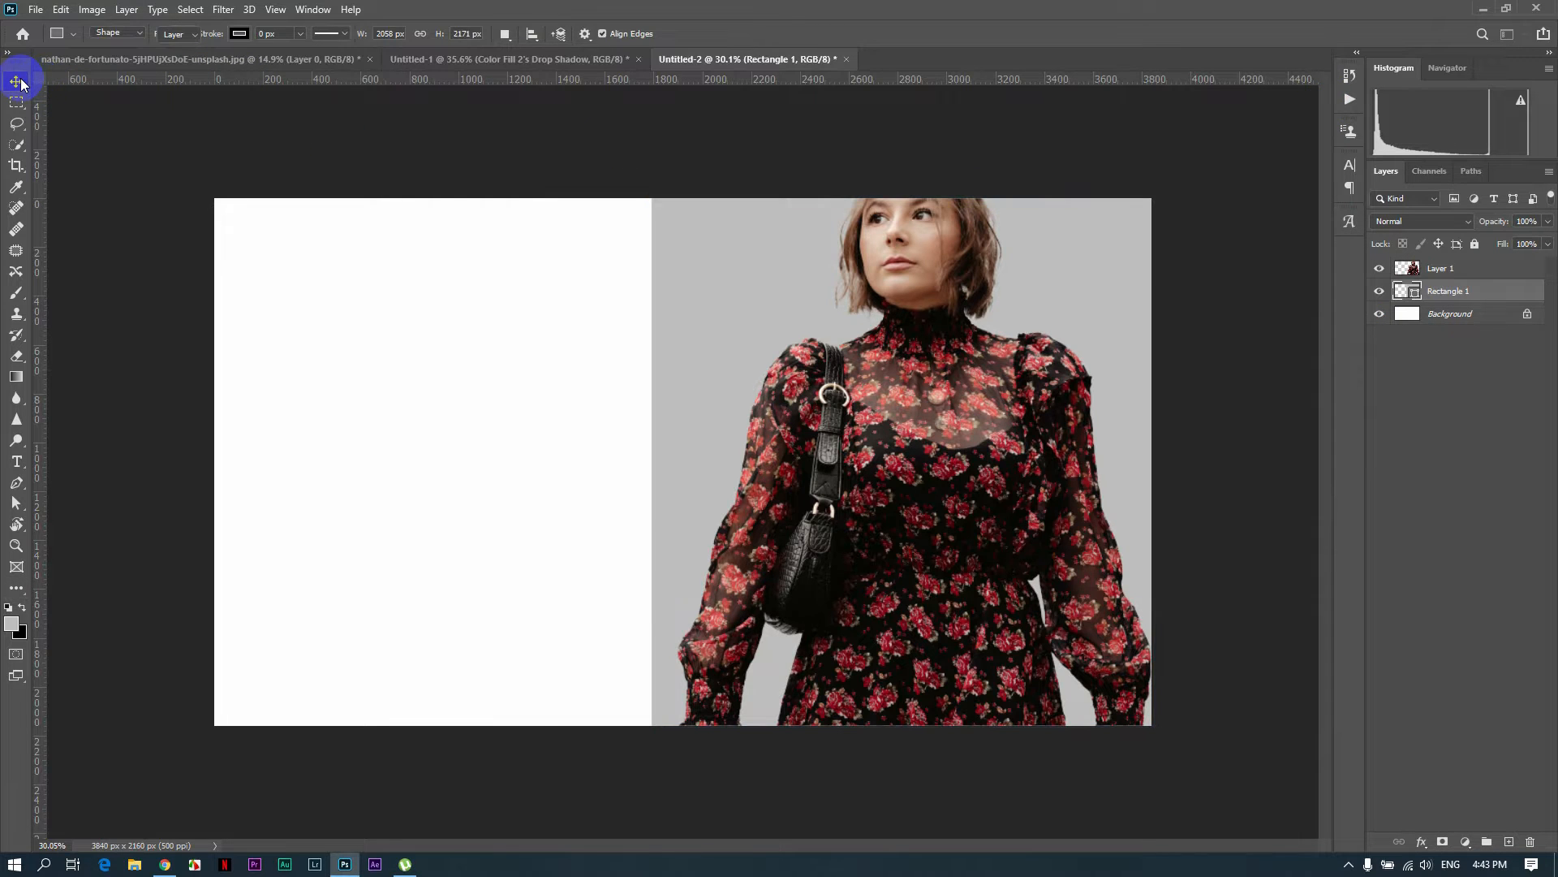
scroll(985, 219, "up", 1)
scroll(1008, 227, "down", 1)
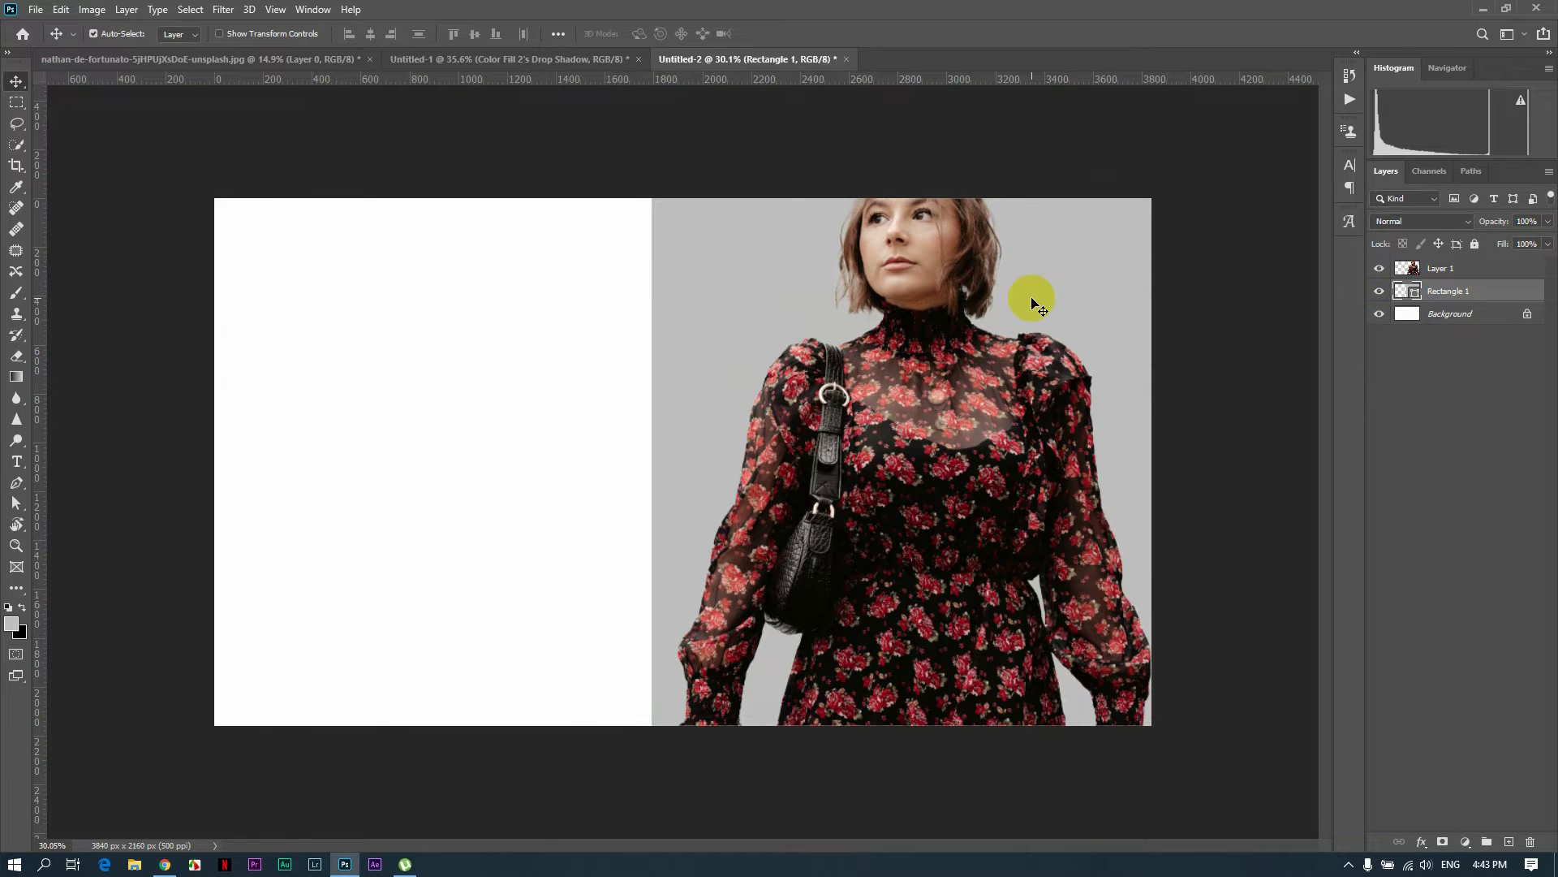
scroll(929, 313, "down", 1)
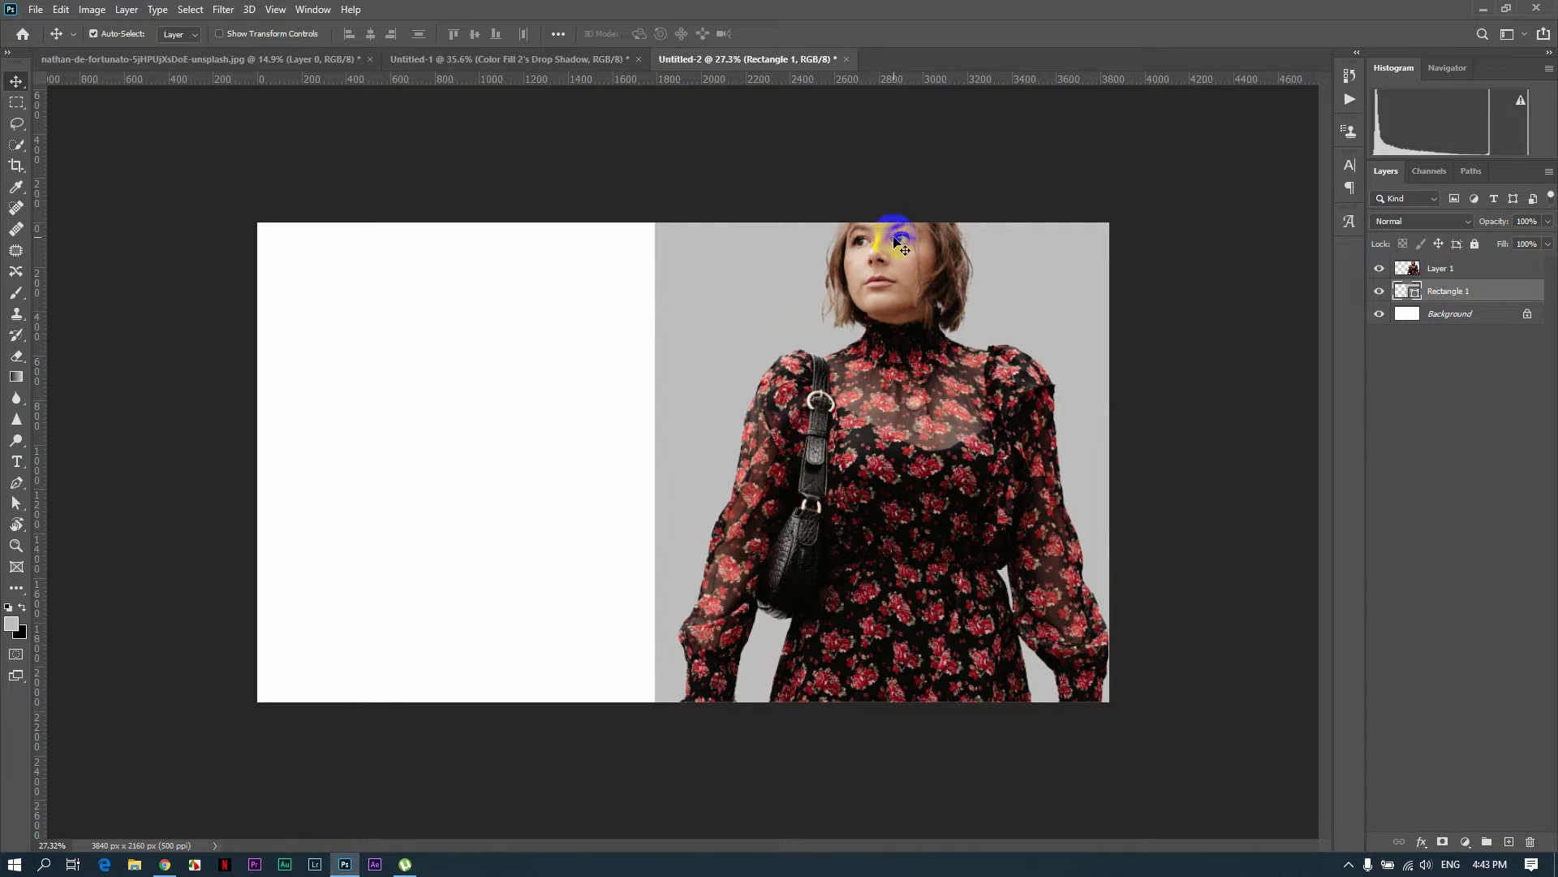
scroll(568, 321, "up", 1)
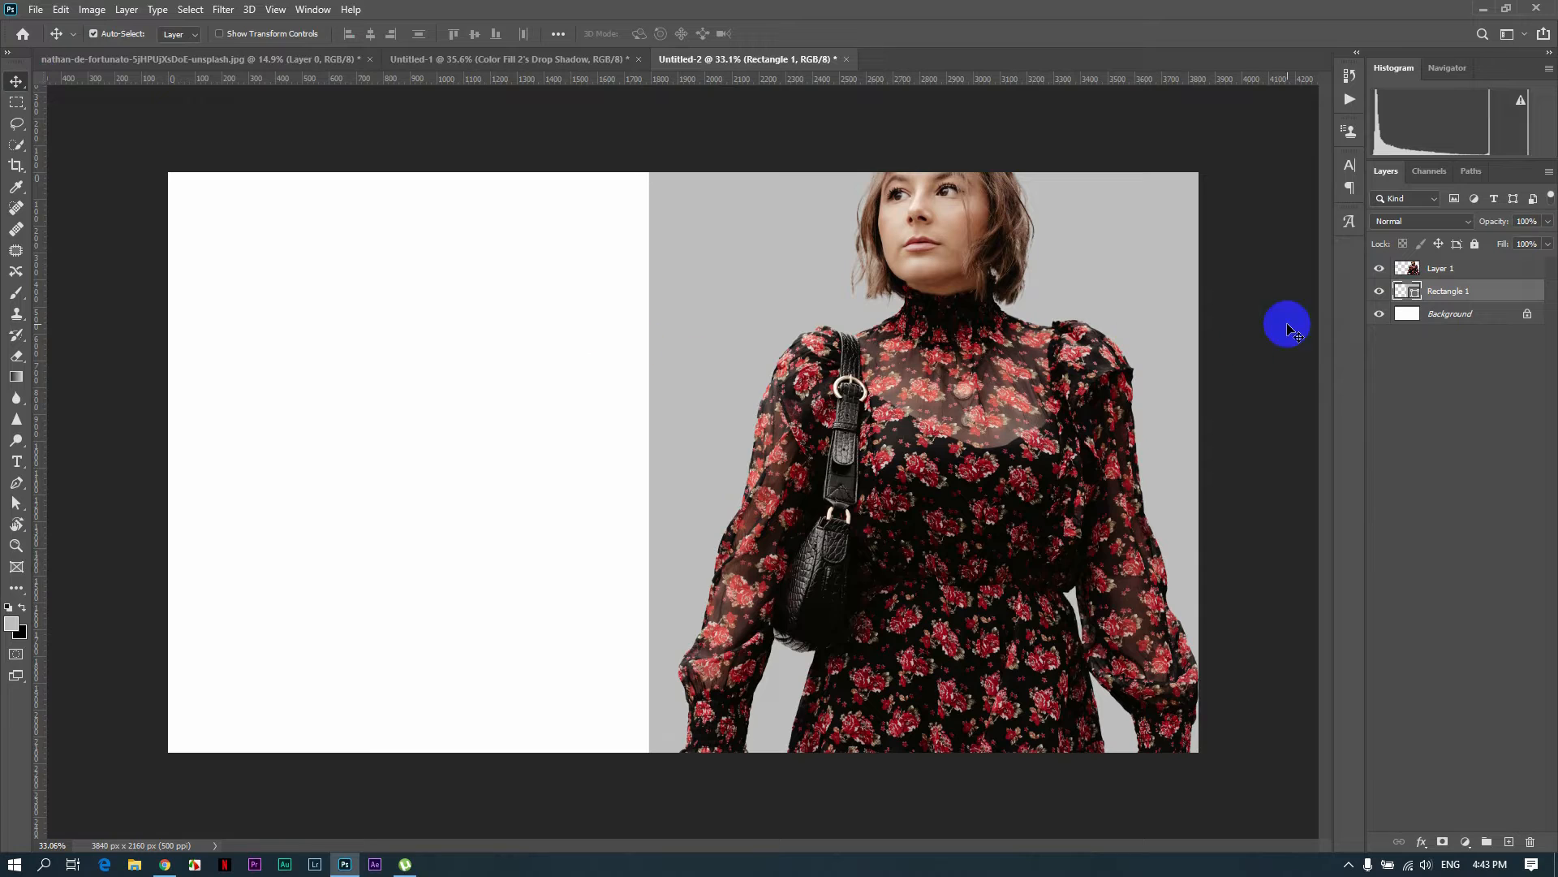
left_click(1440, 270)
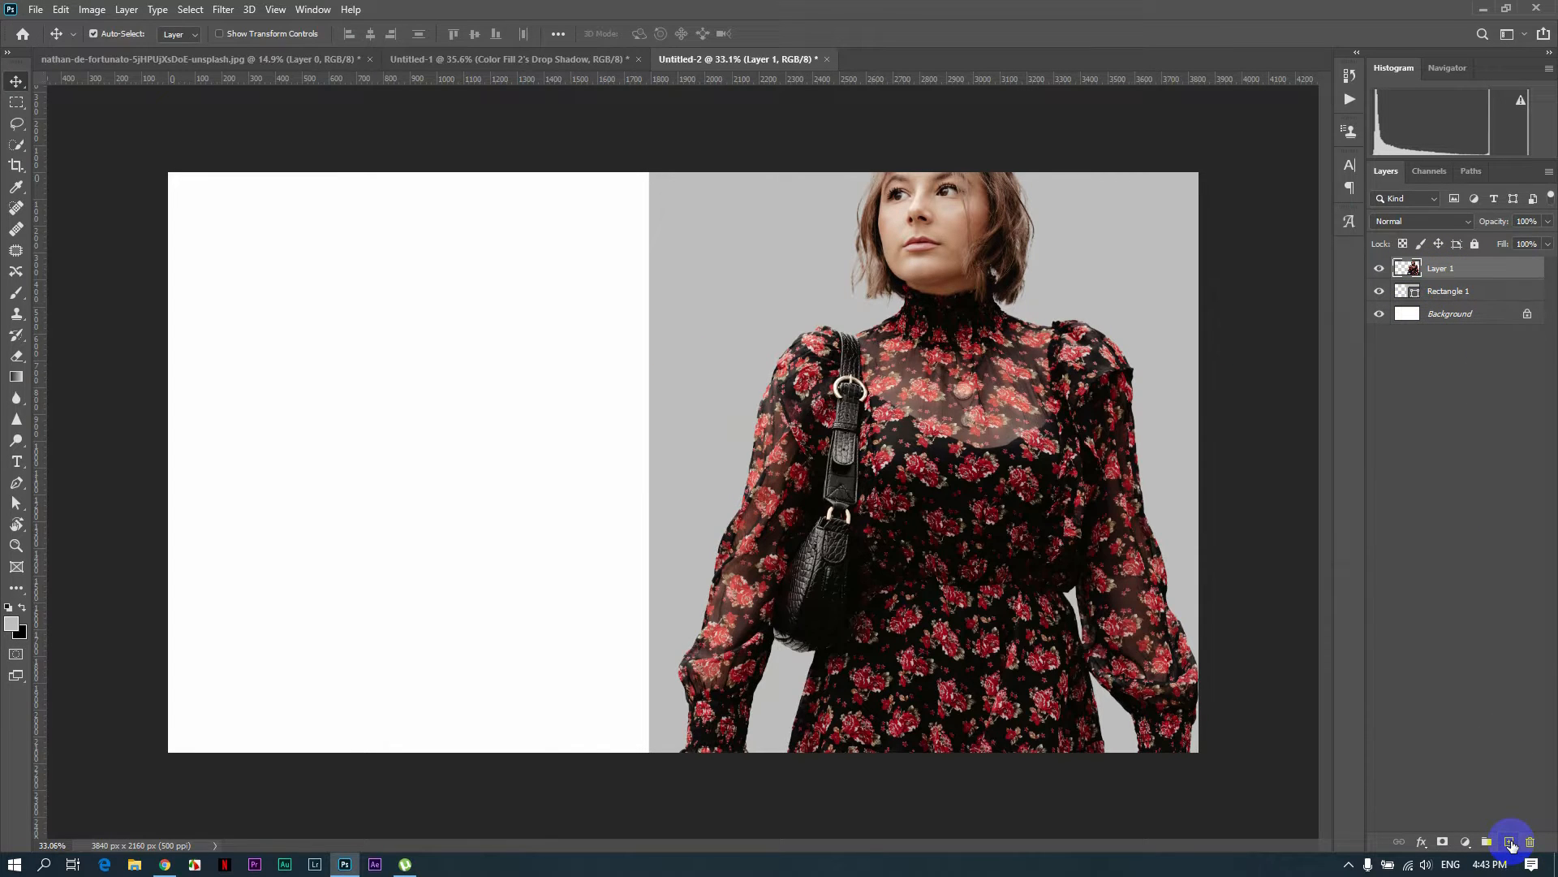
left_click(1510, 842)
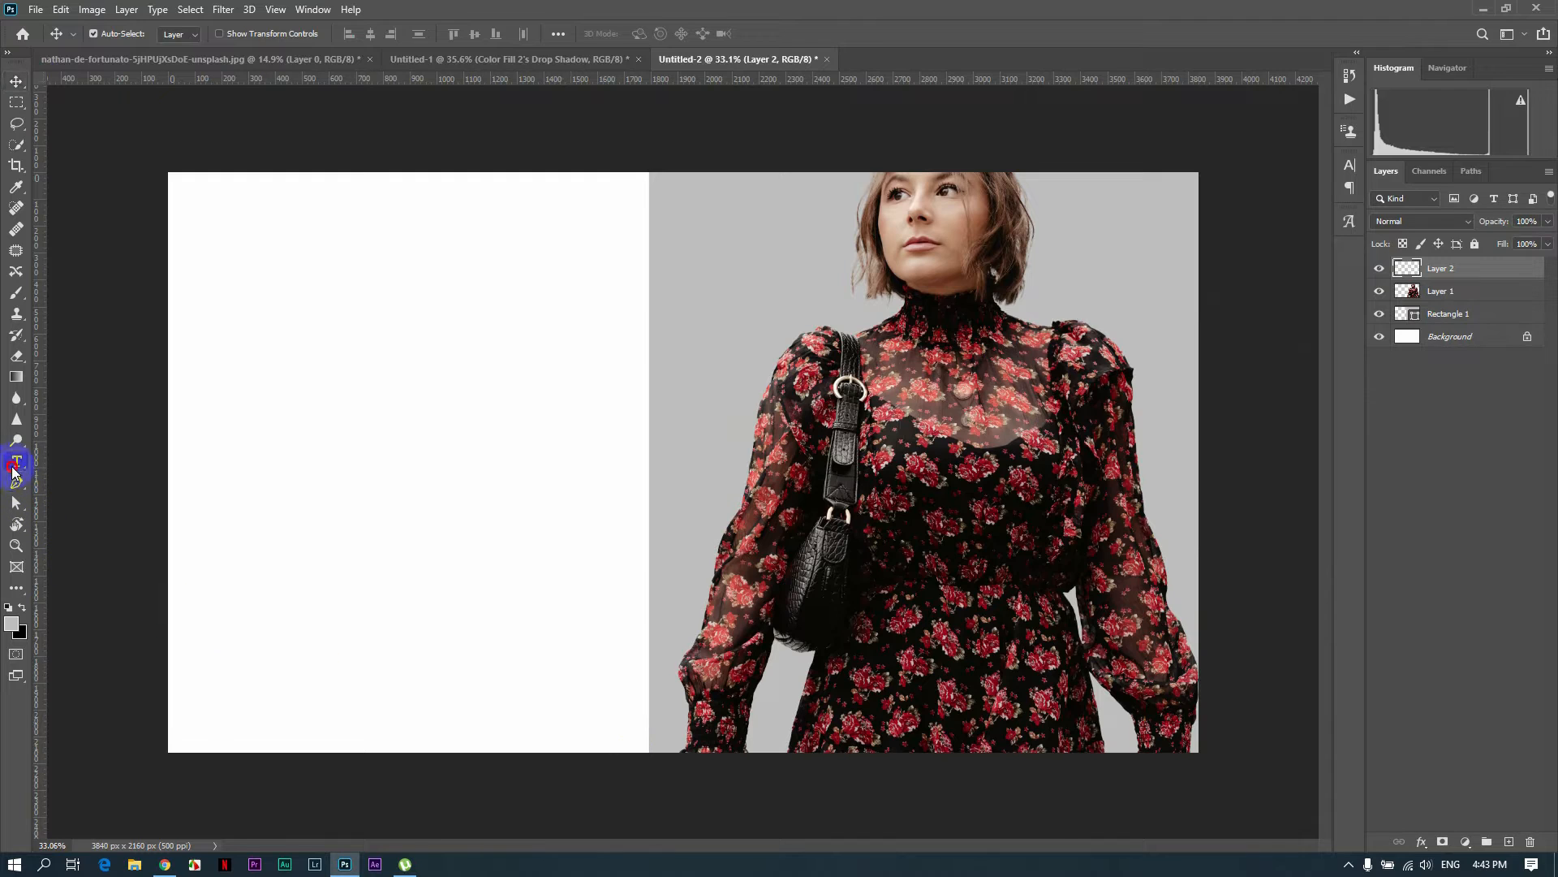
left_click(15, 462)
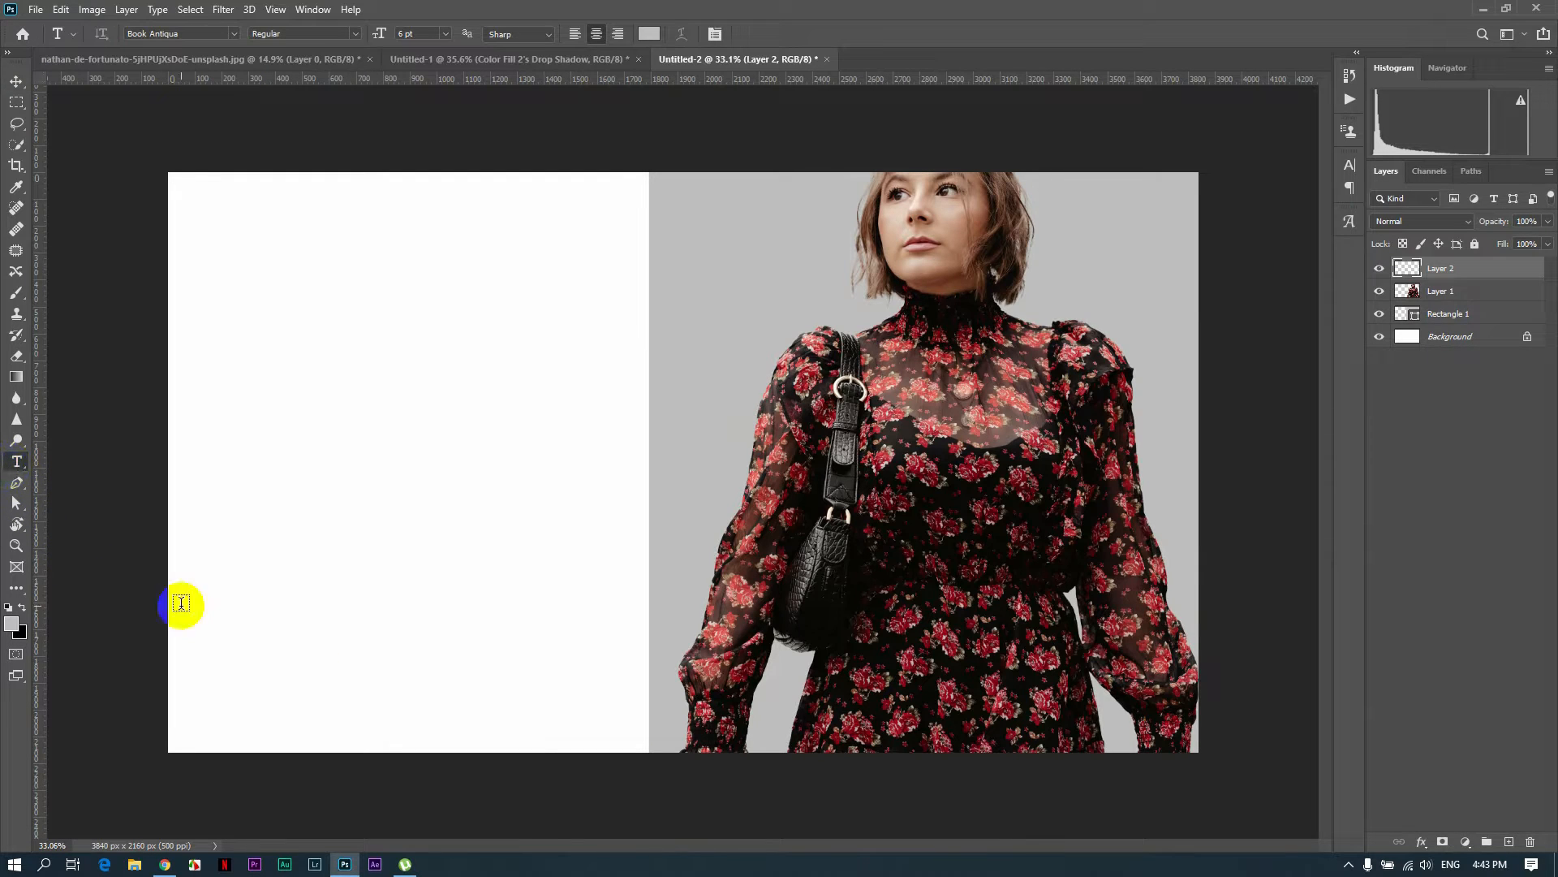
left_click(445, 36)
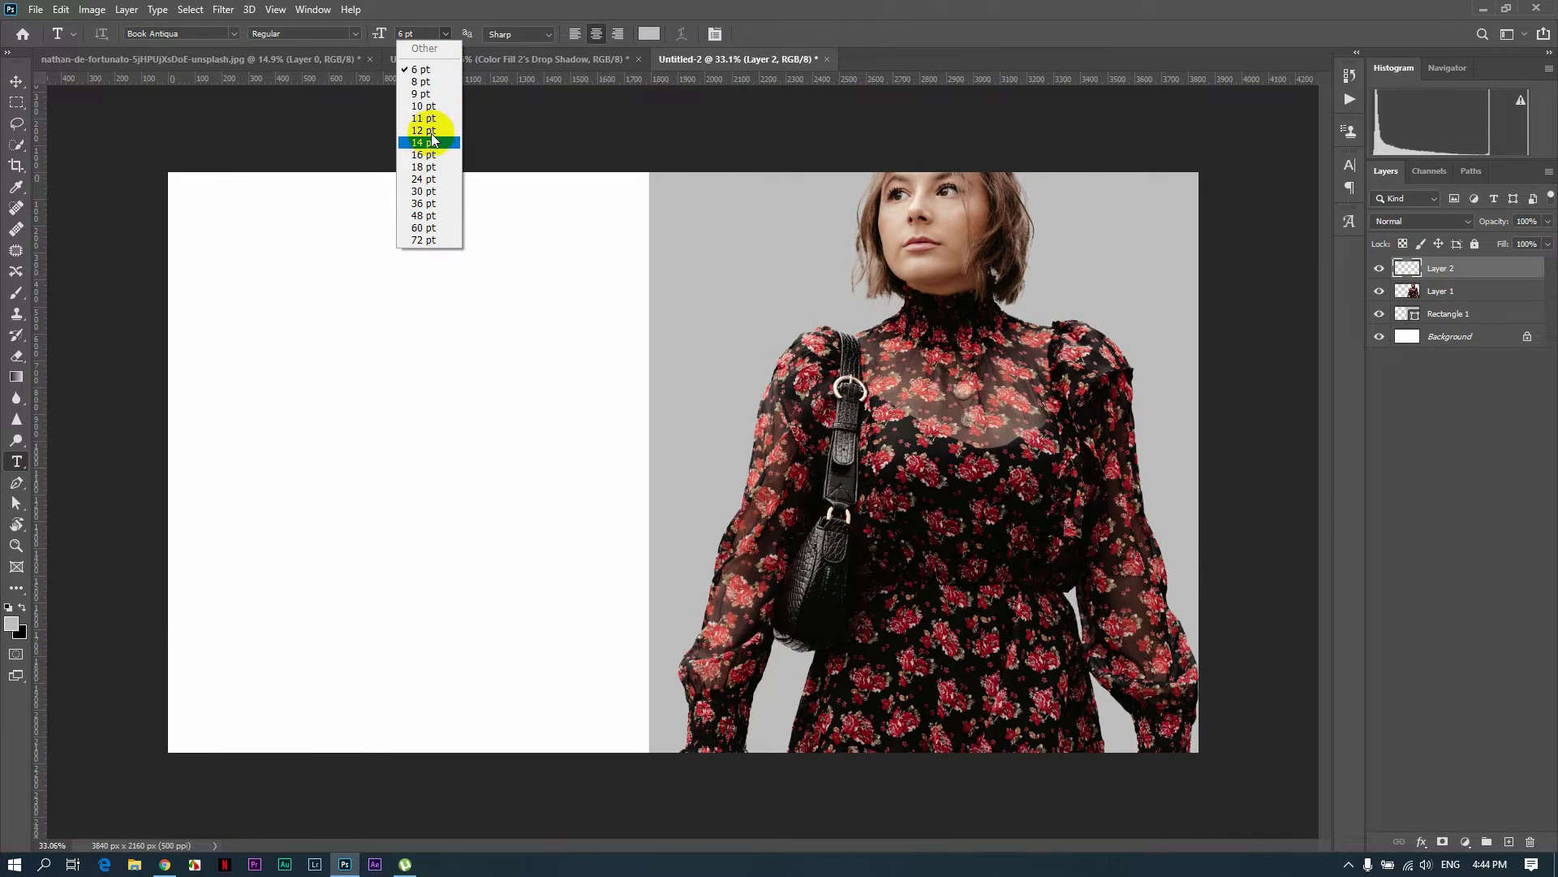
left_click(430, 166)
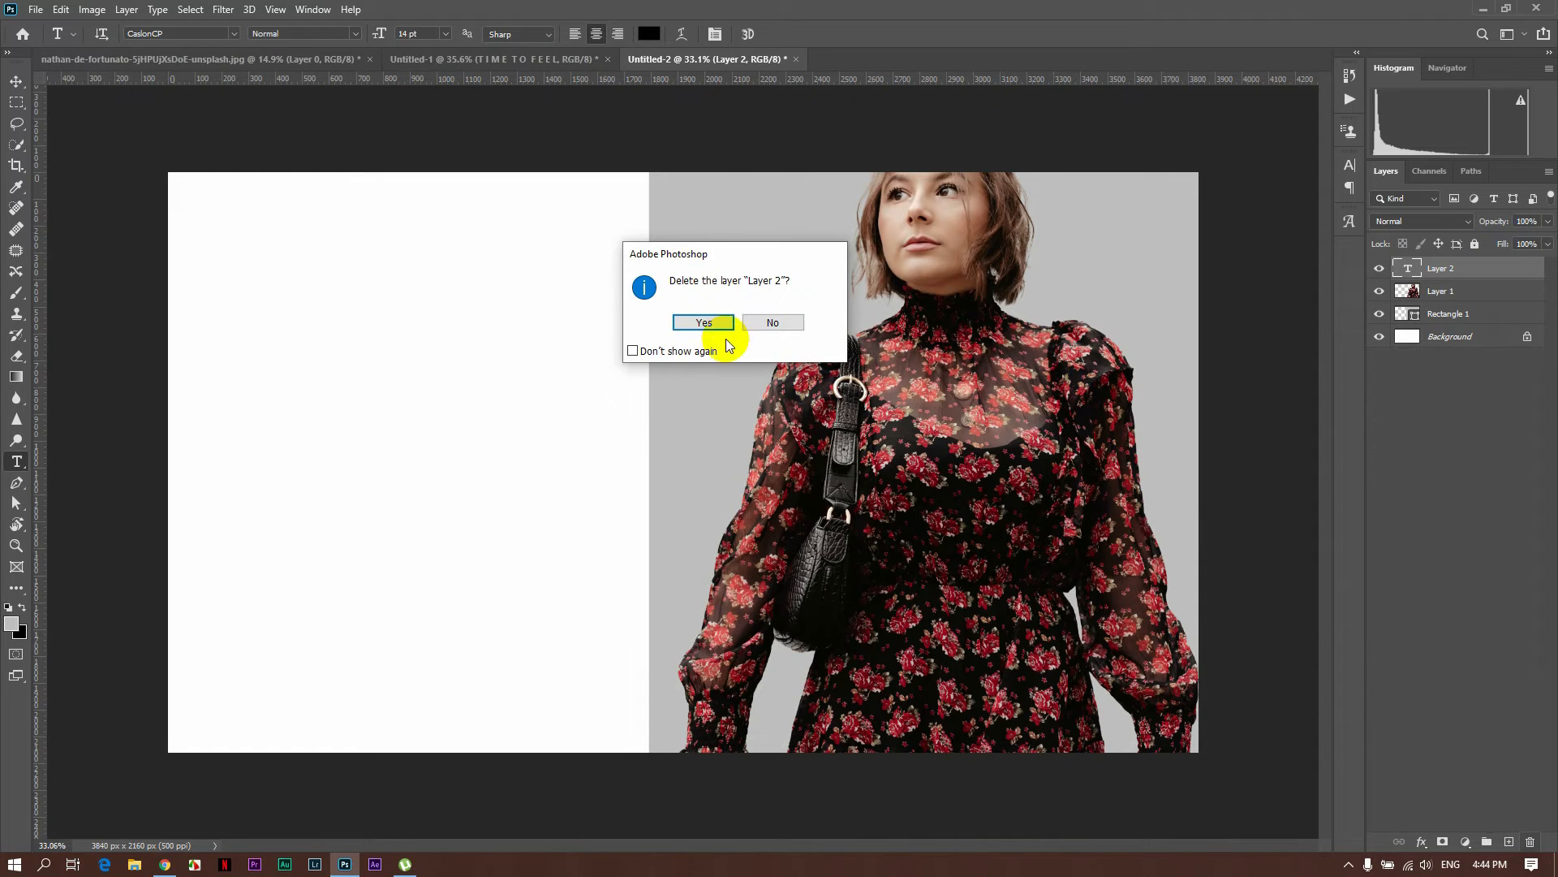
left_click(702, 321)
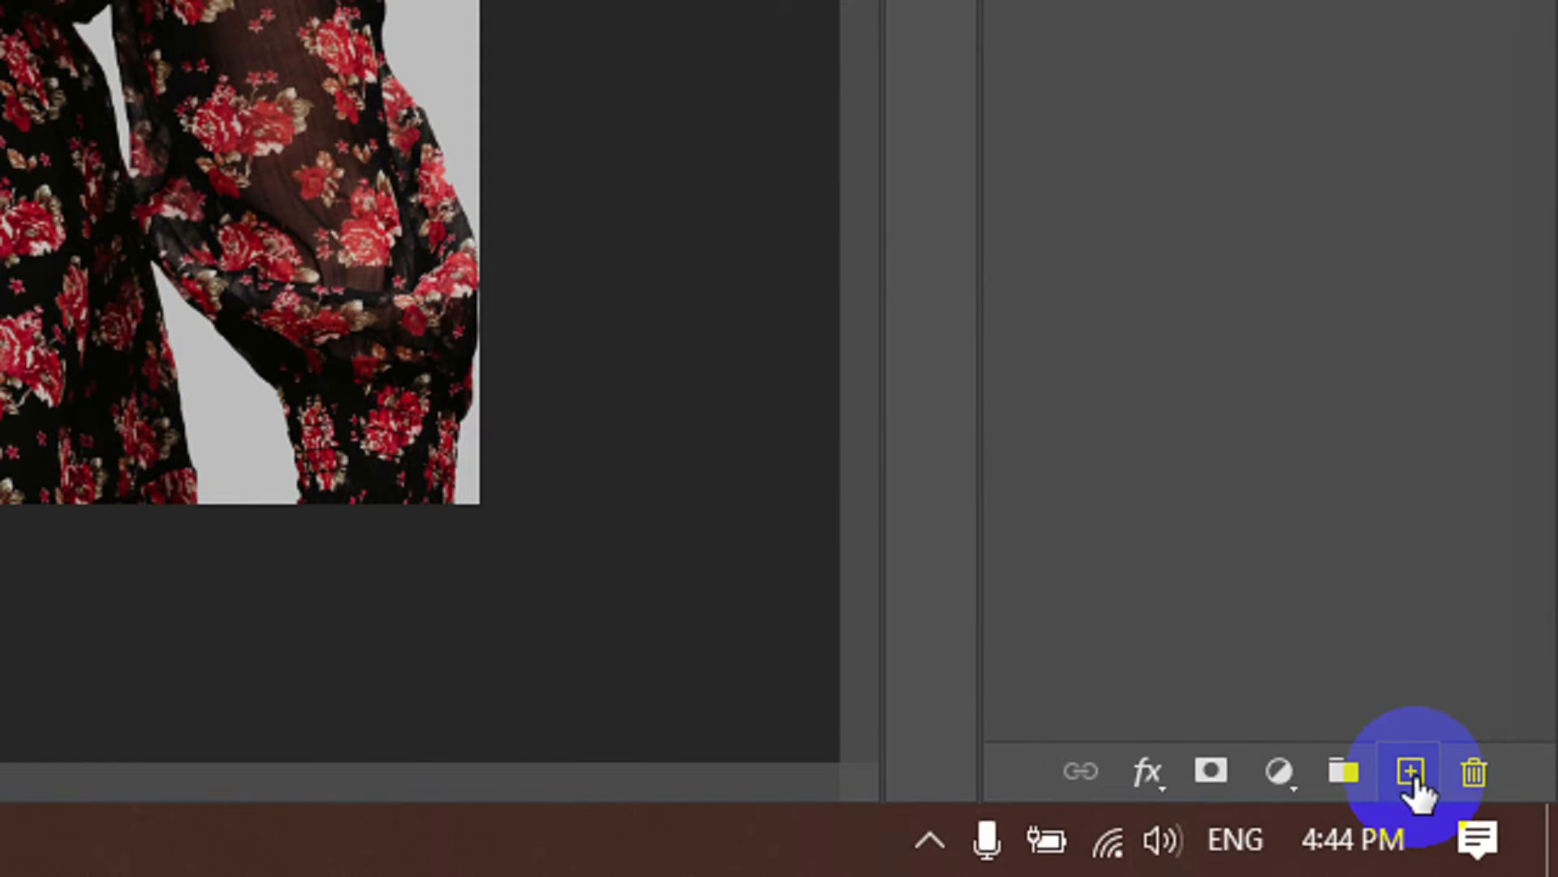
Add a new layer above the woman with the centered 14 pt text "TIME TO FEEL" on the white area
left_click(1410, 773)
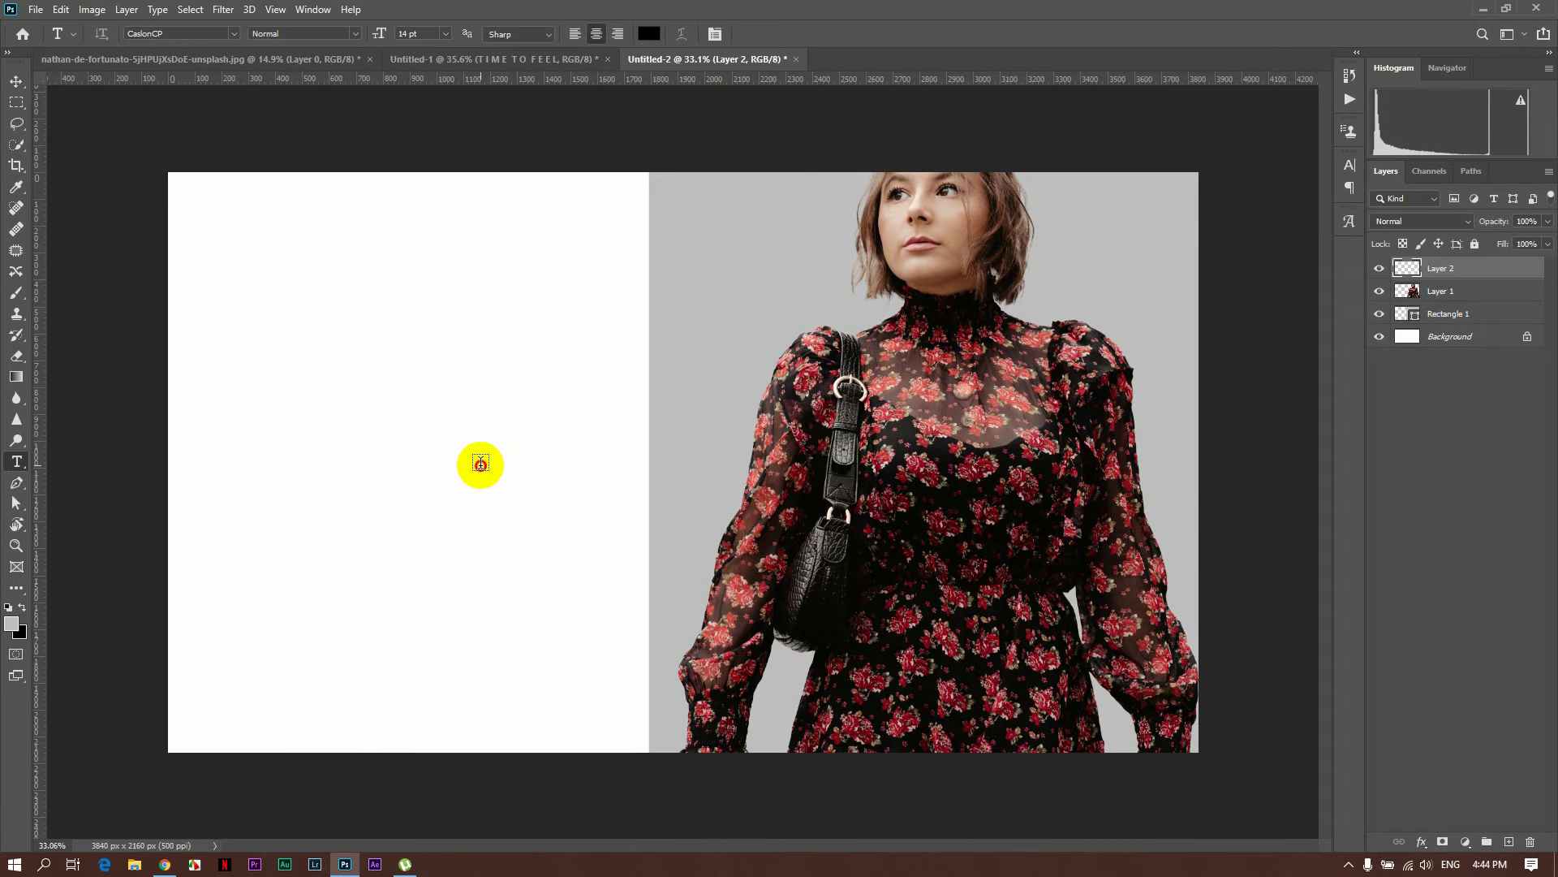
left_click(480, 464)
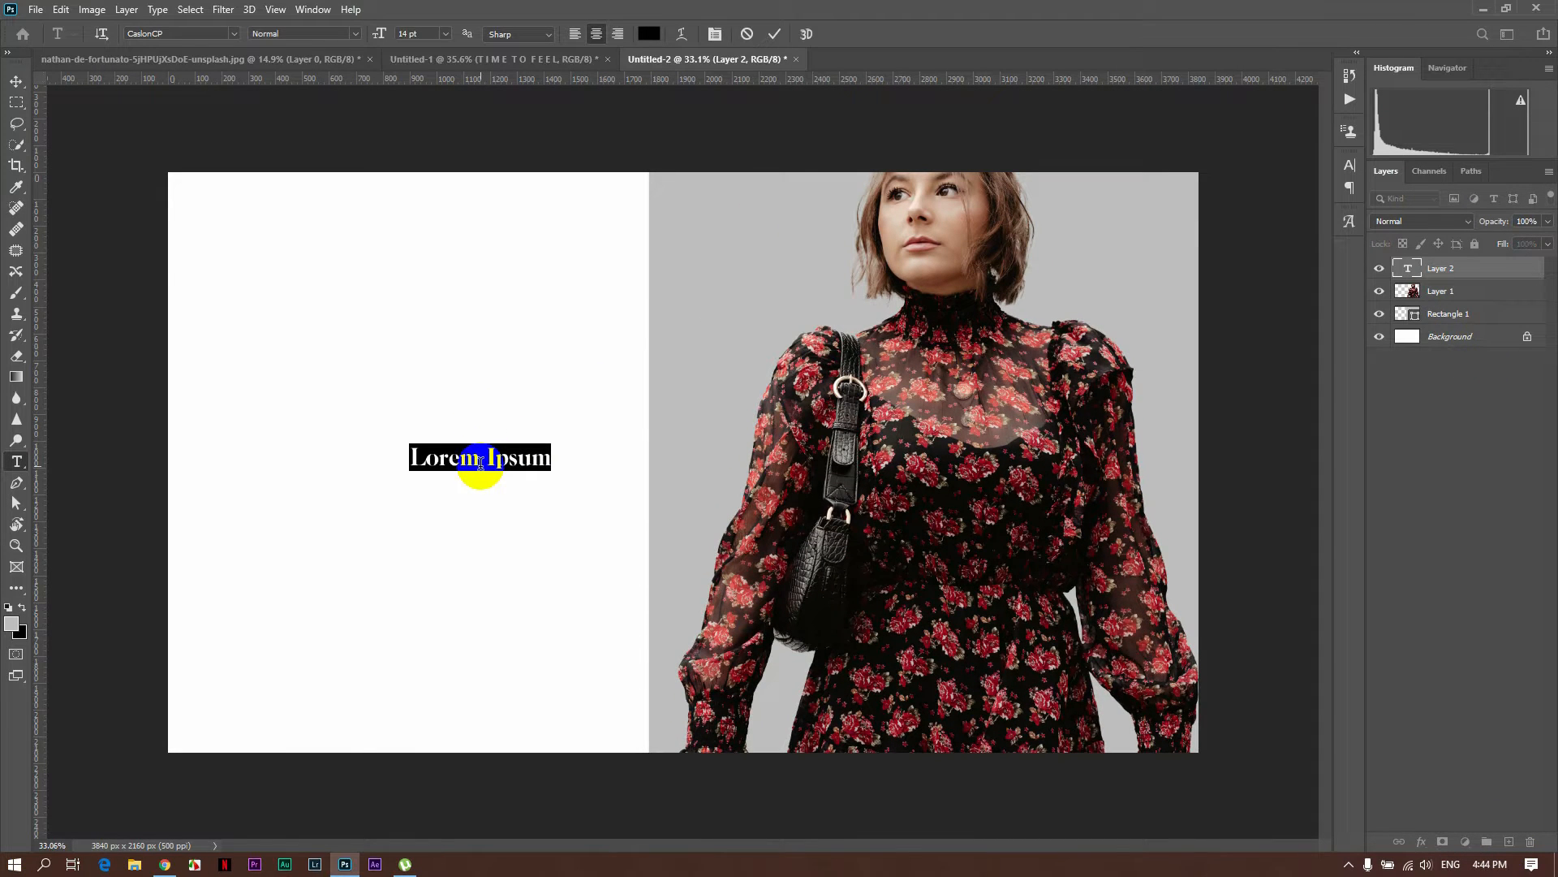
key("BackSpace")
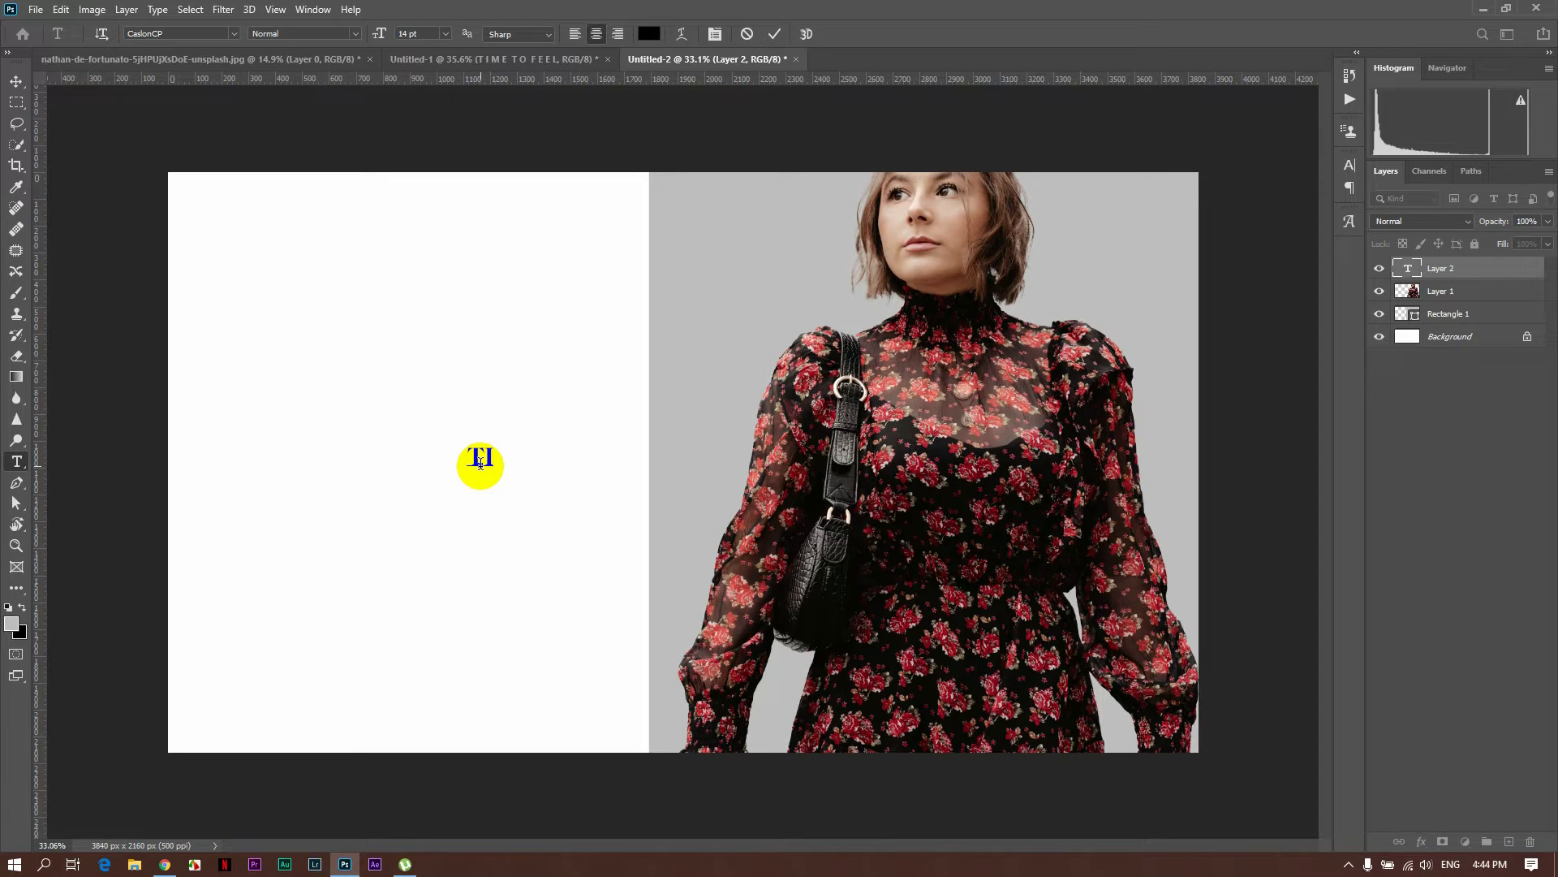
type("TIME TO F")
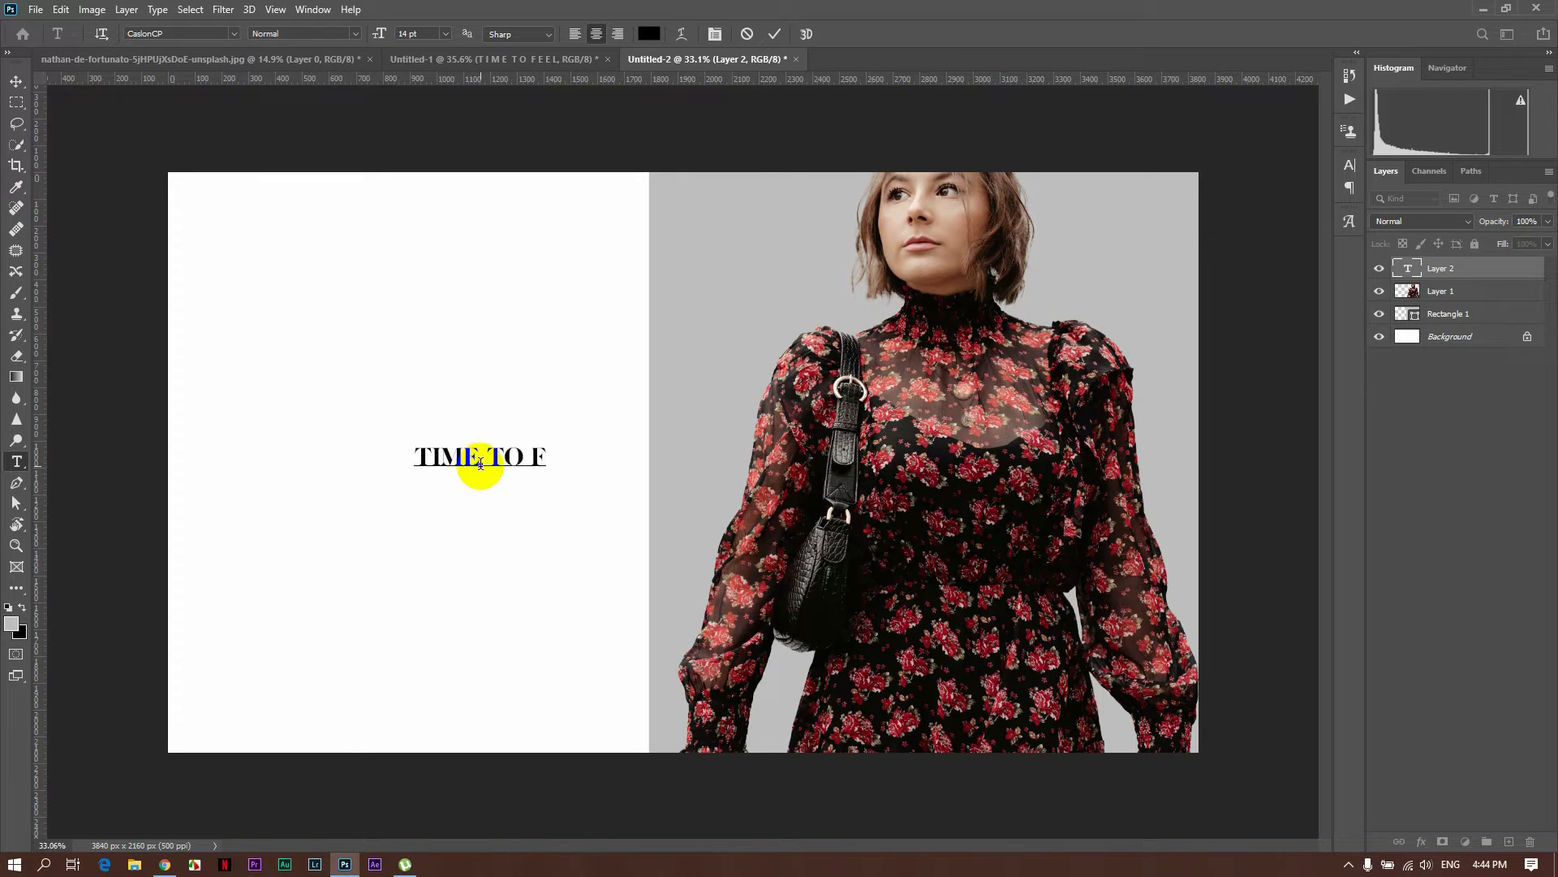
type("EEL")
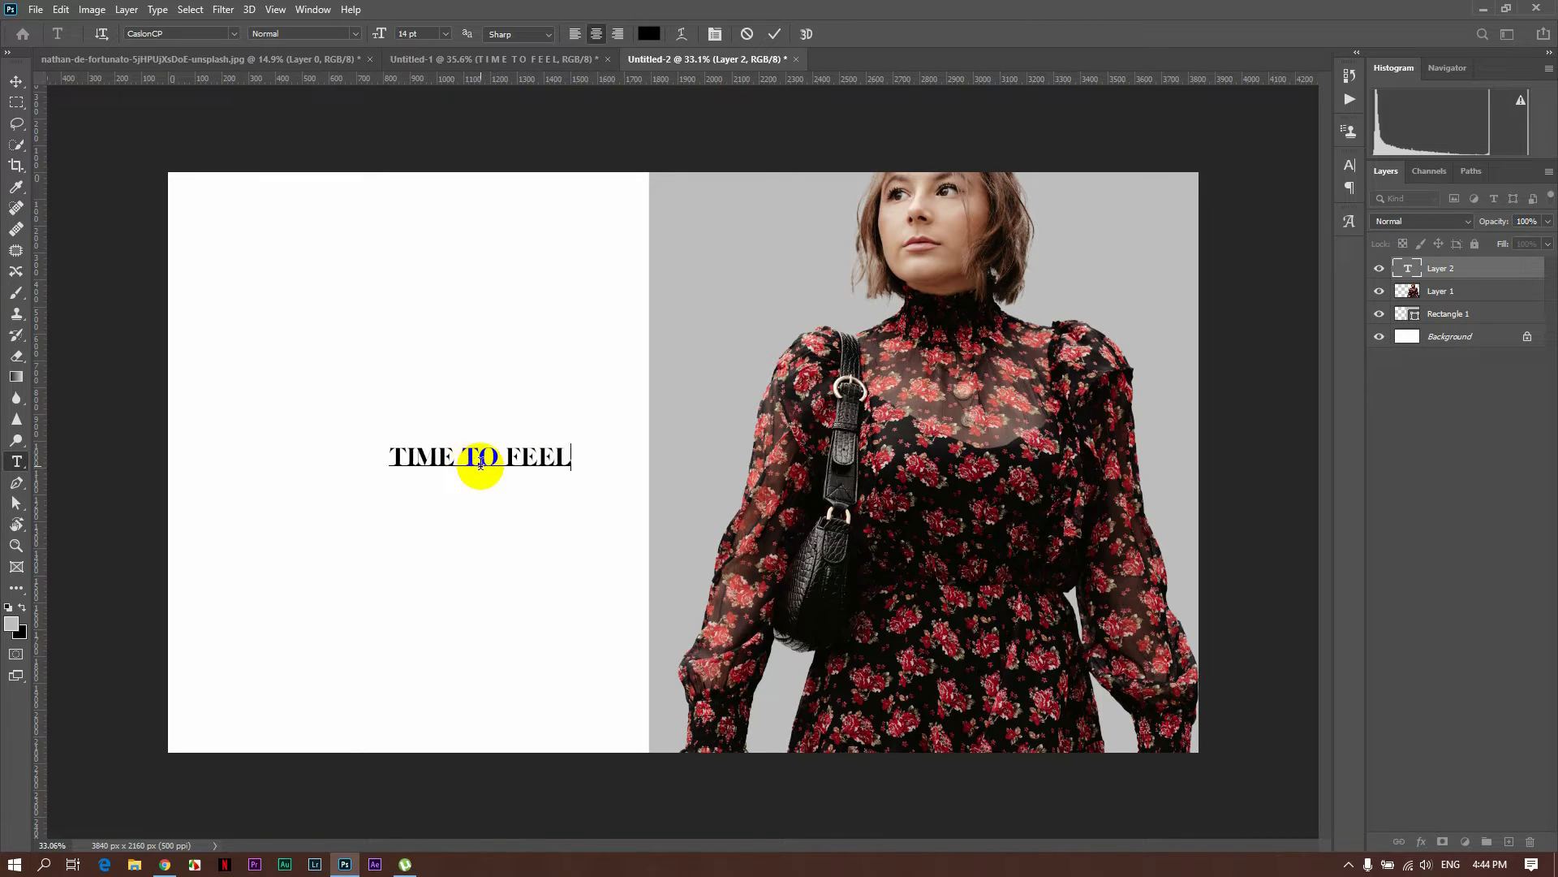
Apply the CaslonCP font to the whole TIME TO FEEL heading
left_click_drag(568, 456, 293, 369)
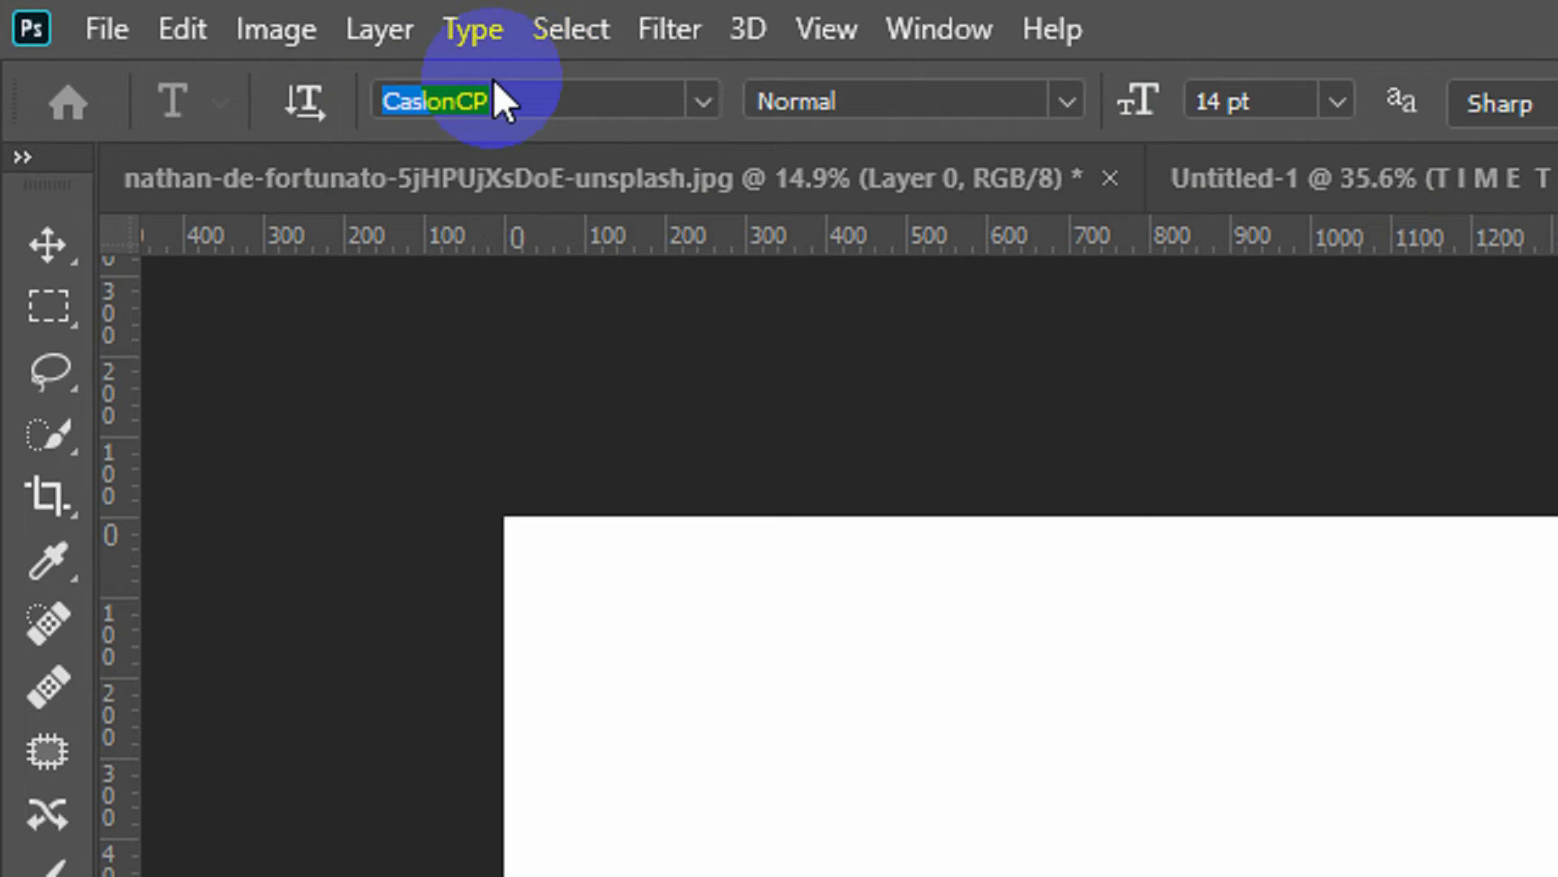
left_click(703, 102)
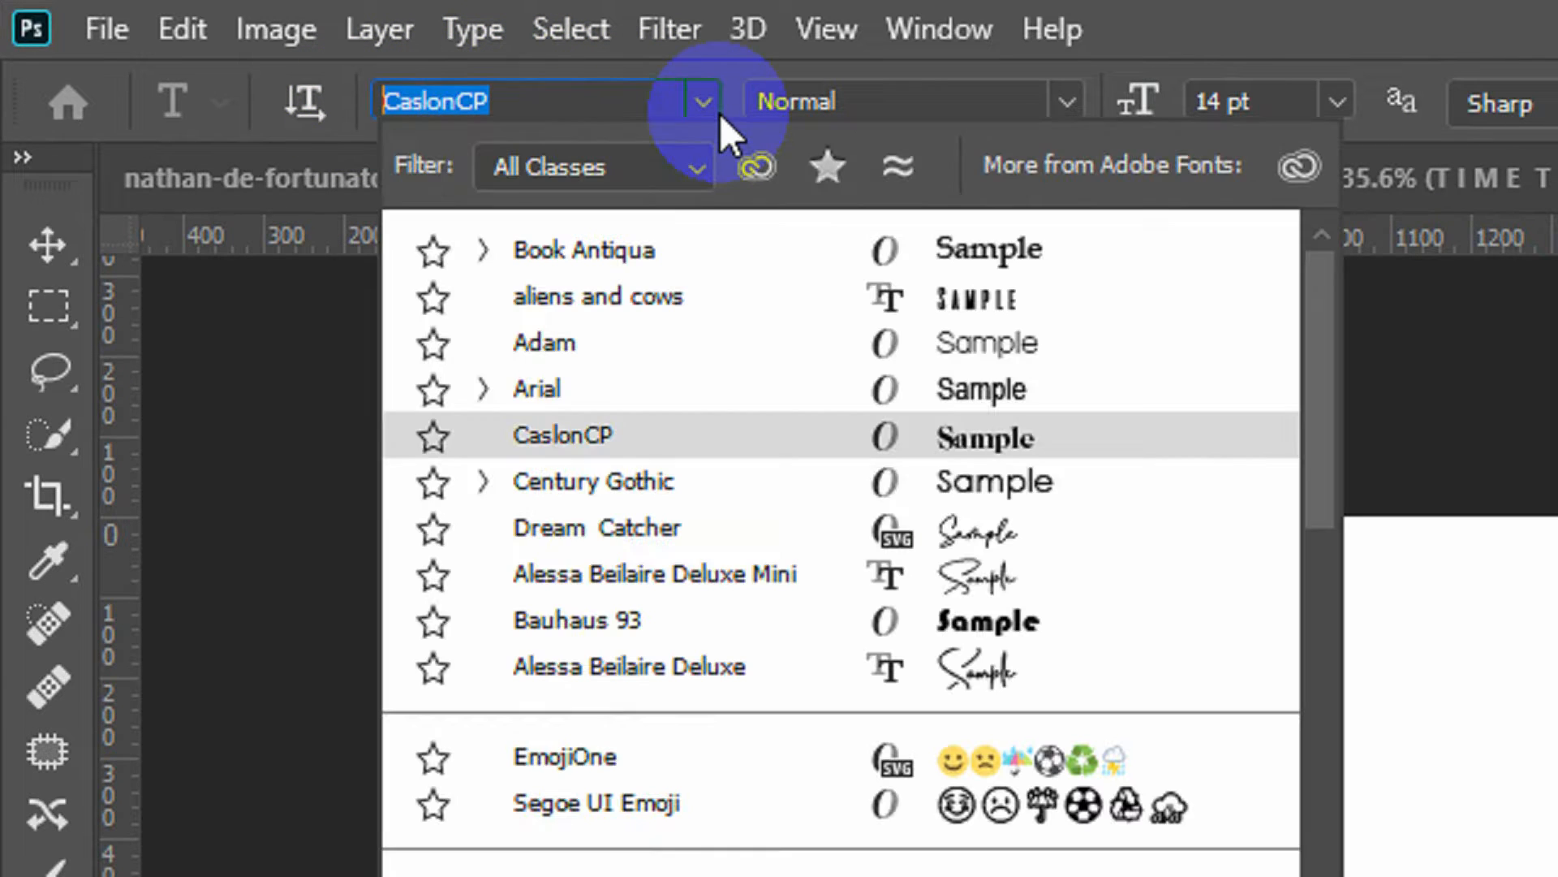
left_click(600, 434)
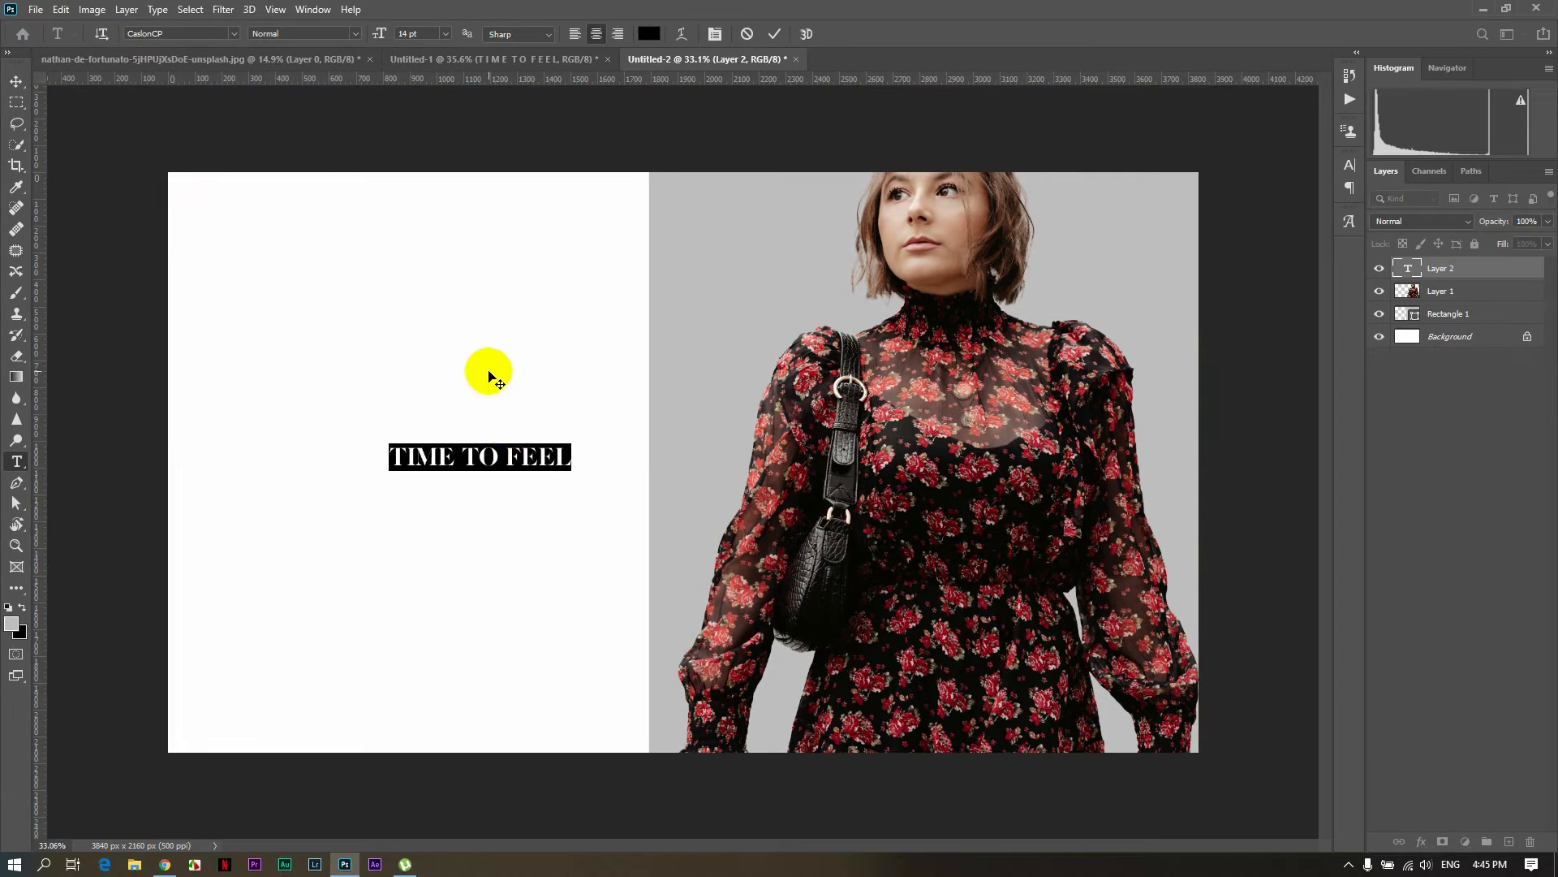
Set the letter tracking of the whole TIME TO FEEL heading to 200 and commit the text
left_click_drag(543, 459, 397, 458)
key("ctrl+t")
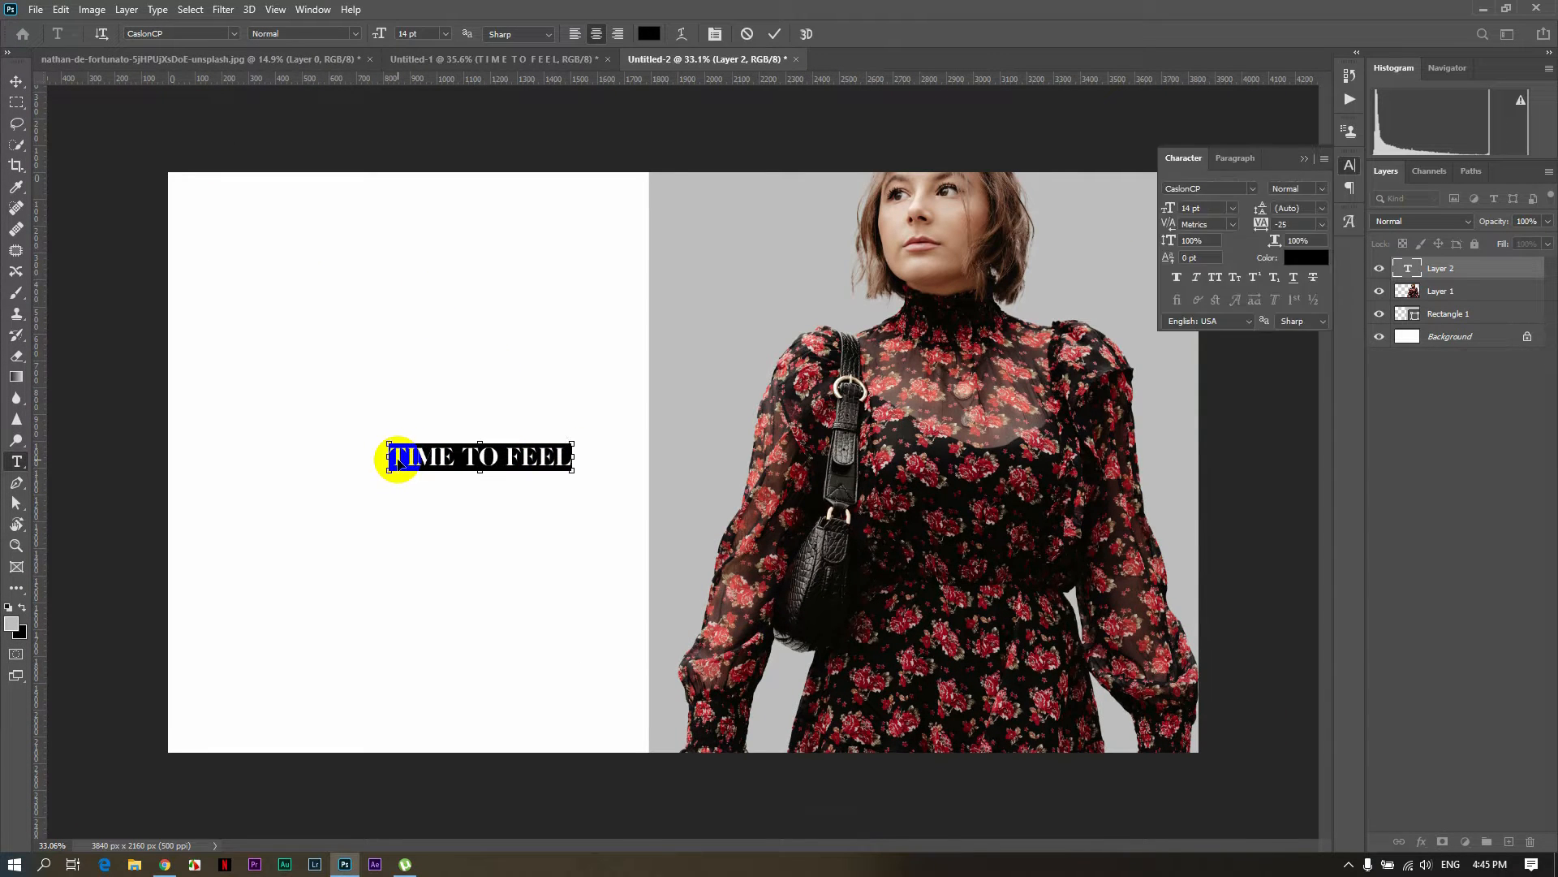
left_click(1320, 226)
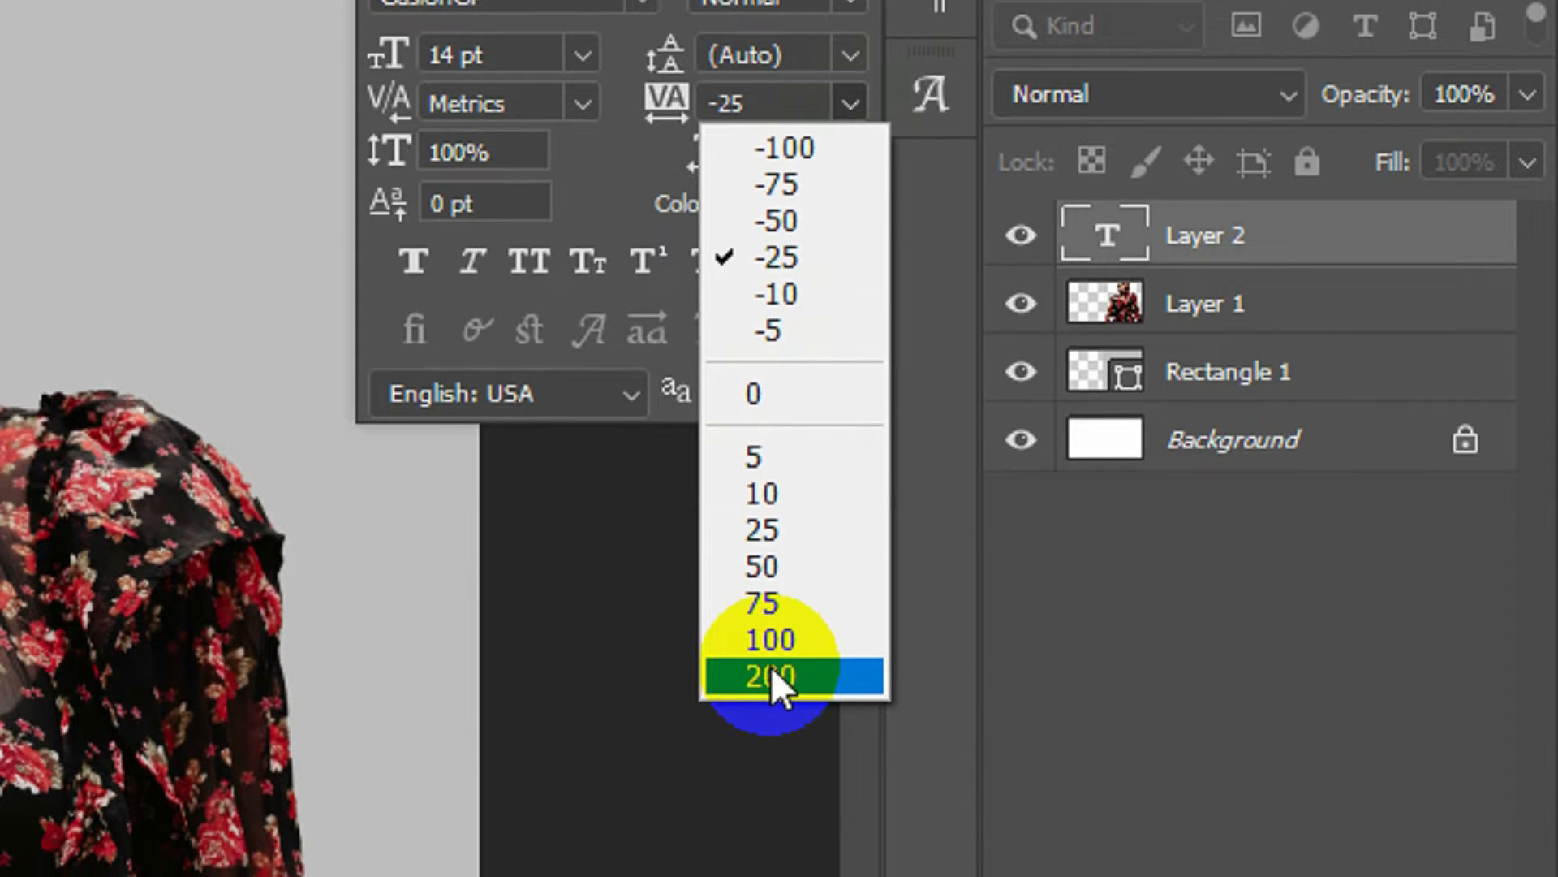
left_click(775, 784)
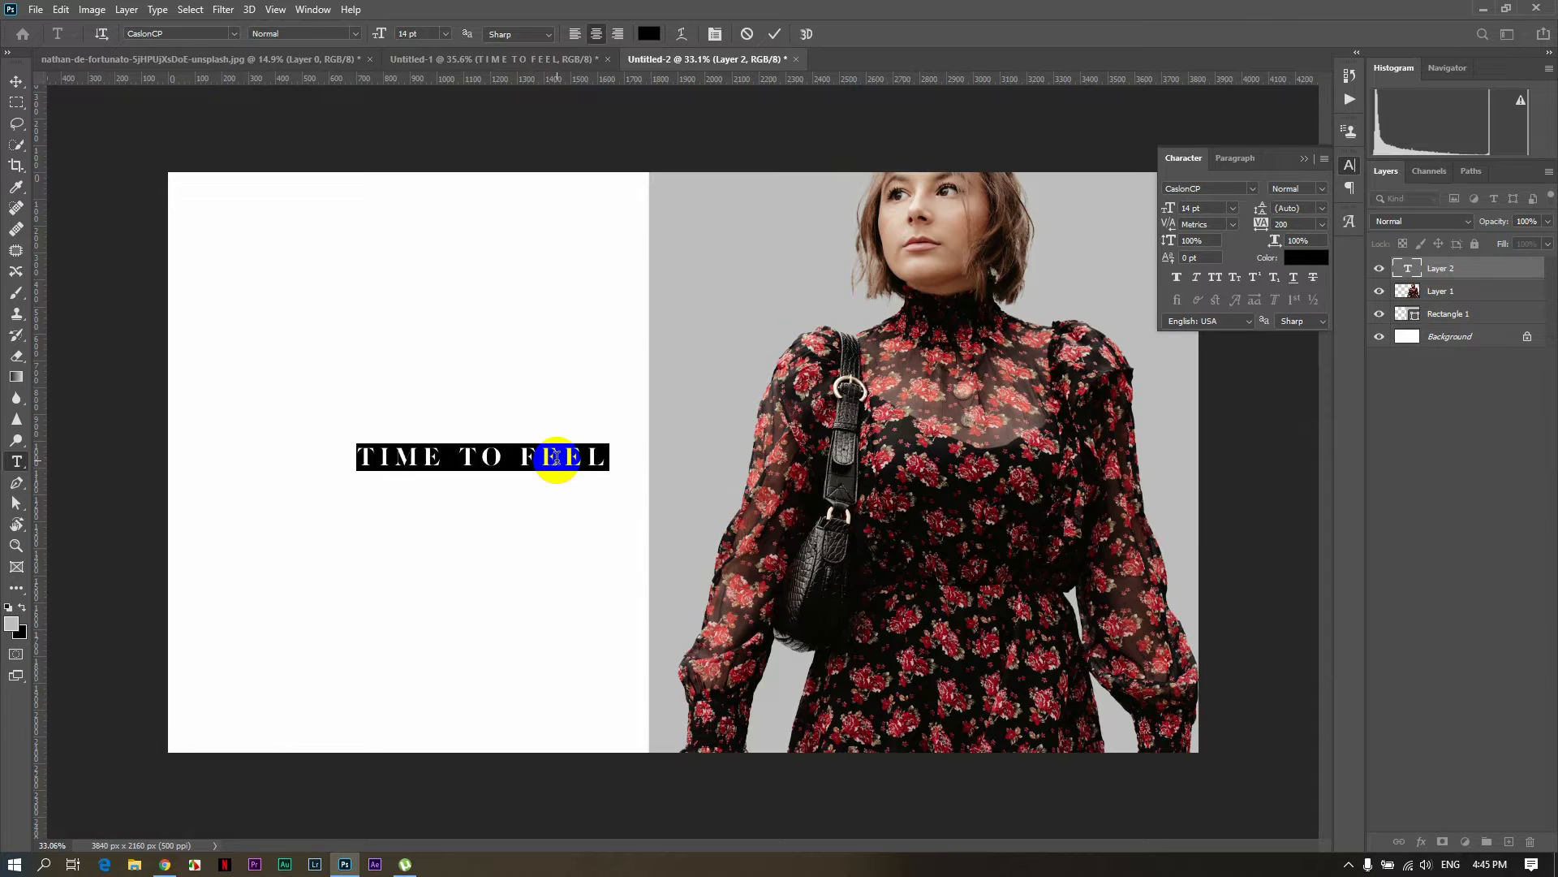
left_click(775, 34)
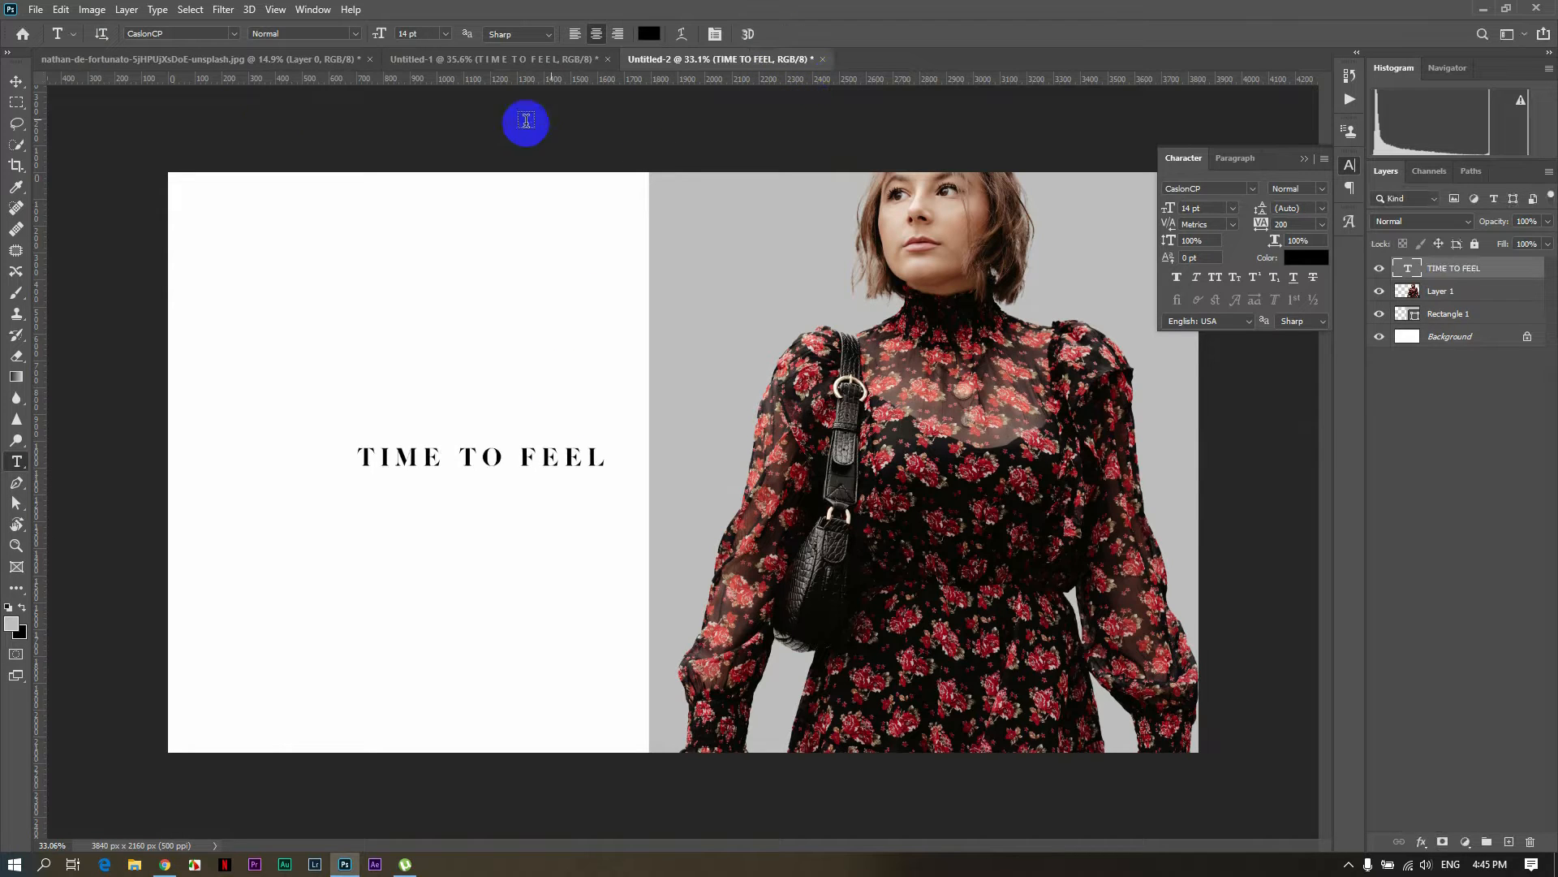
Move the TIME TO FEEL heading so it straddles the edge between the white and gray areas beside the shoulder
left_click(17, 82)
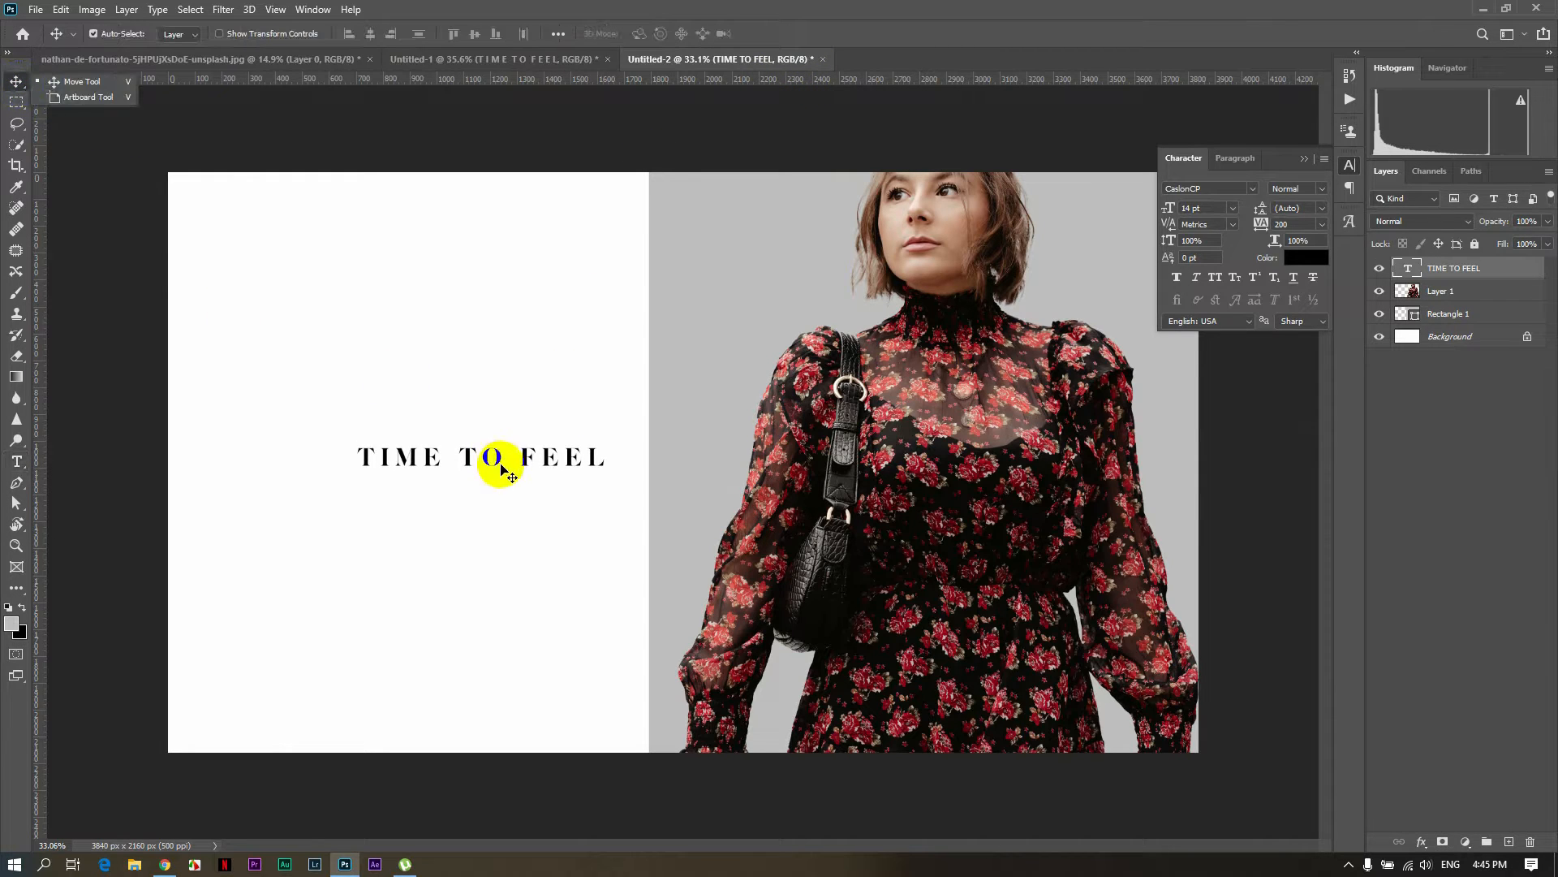
left_click_drag(498, 460, 660, 415)
Set the font size of the whole TIME TO FEEL heading to 12 pt and commit the text
left_click(18, 467)
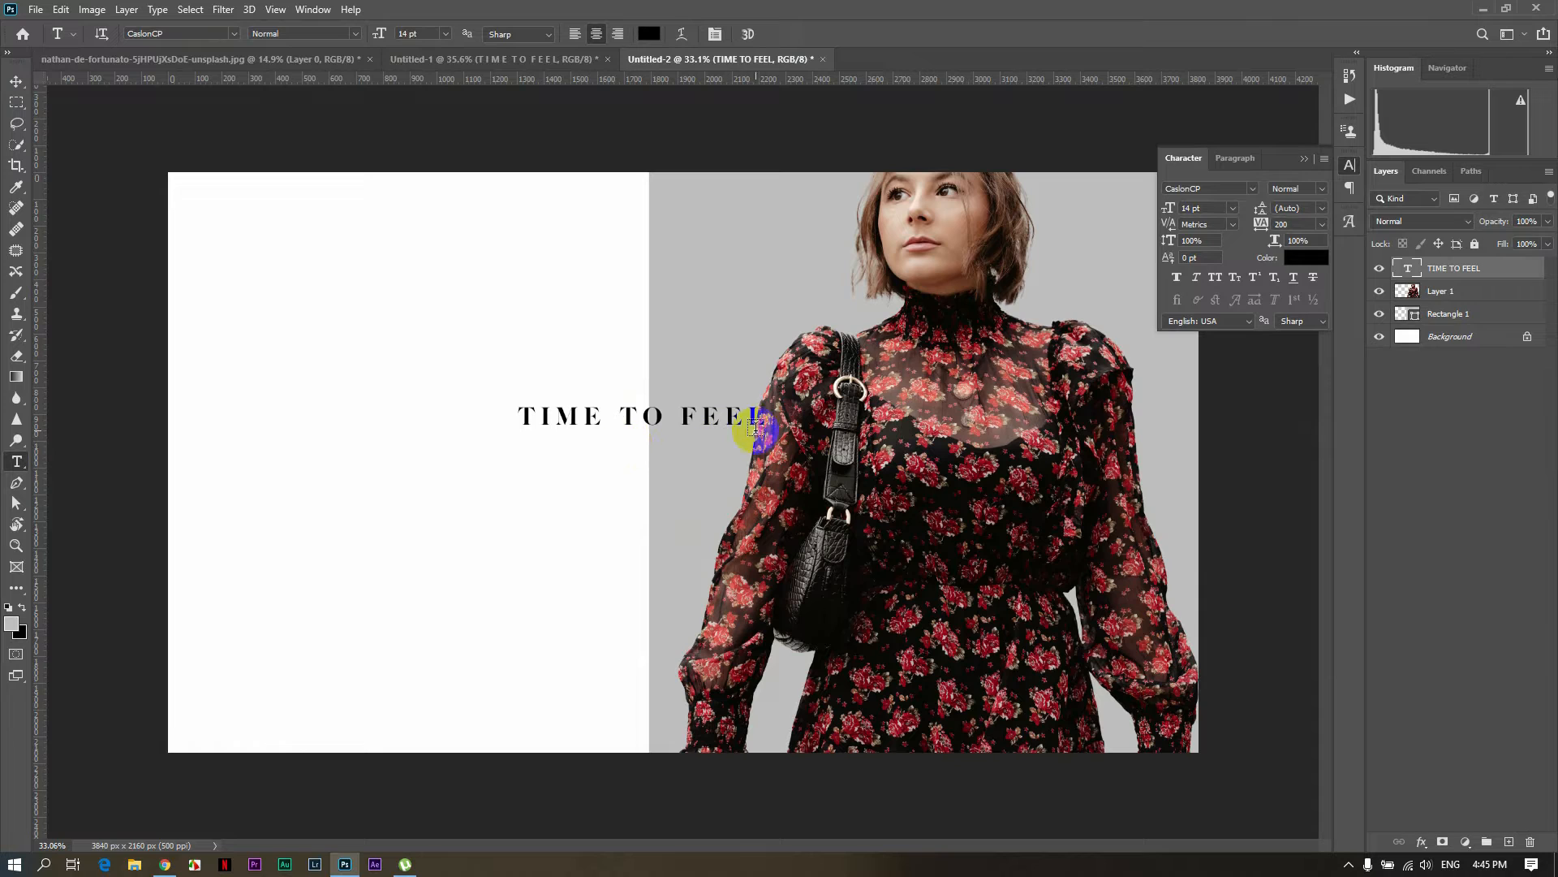
left_click_drag(758, 419, 511, 417)
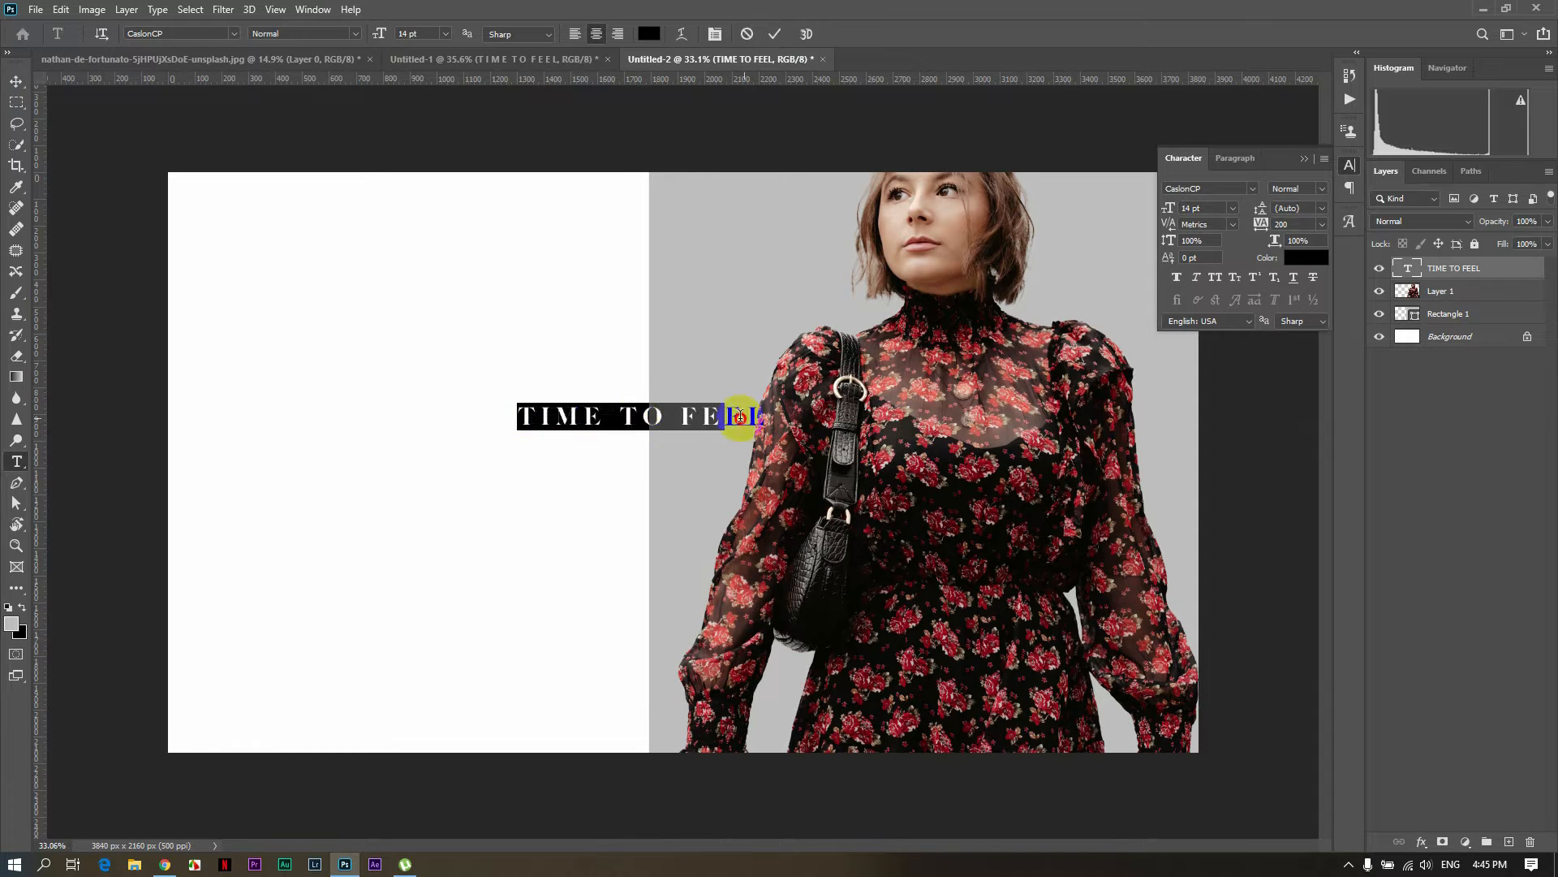
left_click(414, 33)
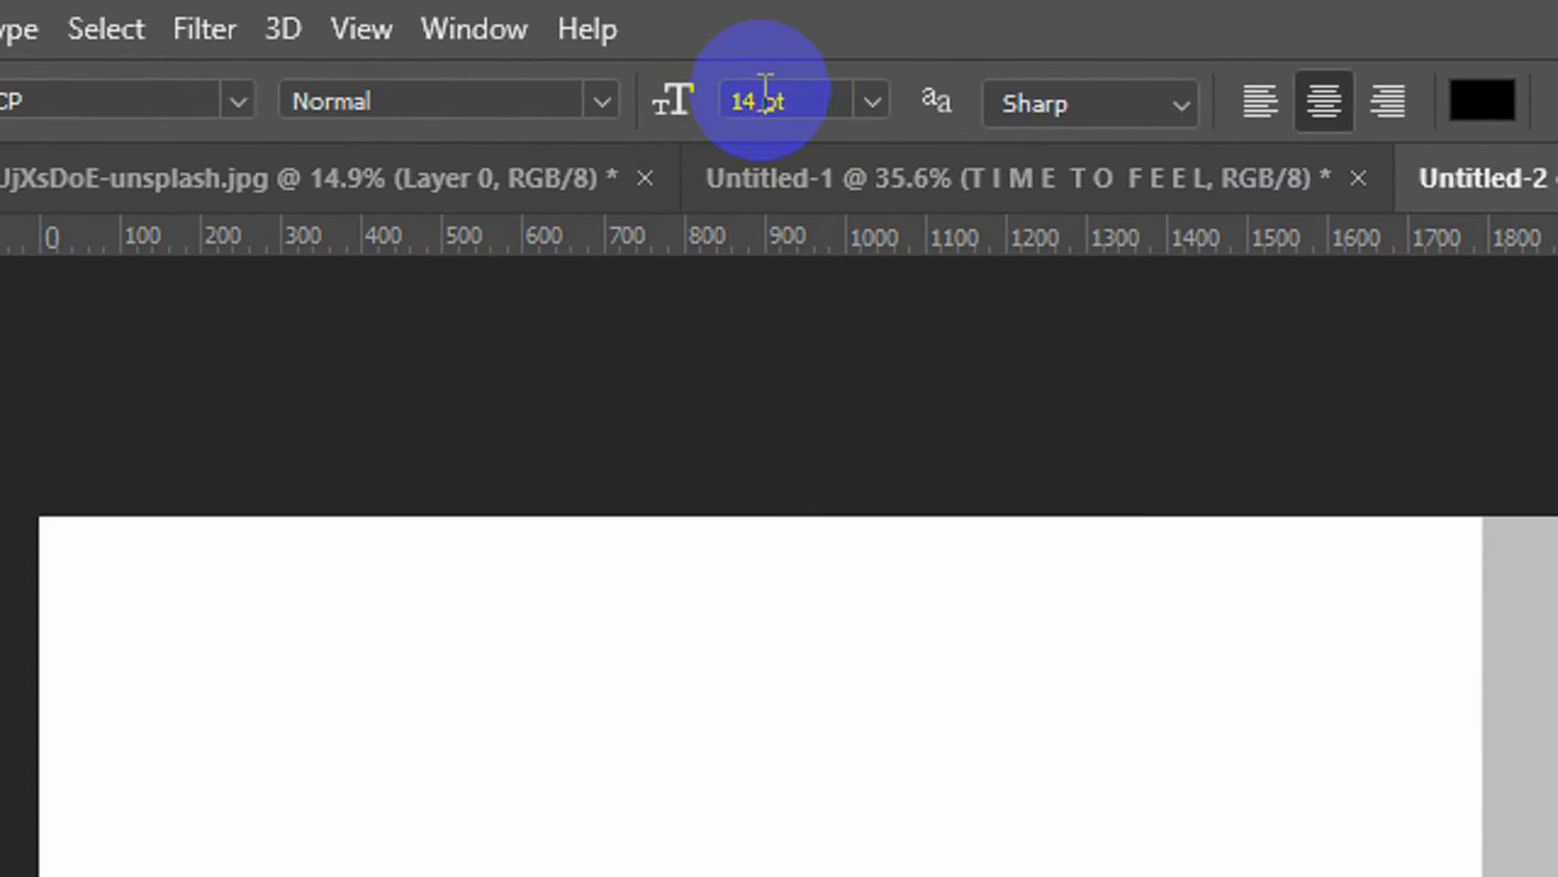
left_click_drag(410, 32, 386, 31)
type("1")
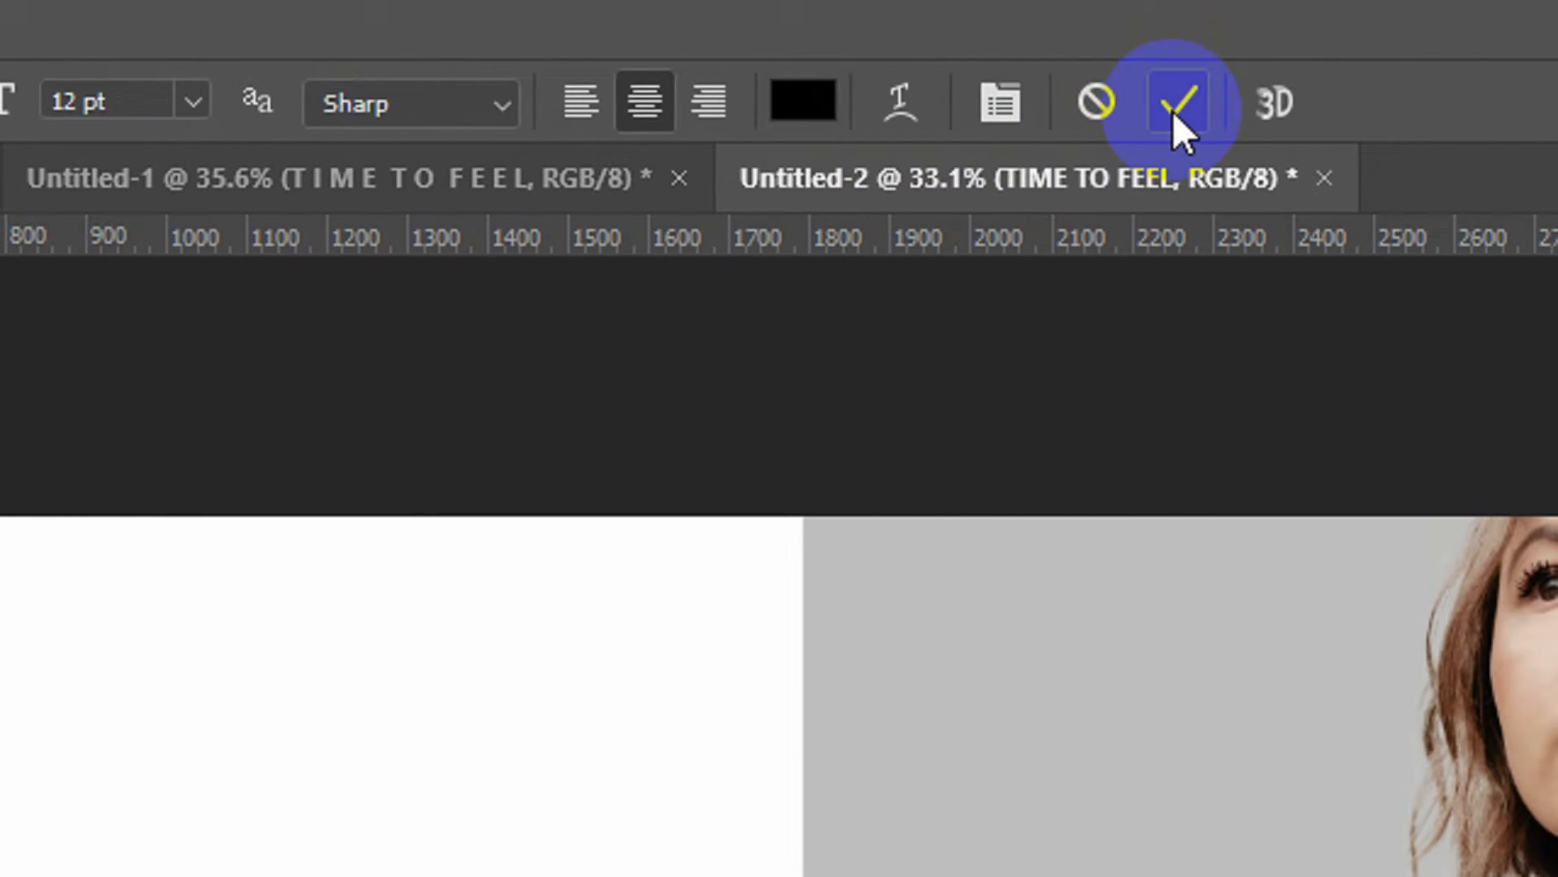
left_click(1172, 111)
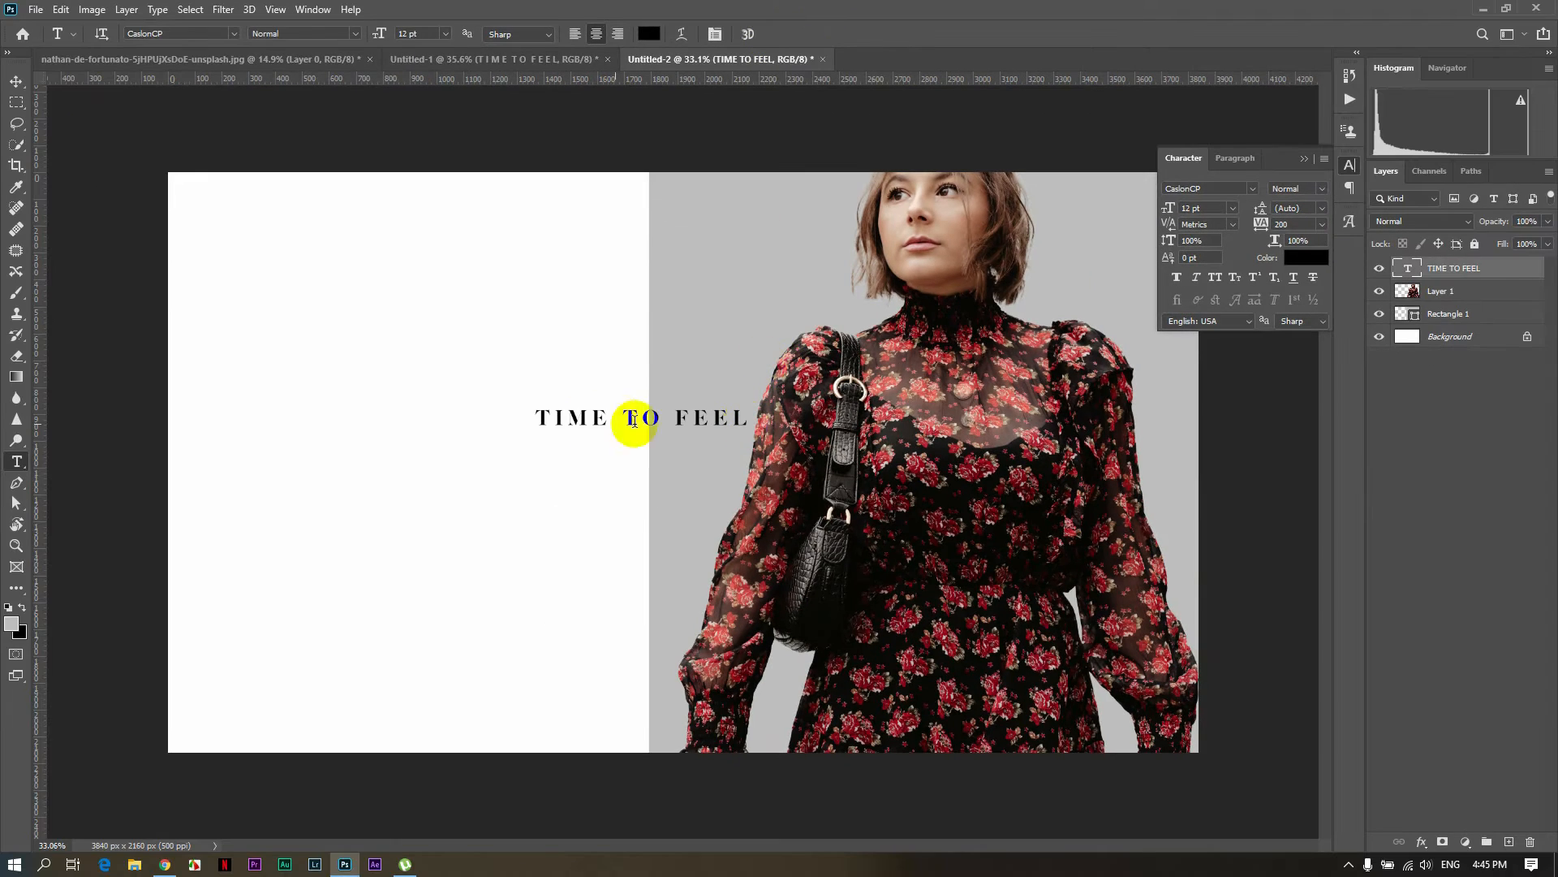
Nudge the TIME TO FEEL heading slightly left so it sits more evenly across the white and gray boundary
left_click(16, 82)
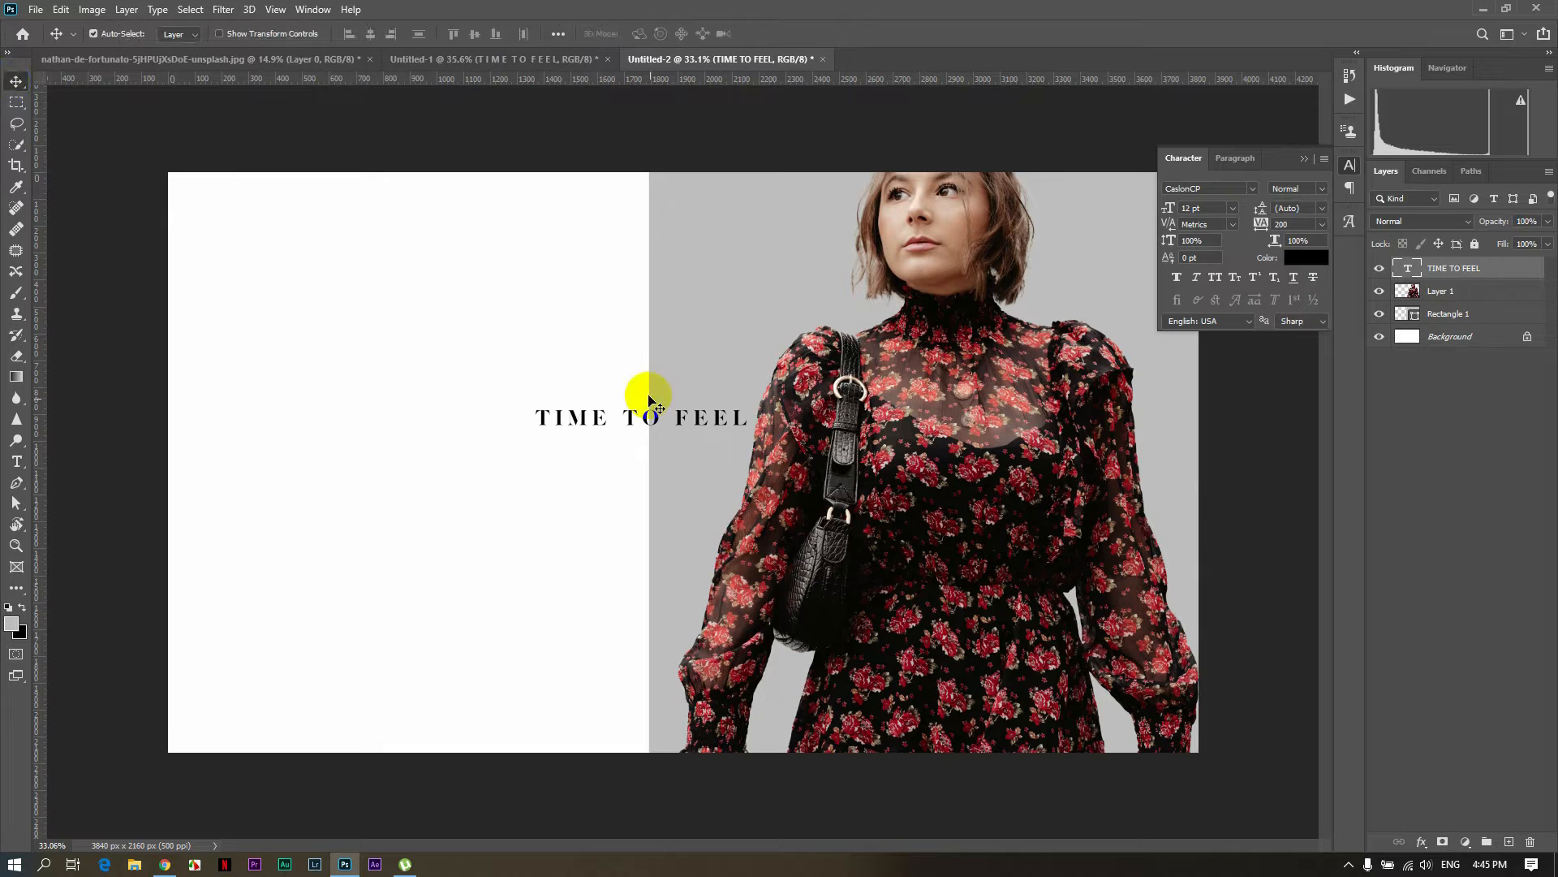
left_click_drag(680, 419, 675, 419)
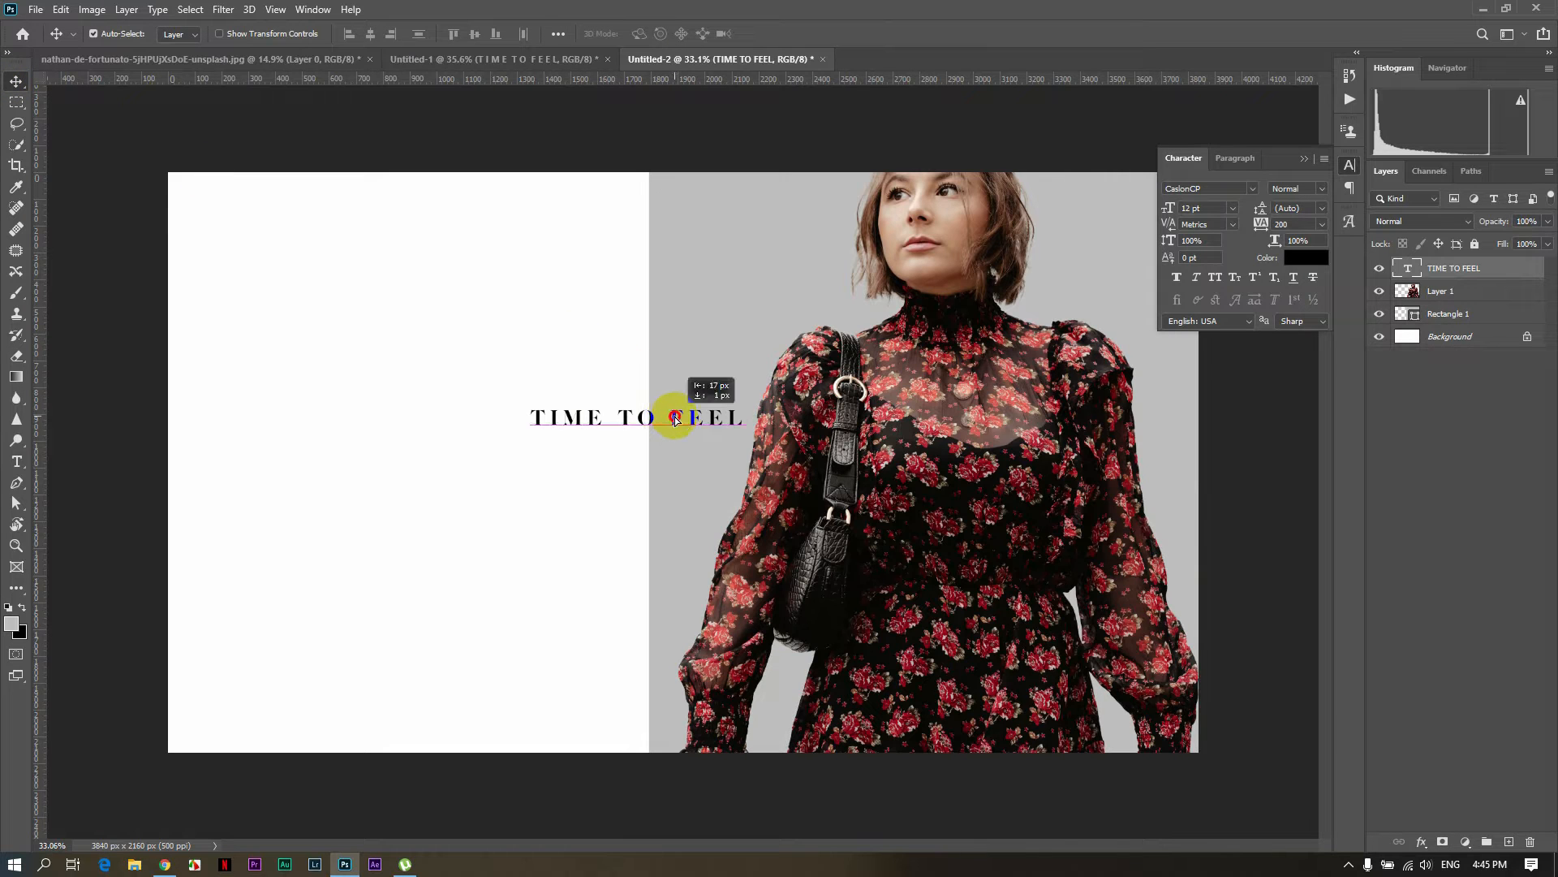
scroll(674, 418, "up", 4)
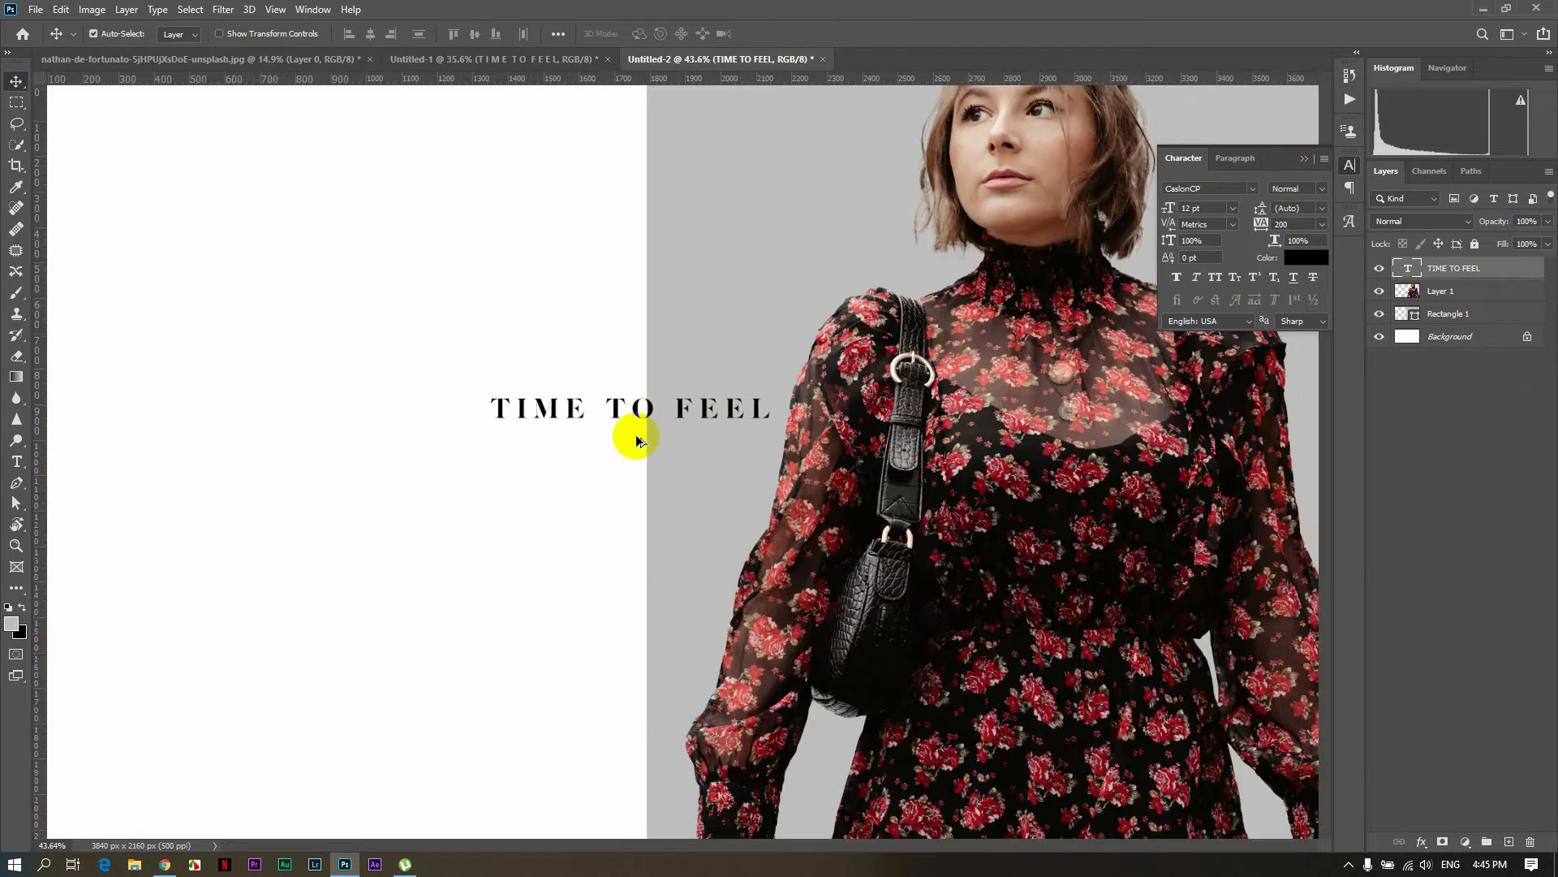
left_click_drag(656, 397, 656, 397)
scroll(666, 397, "up", 5)
scroll(656, 397, "down", 8)
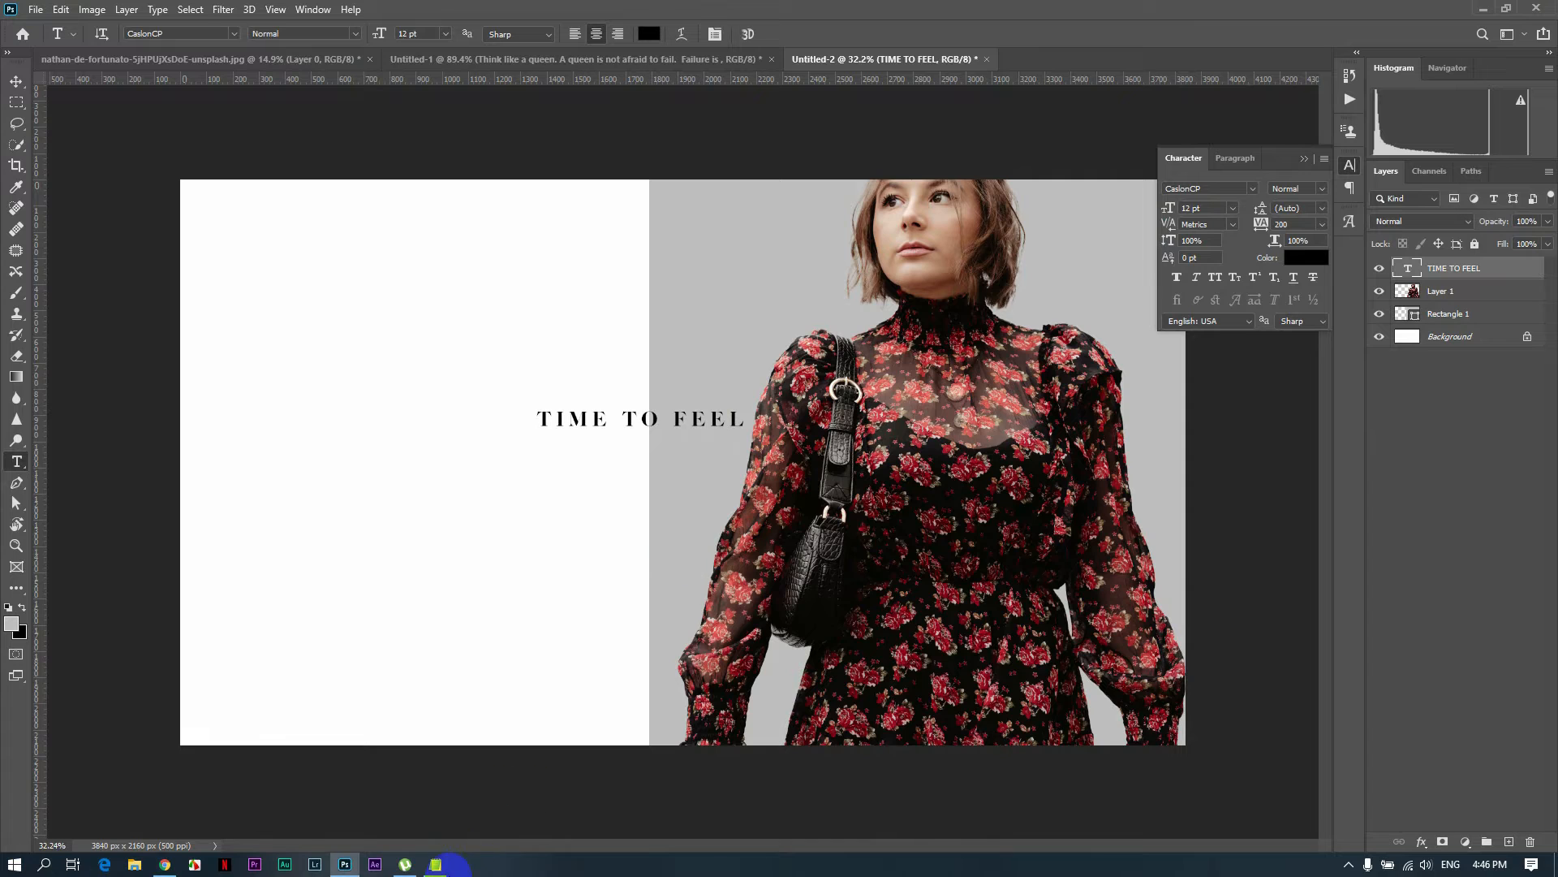
Switch to Notepad, copy the two-line "Think like a queen" quote, and minimize the Notepad window
left_click(436, 864)
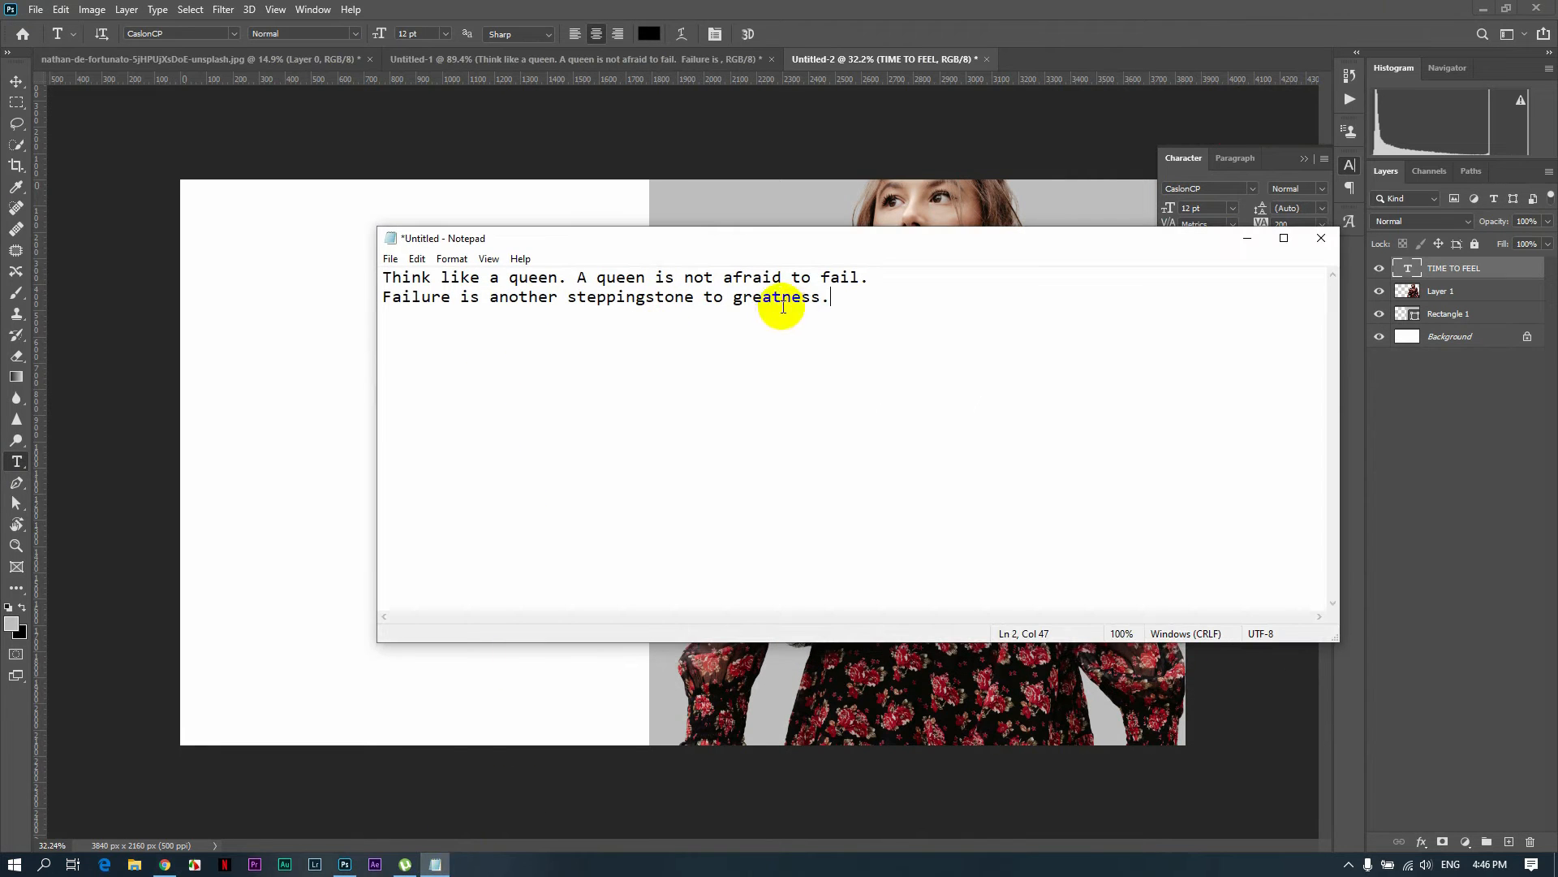
left_click_drag(845, 306, 388, 279)
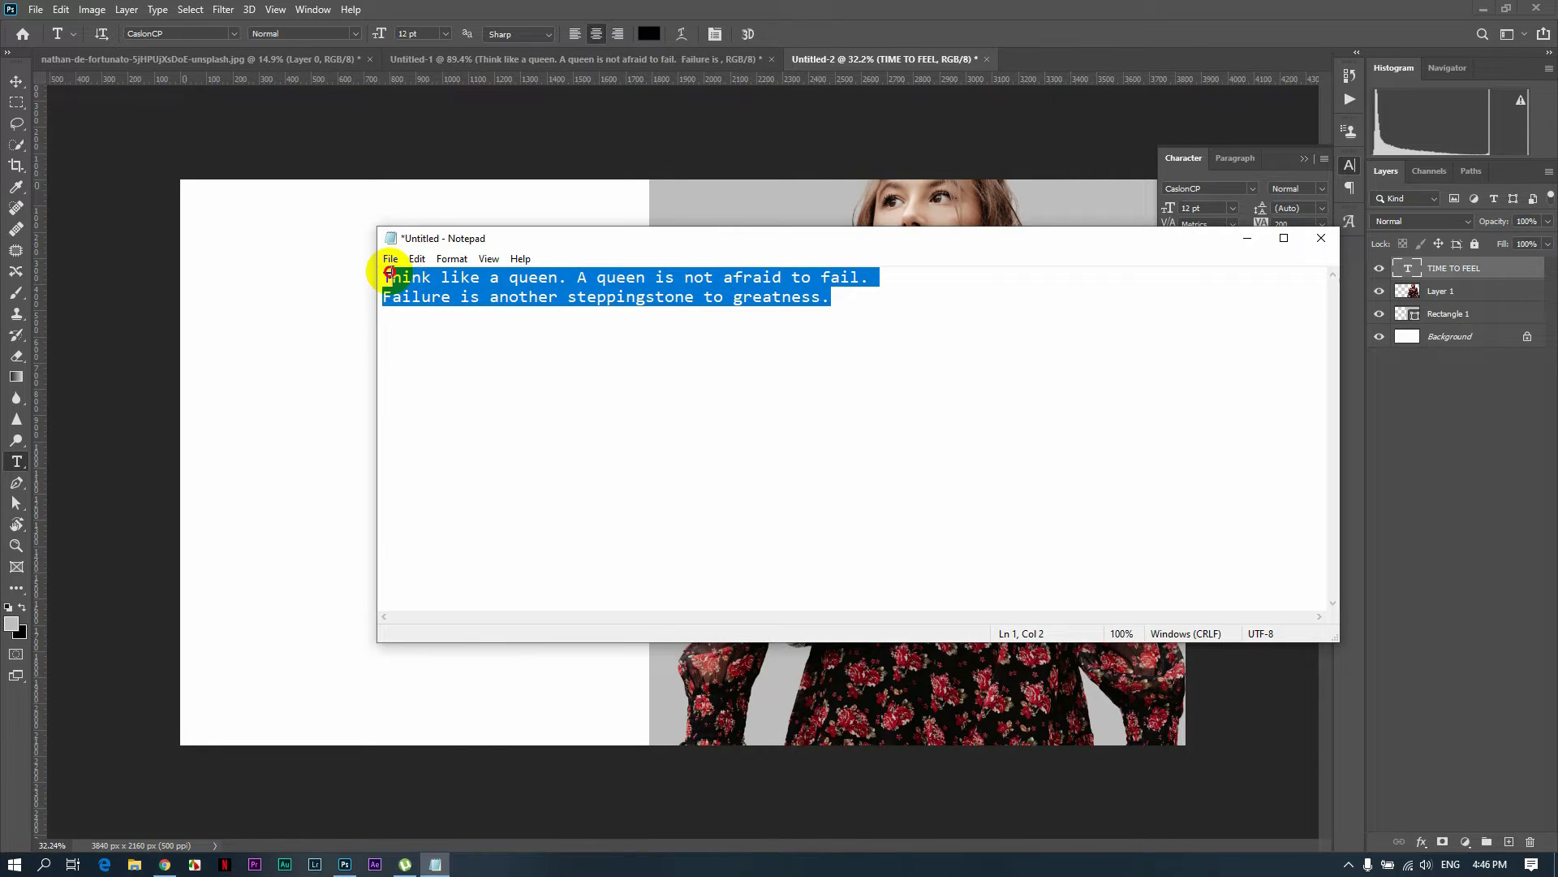
right_click(459, 285)
left_click(508, 334)
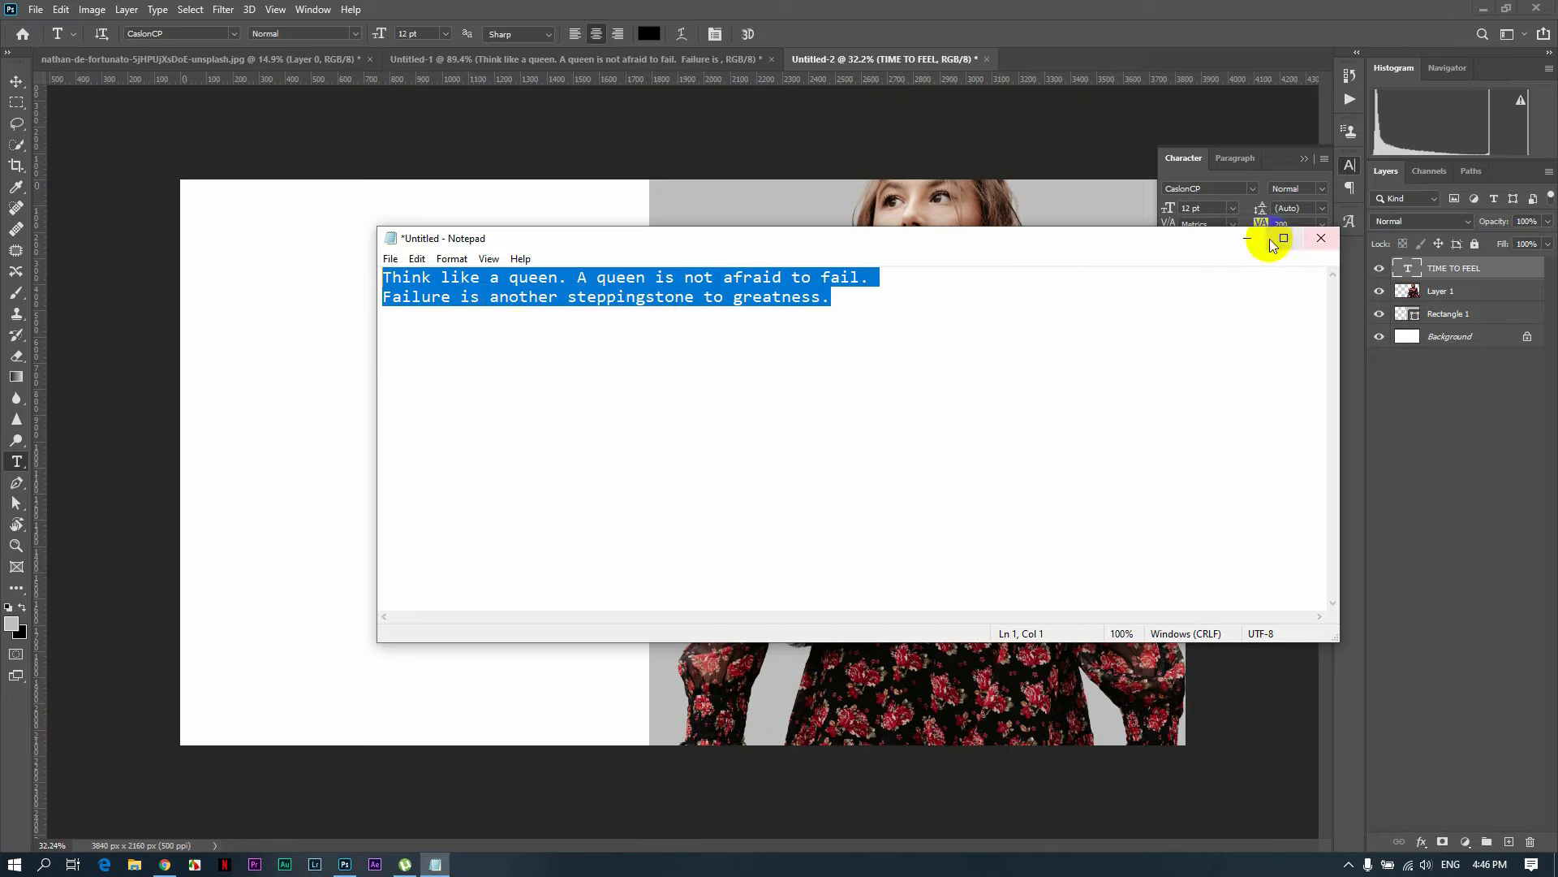
left_click(1247, 238)
Add a new layer and paste the copied quote as centered text on the white area below the heading
left_click(1508, 849)
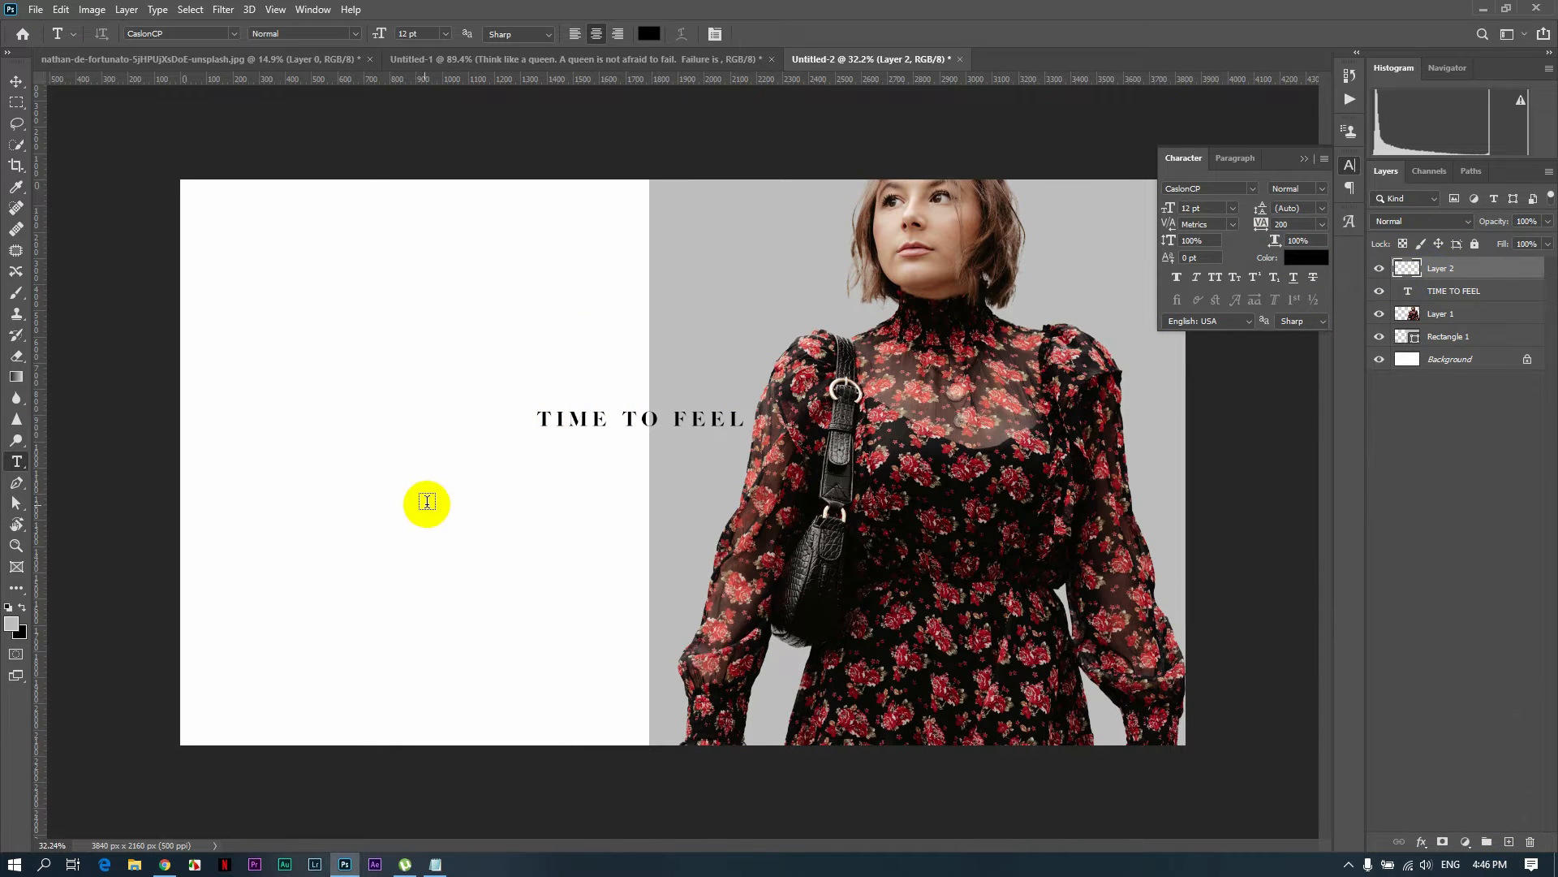
left_click(382, 526)
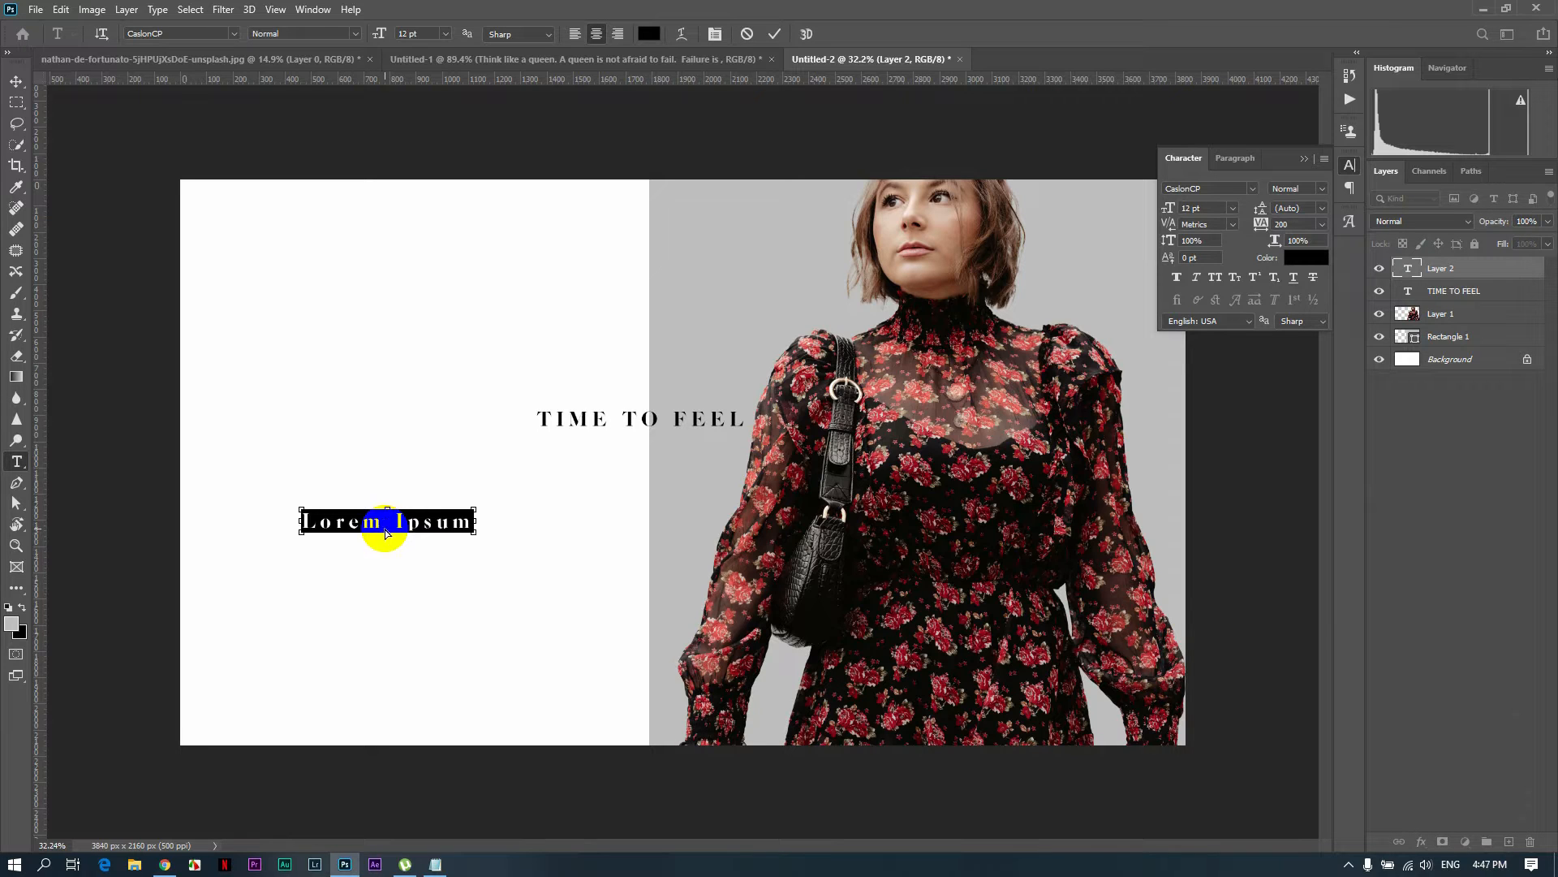
key("ctrl+v")
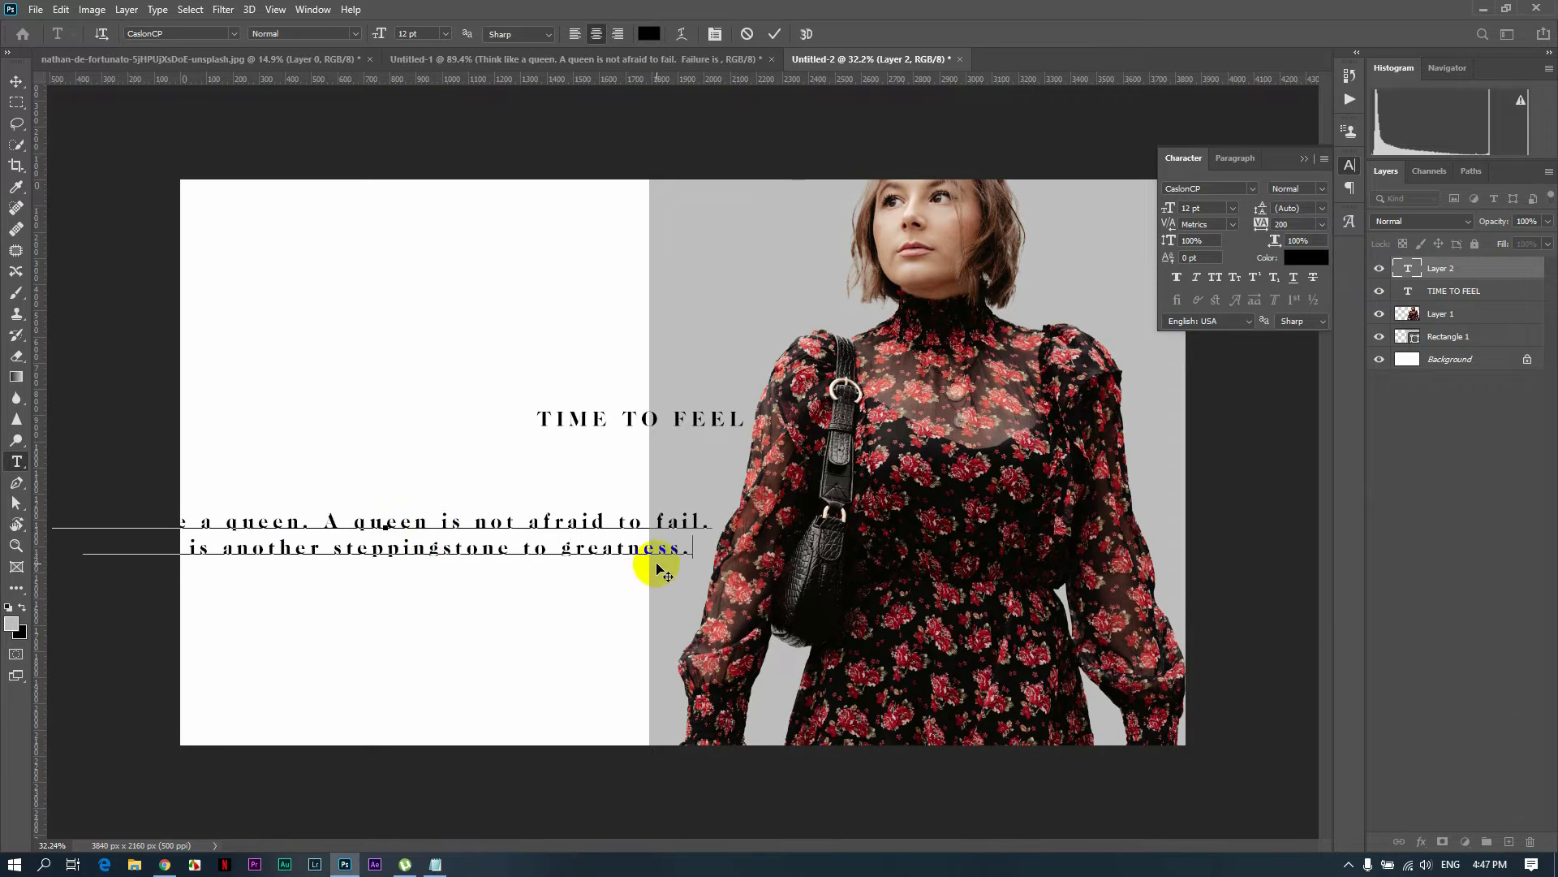
Apply the Arial font to the whole two-line quote and commit the text
left_click_drag(692, 549, 49, 499)
left_click(233, 36)
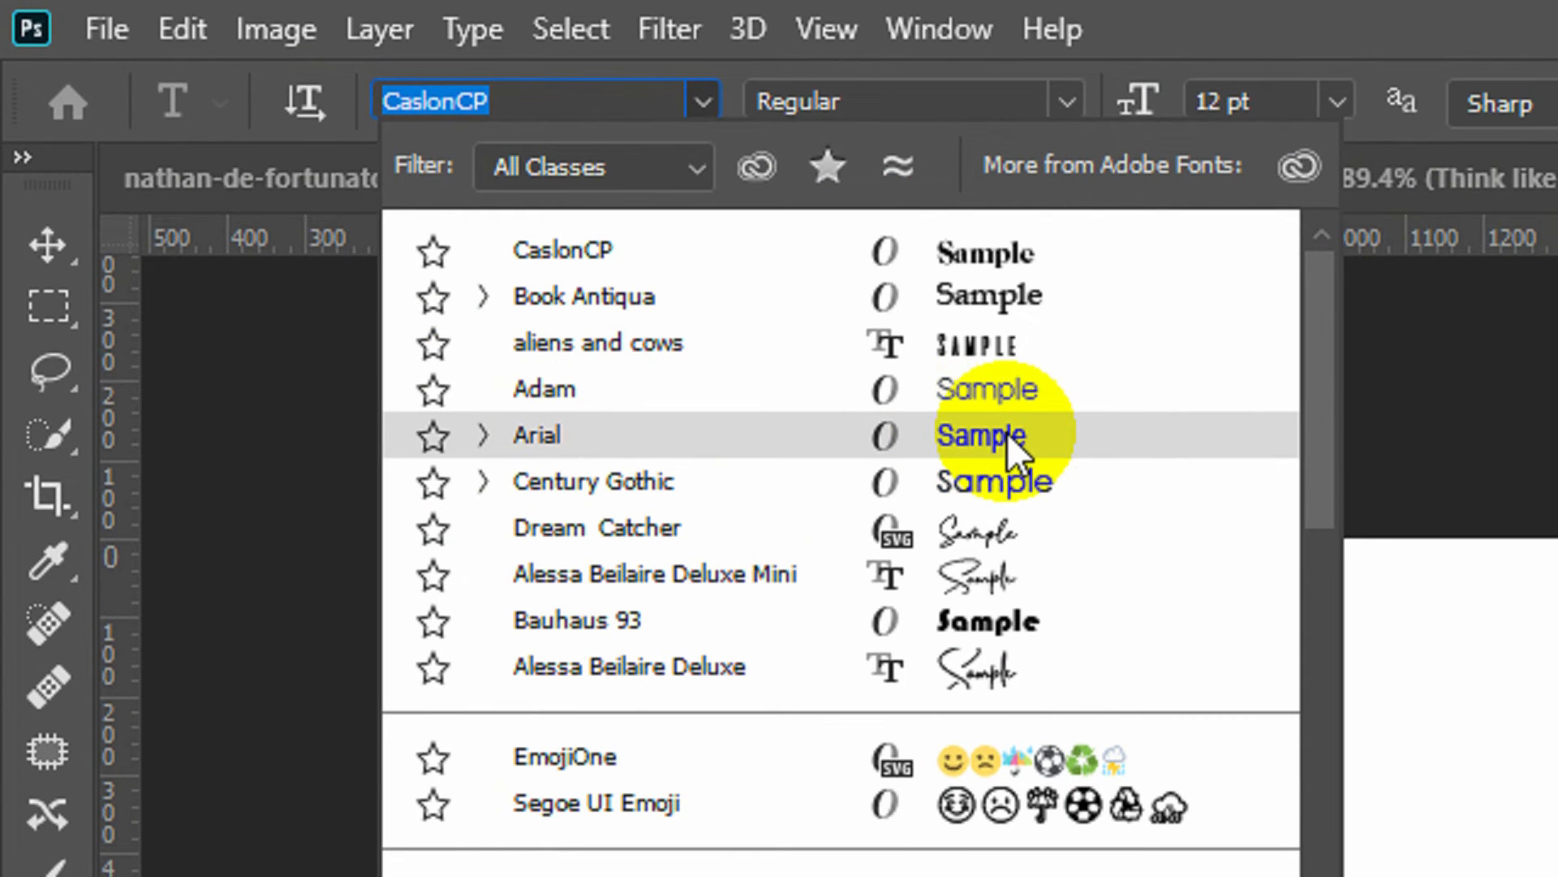
left_click(1006, 432)
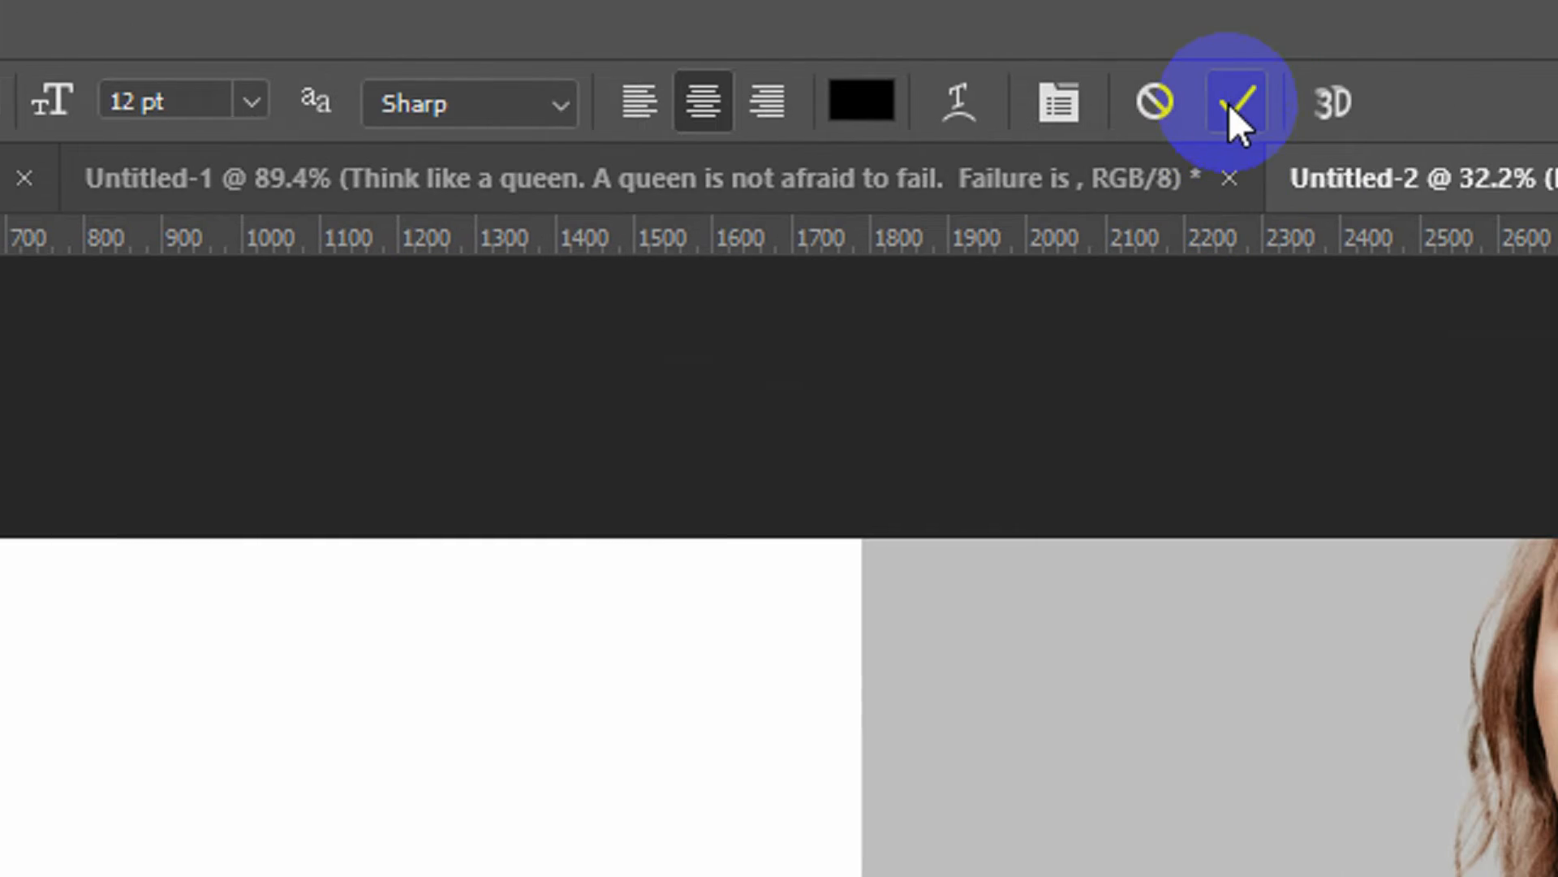
left_click(1232, 106)
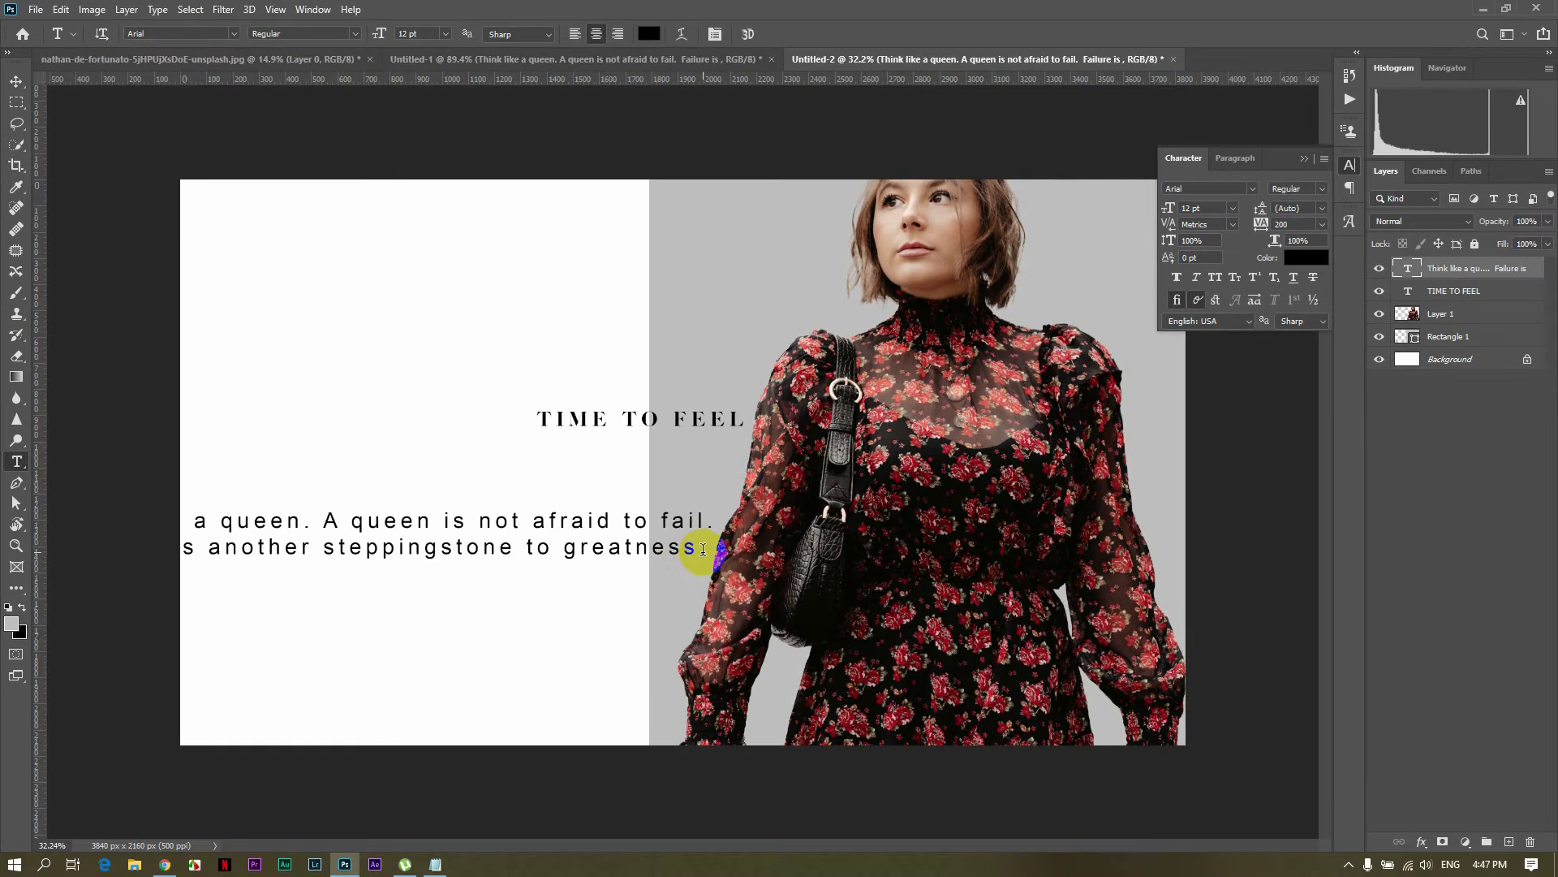
Set the letter tracking of the whole two-line quote to -25
left_click_drag(703, 549, 52, 520)
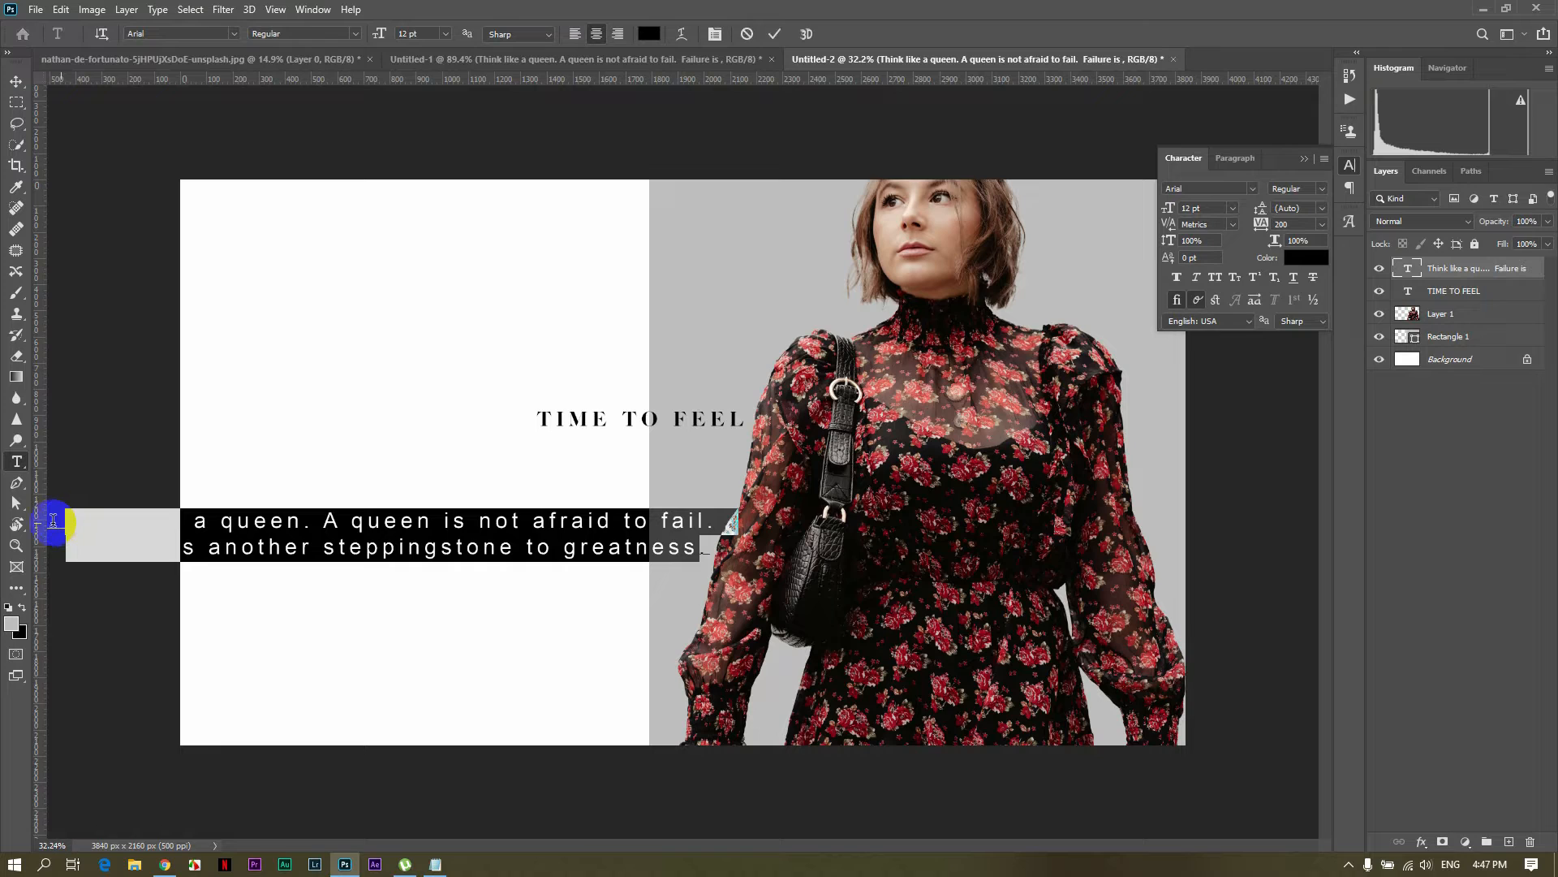
key("ctrl+t")
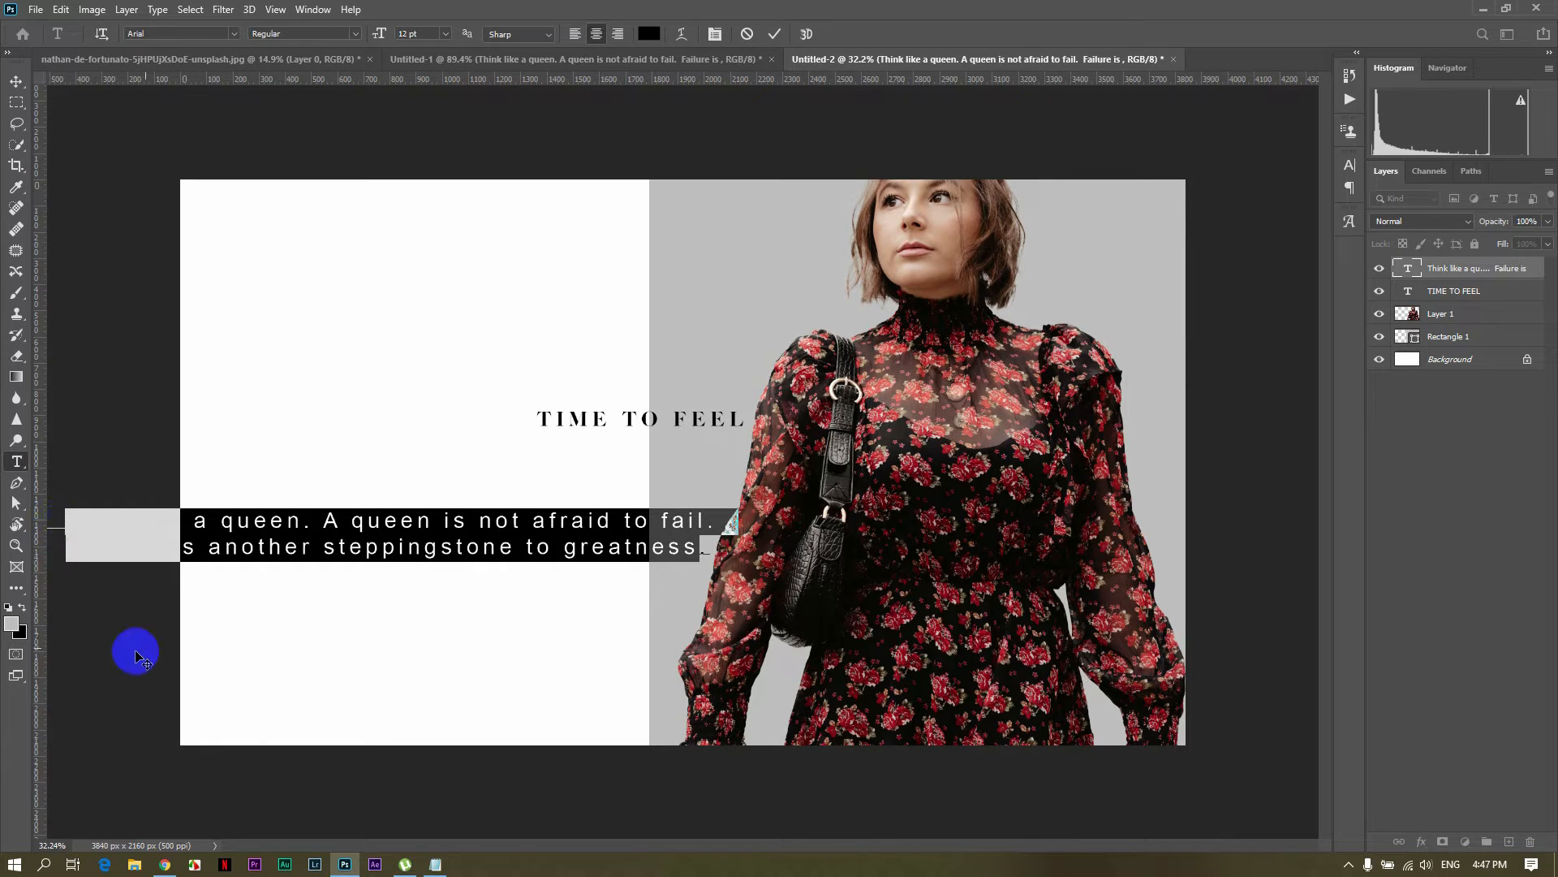
key("ctrl+minus")
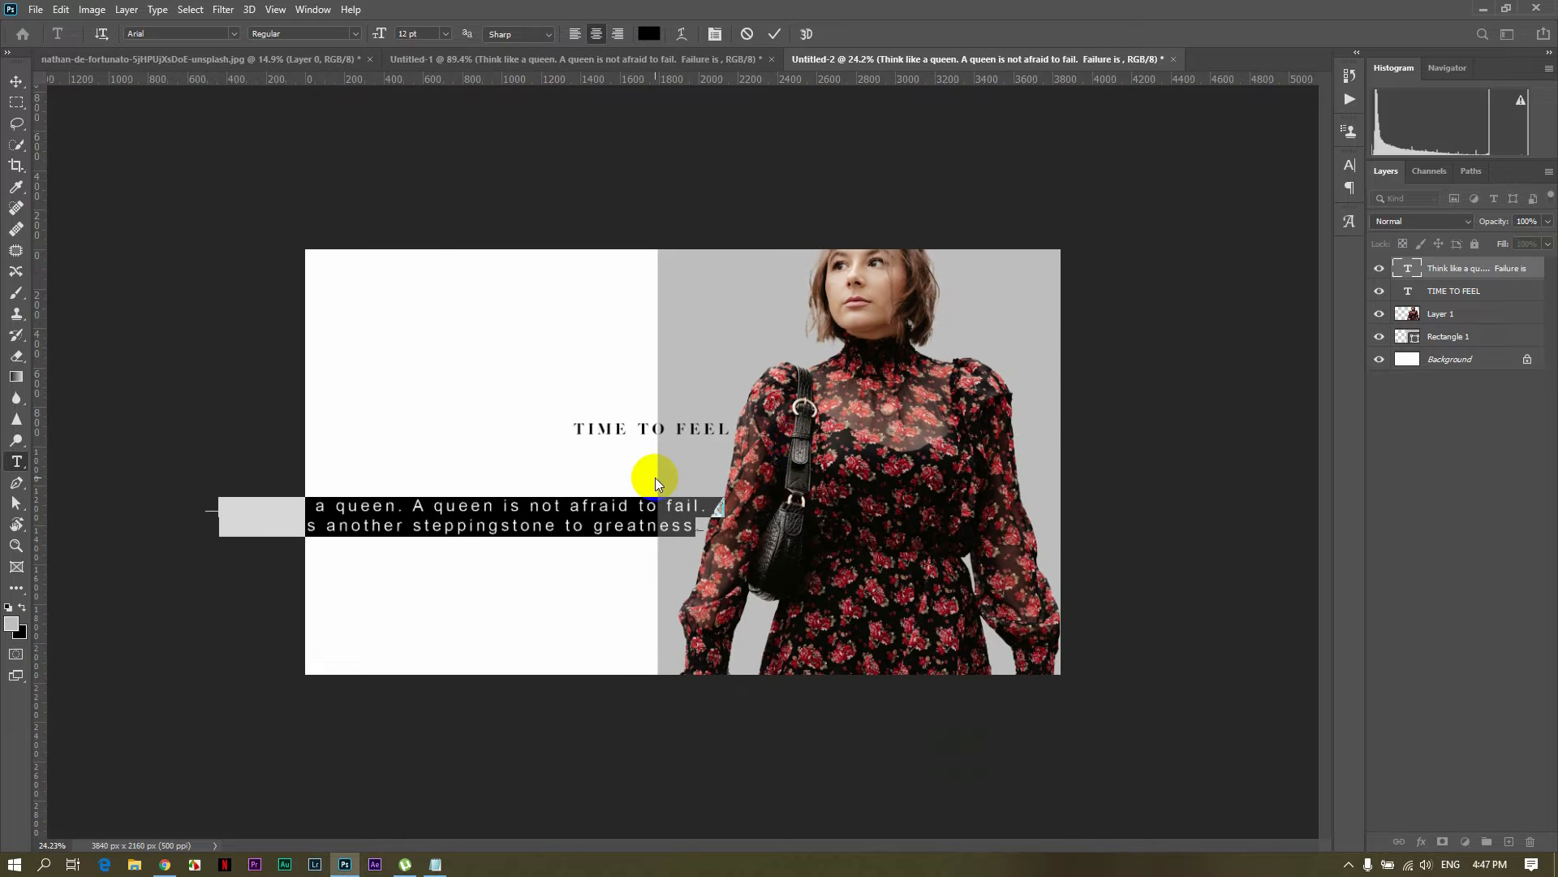
left_click(705, 530)
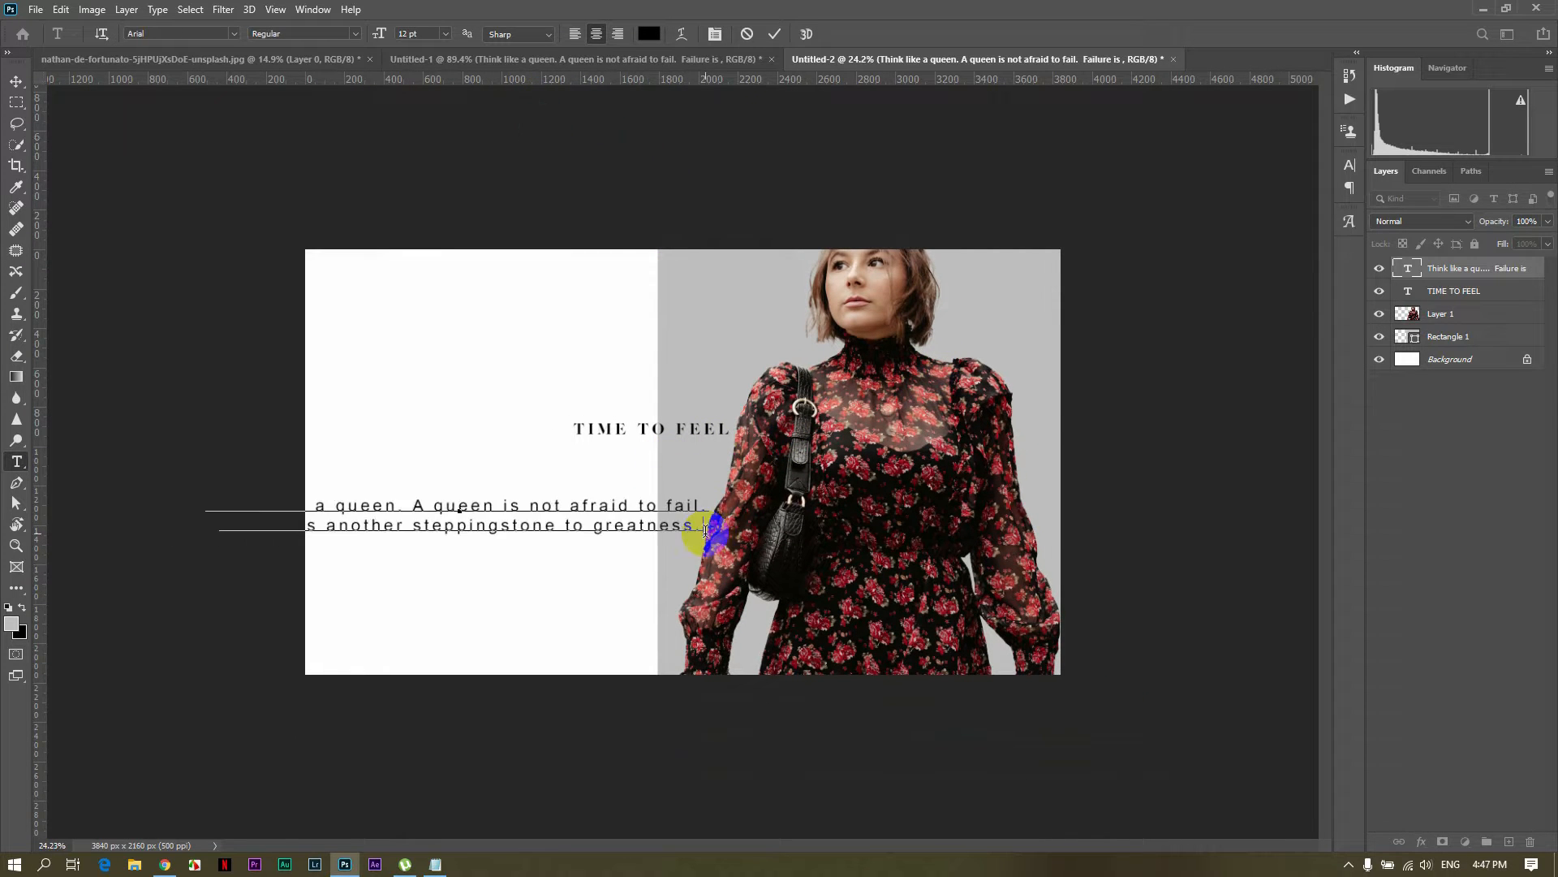
left_click_drag(703, 529, 139, 468)
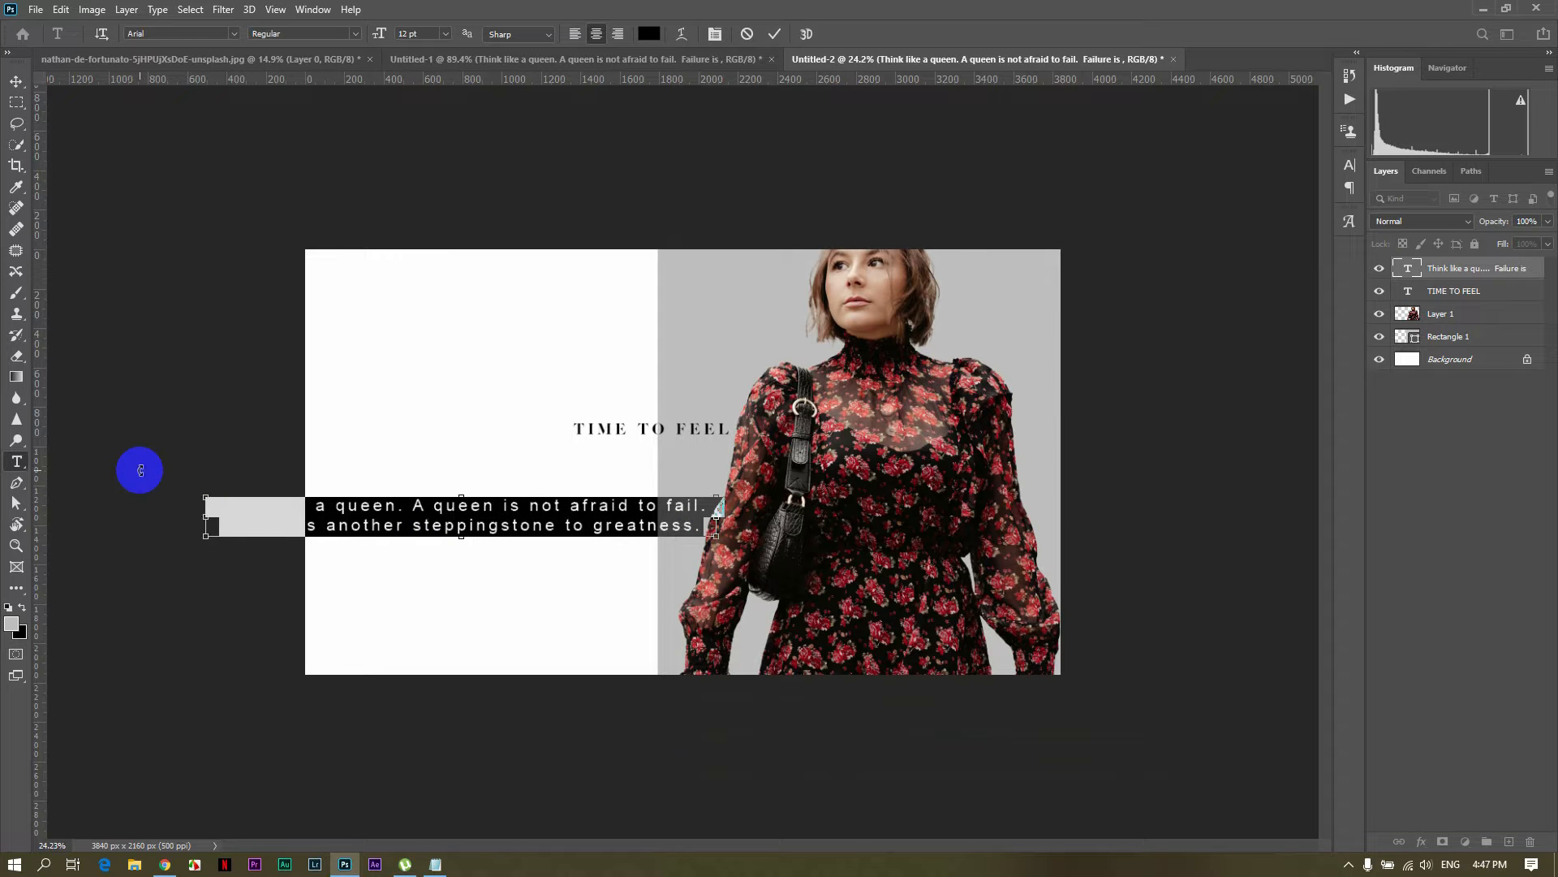
key("ctrl+t")
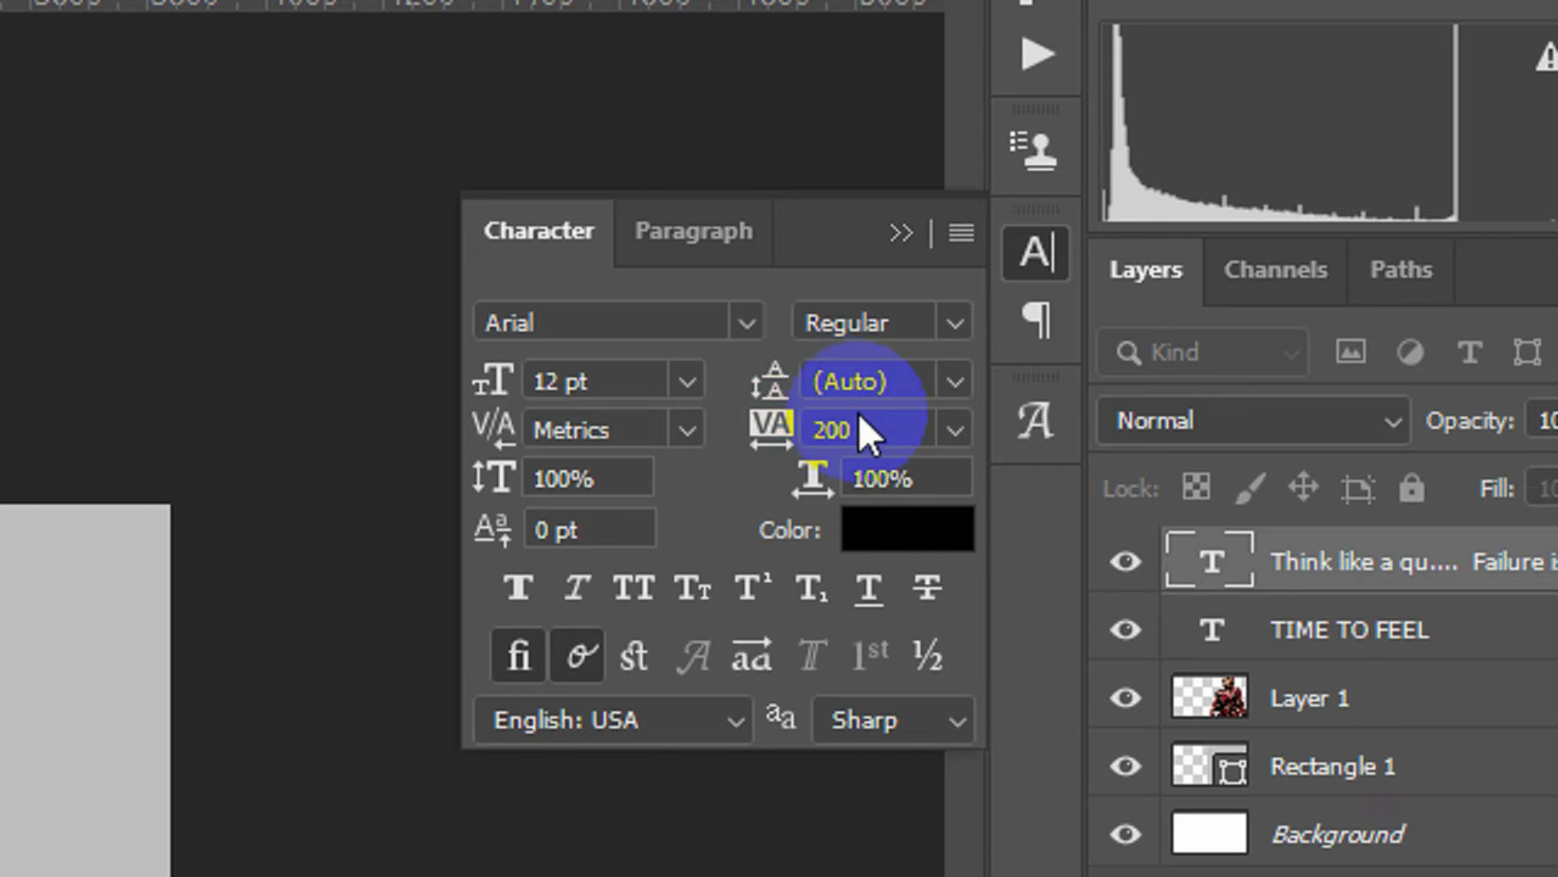
left_click(956, 430)
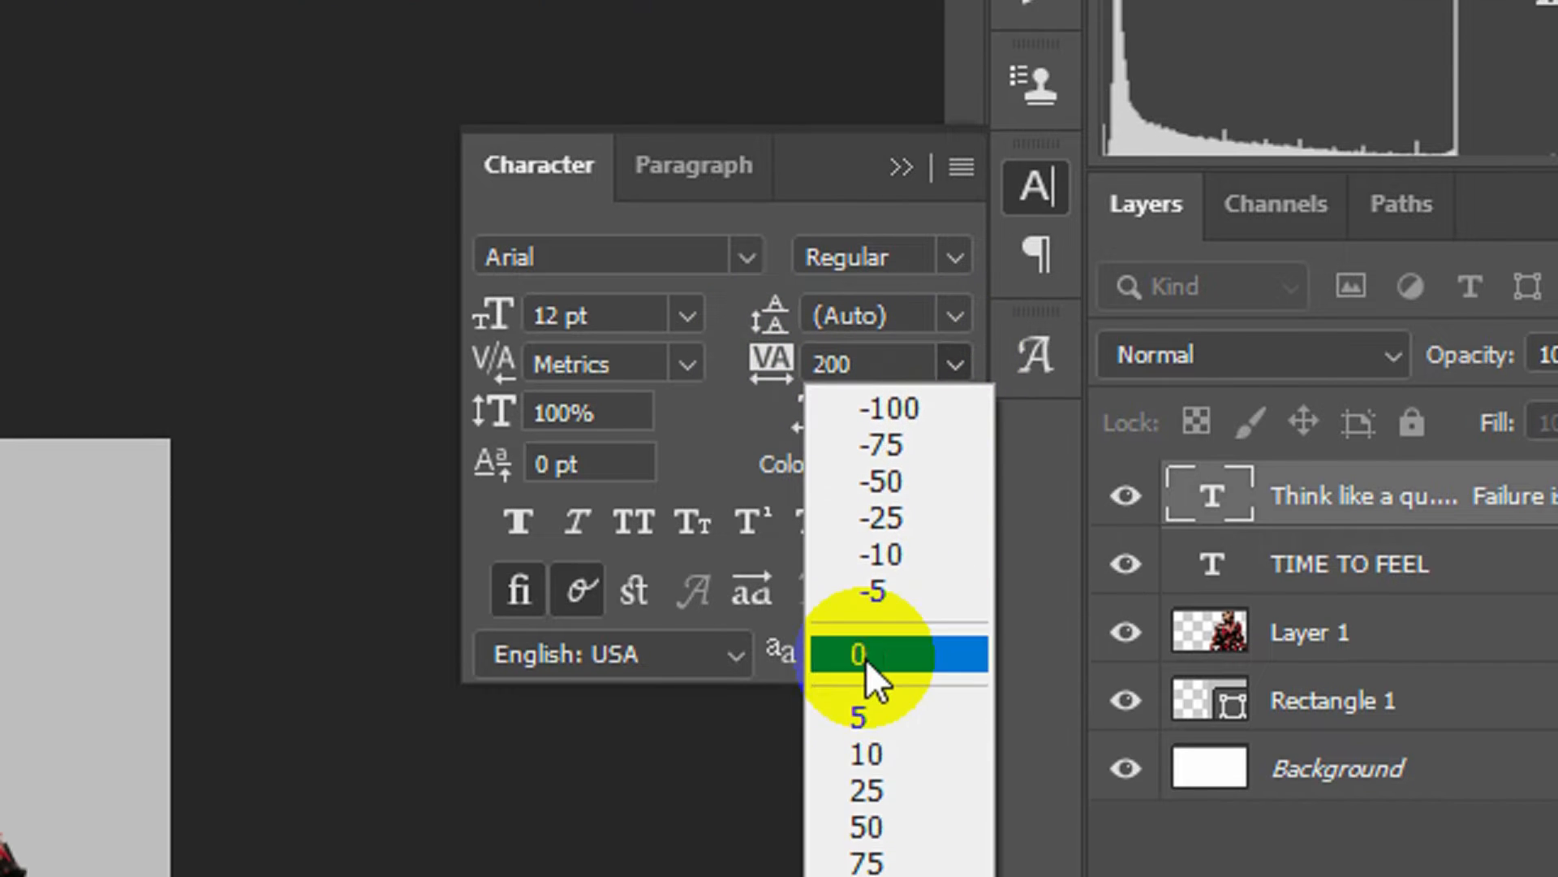
left_click(866, 660)
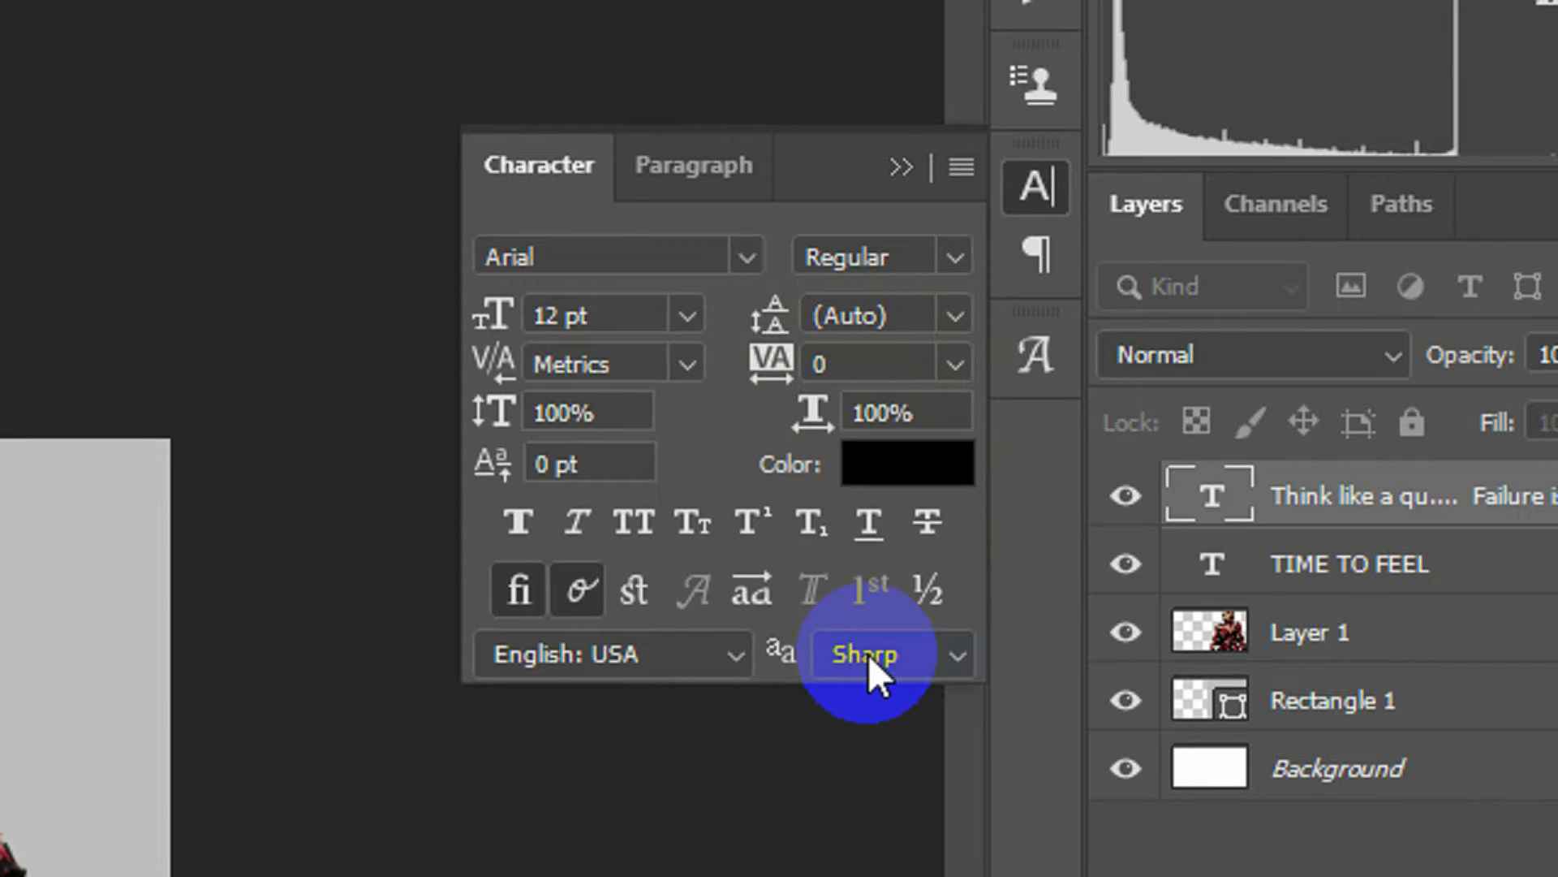
left_click(956, 372)
left_click(888, 515)
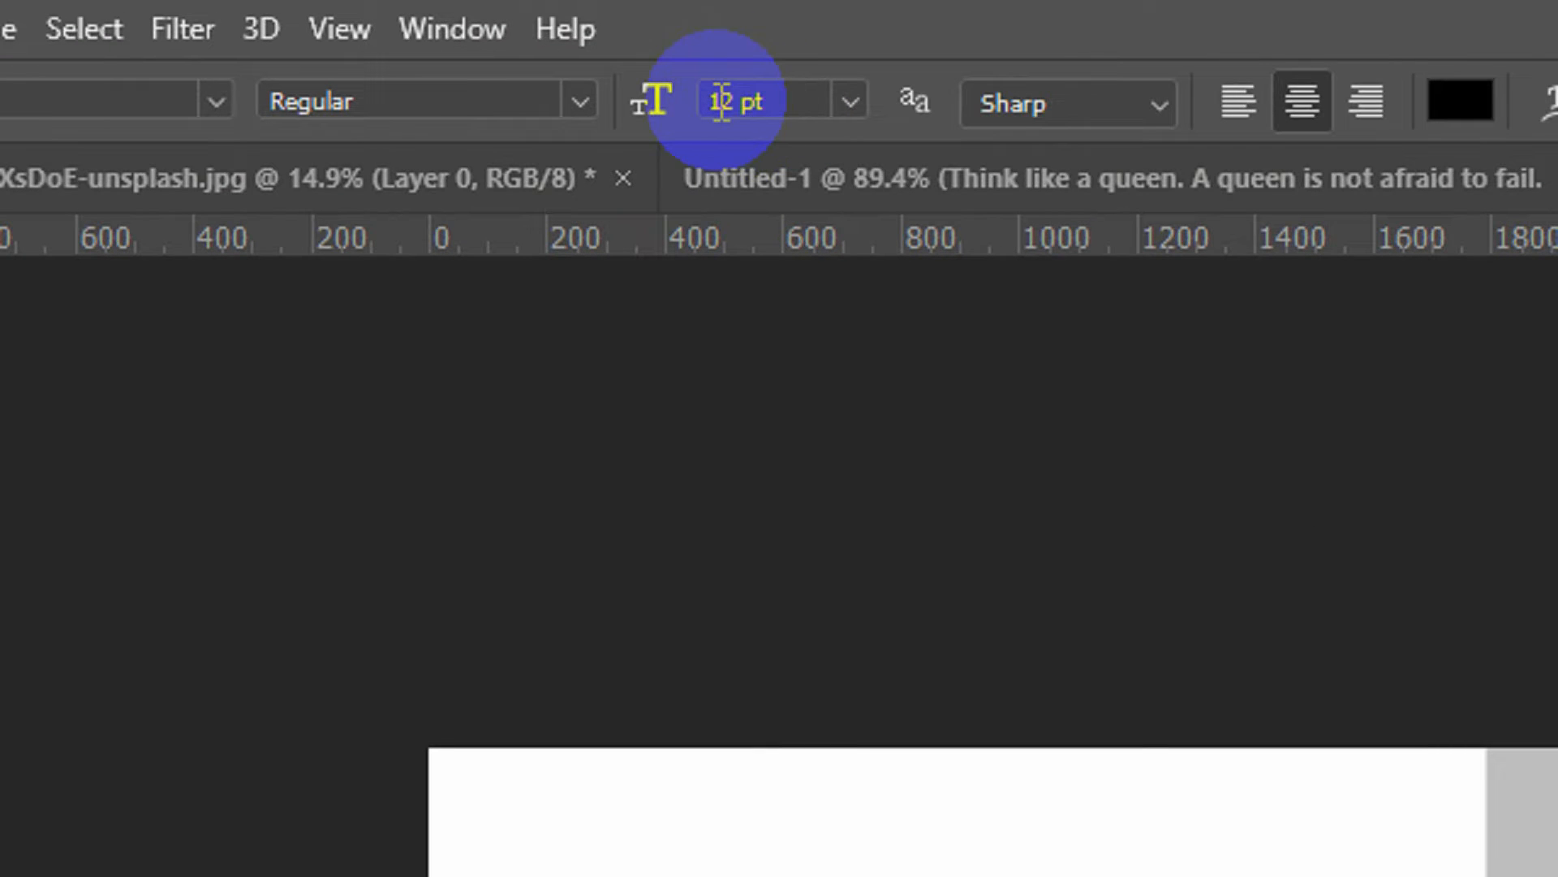
Set the font size of the two-line quote to 6 pt and commit the text
left_click(721, 101)
left_click(848, 99)
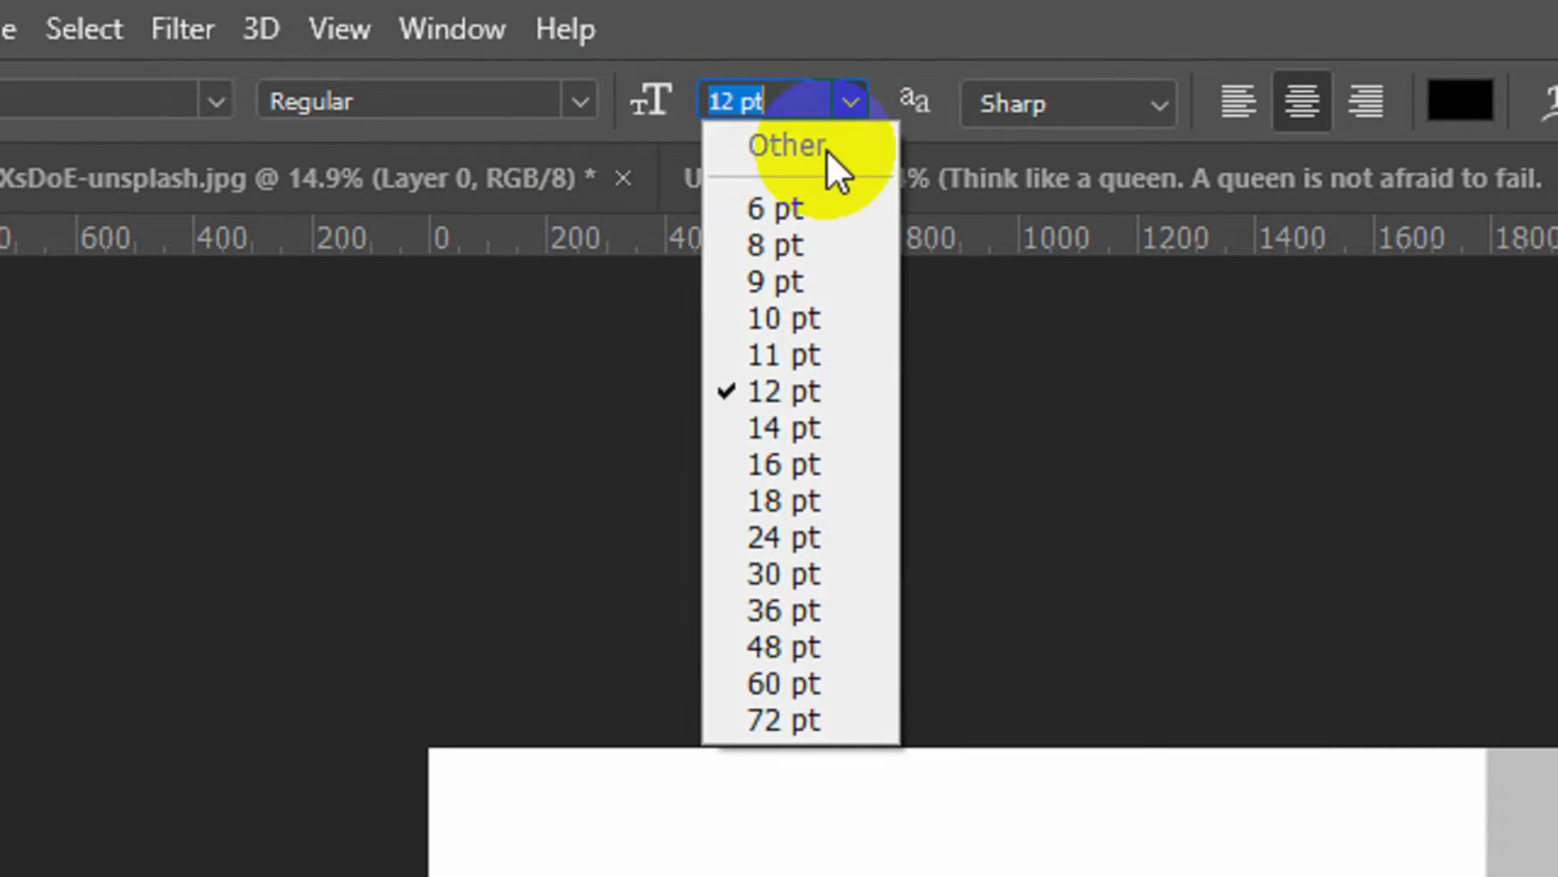
left_click(782, 211)
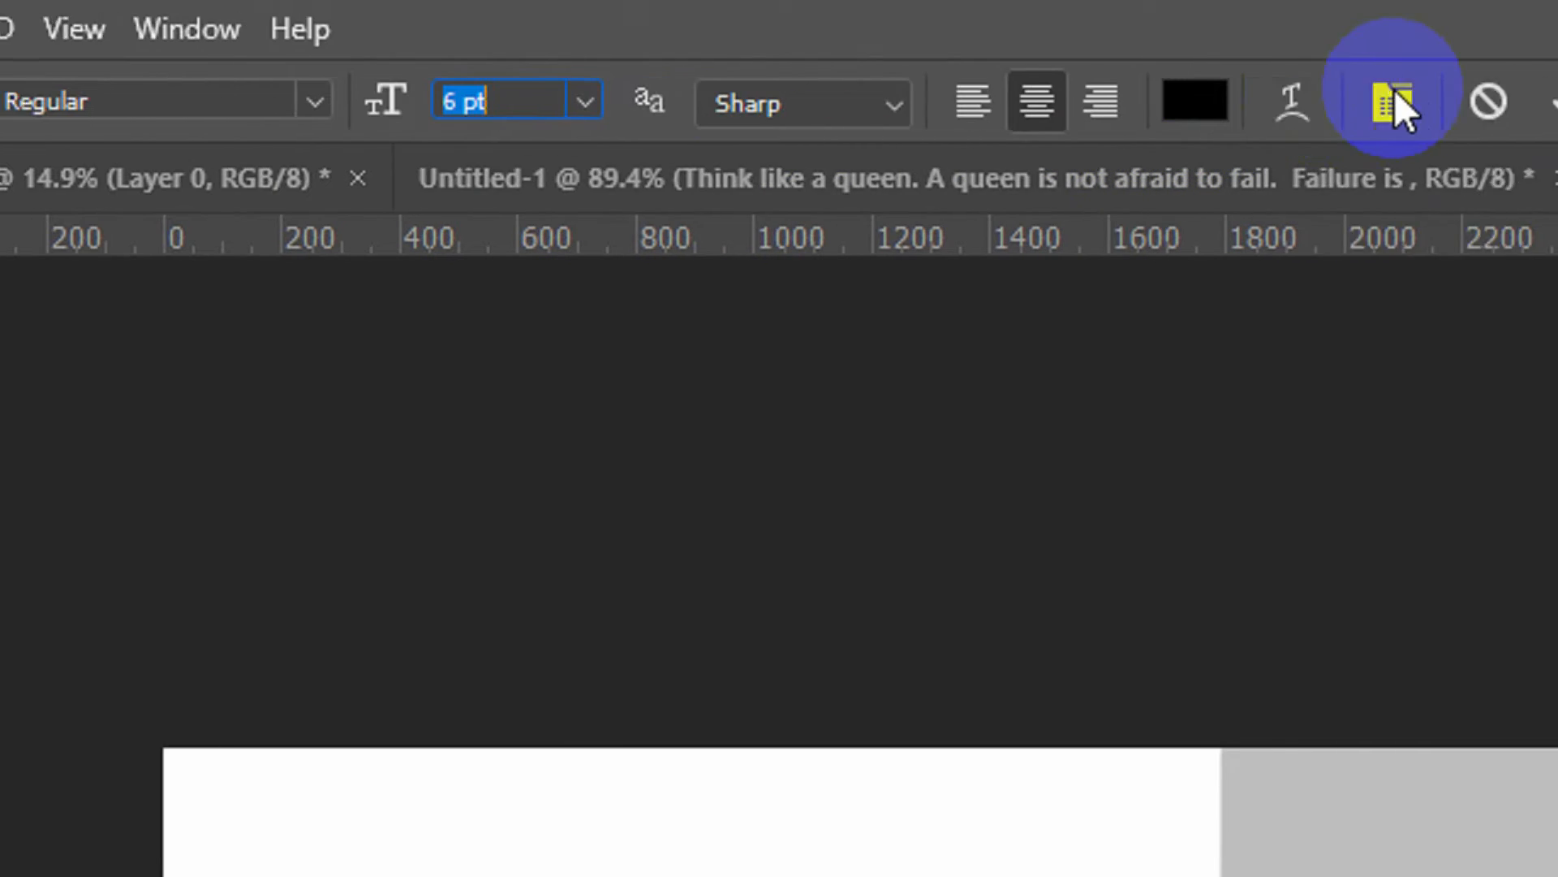
left_click(1290, 104)
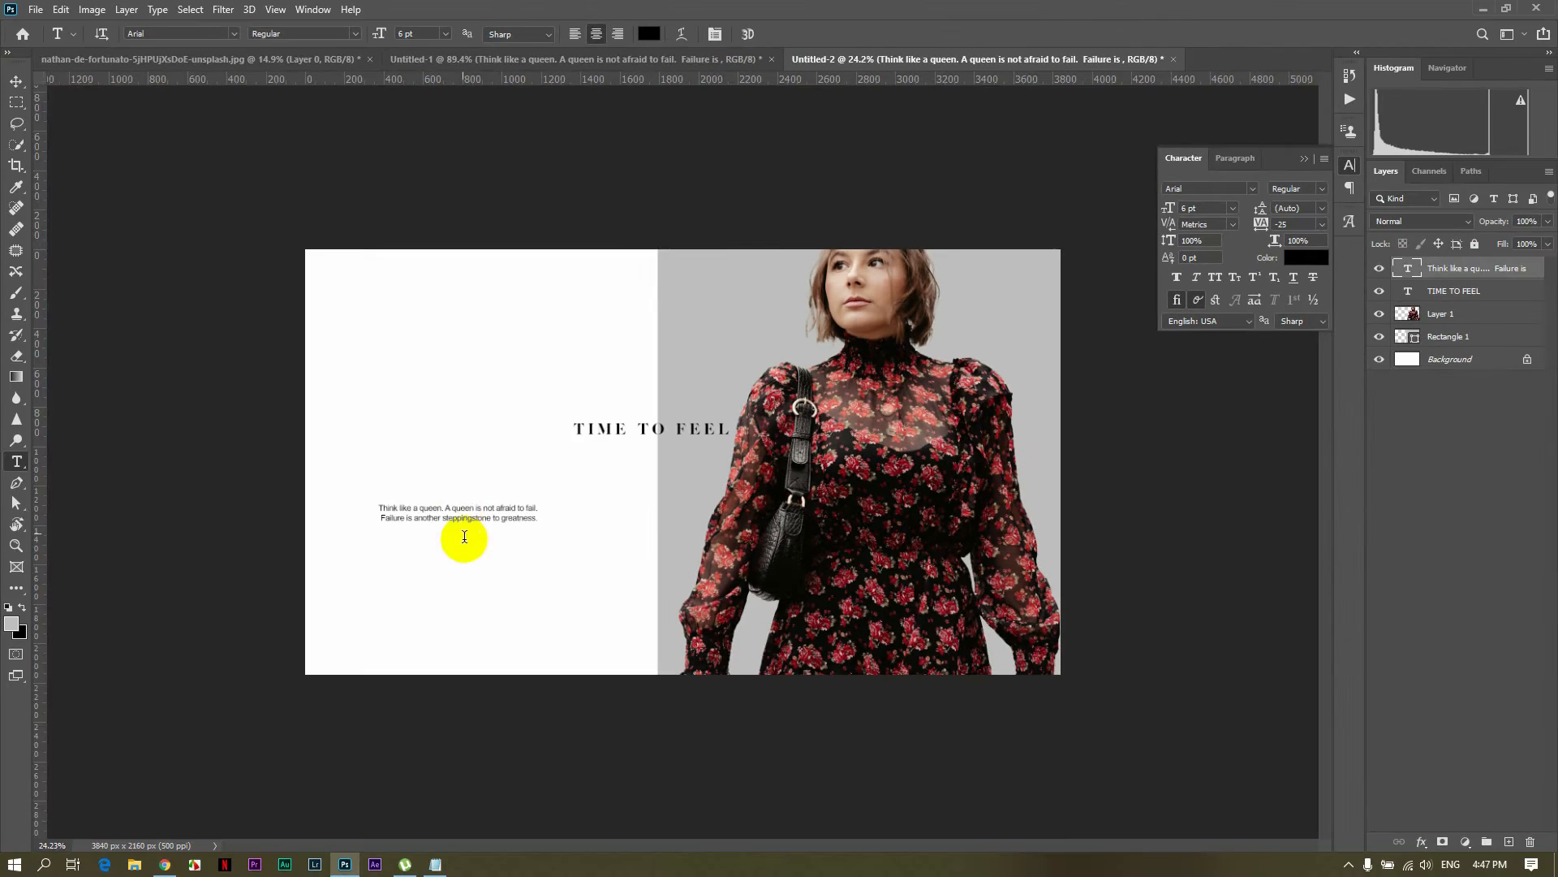
Move the two-line quote directly beneath the TIME TO FEEL heading, straddling the white and gray areas
left_click(16, 82)
scroll(453, 508, "up", 4)
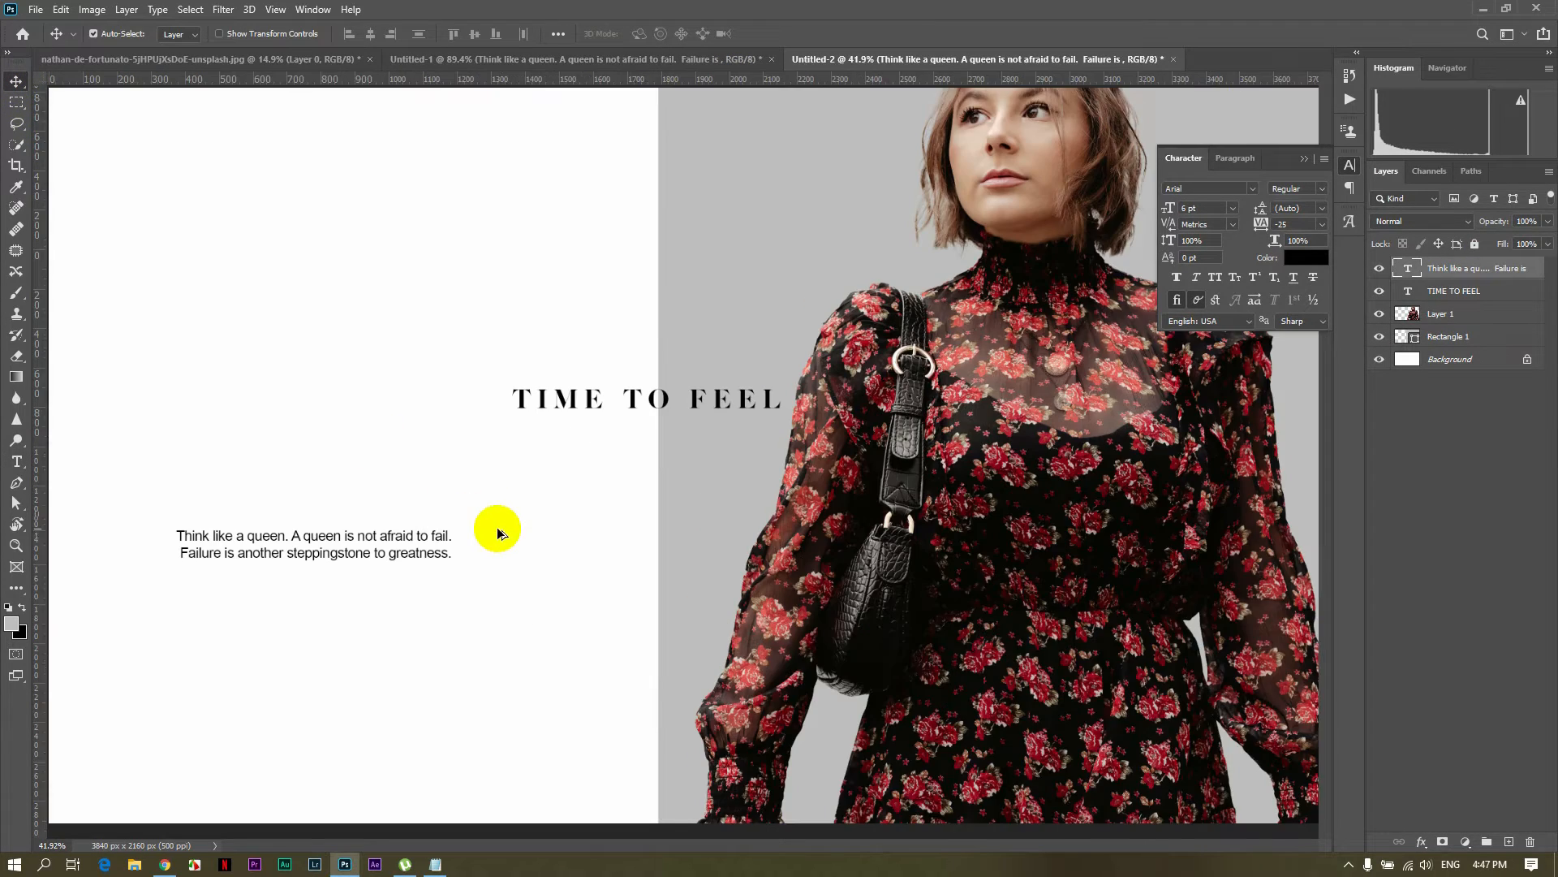
left_click_drag(393, 537, 712, 415)
scroll(721, 425, "up", 3)
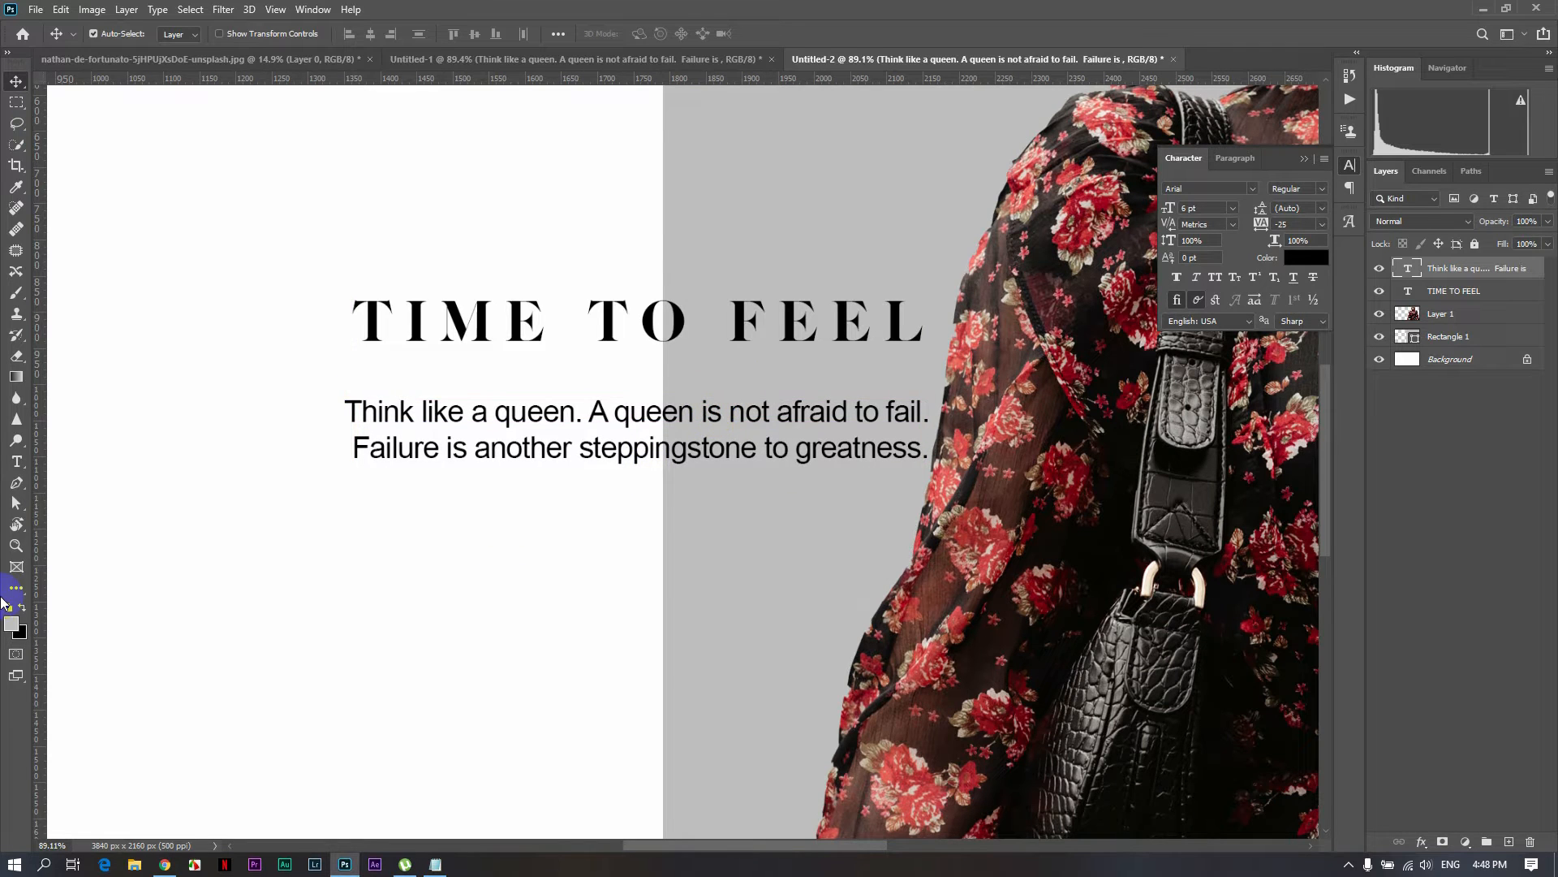
Set the font size of the two-line quote to 4 pt and move it up closer beneath the TIME TO FEEL heading
left_click(16, 461)
left_click(933, 449)
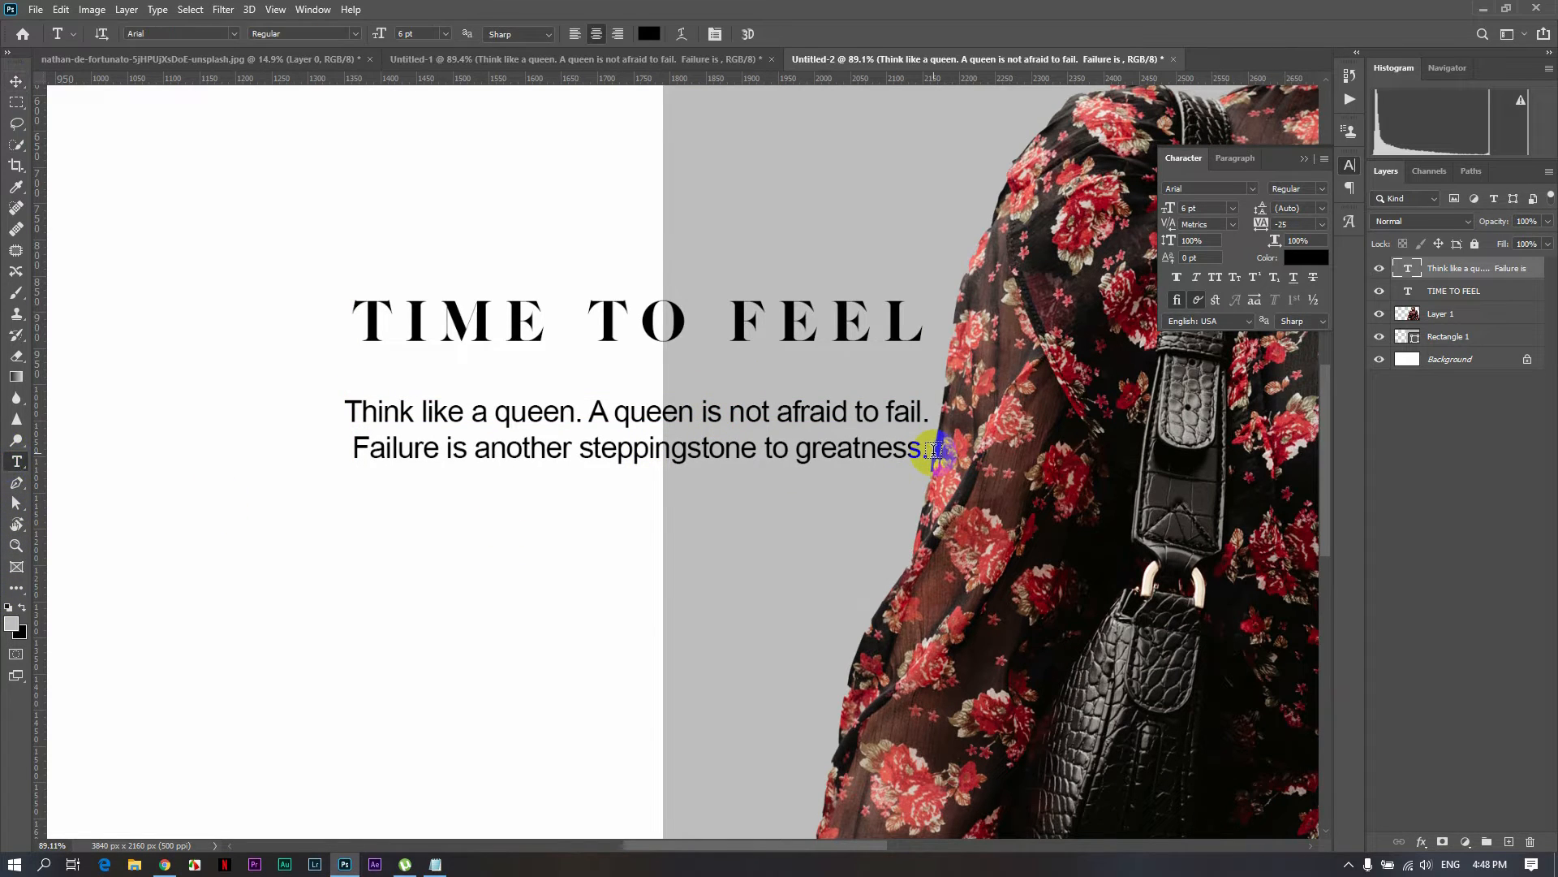
left_click_drag(932, 453, 414, 390)
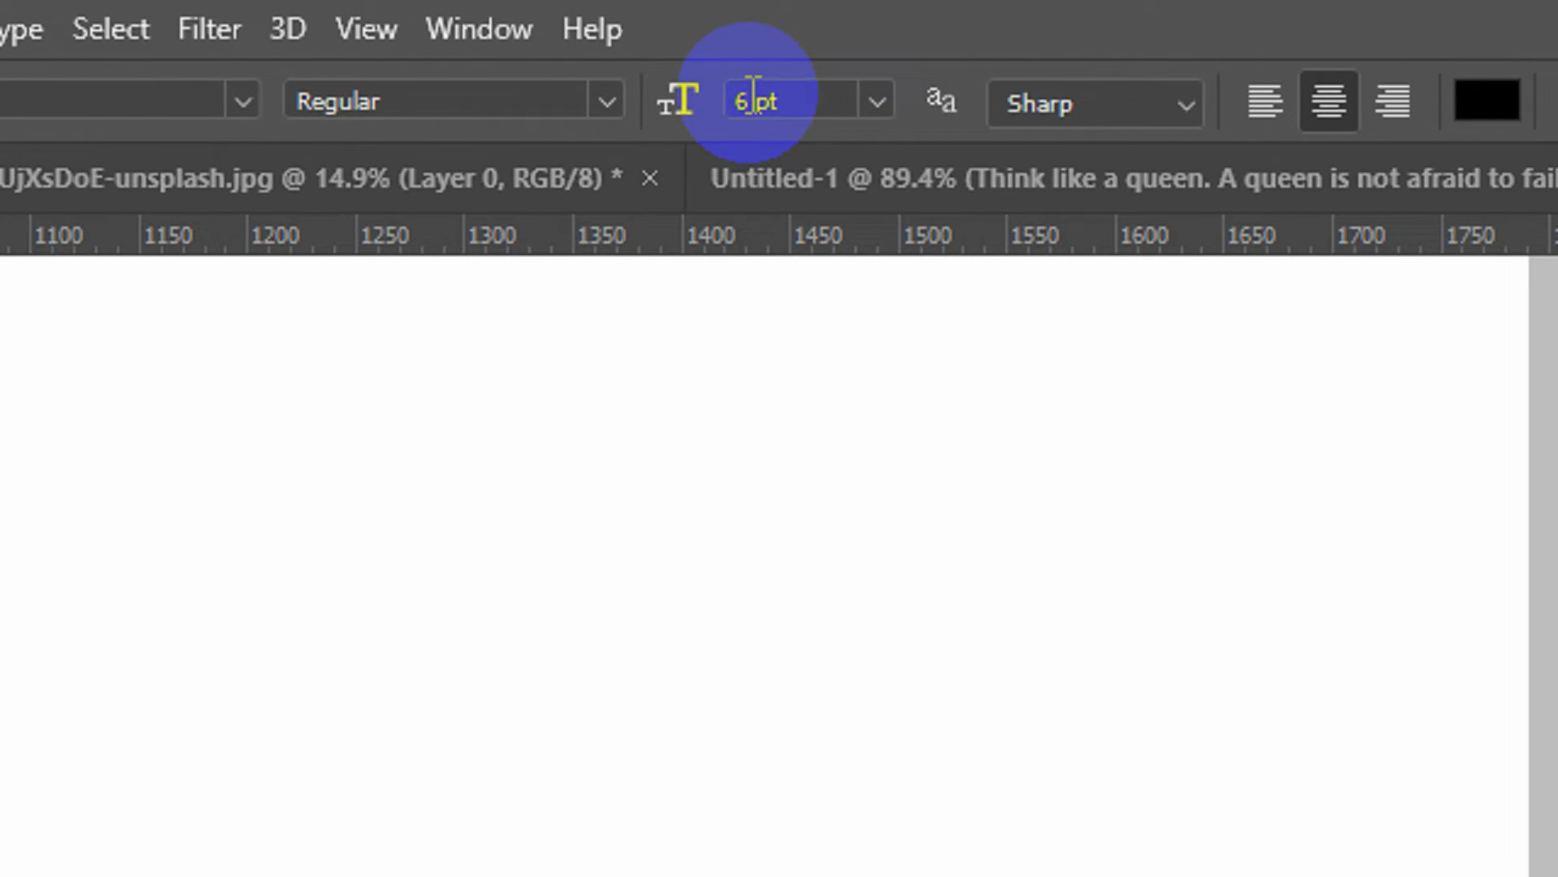
left_click_drag(404, 33, 357, 31)
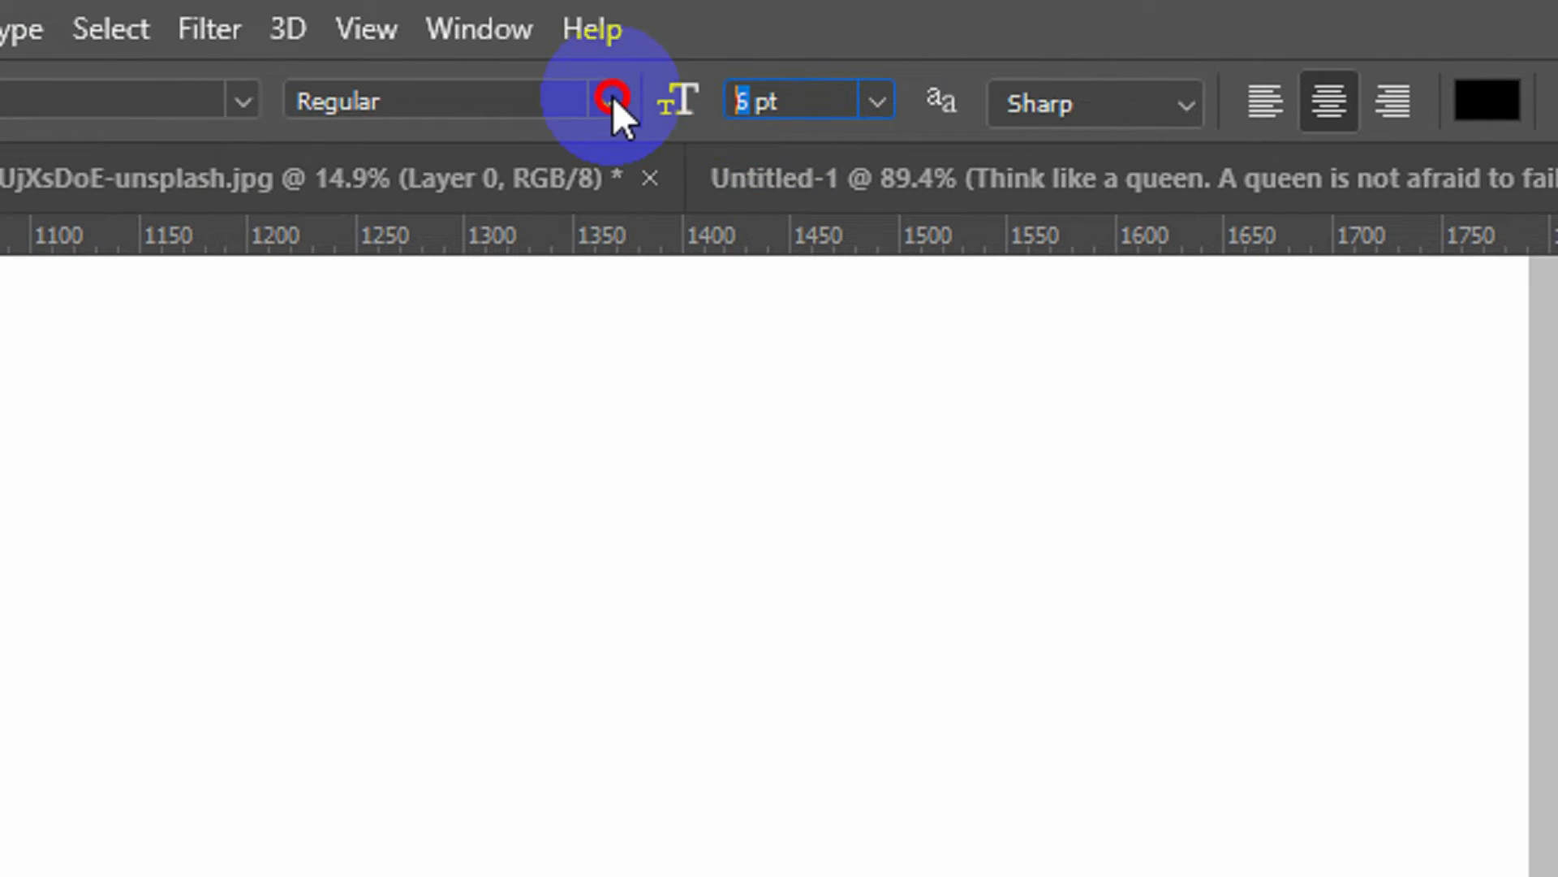
left_click_drag(612, 96, 605, 99)
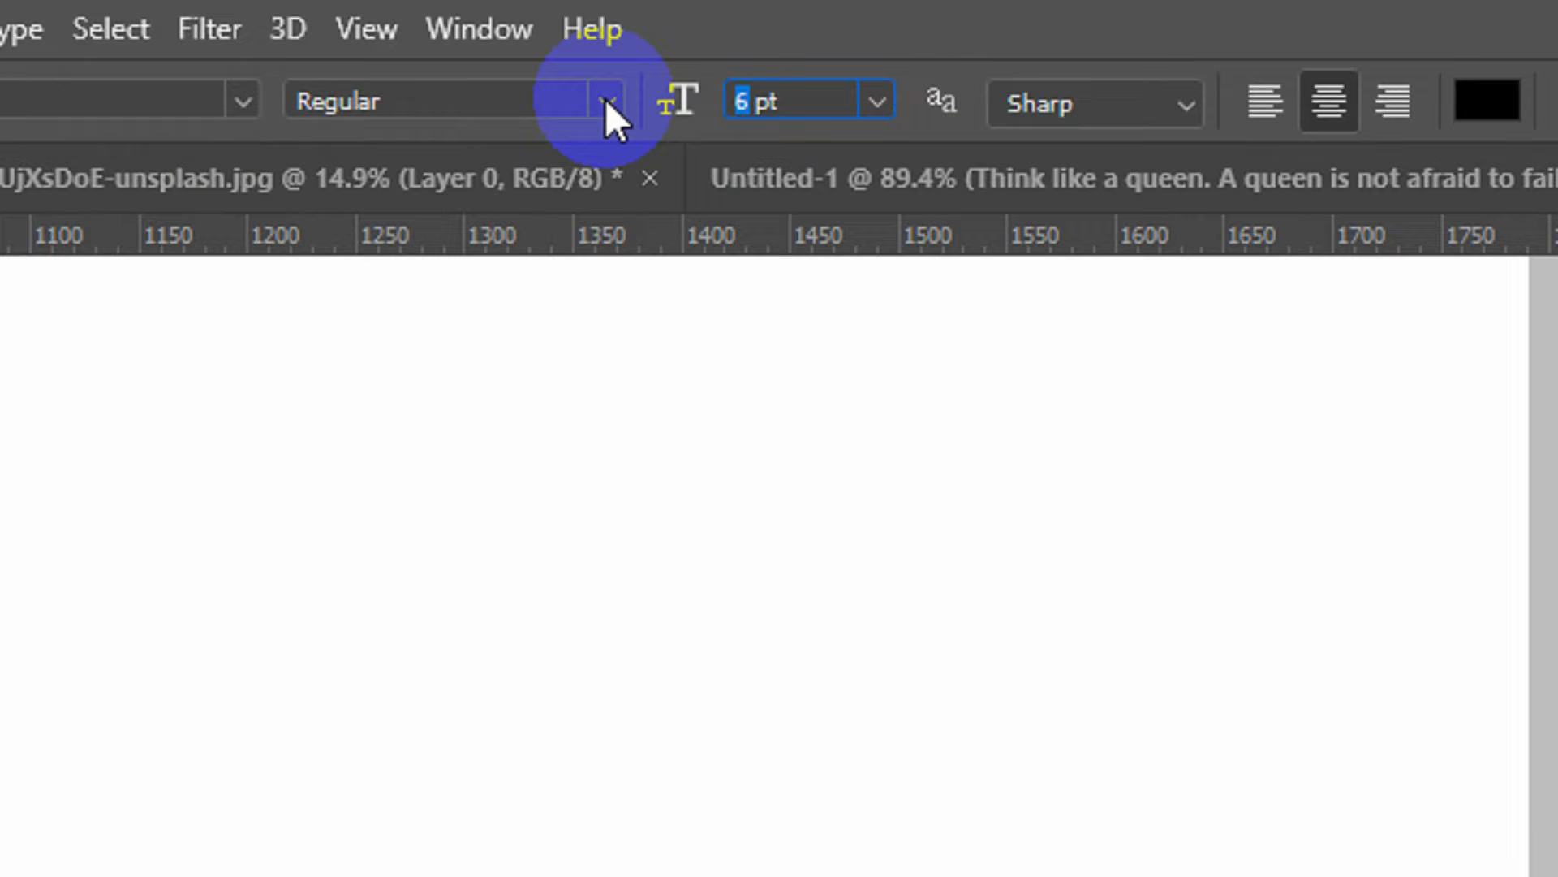
type("4")
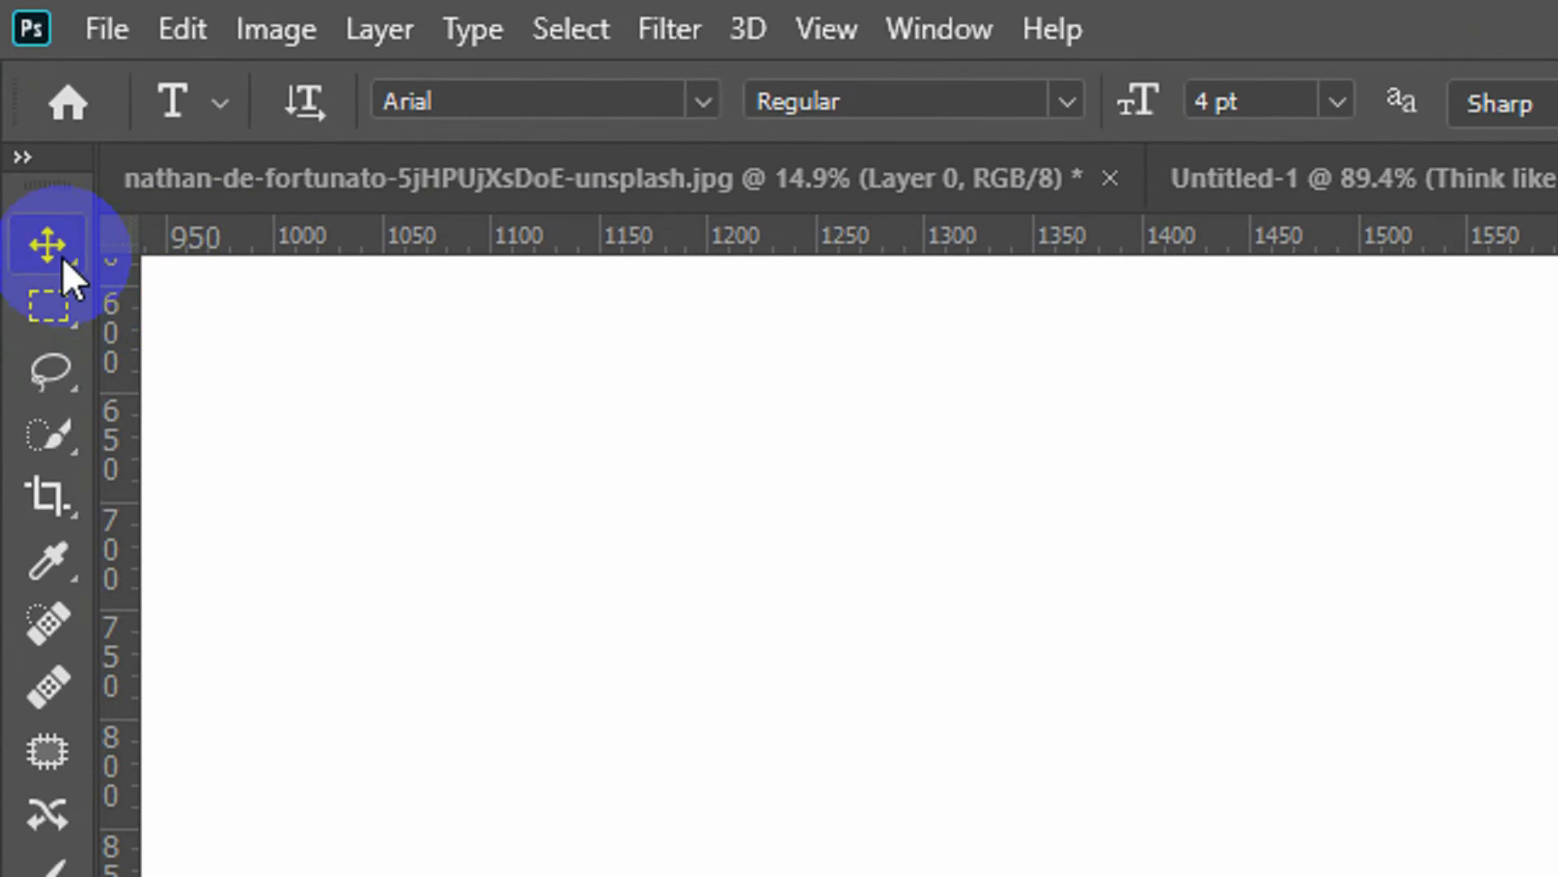
left_click(62, 257)
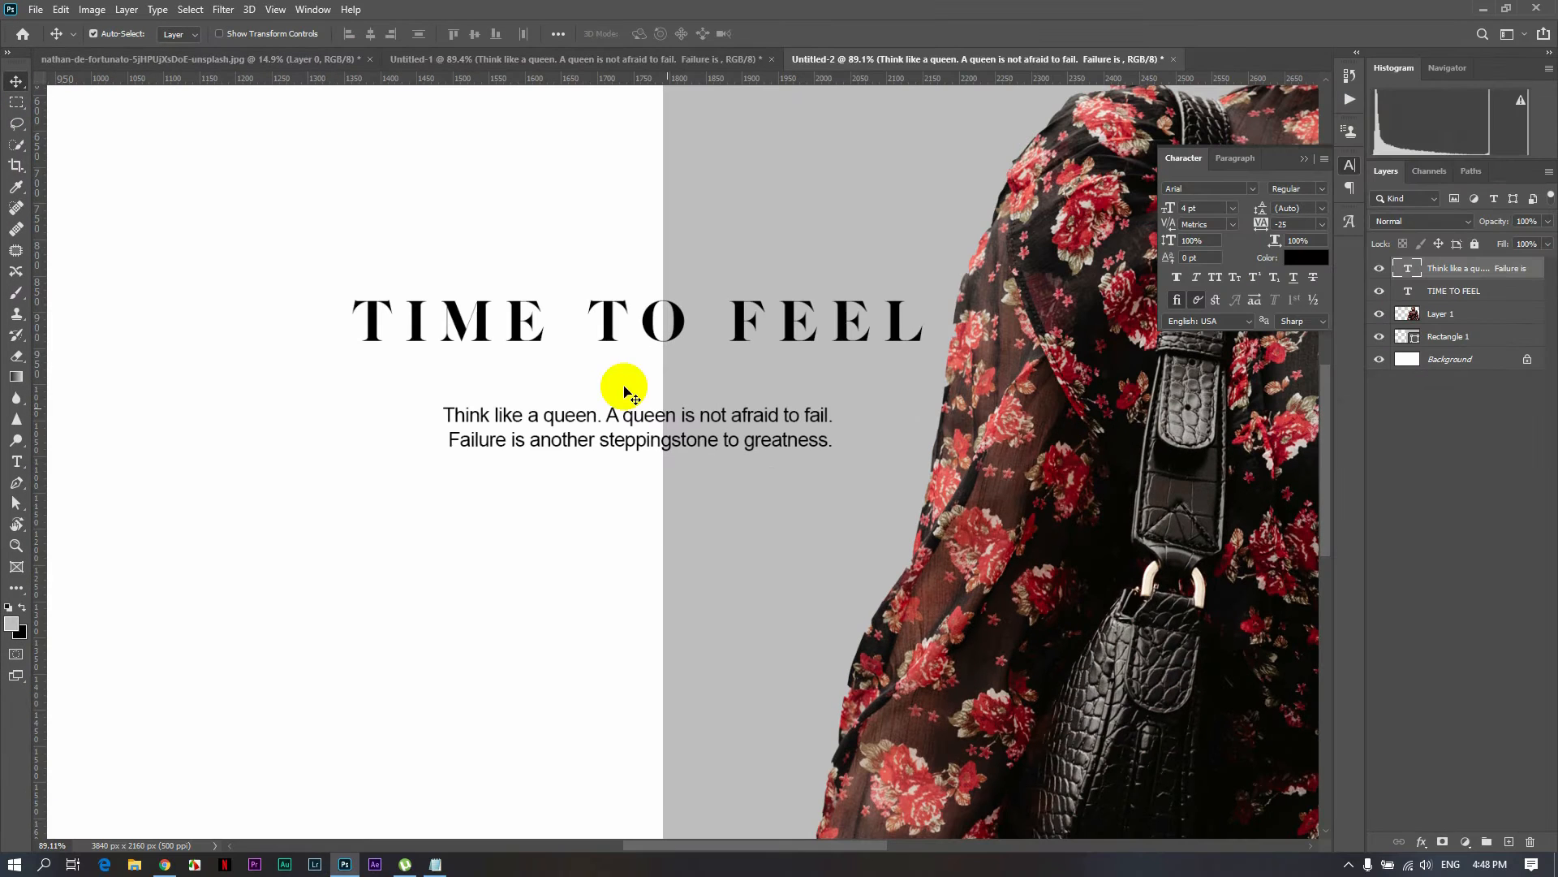
mouse_move(689, 422)
left_mouse_down()
mouse_move(685, 408)
mouse_move(711, 403)
left_mouse_up()
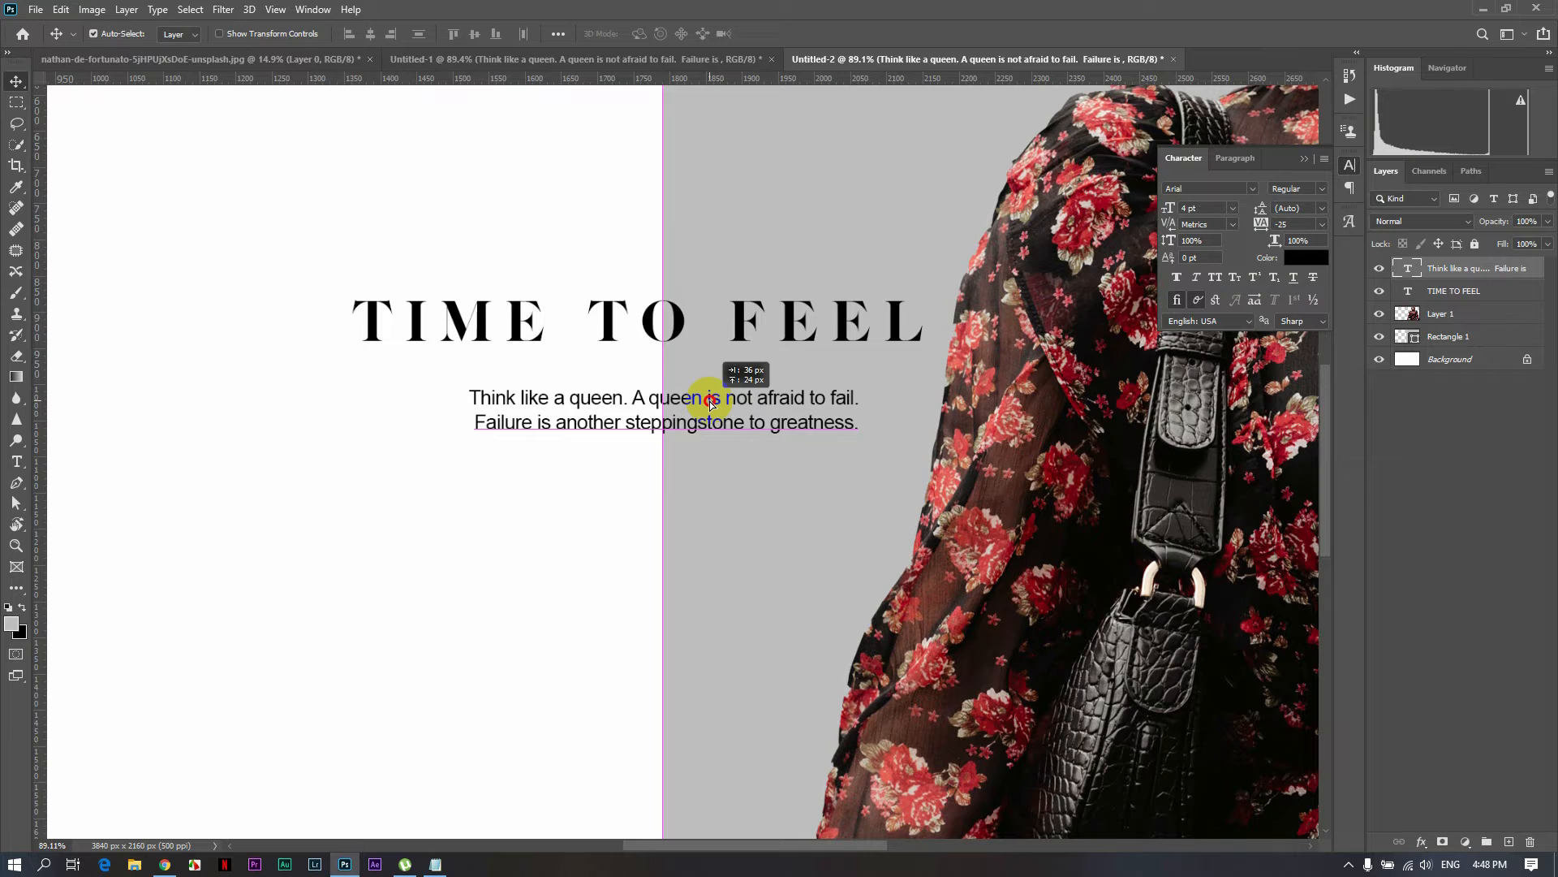
left_click_drag(711, 404, 705, 402)
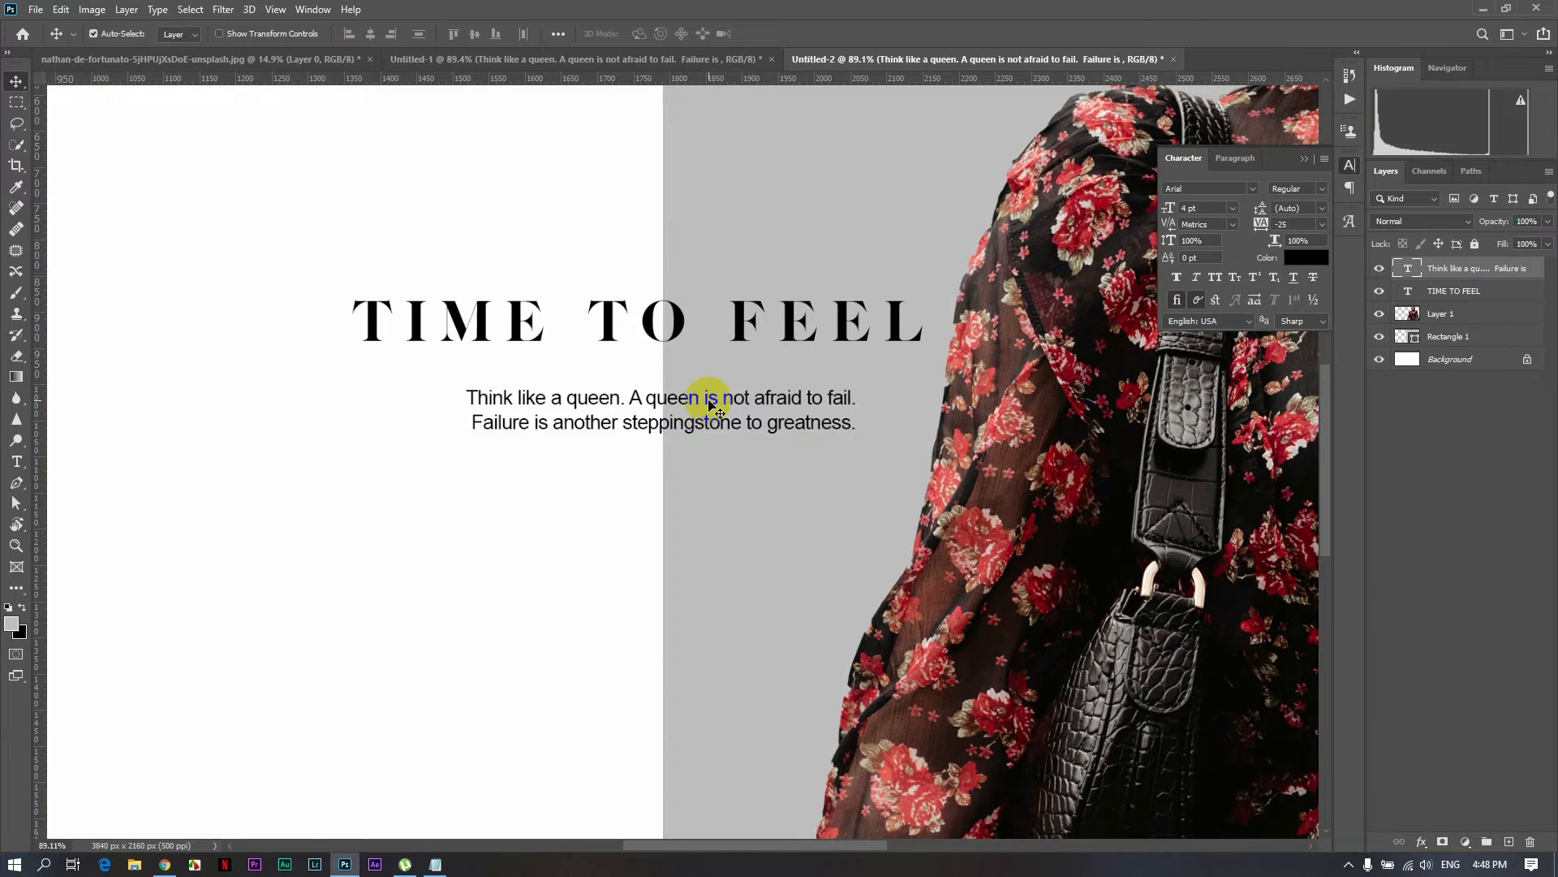
Draw a white (#ffffff) rectangle about 431 x 67 px below the quote, straddling the gray panel's edge
scroll(718, 419, "down", 5)
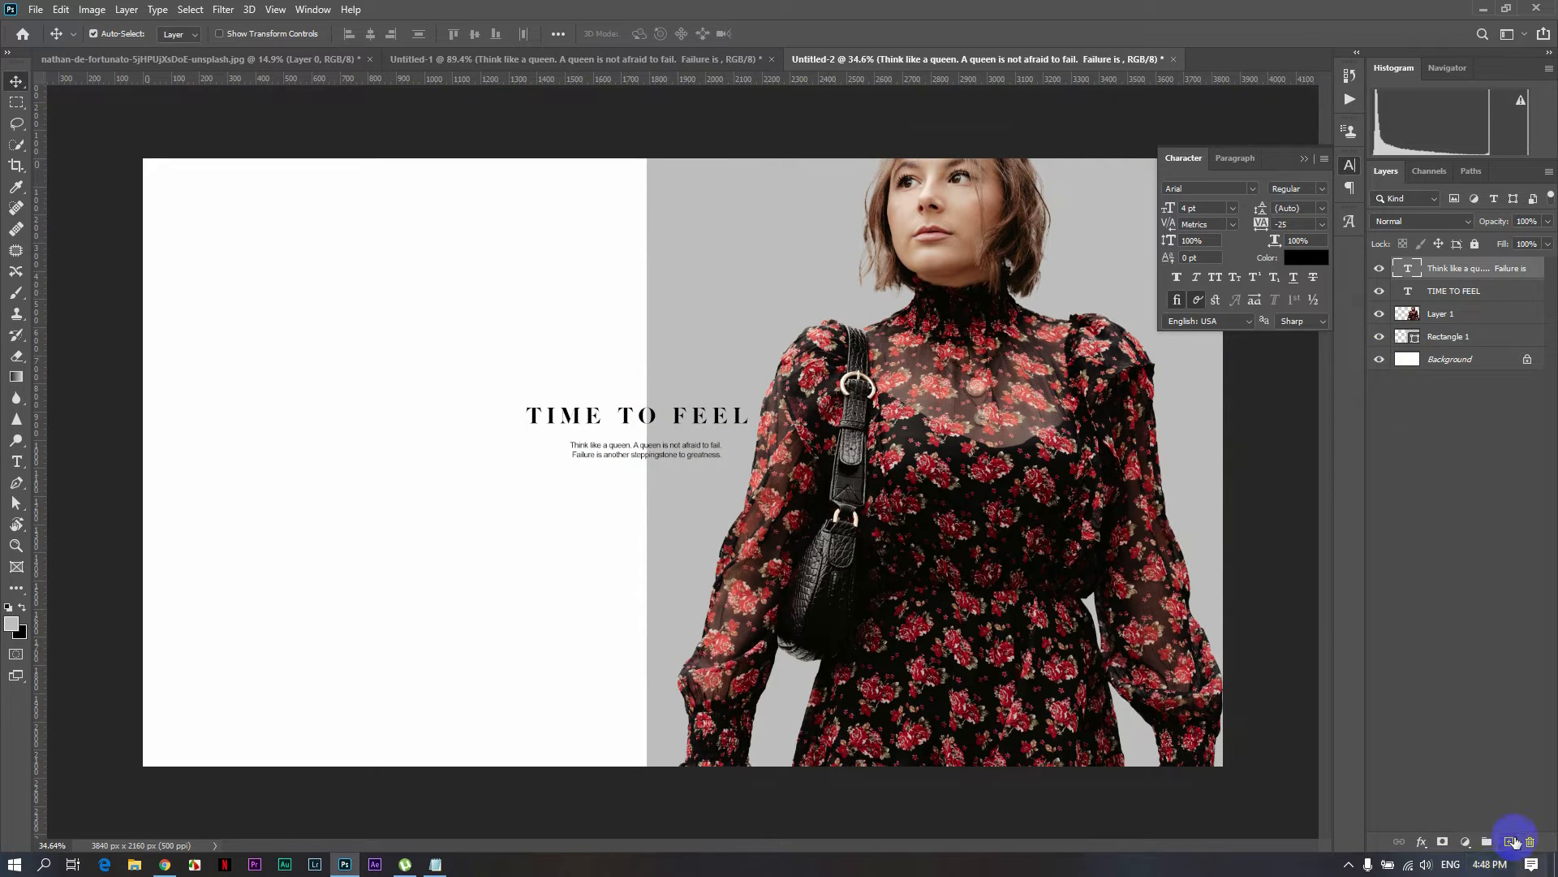
left_click(25, 591)
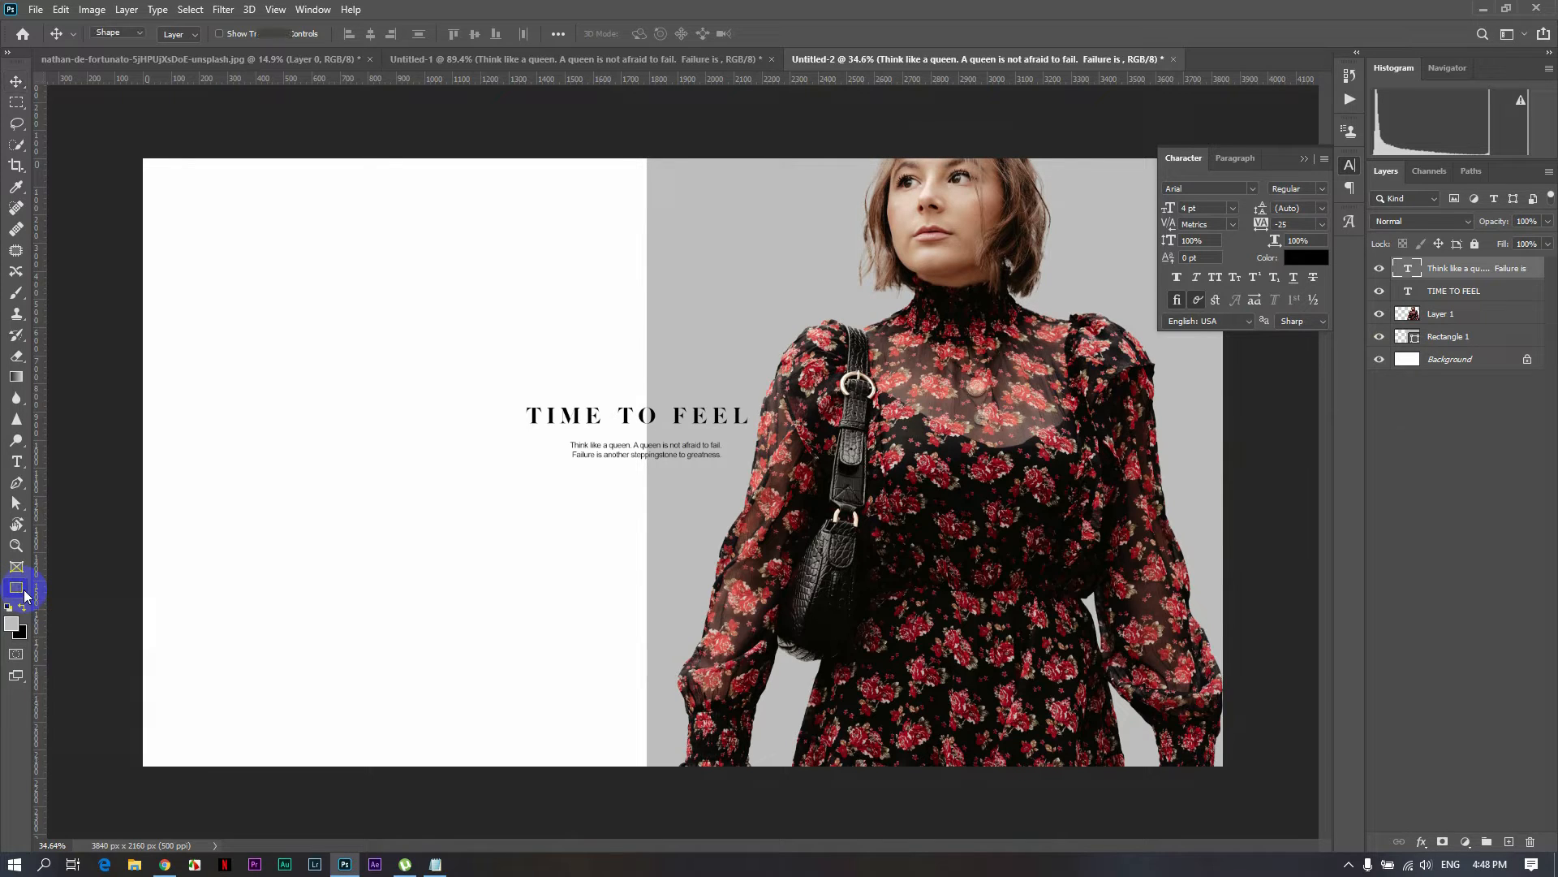
right_click(24, 591)
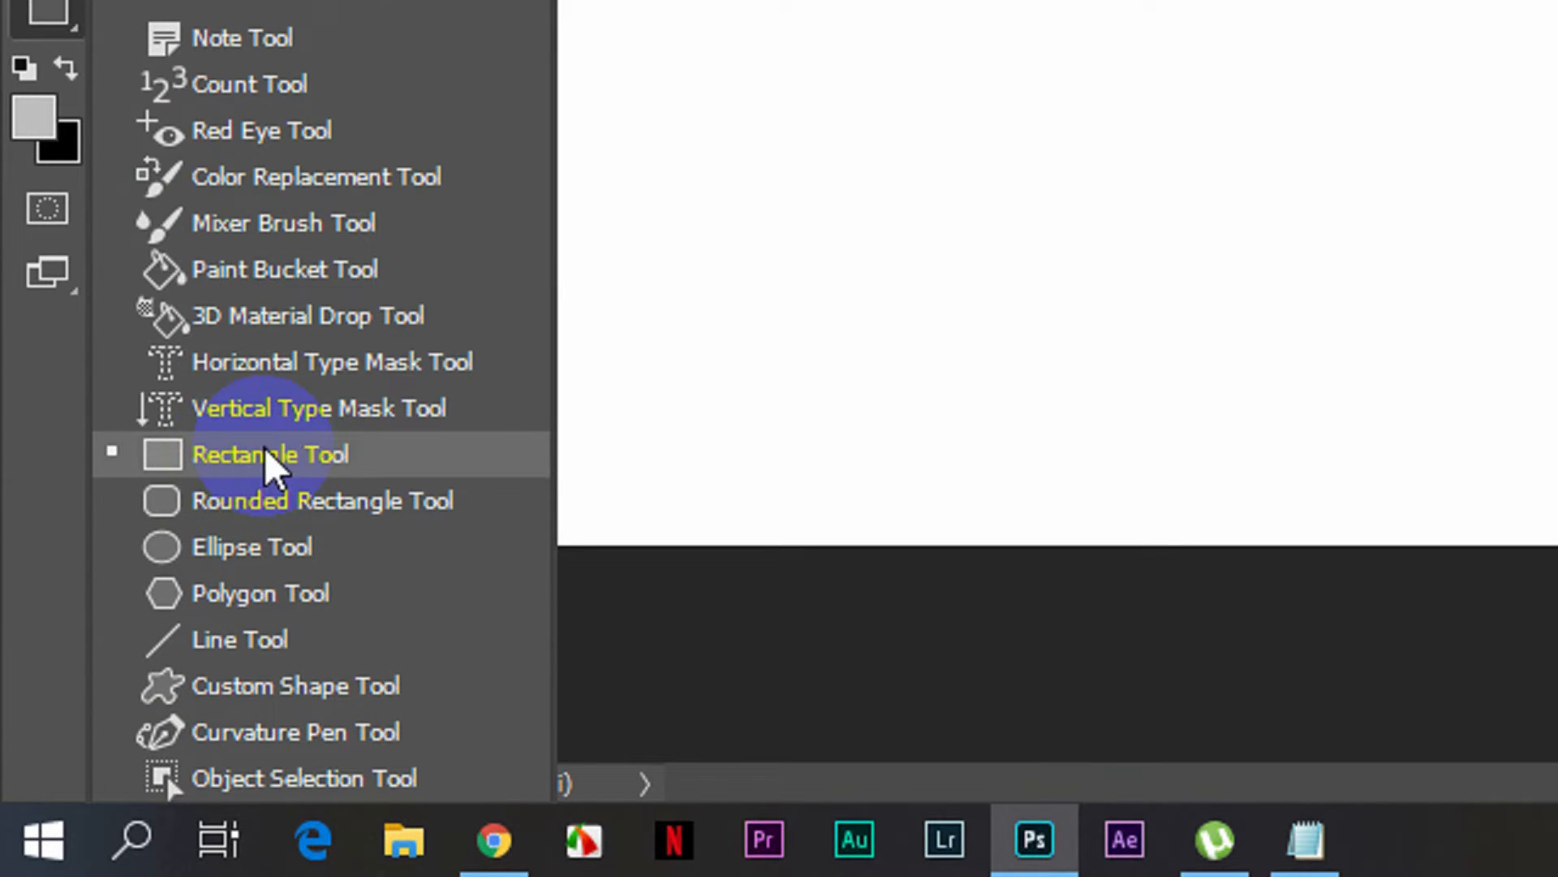
left_click(268, 455)
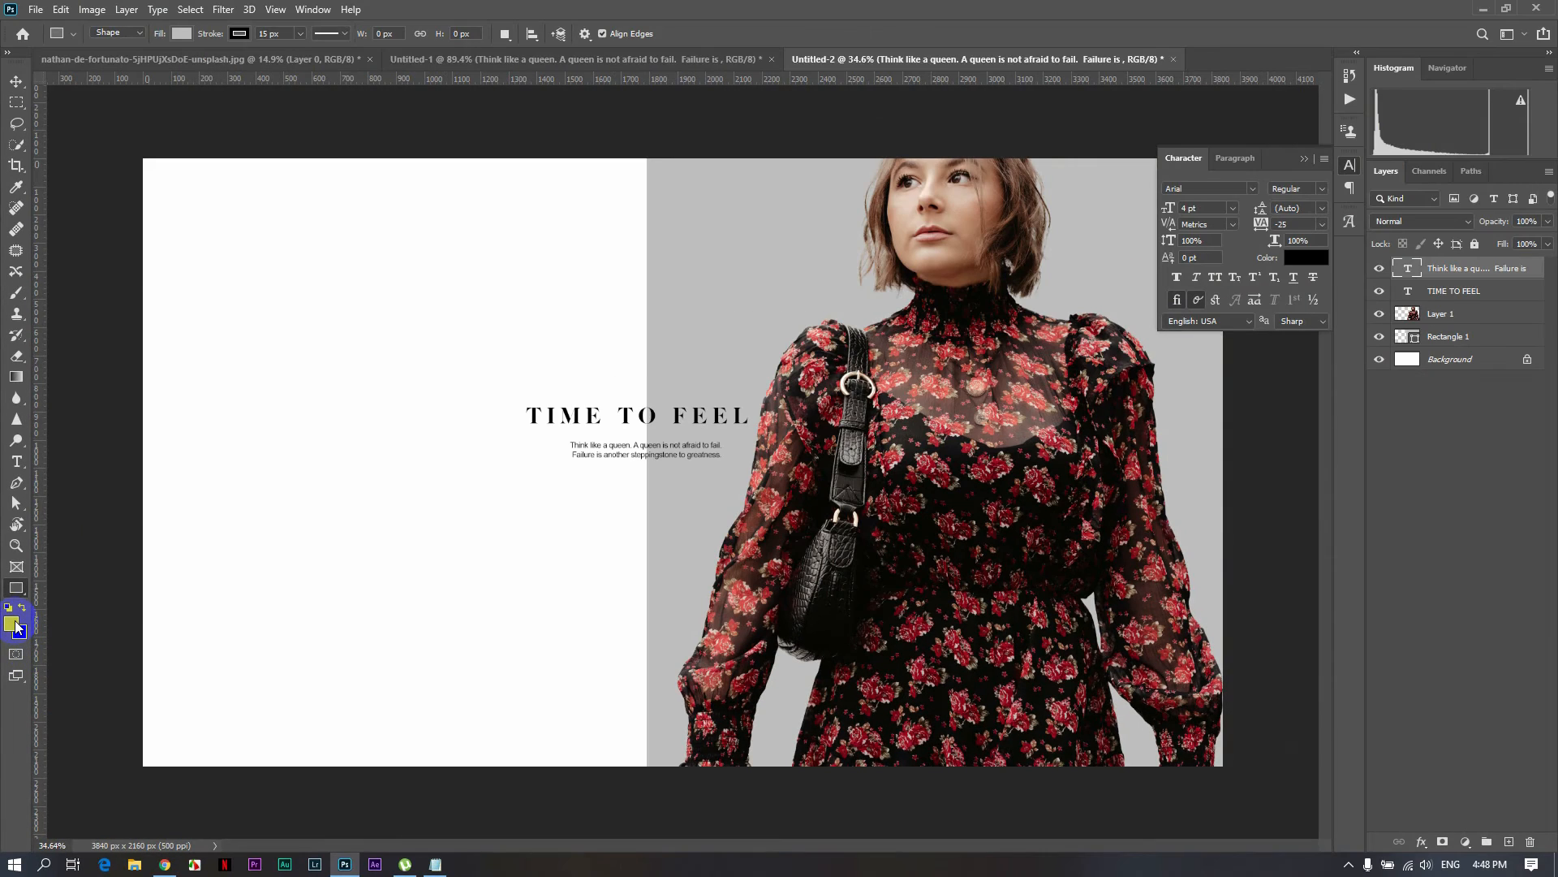
left_click(12, 623)
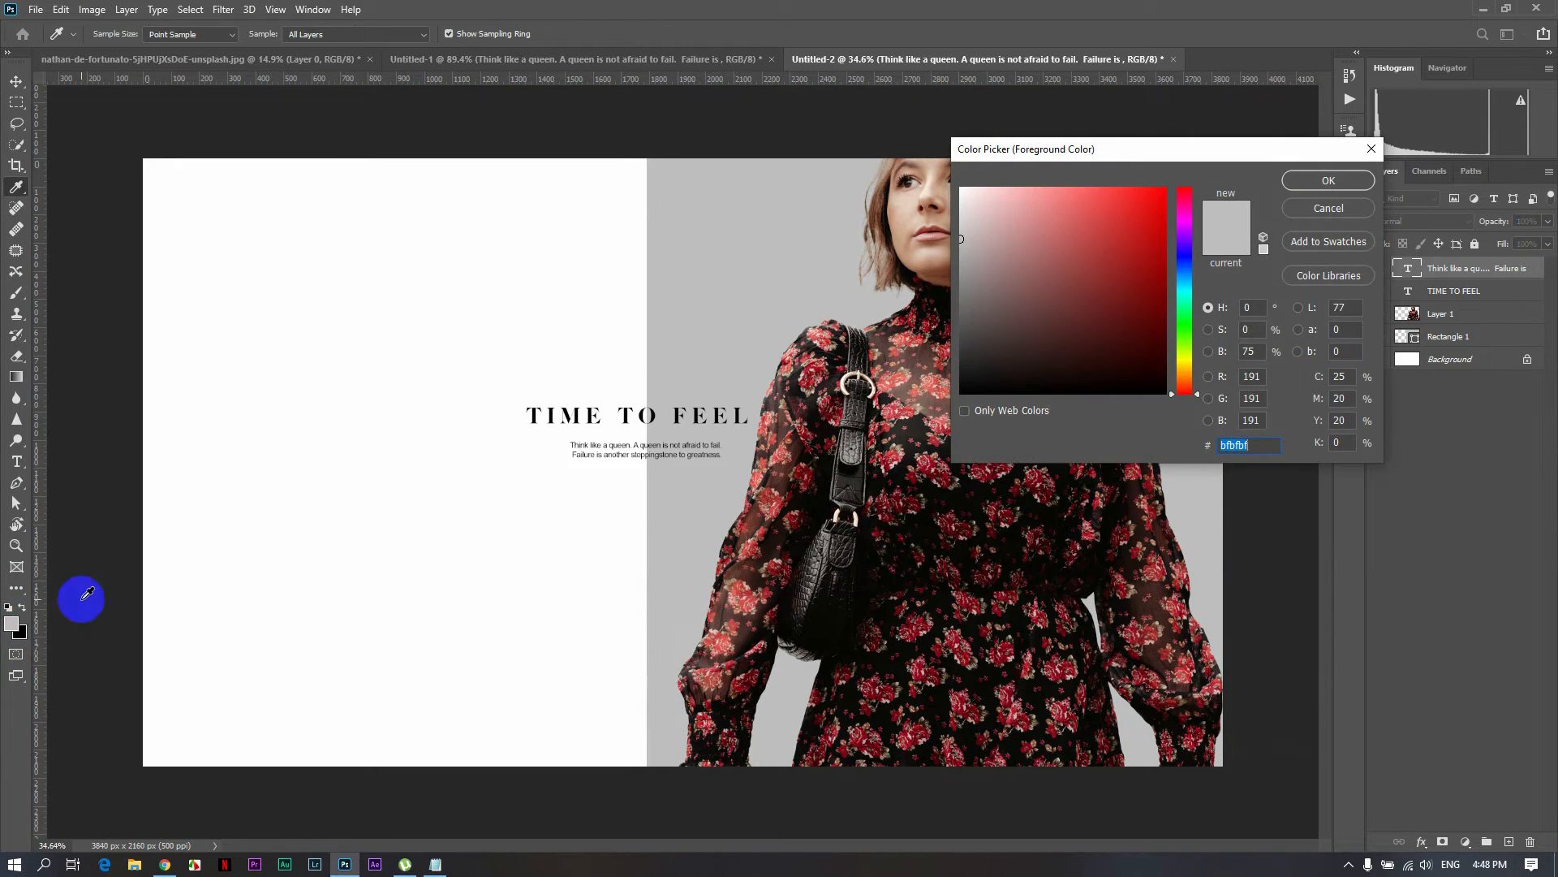
left_click(967, 200)
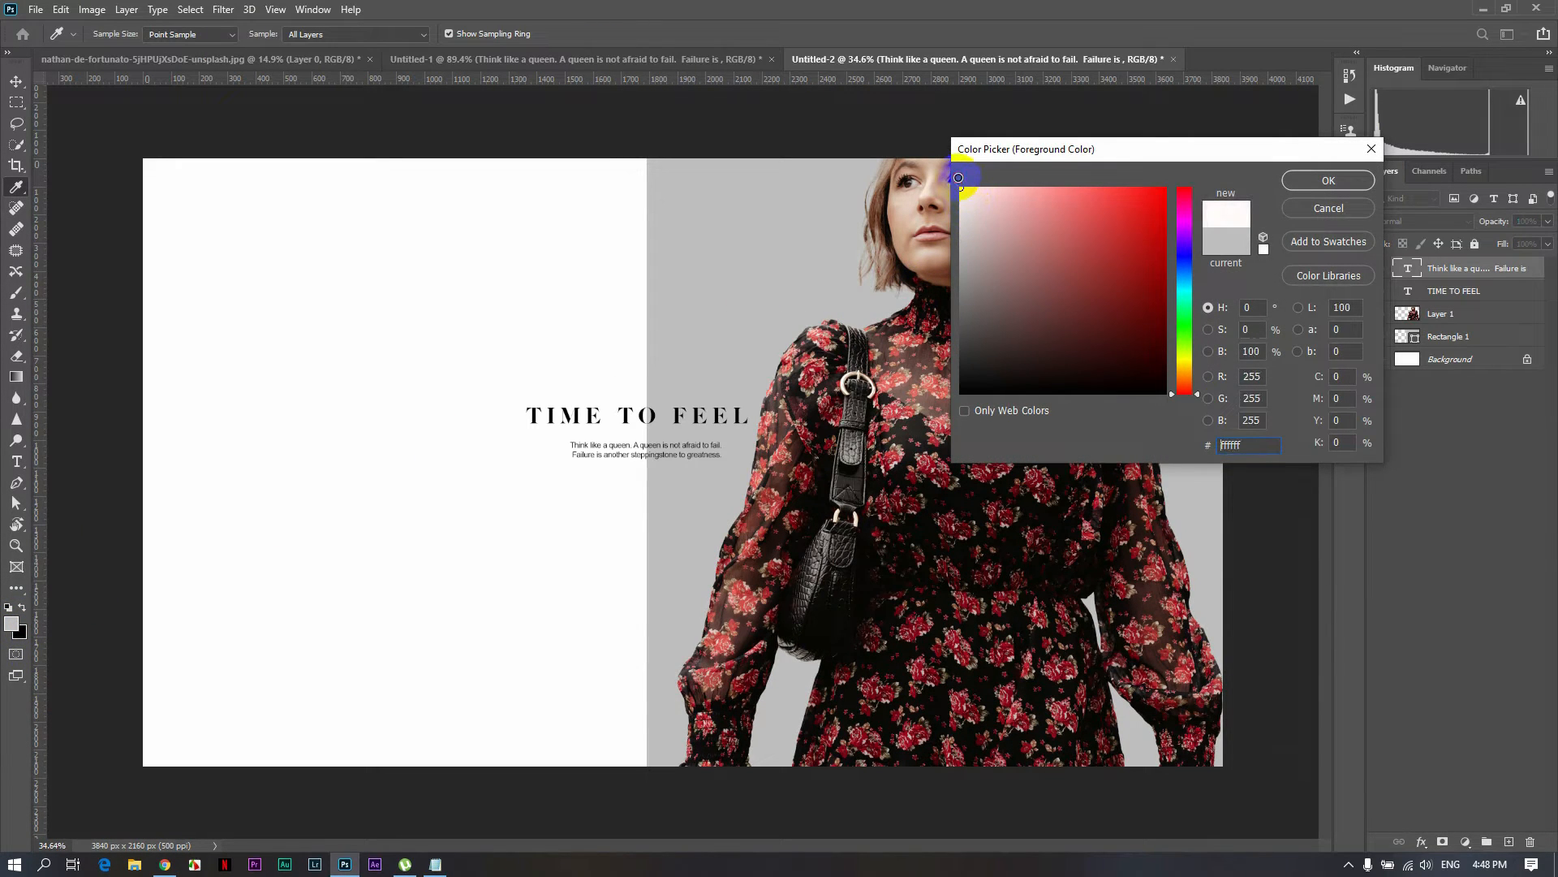
left_click(1340, 180)
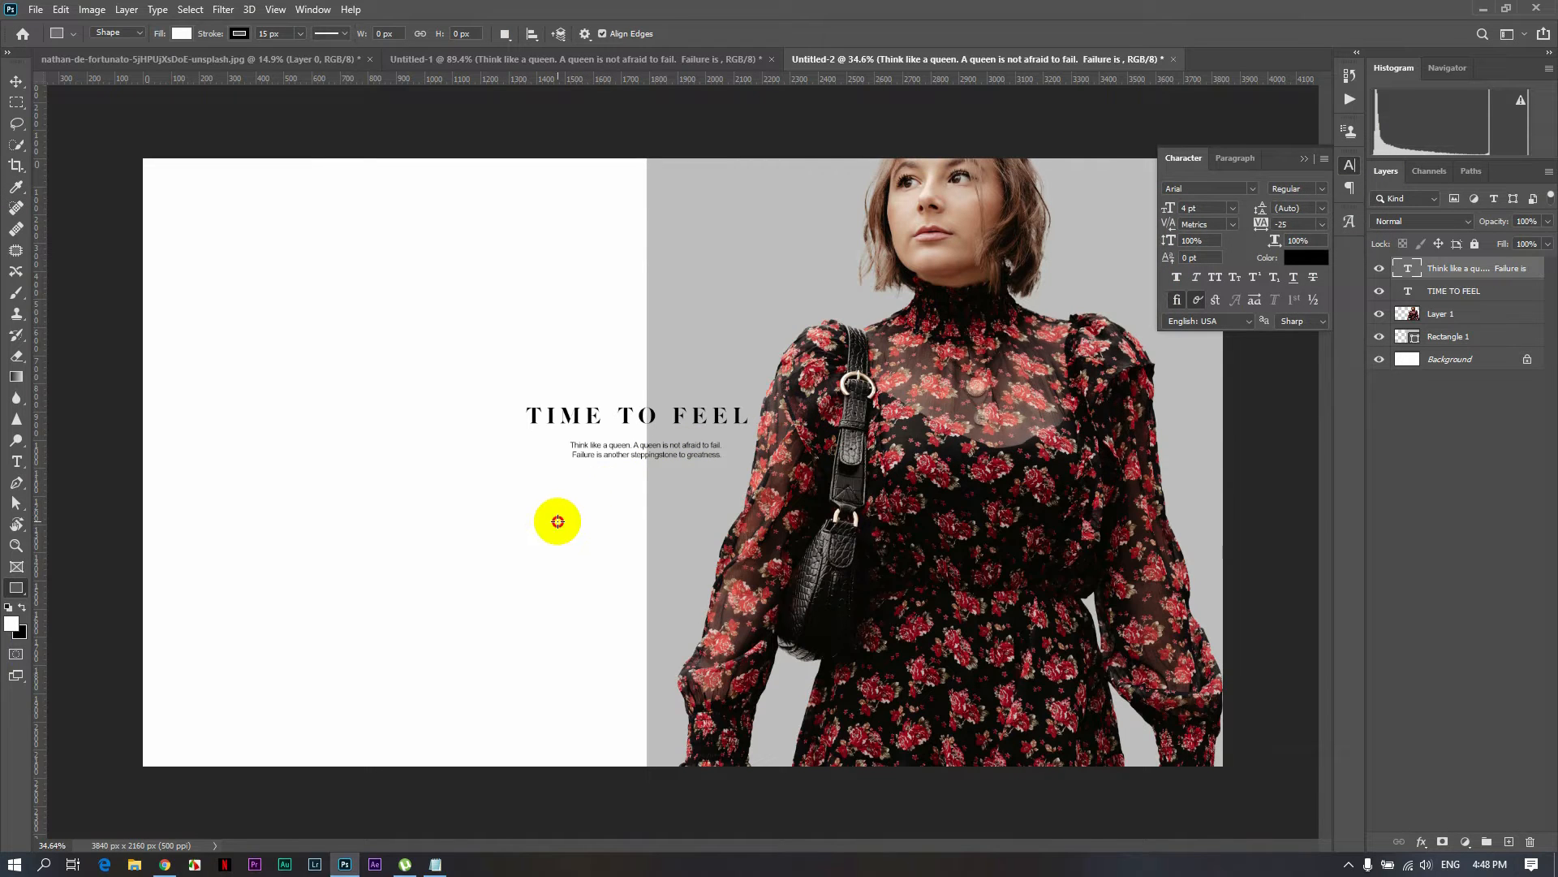
left_click_drag(557, 521, 677, 539)
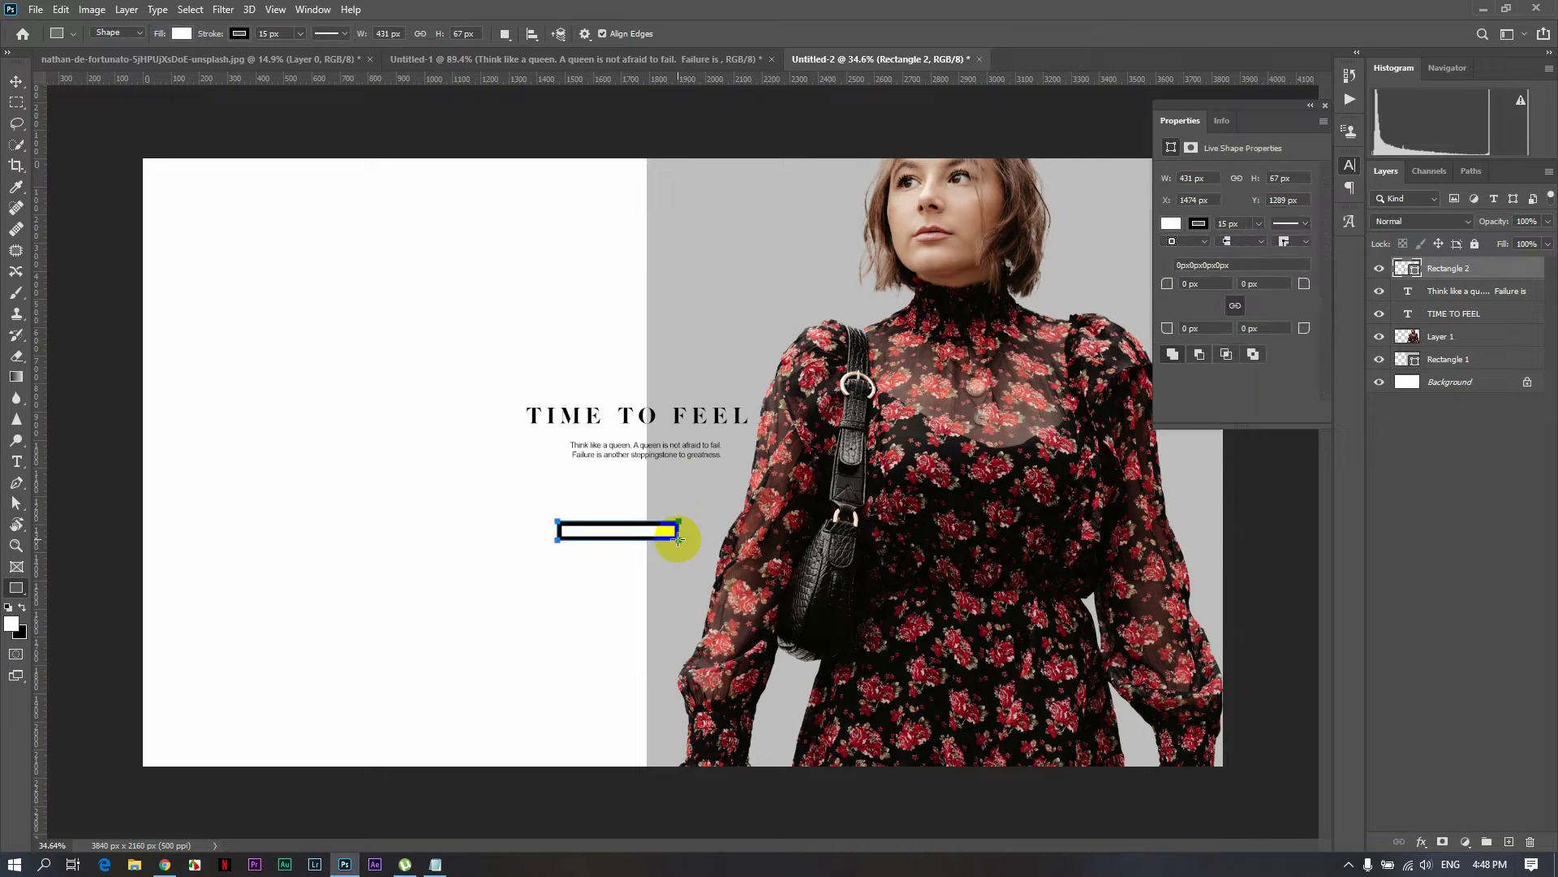
Set the small rectangle's stroke width to 0 px and its fill to white
left_click(1256, 226)
left_click(1172, 227)
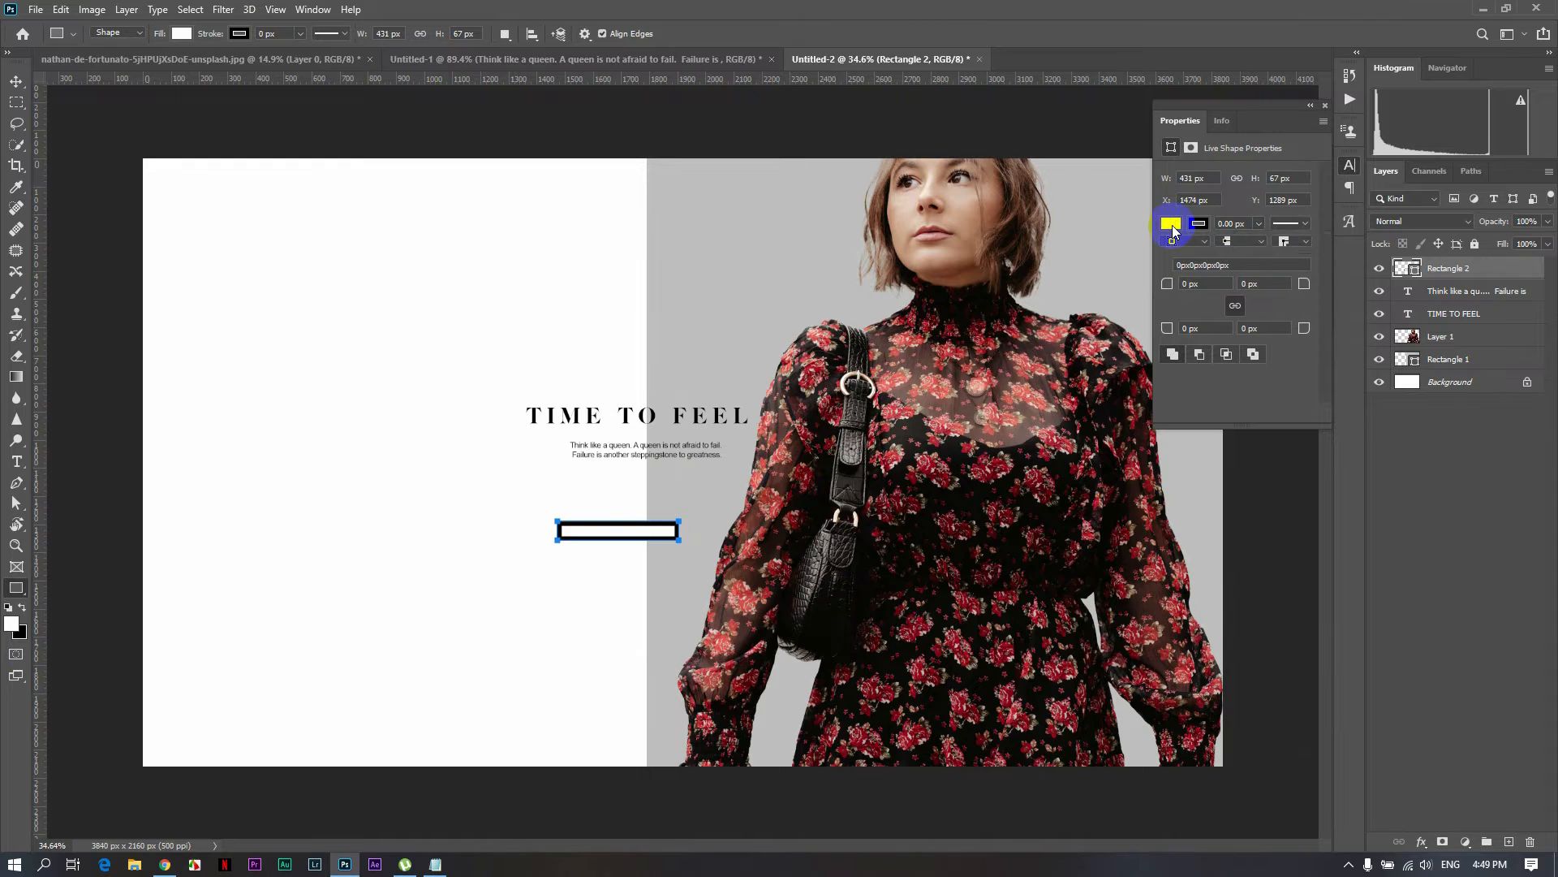
left_click(1187, 308)
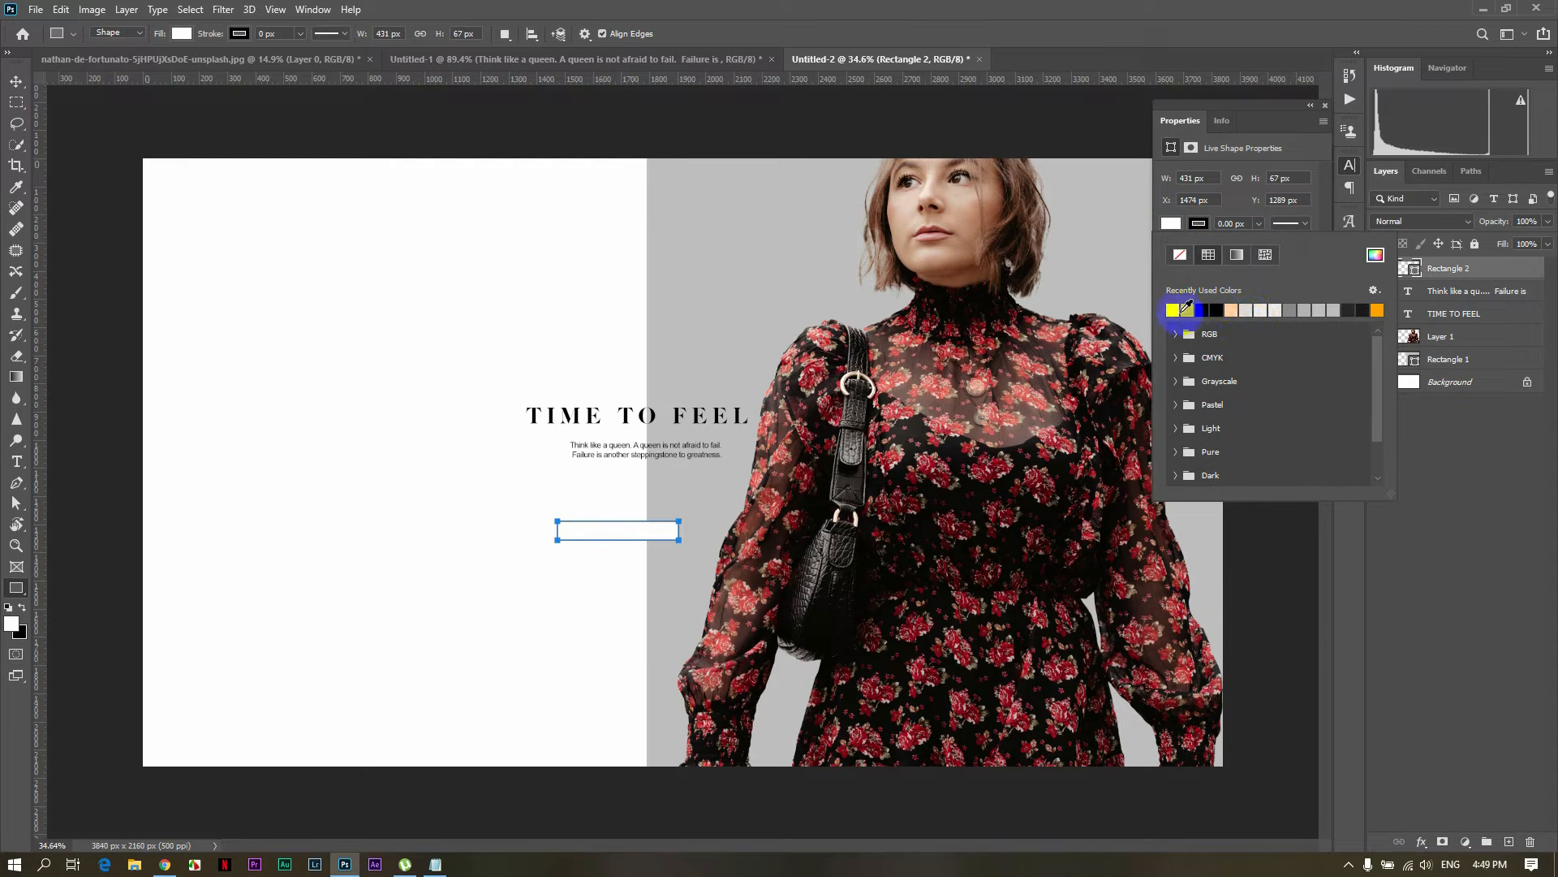
left_click(1325, 106)
left_click(1309, 161)
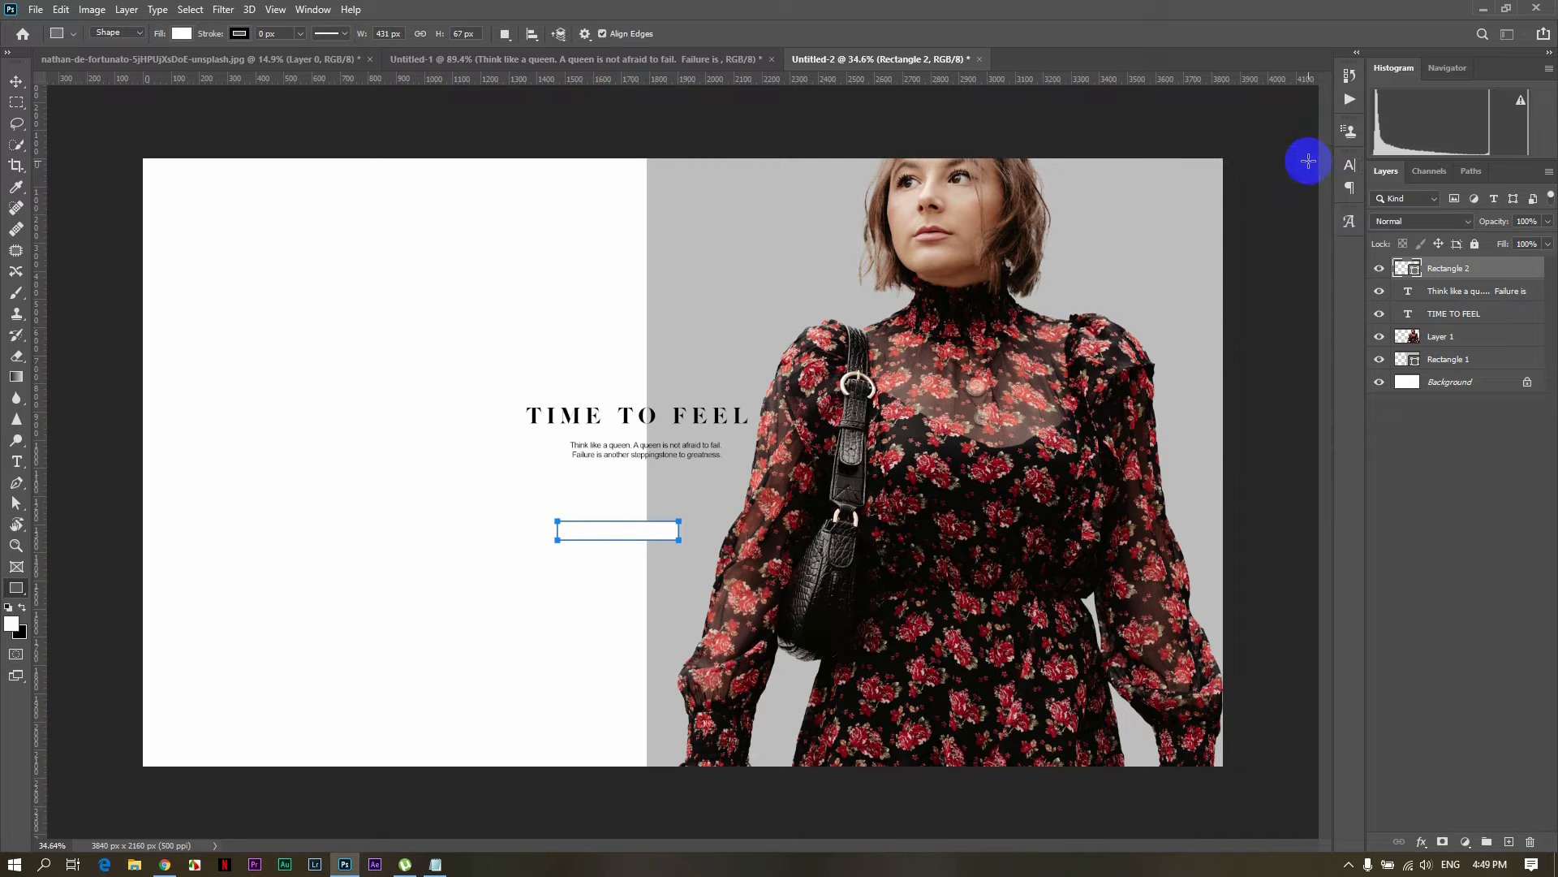
Move the small white rectangle up closer beneath the two-line quote
left_click(16, 82)
scroll(687, 558, "up", 2)
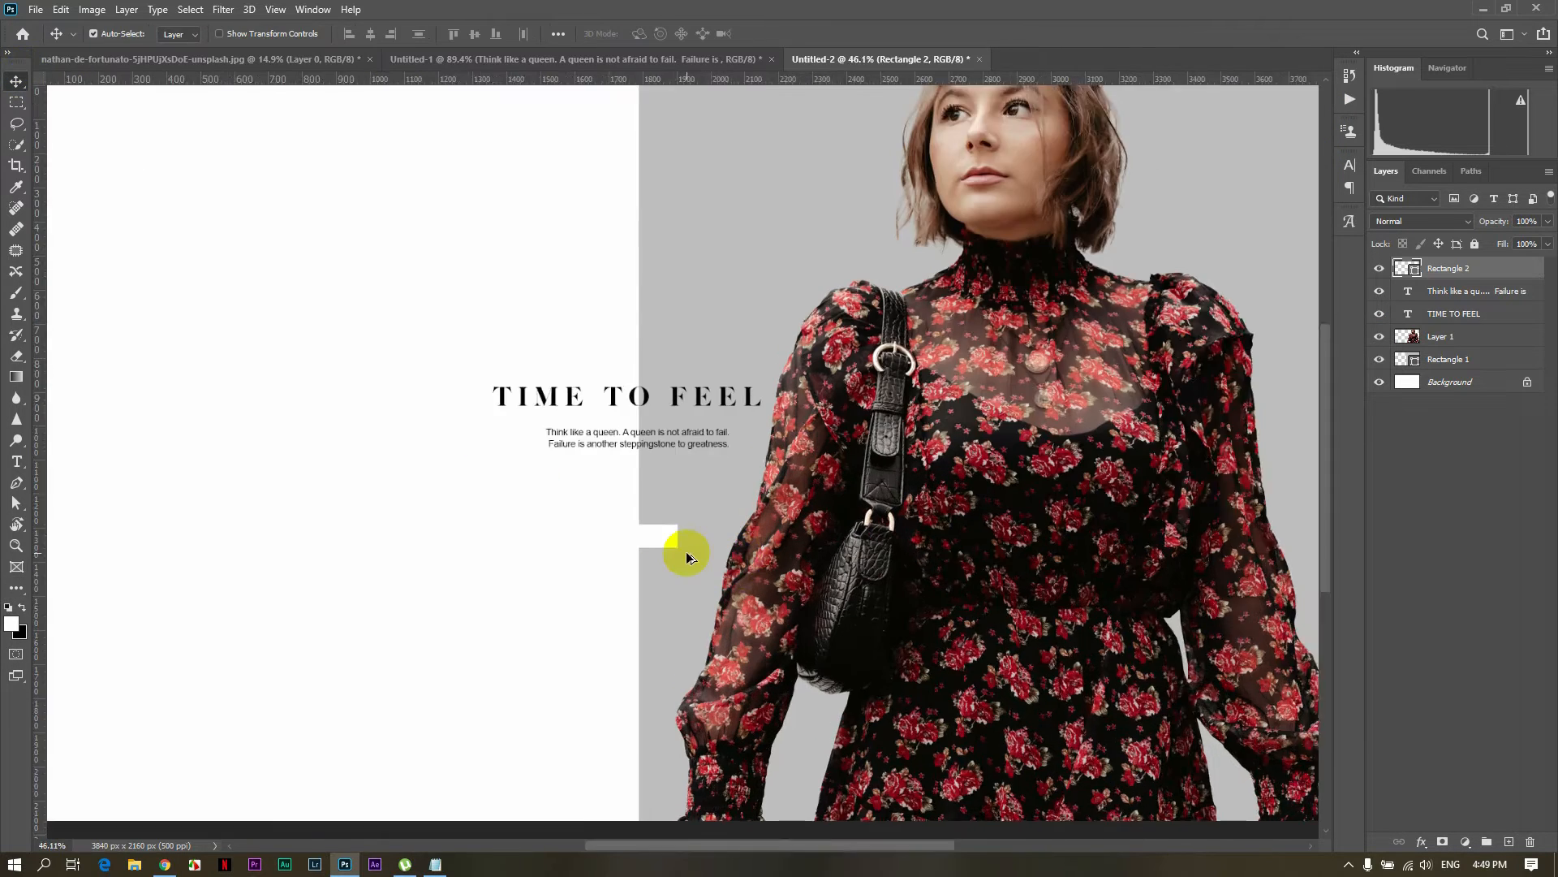
scroll(686, 557, "up", 3)
left_click_drag(637, 532, 718, 466)
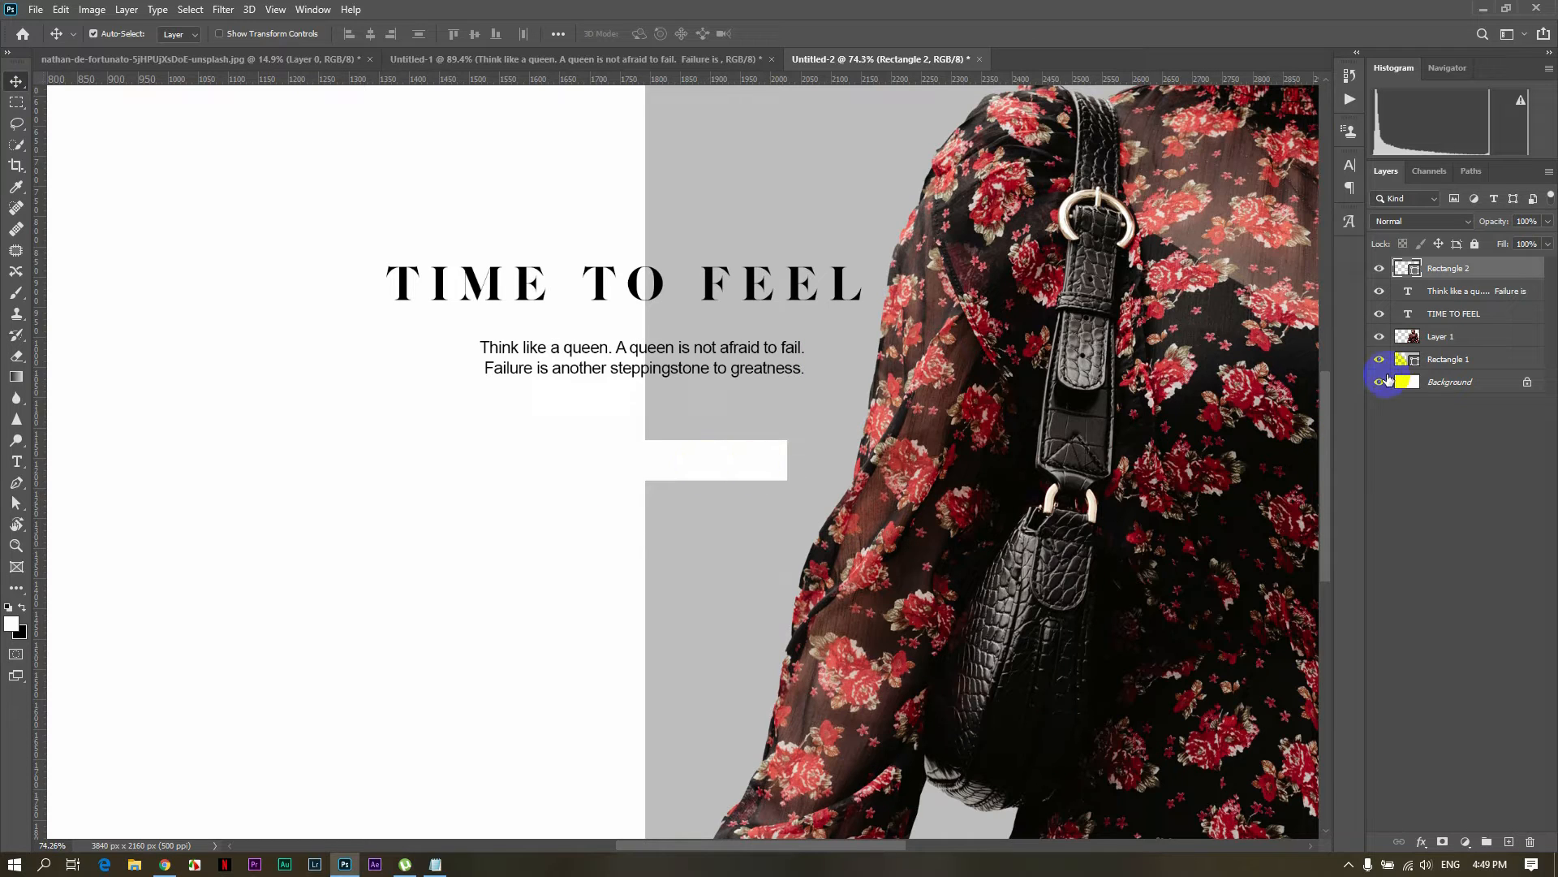
Unlock the Background layer and add a light gray Solid Color fill layer directly above it
left_click(1374, 359)
left_click(1379, 360)
left_click(1383, 382)
left_click(1380, 382)
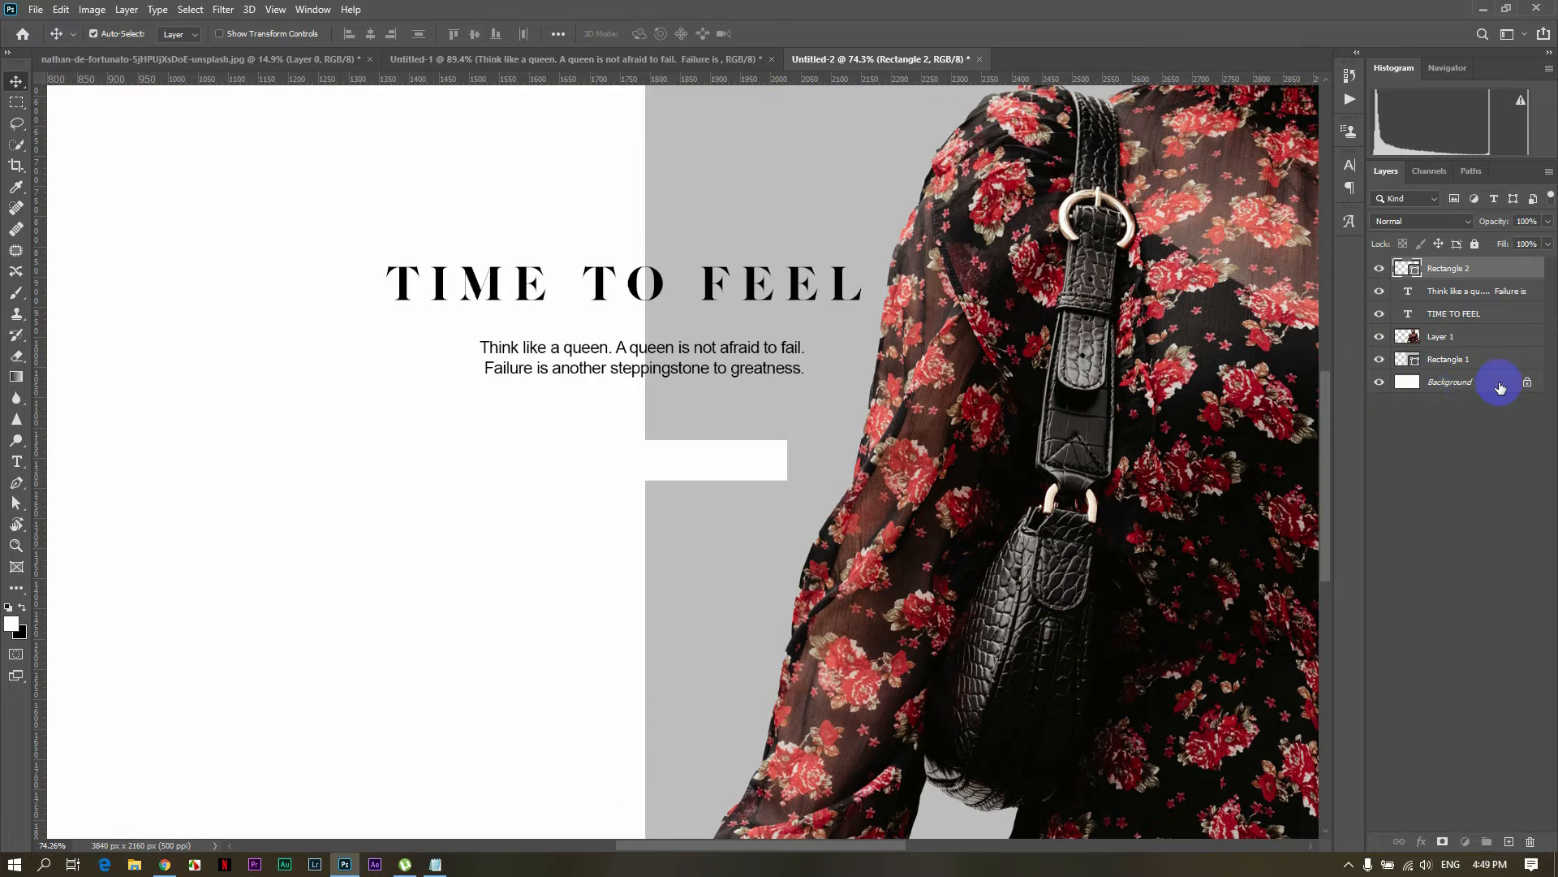
left_click(1525, 383)
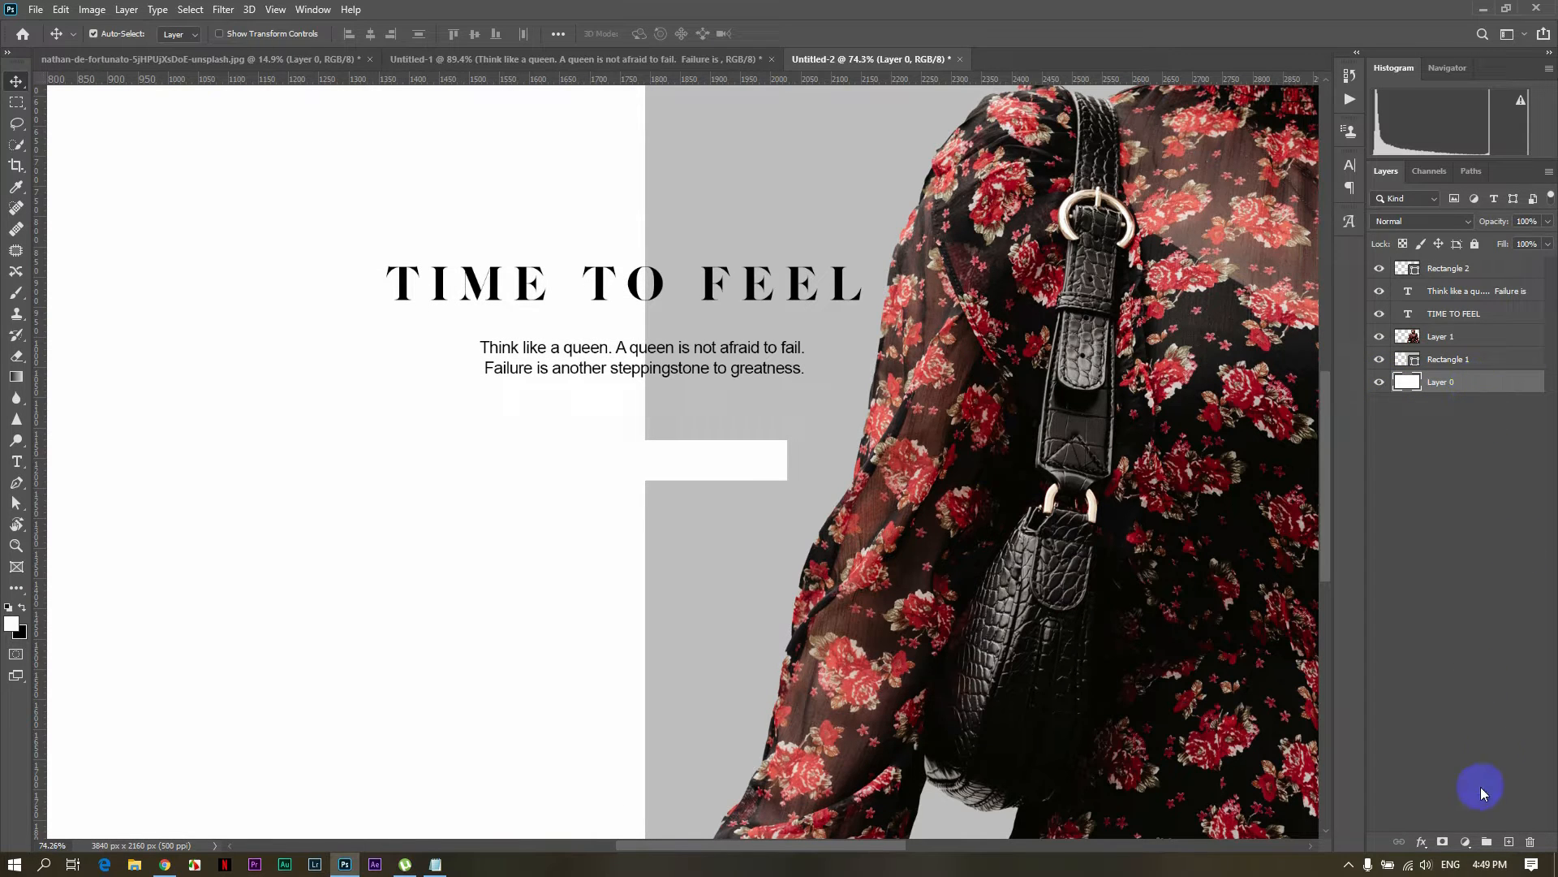
left_click(1465, 841)
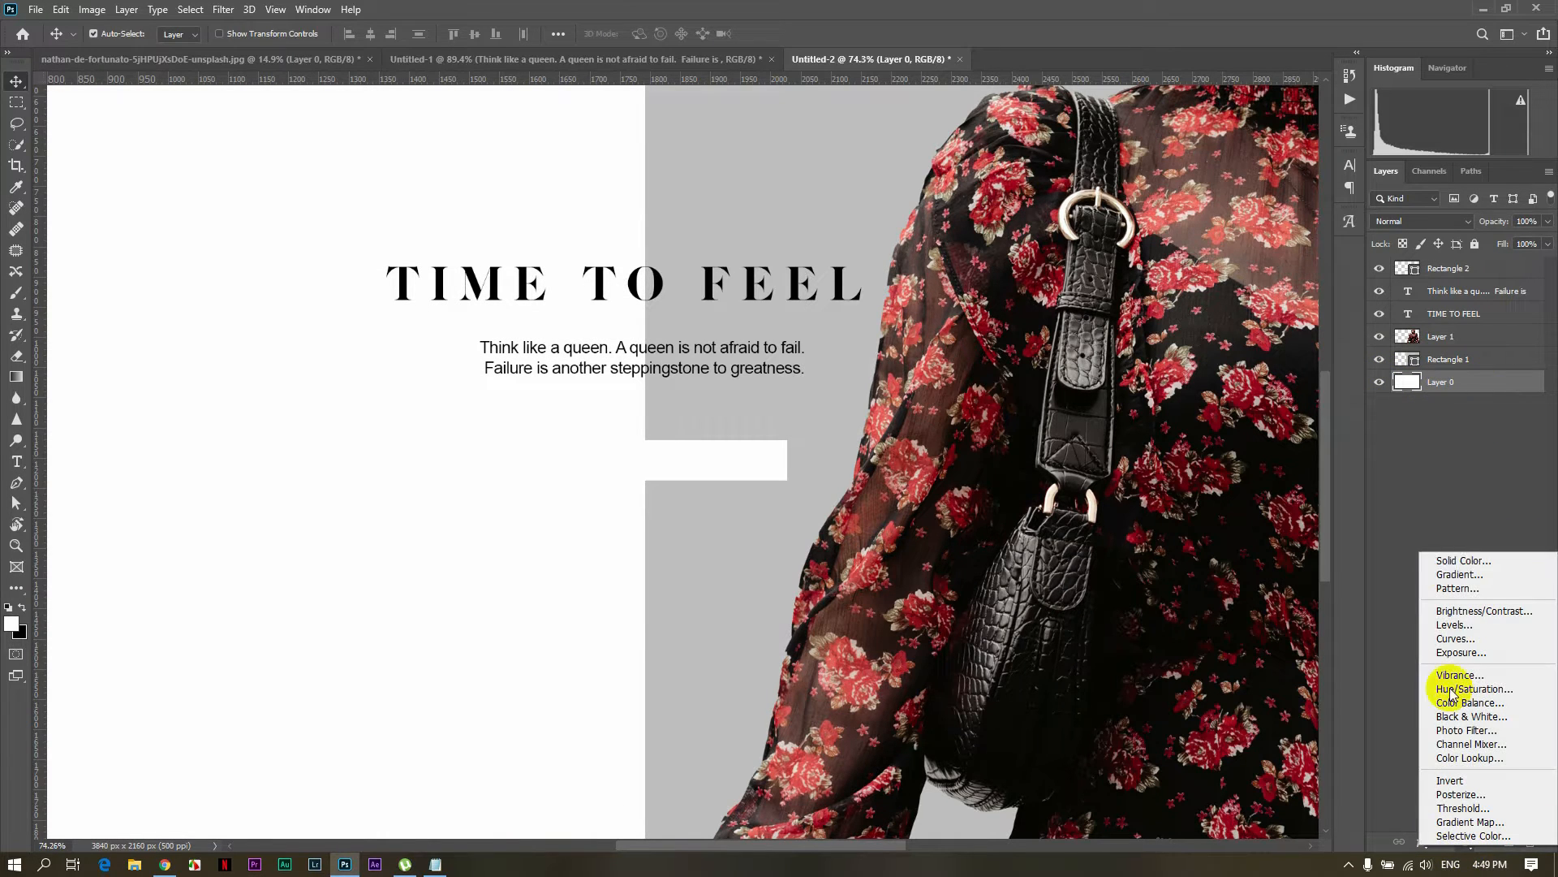
left_click(1424, 566)
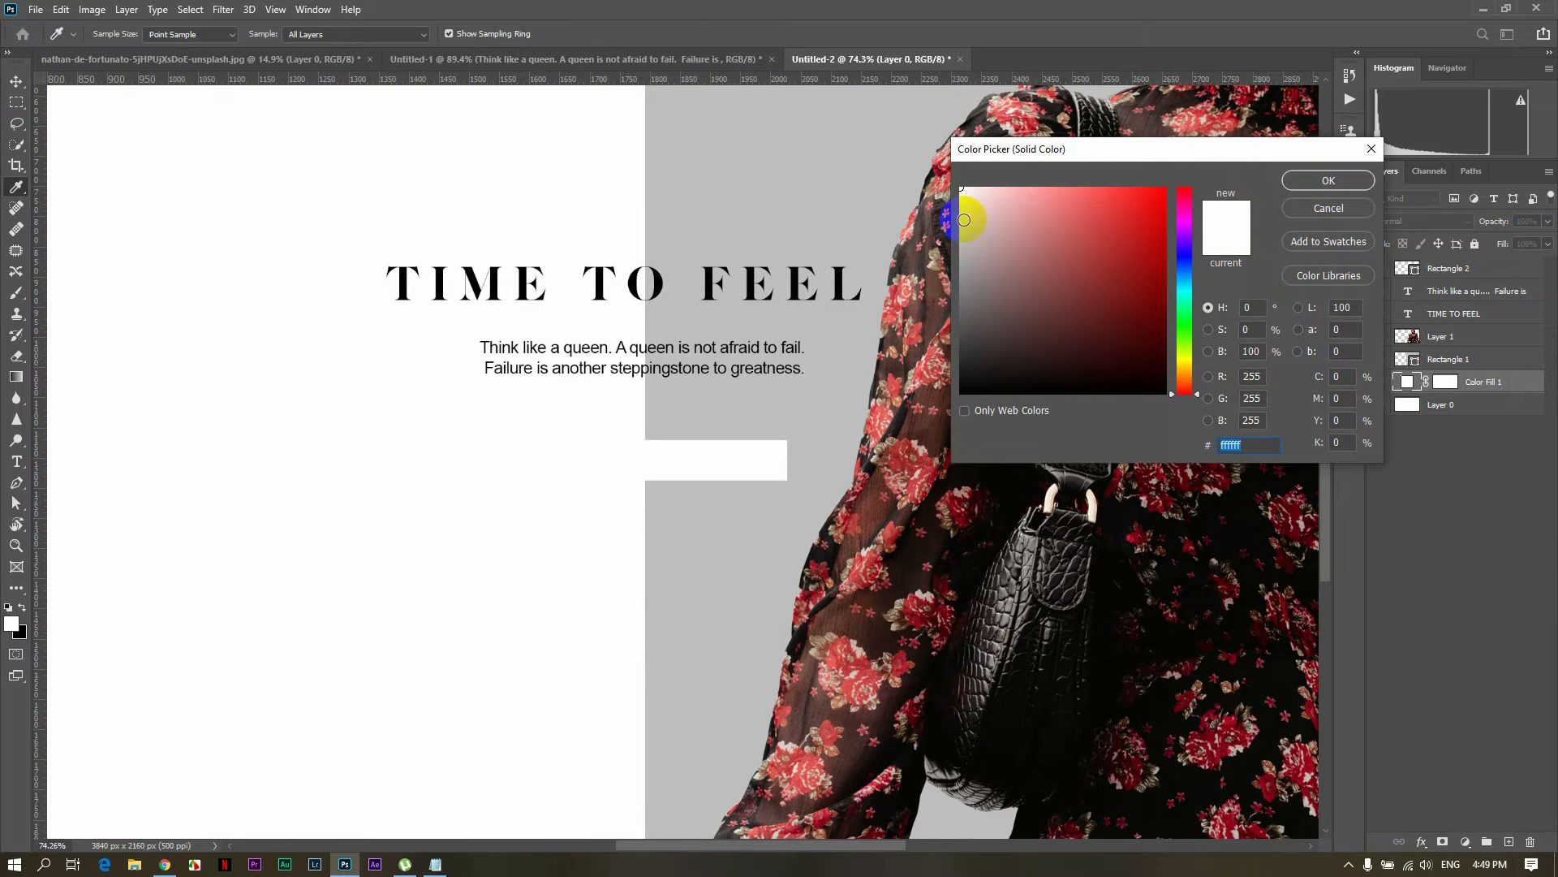
left_click(961, 205)
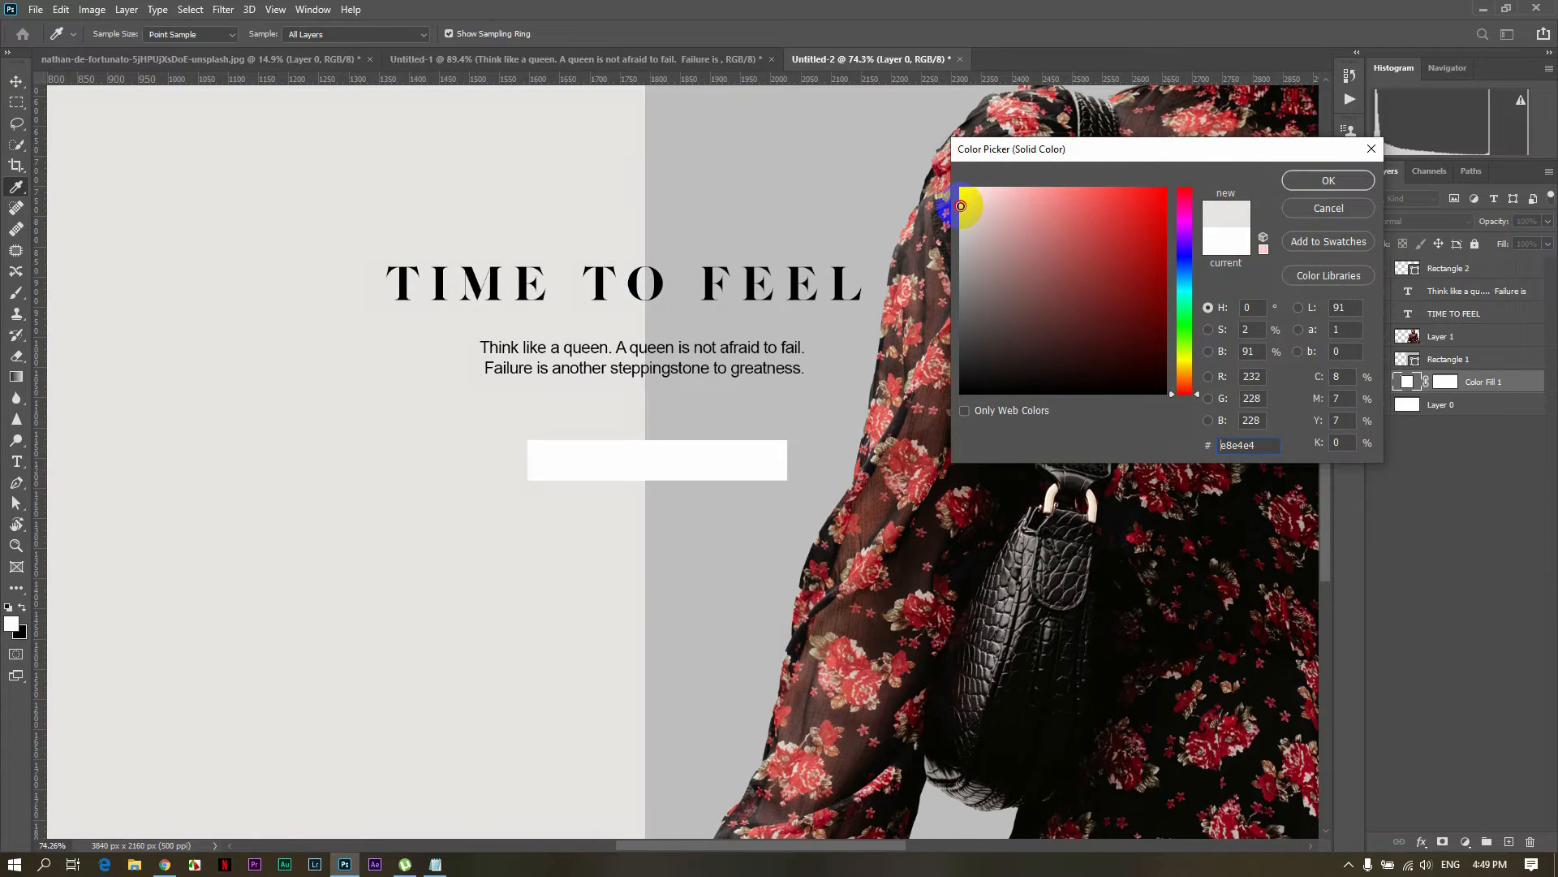
left_click_drag(960, 211, 960, 218)
left_click(1326, 181)
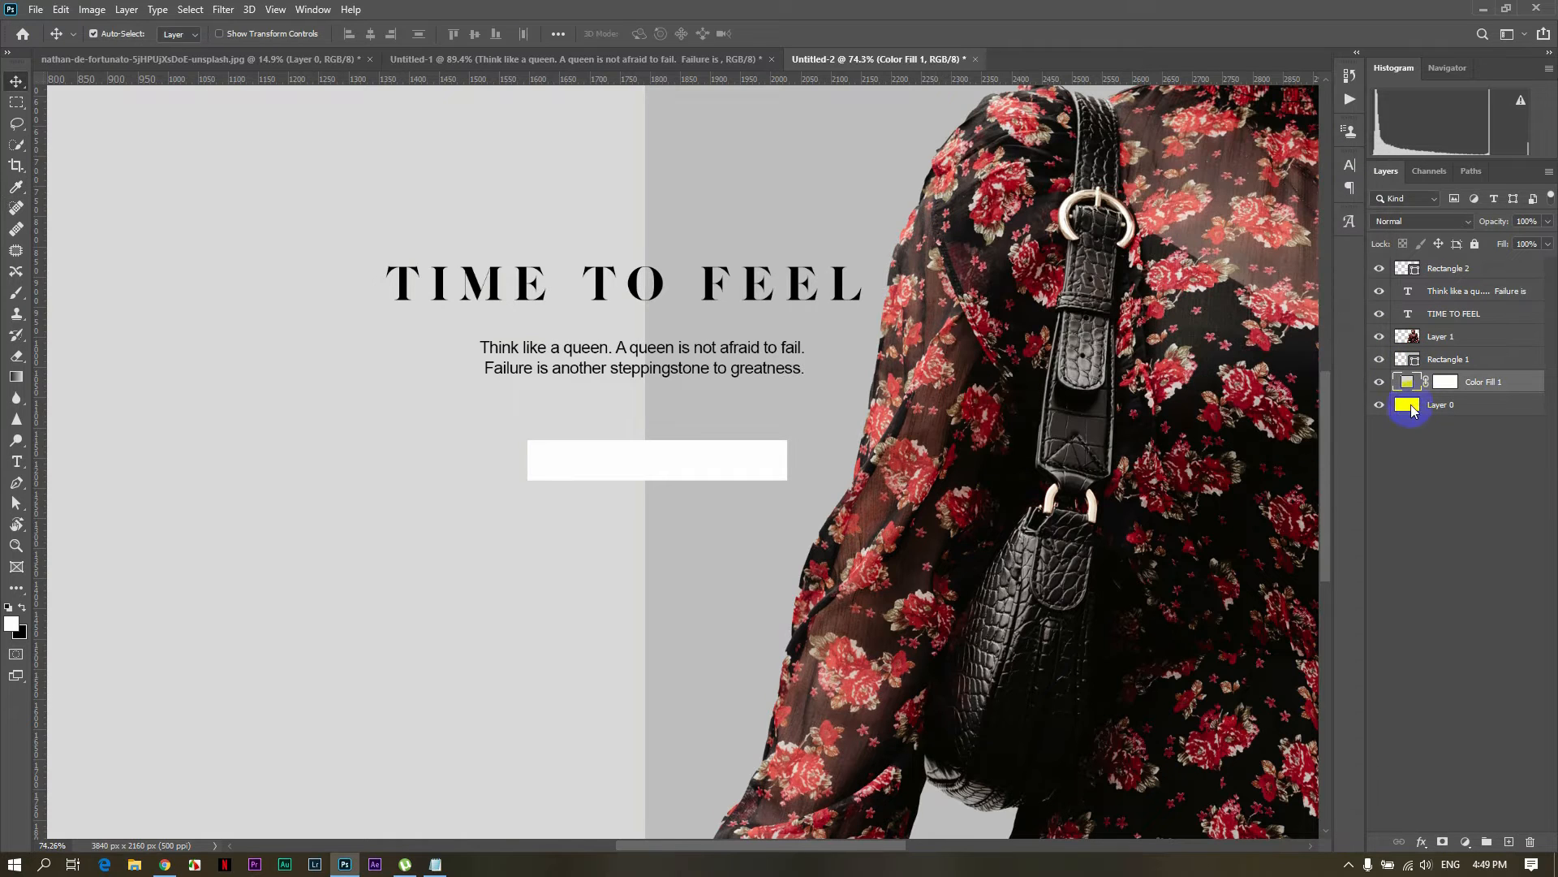
Shift the small white rectangle sideways so it is centered beneath the quote
left_click(1439, 271)
left_click_drag(657, 461, 642, 462)
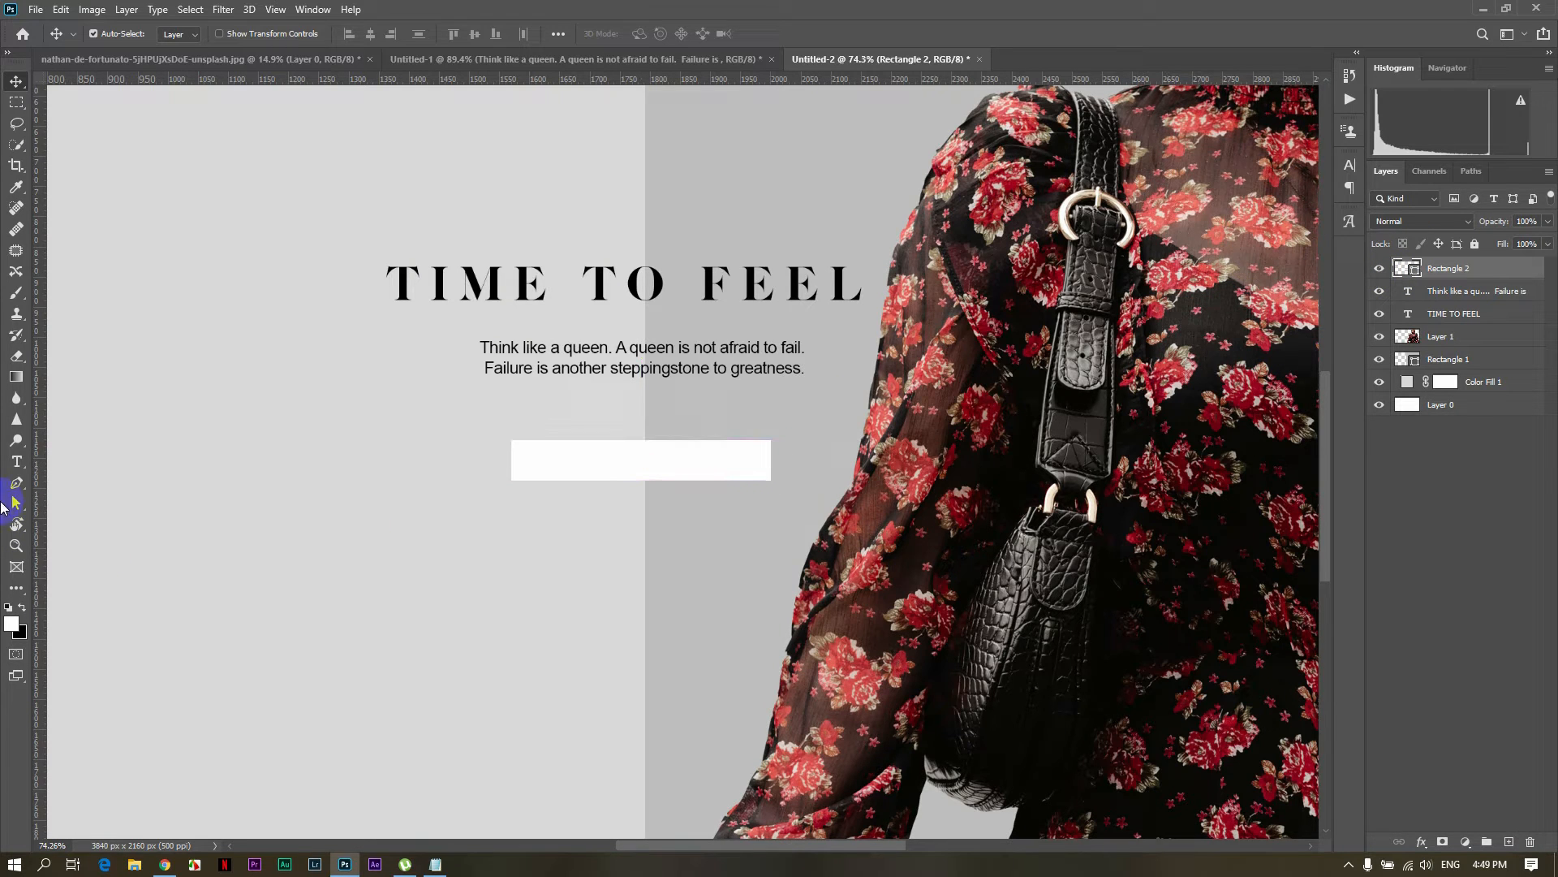
Add a text box inside the white rectangle and replace its placeholder text with DISCOVER MORE
left_click(16, 462)
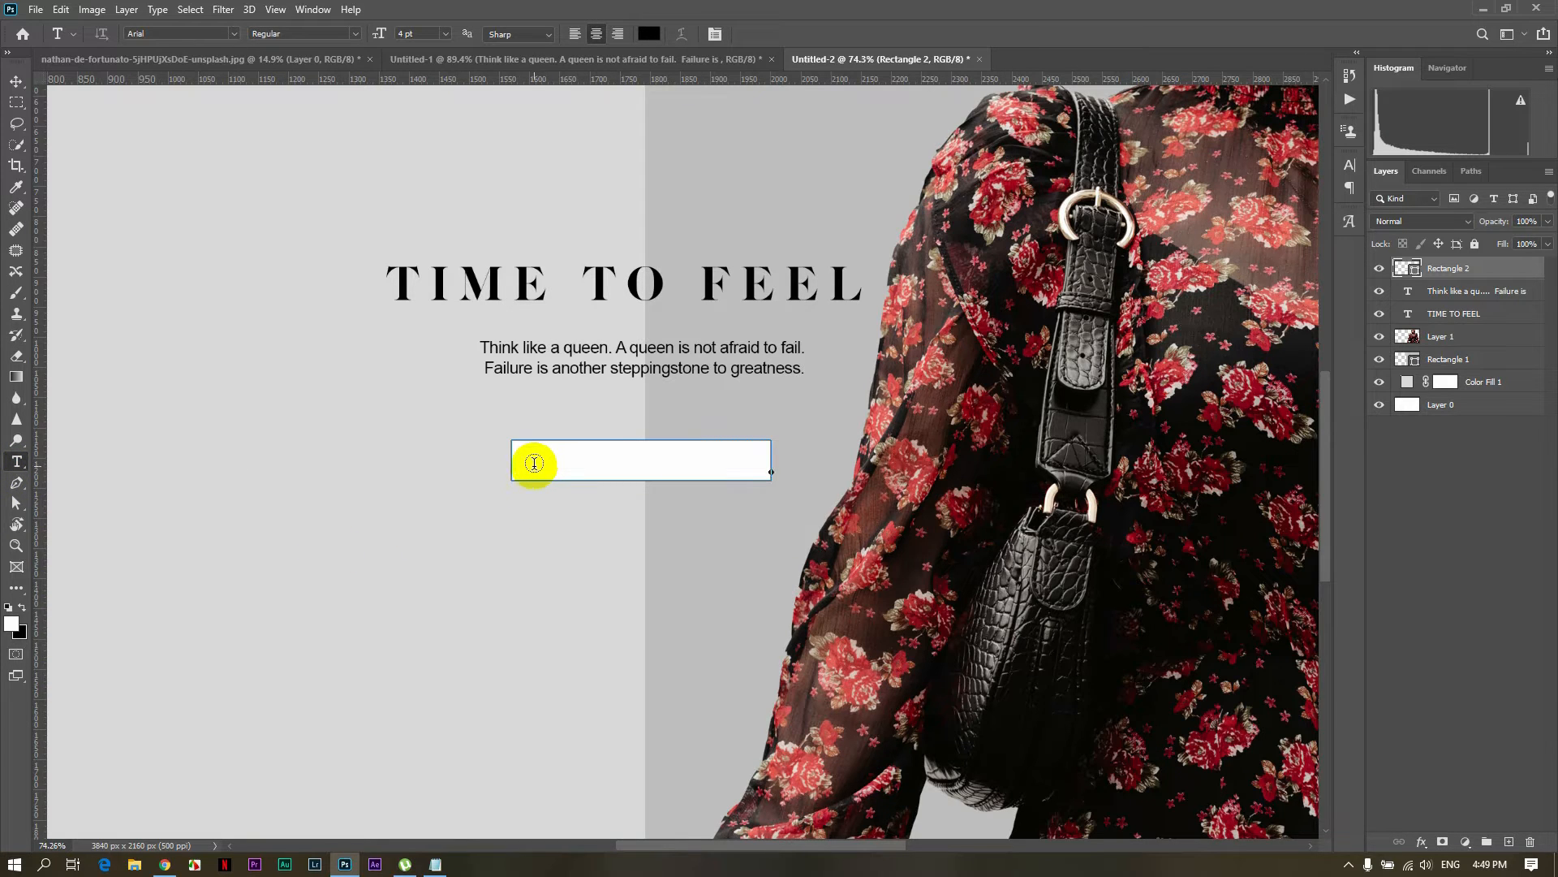
left_click(534, 464)
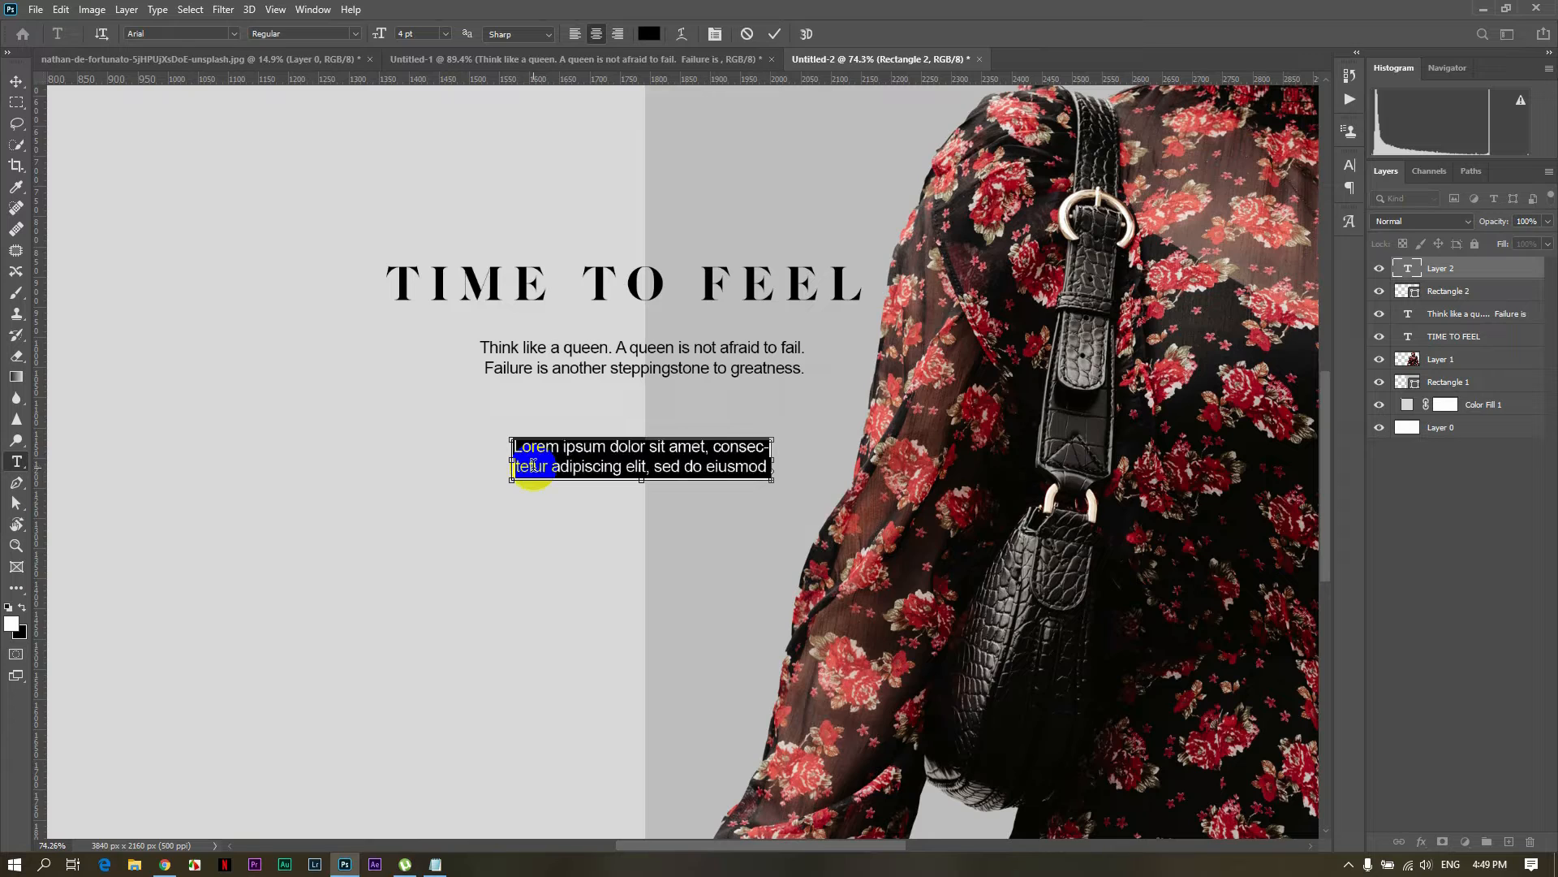
key("BackSpace")
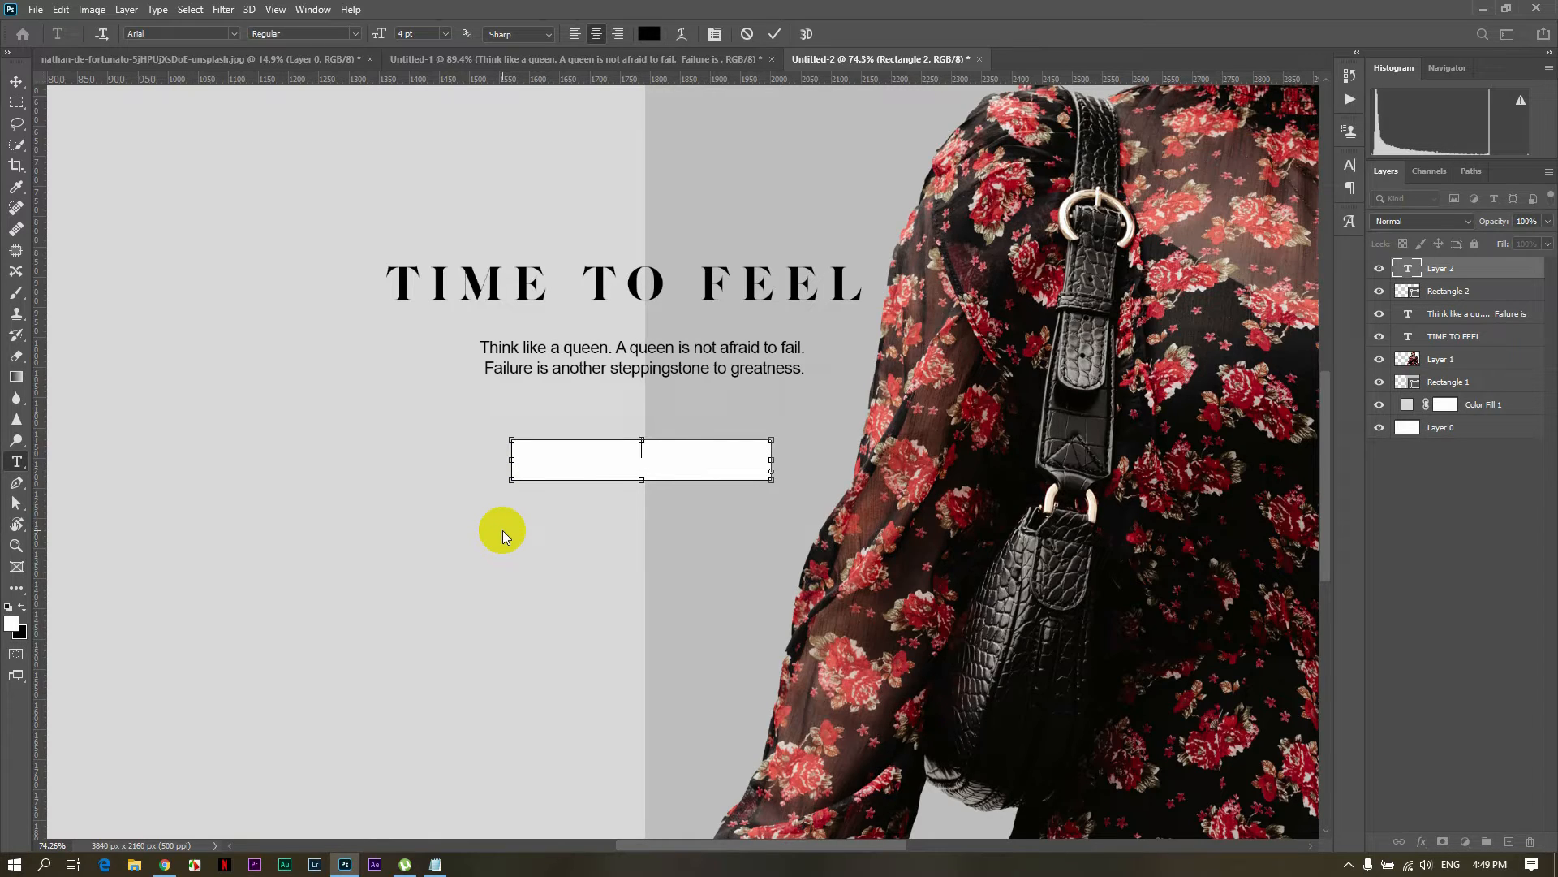
type("DISCOVER MORE")
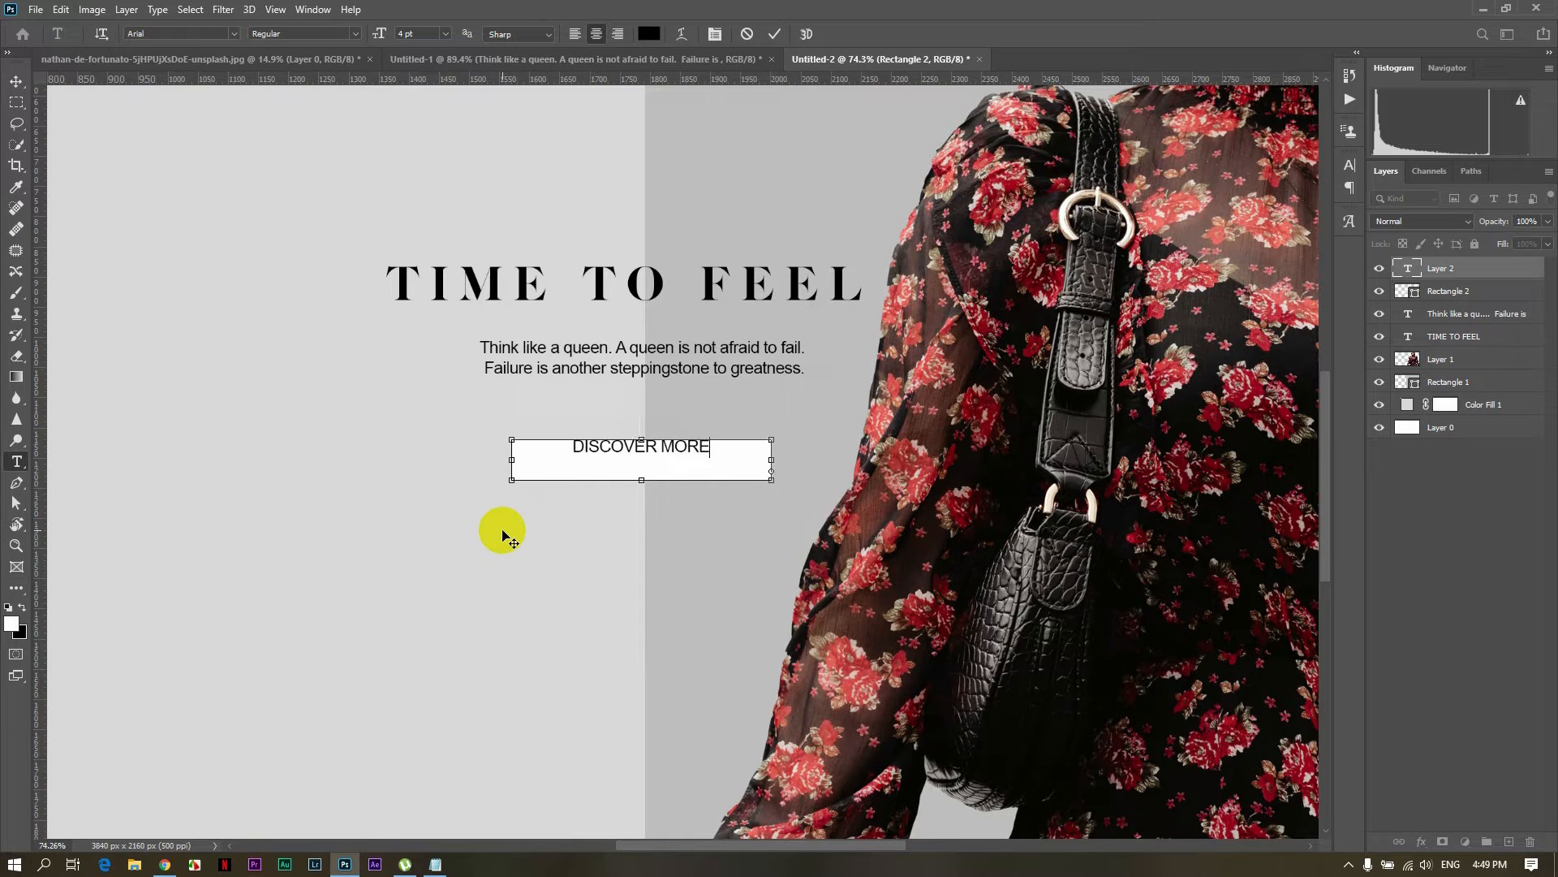
Apply the Book Antiqua font to the whole DISCOVER MORE text and open its character settings
left_click_drag(715, 446, 572, 446)
left_click(230, 34)
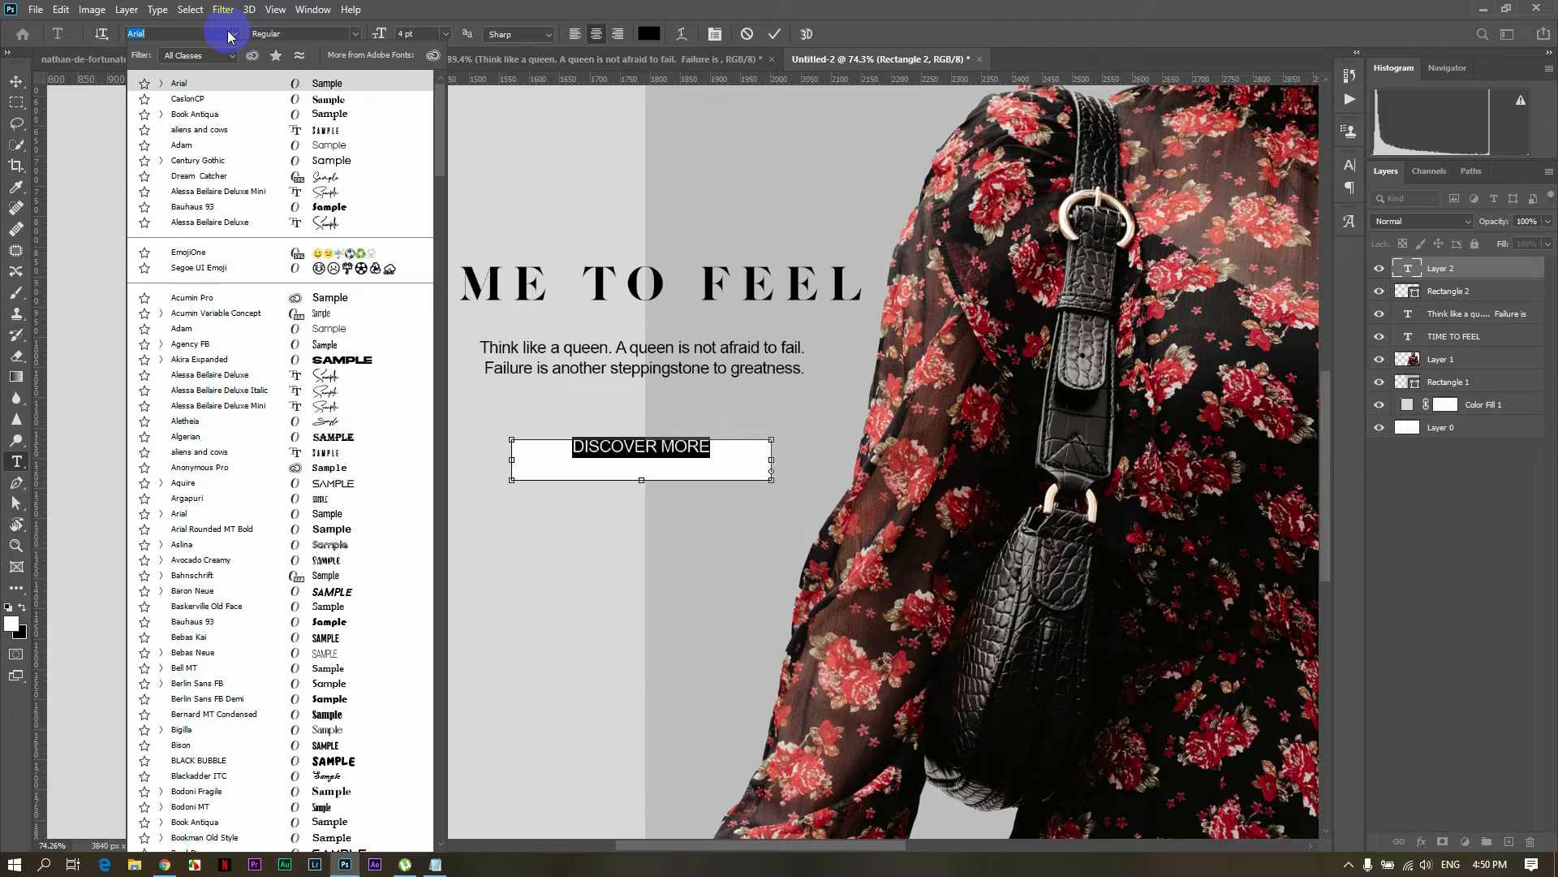
left_click(232, 120)
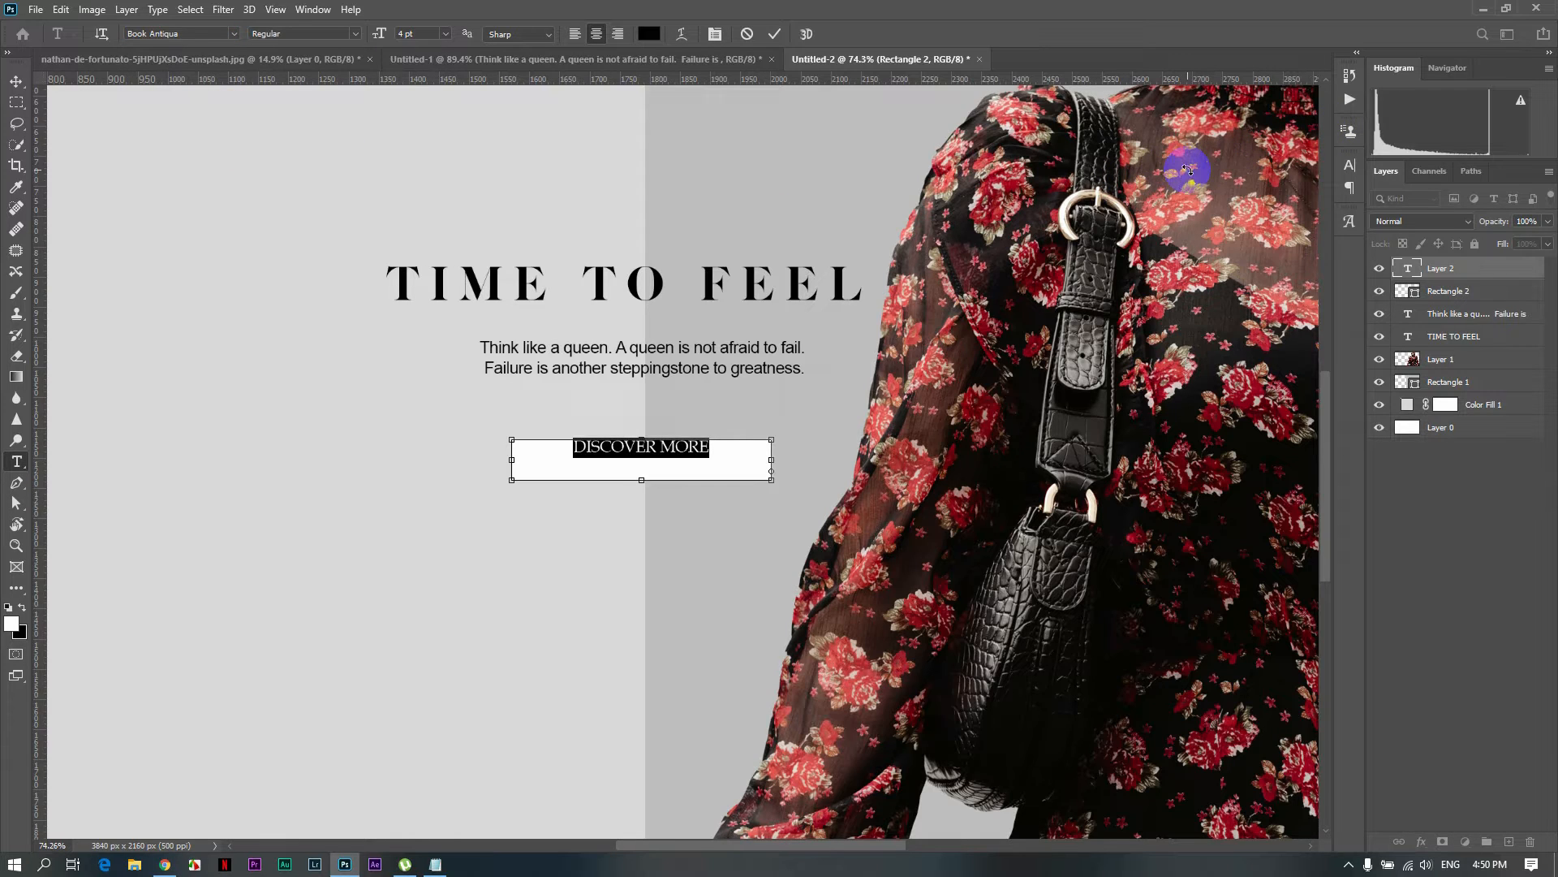
key("ctrl+t")
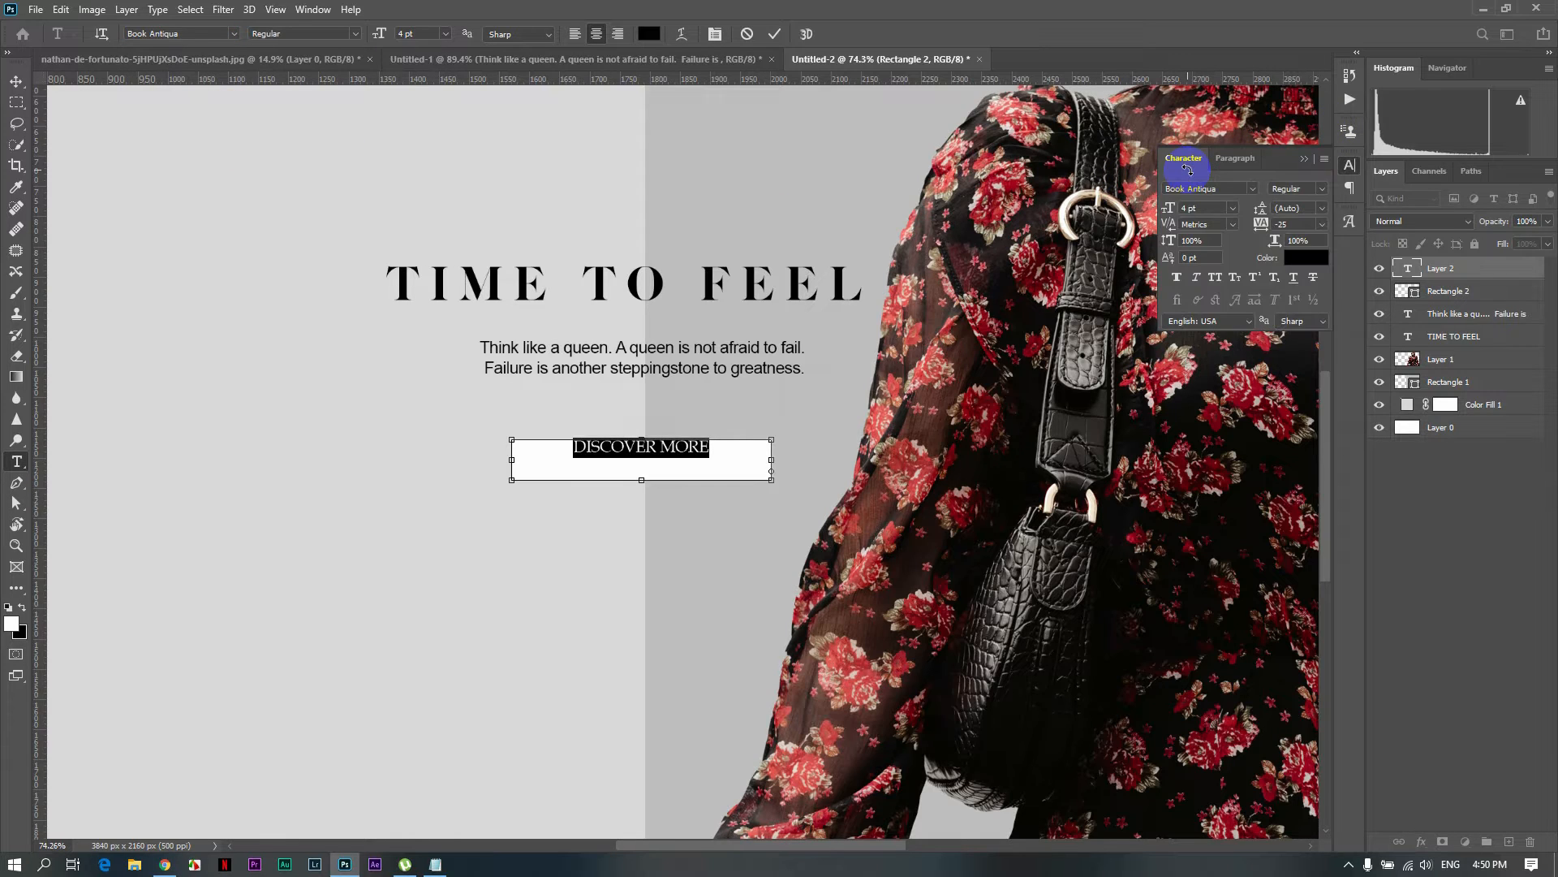
Set the tracking of the DISCOVER MORE text to 100
left_click(1326, 230)
left_click(1317, 369)
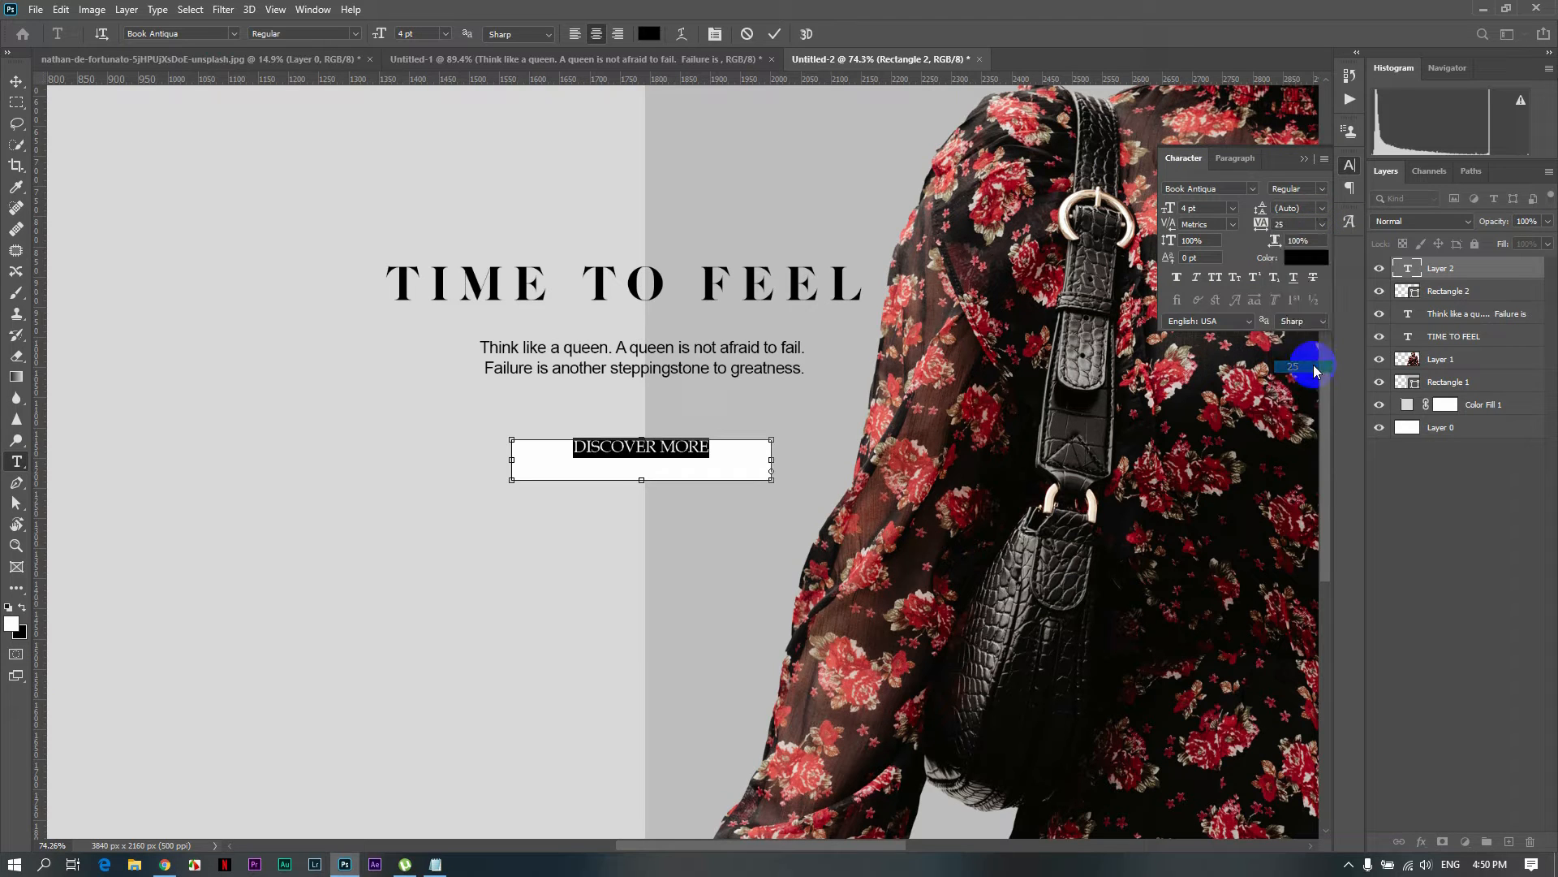
left_click(1323, 229)
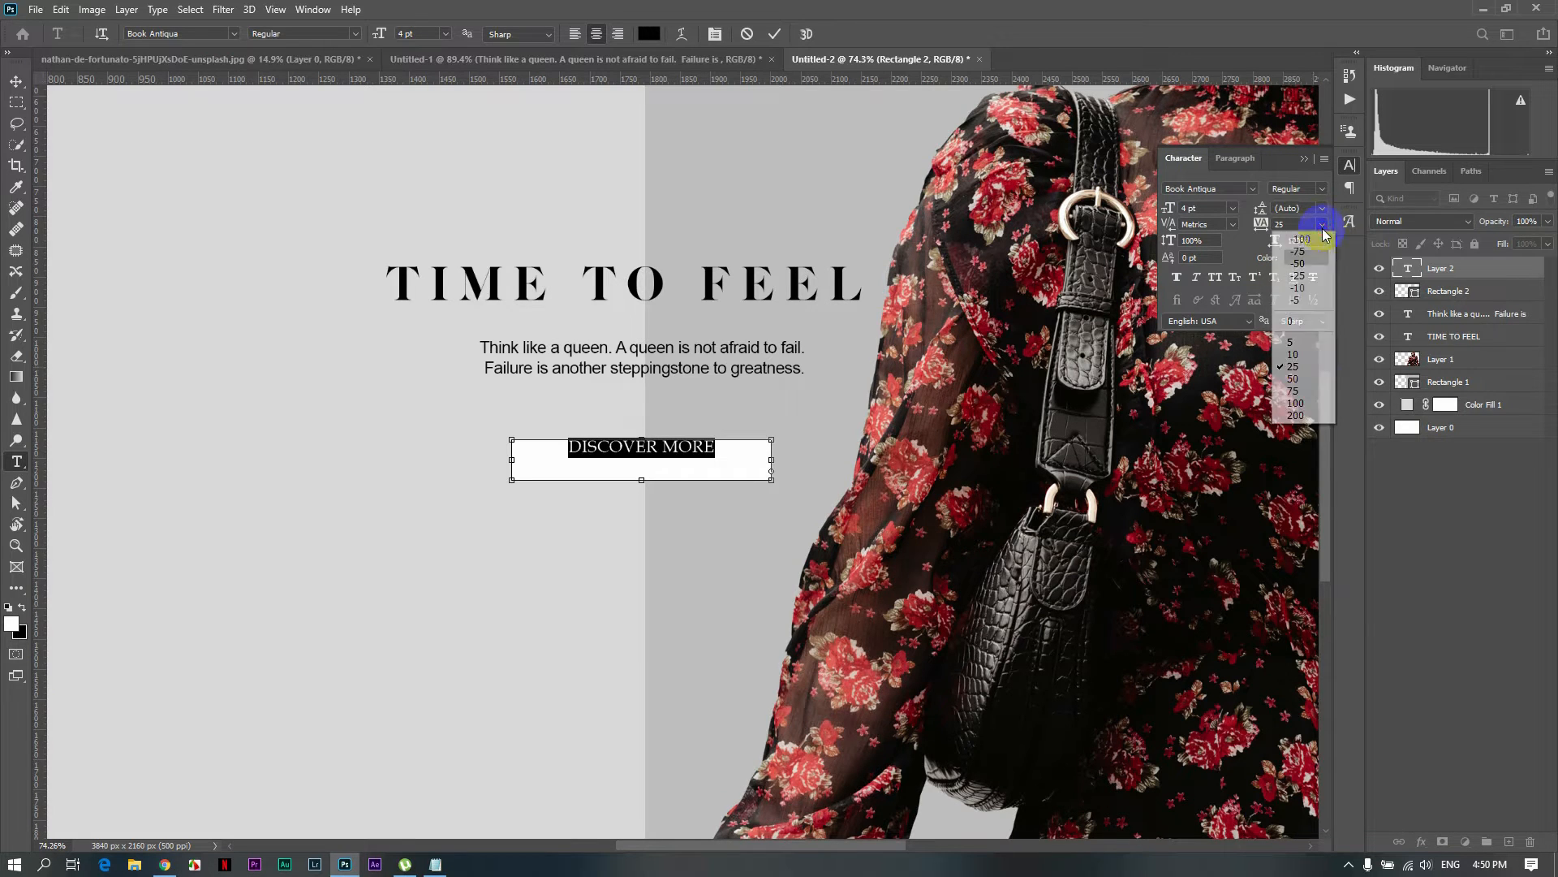
left_click(1296, 403)
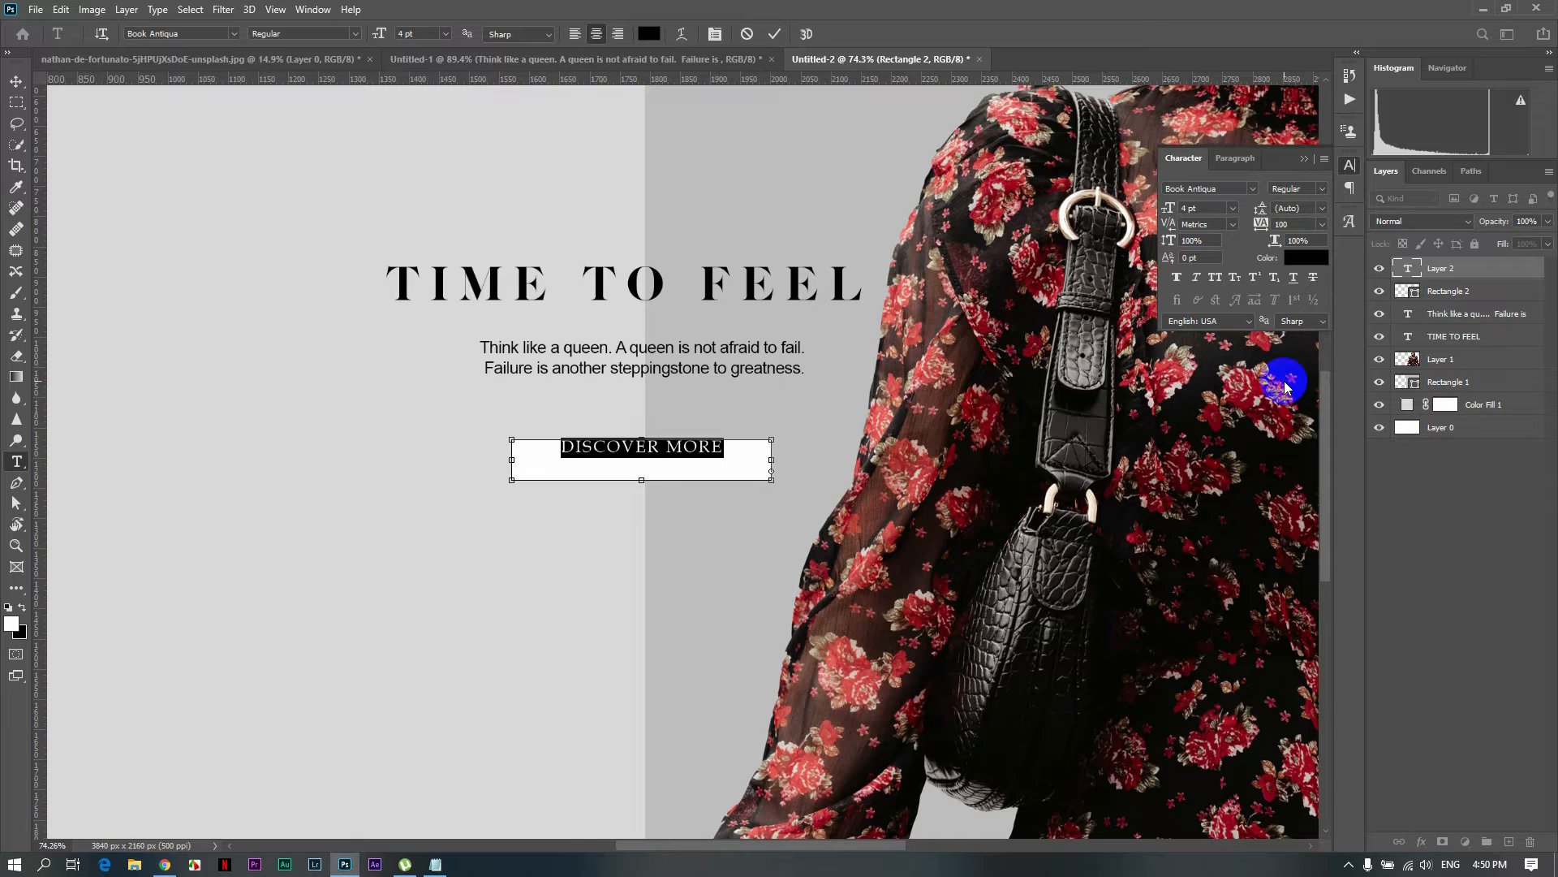
Move the DISCOVER MORE text down and toward the left end of the white rectangle, leaving free space after the words
left_click(12, 82)
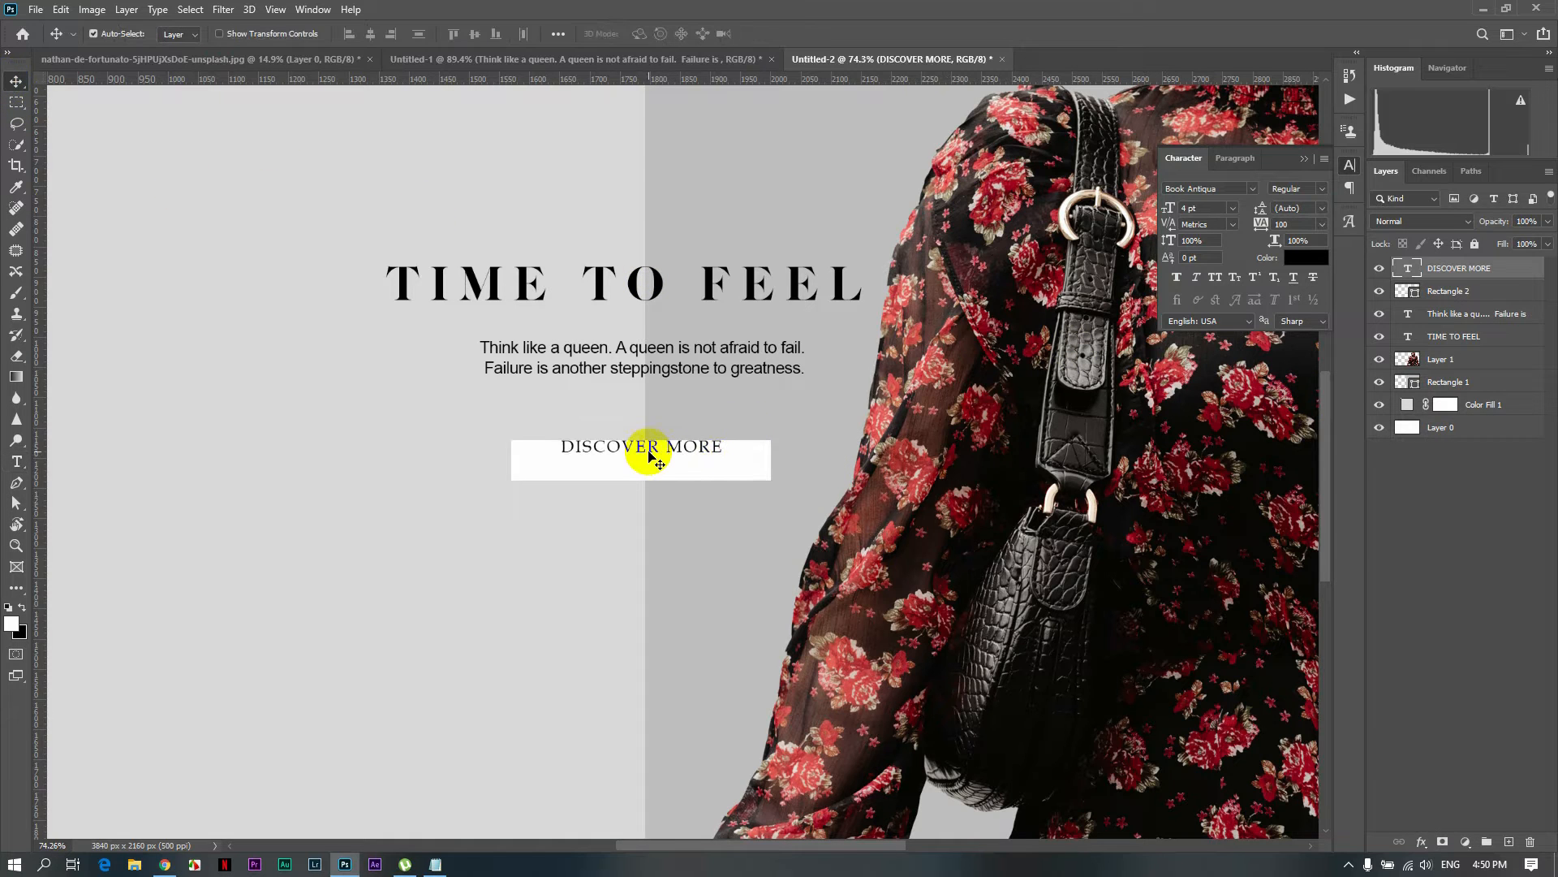
scroll(650, 449, "up", 6)
scroll(659, 461, "up", 1)
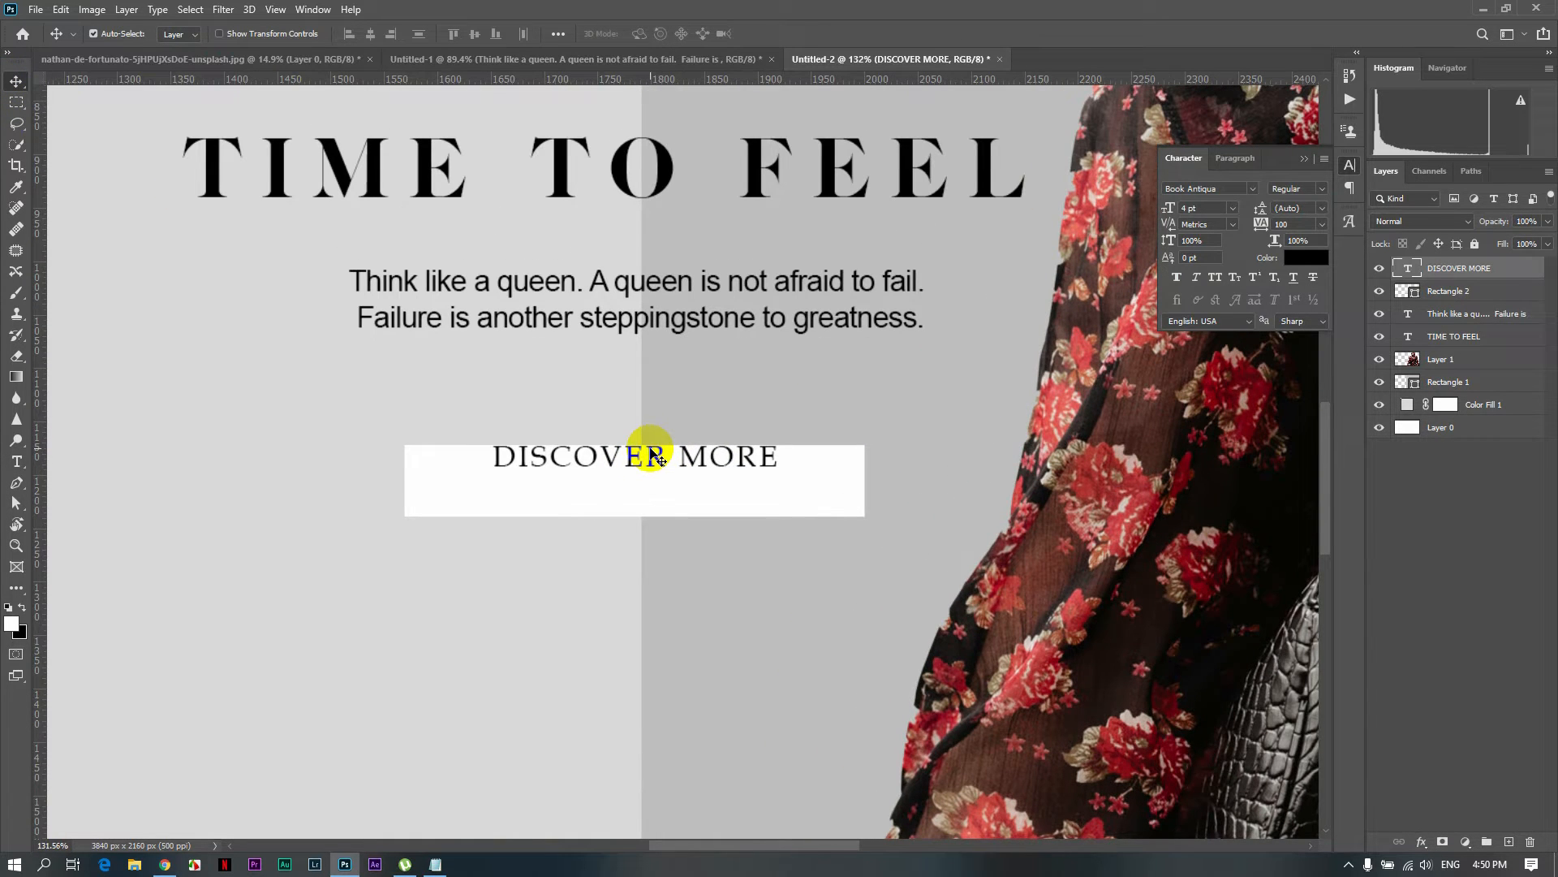
left_click_drag(656, 461, 580, 482)
Set the DISCOVER MORE text size to 5 pt and shift it sideways so it begins just inside the white rectangle's left edge
left_click(16, 461)
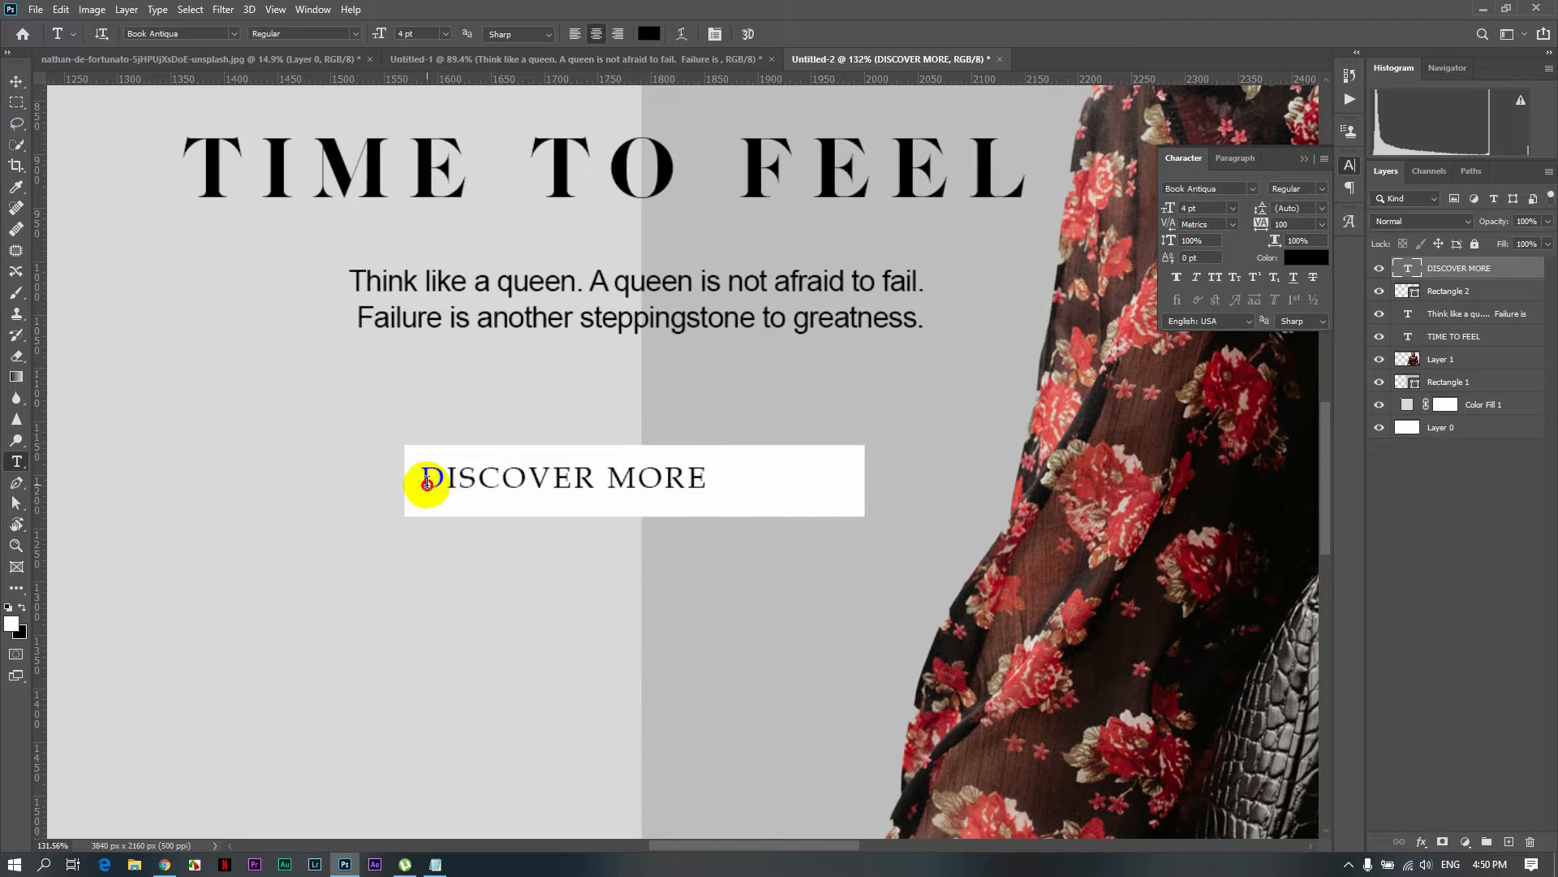
left_click_drag(424, 476, 678, 469)
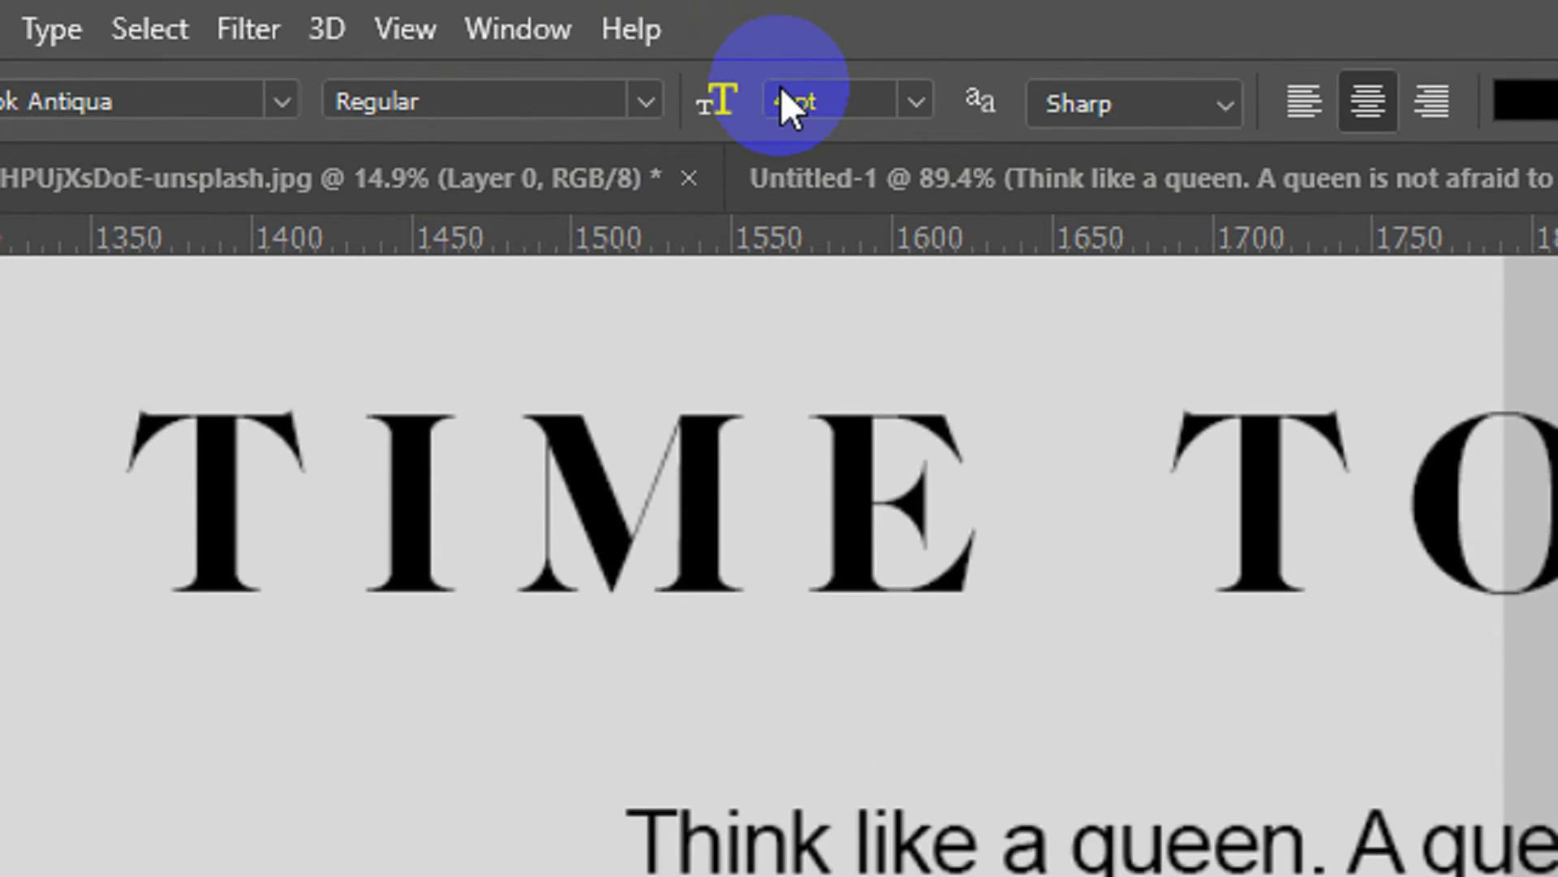
double_click(401, 34)
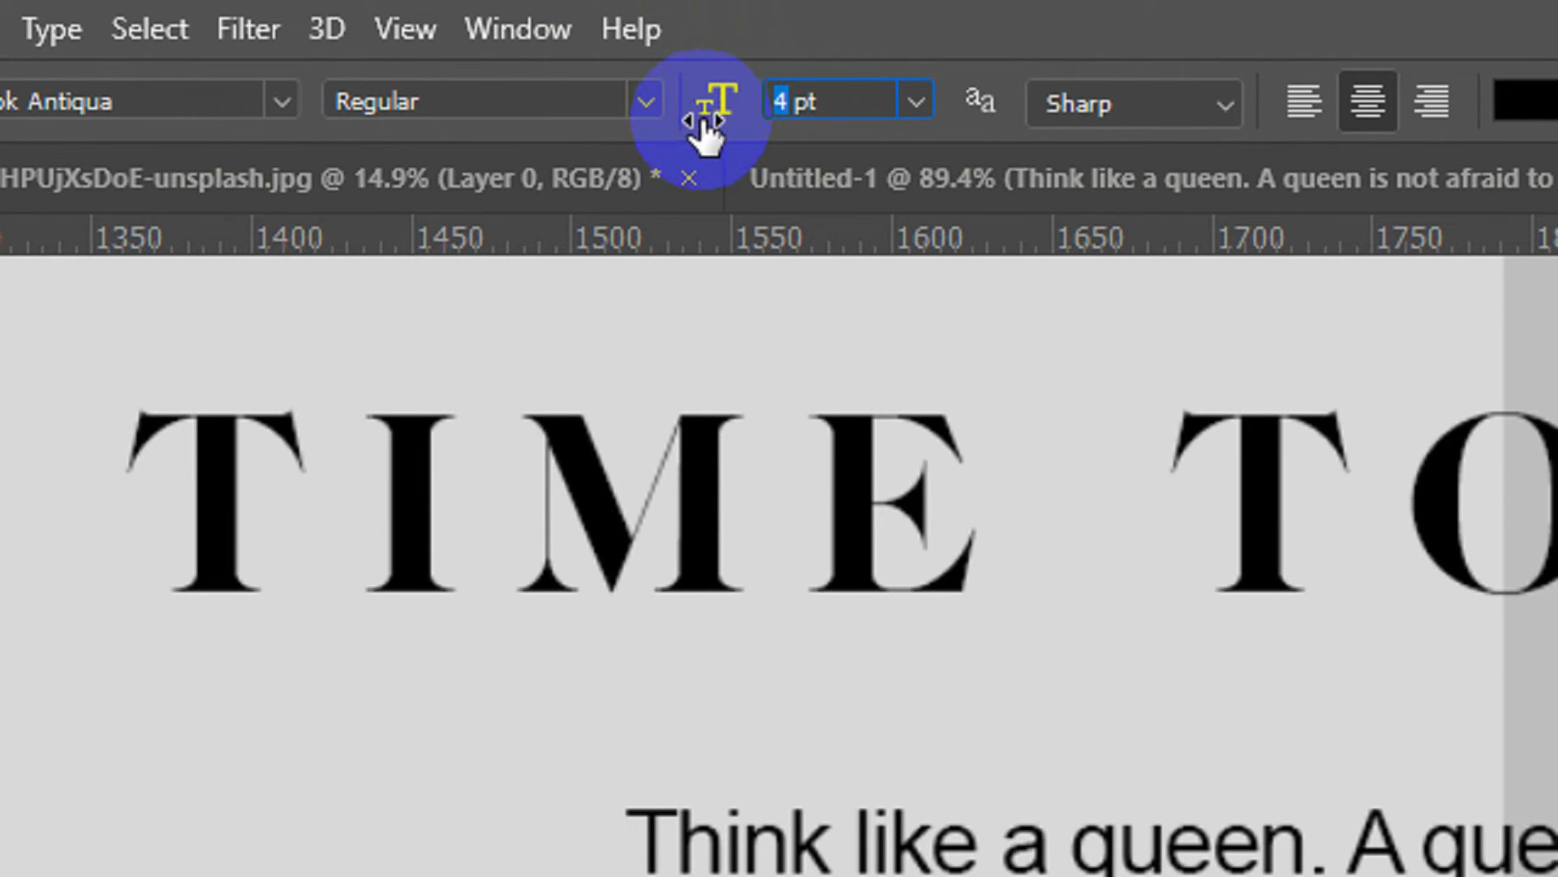
type("6")
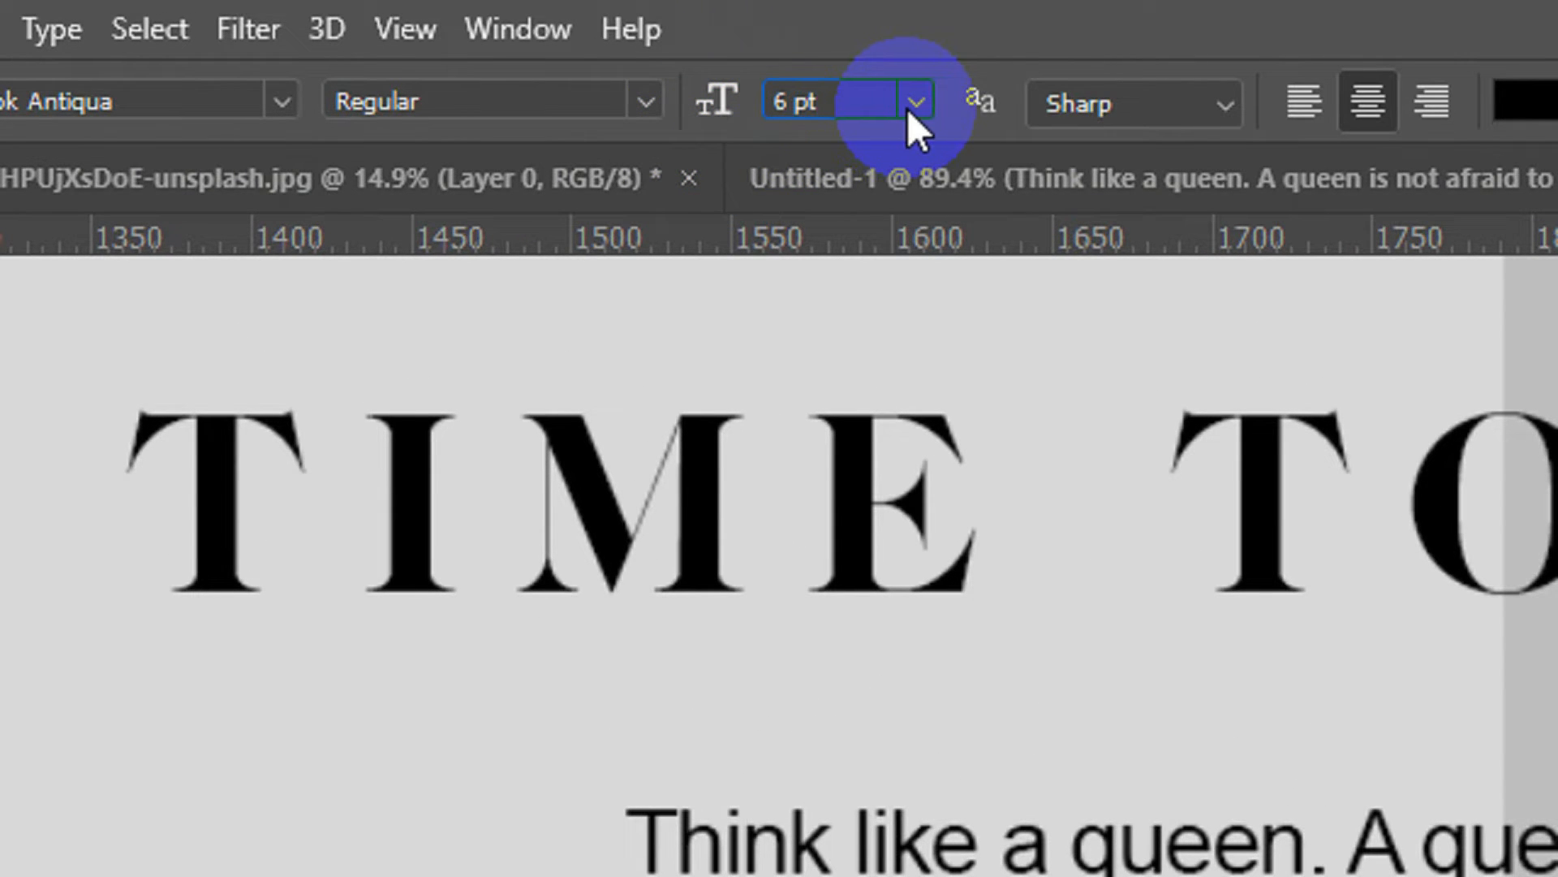
key("Return")
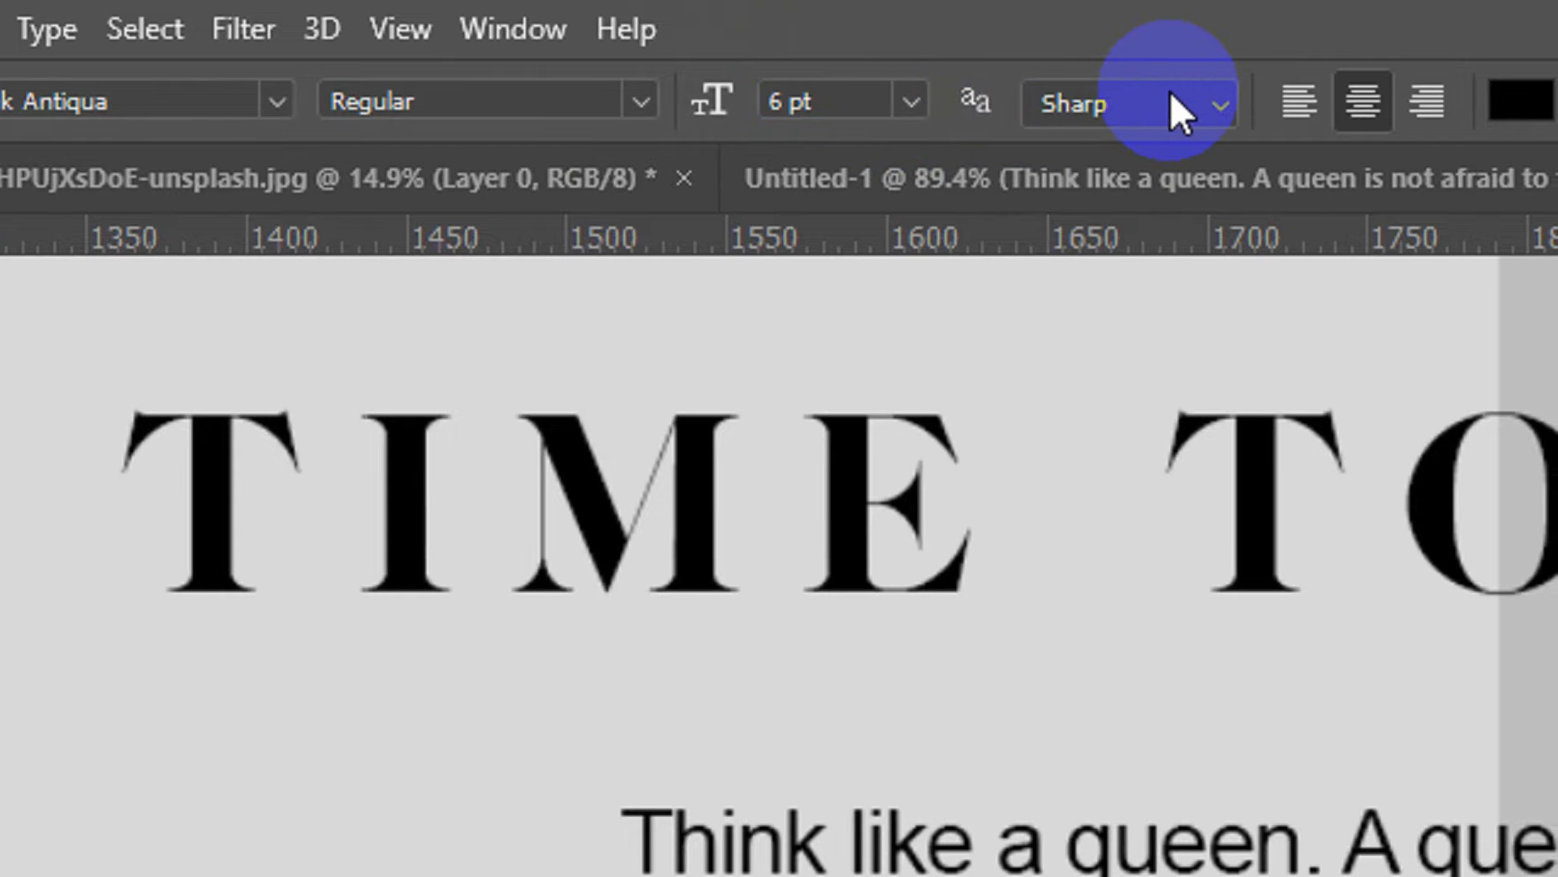
left_click(842, 105)
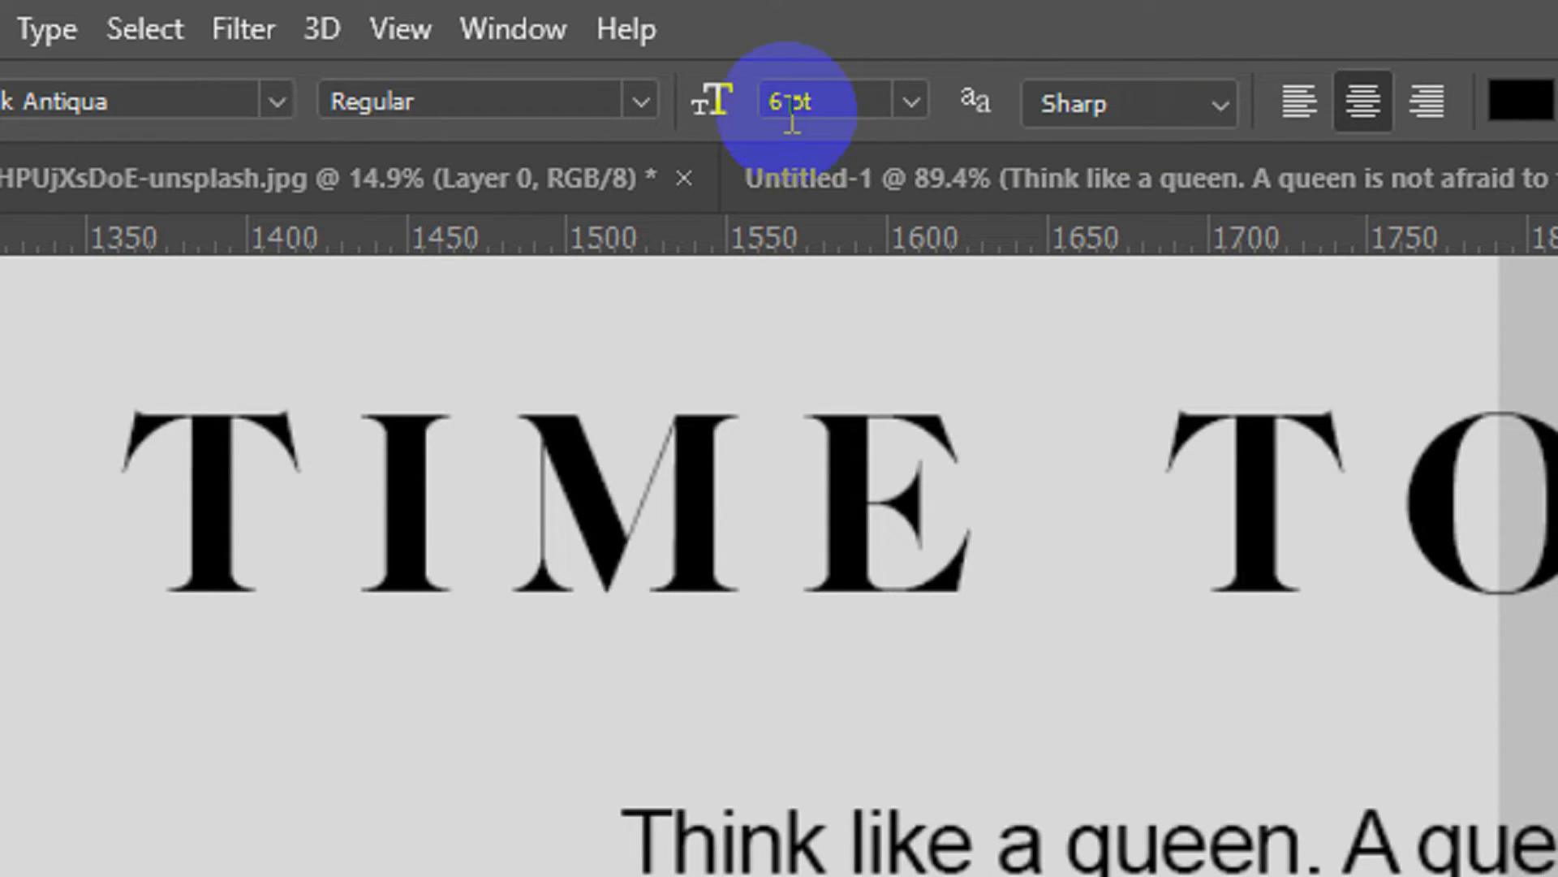
left_click_drag(792, 115, 752, 114)
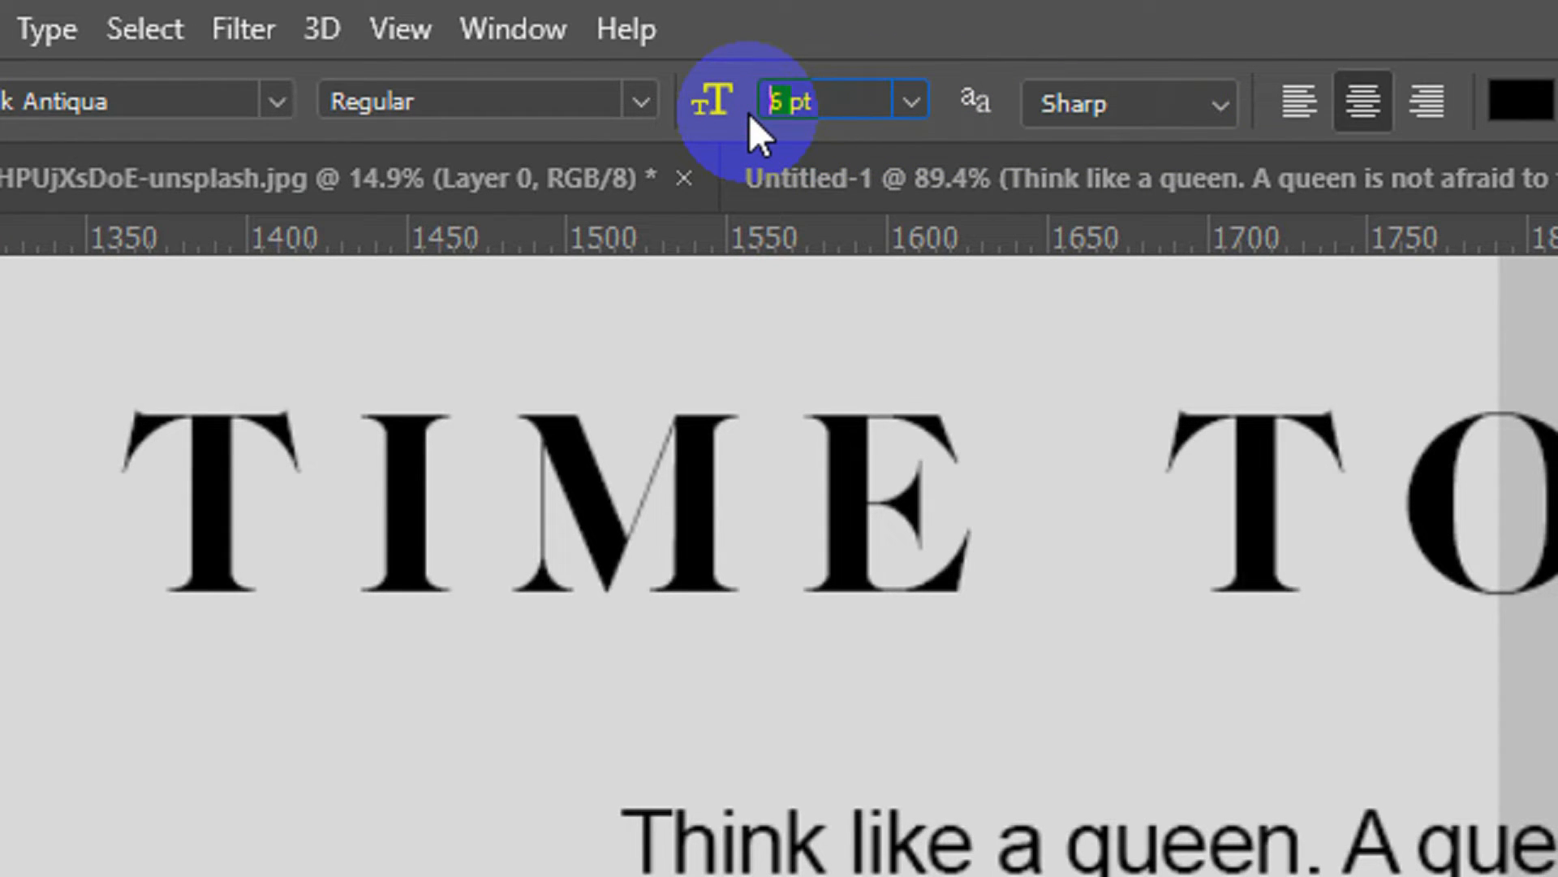
type("5")
key("Return")
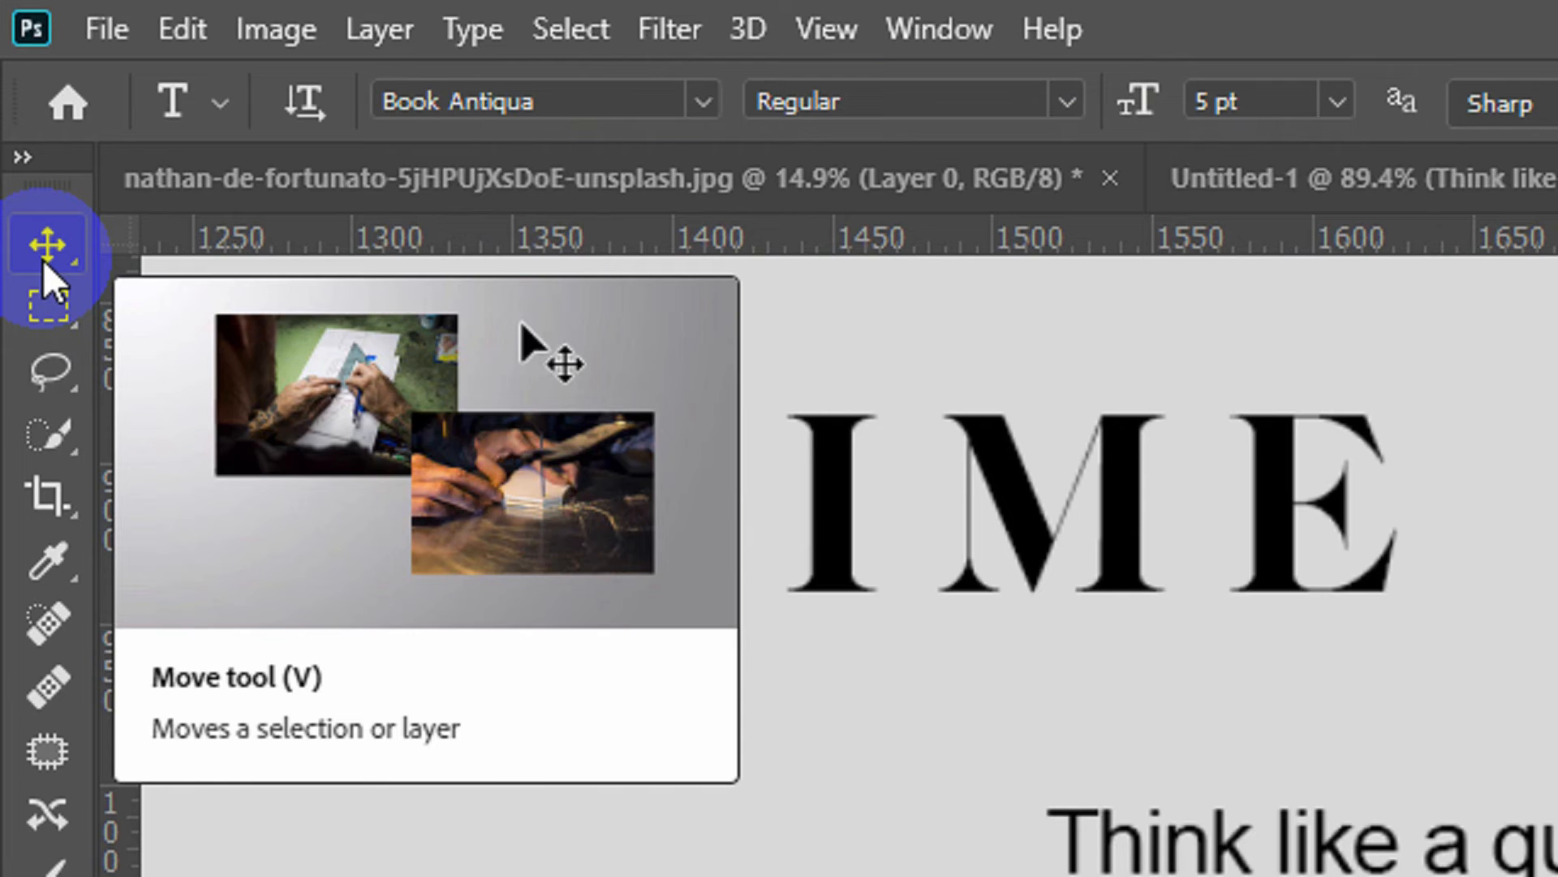
left_click(43, 259)
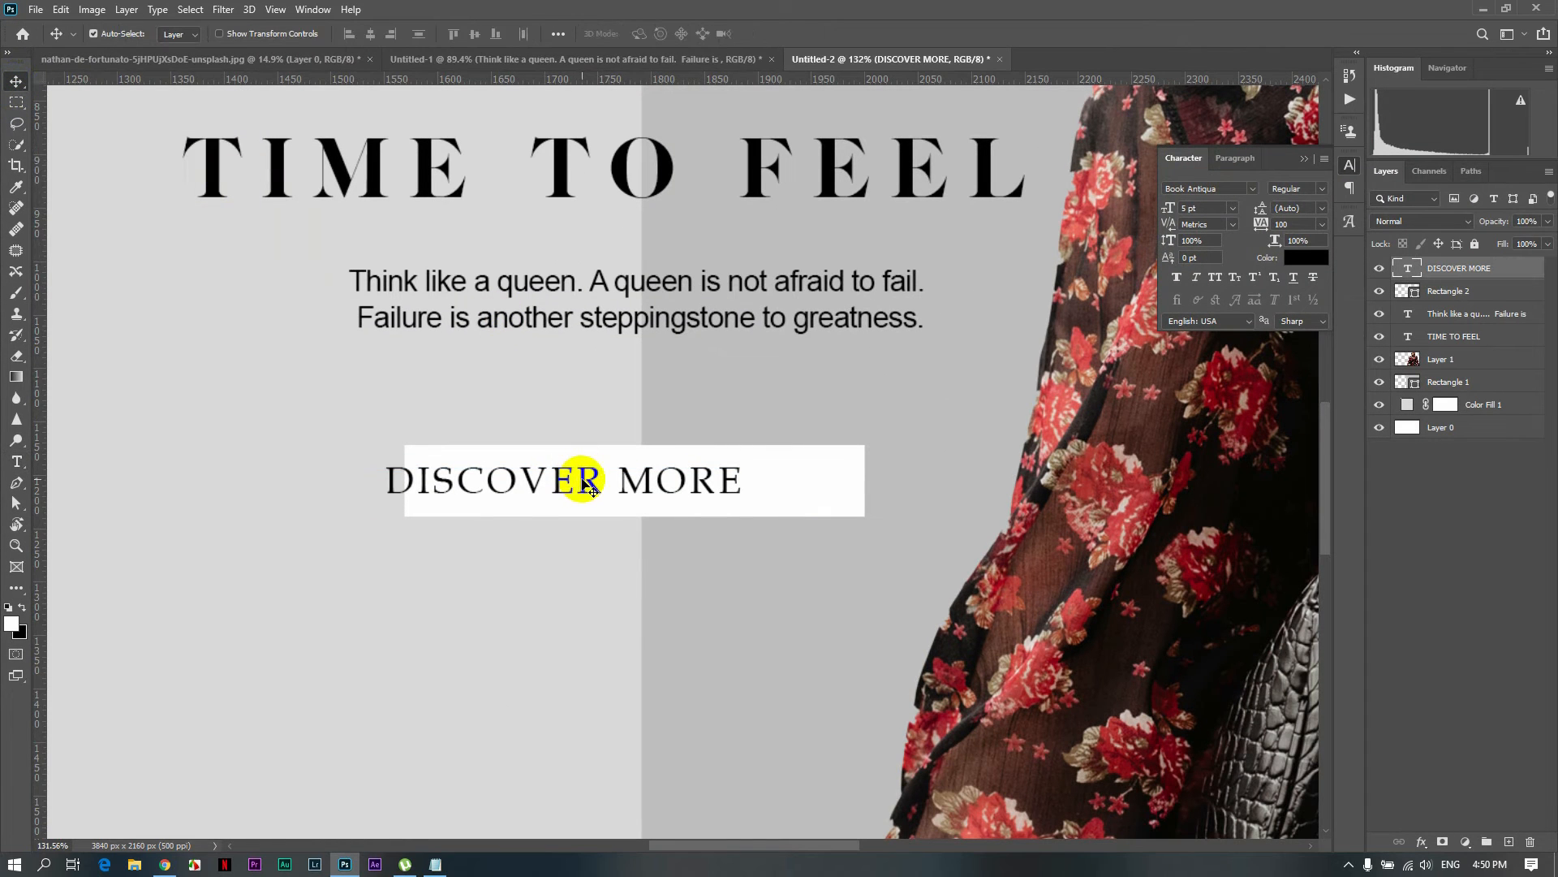
left_click_drag(588, 479, 612, 479)
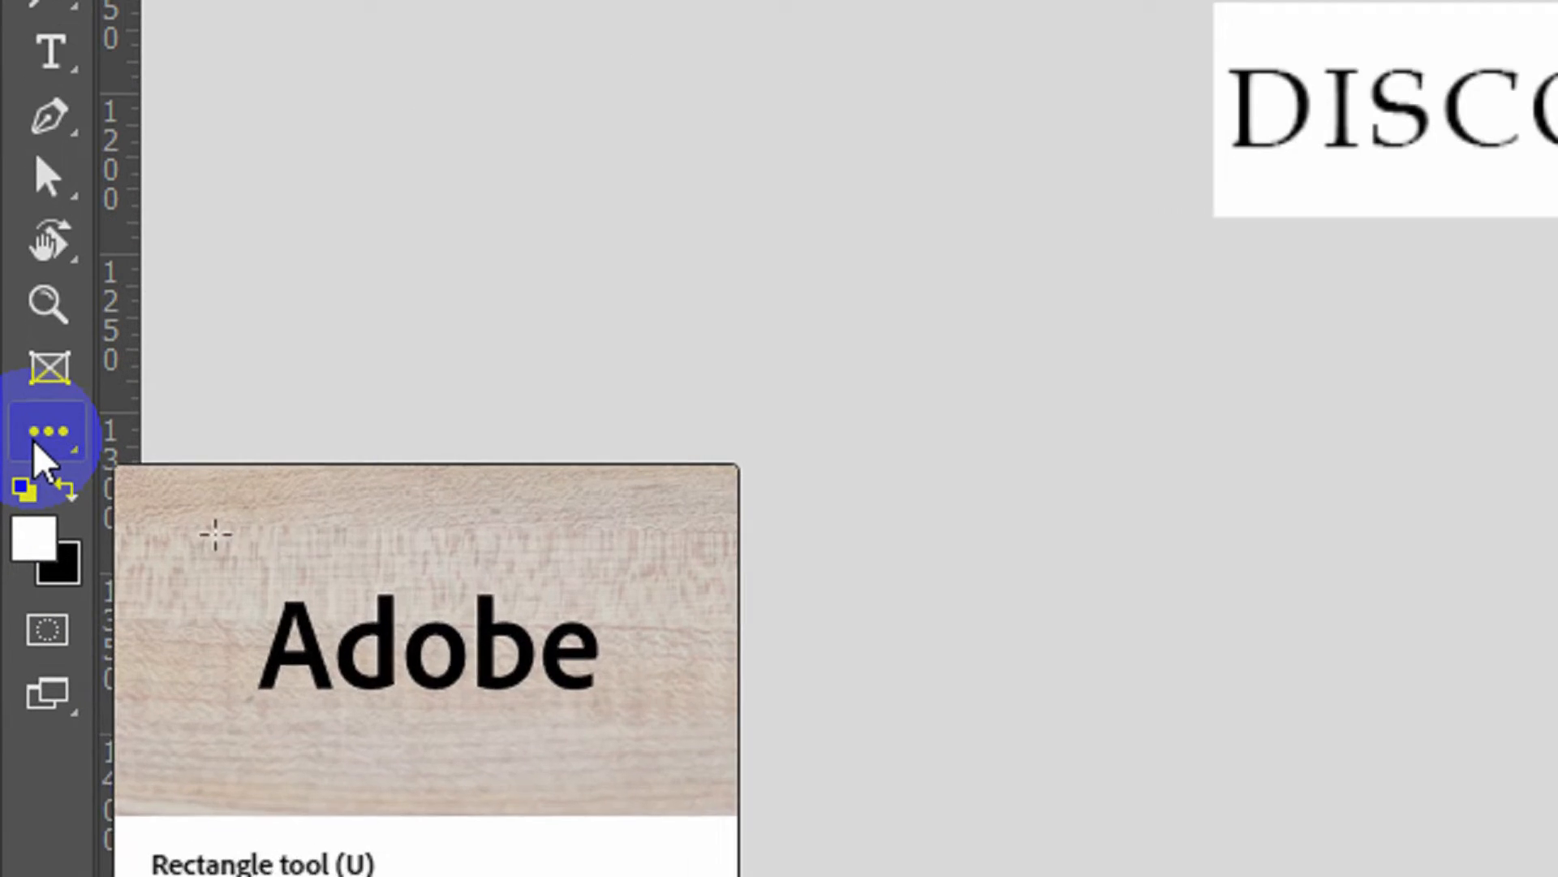
Draw a thin horizontal rounded rectangle about 77 x 2 px in the white button, right after the word MORE
left_click(14, 591)
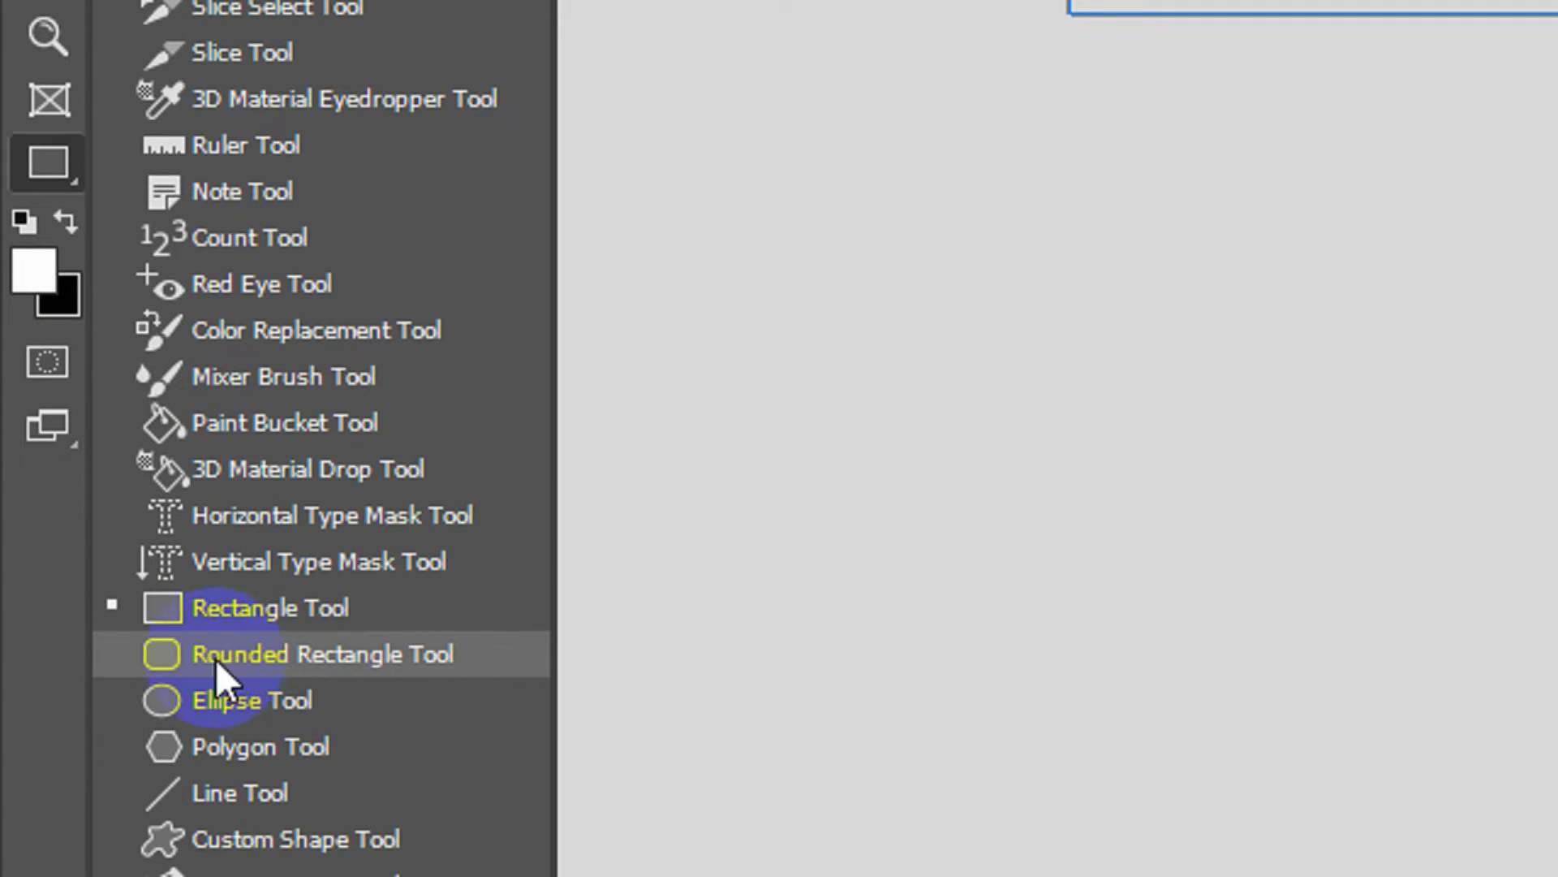
left_click(250, 659)
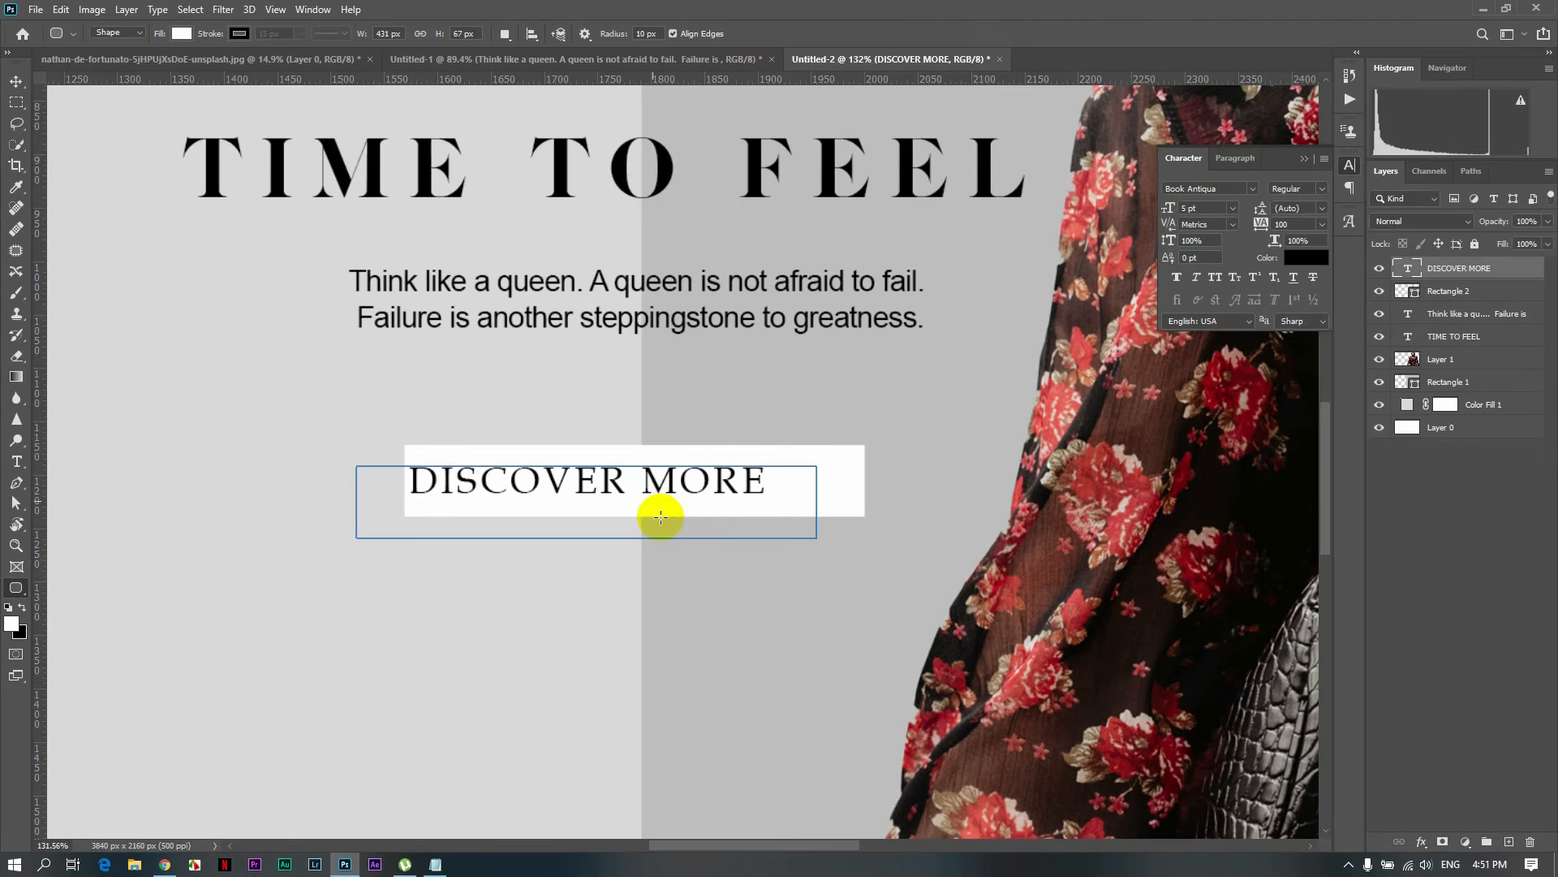
scroll(824, 477, "up", 4)
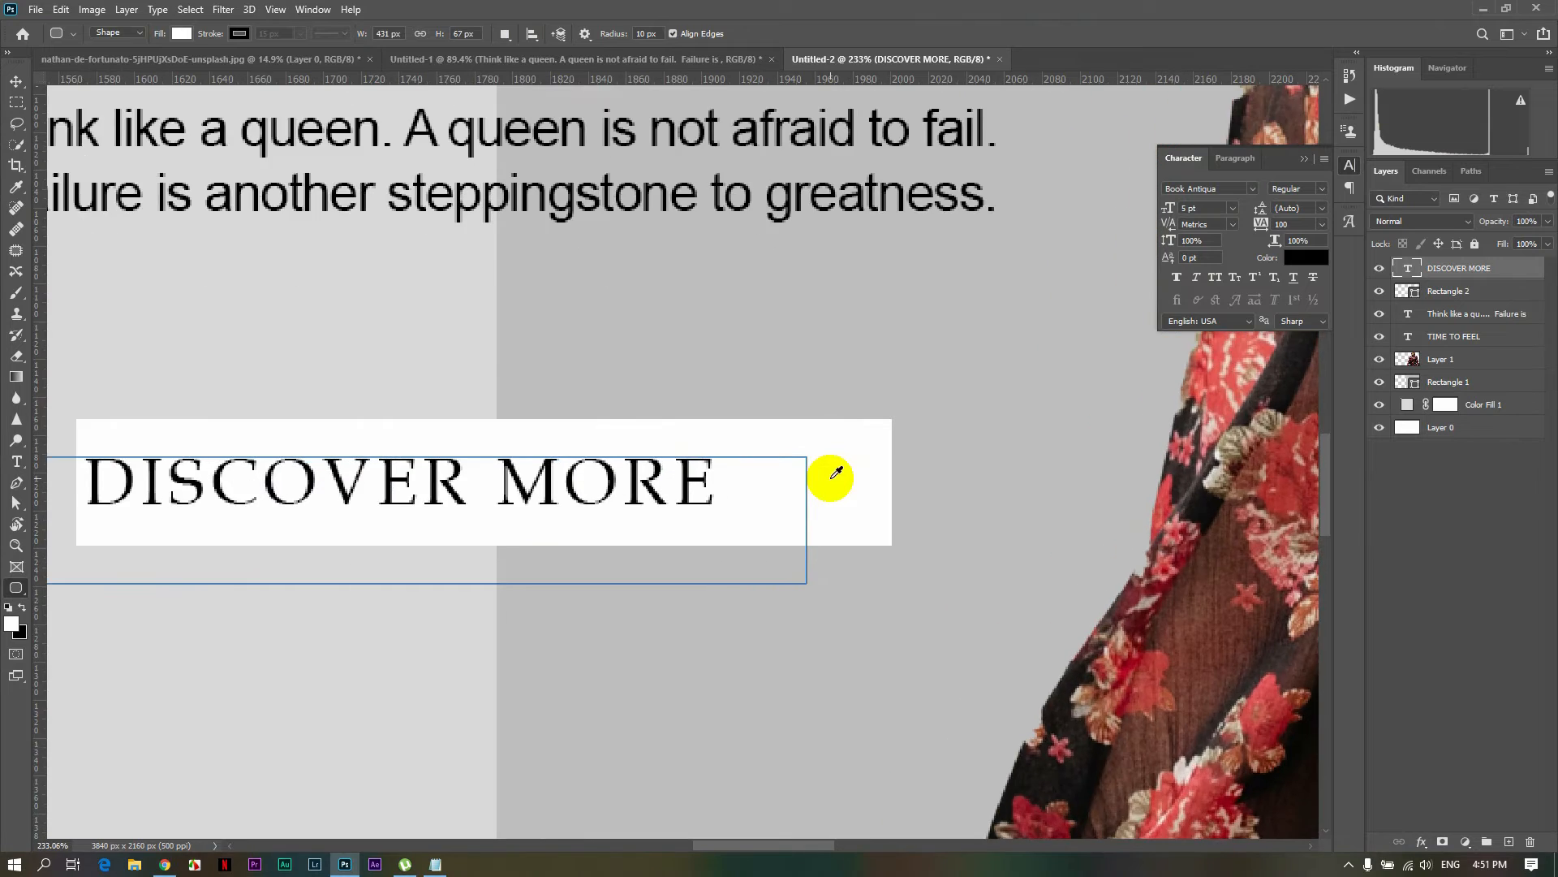
left_click_drag(716, 473, 890, 475)
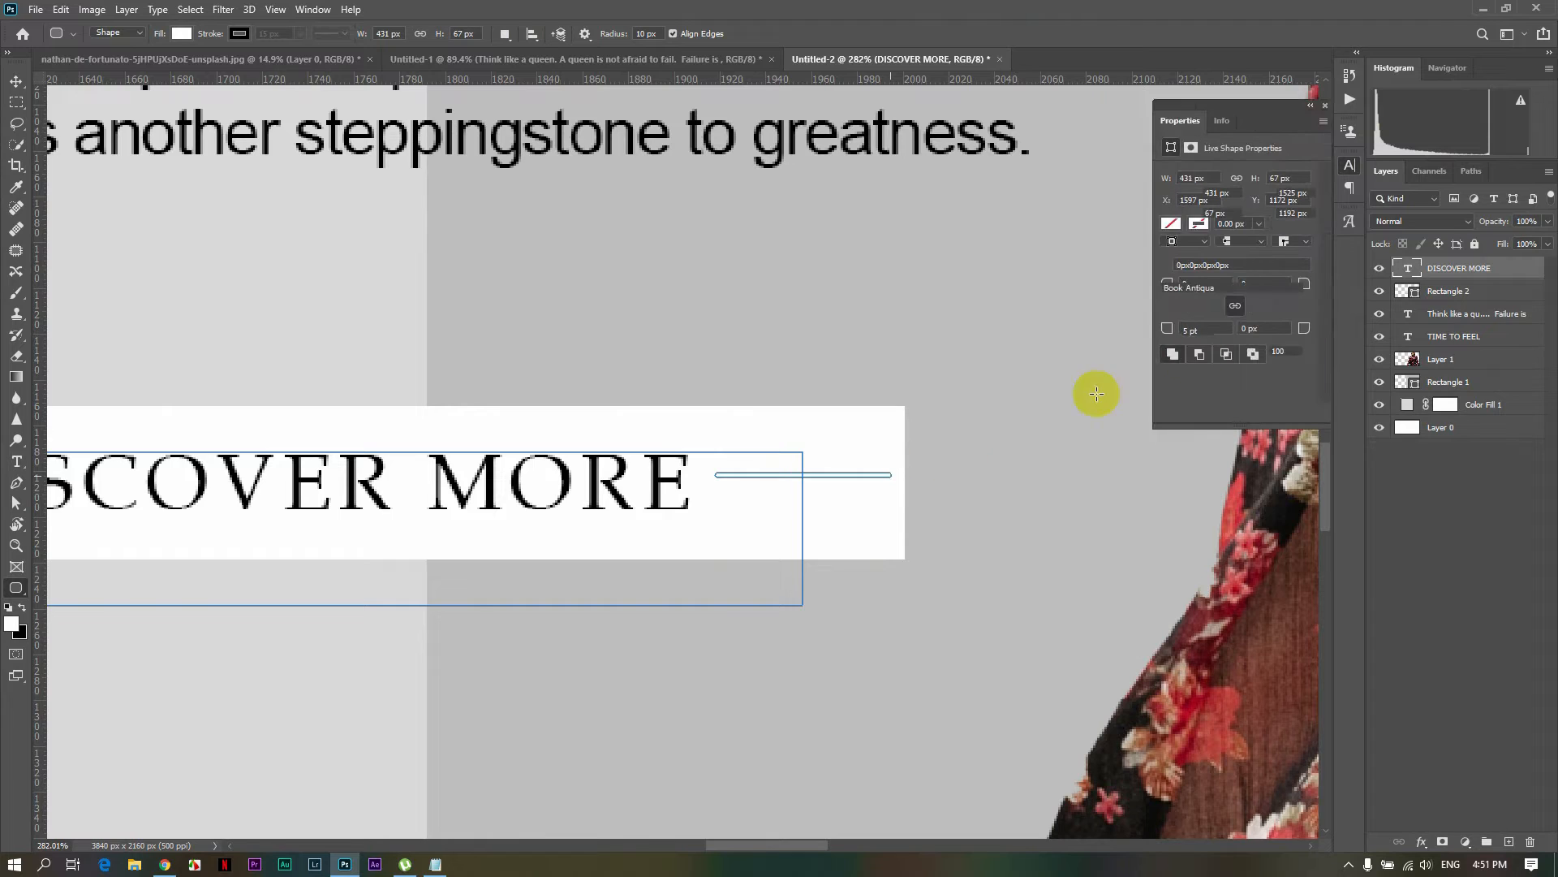
Set the thin rounded rectangle's stroke width to 0 px and its fill to black, and close its shape properties
left_click(1199, 226)
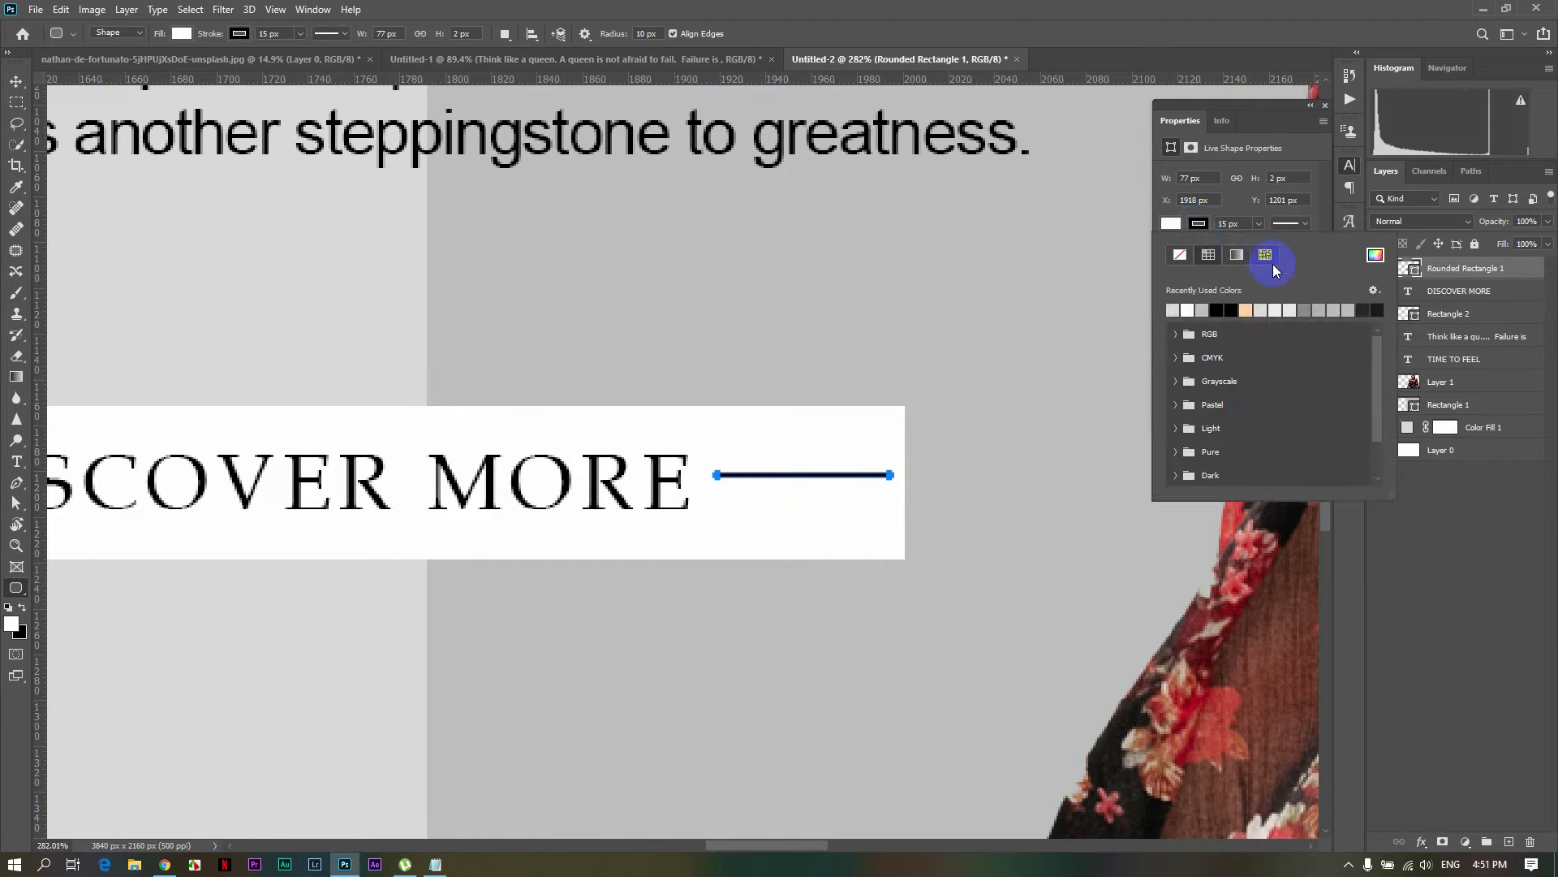
left_click(1257, 225)
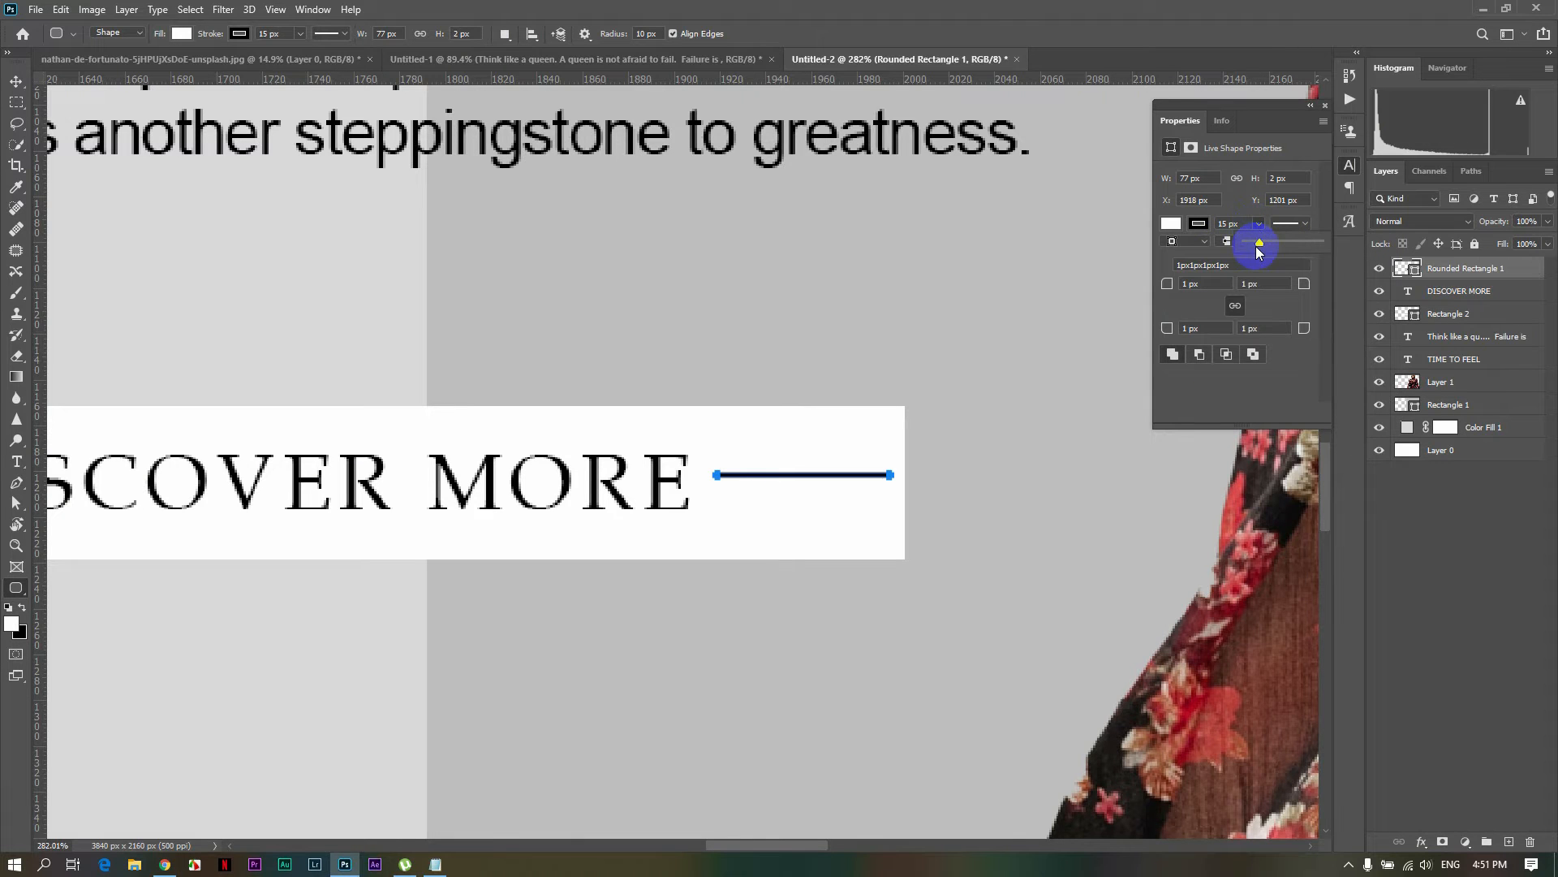
left_click_drag(1259, 252, 1242, 250)
left_click(1176, 231)
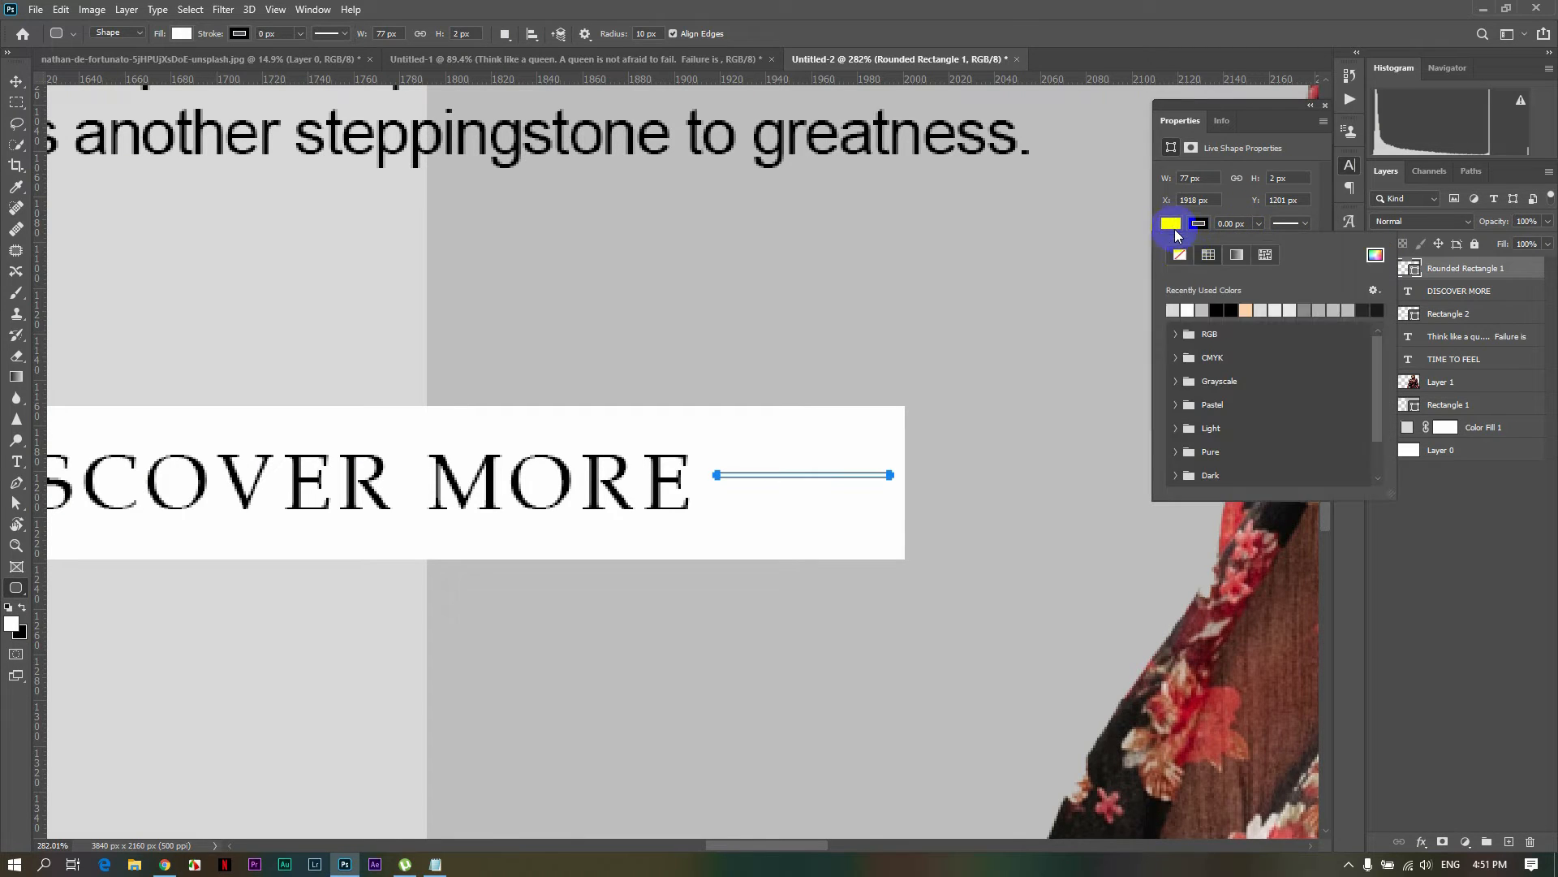
left_click(1187, 309)
left_click(1223, 308)
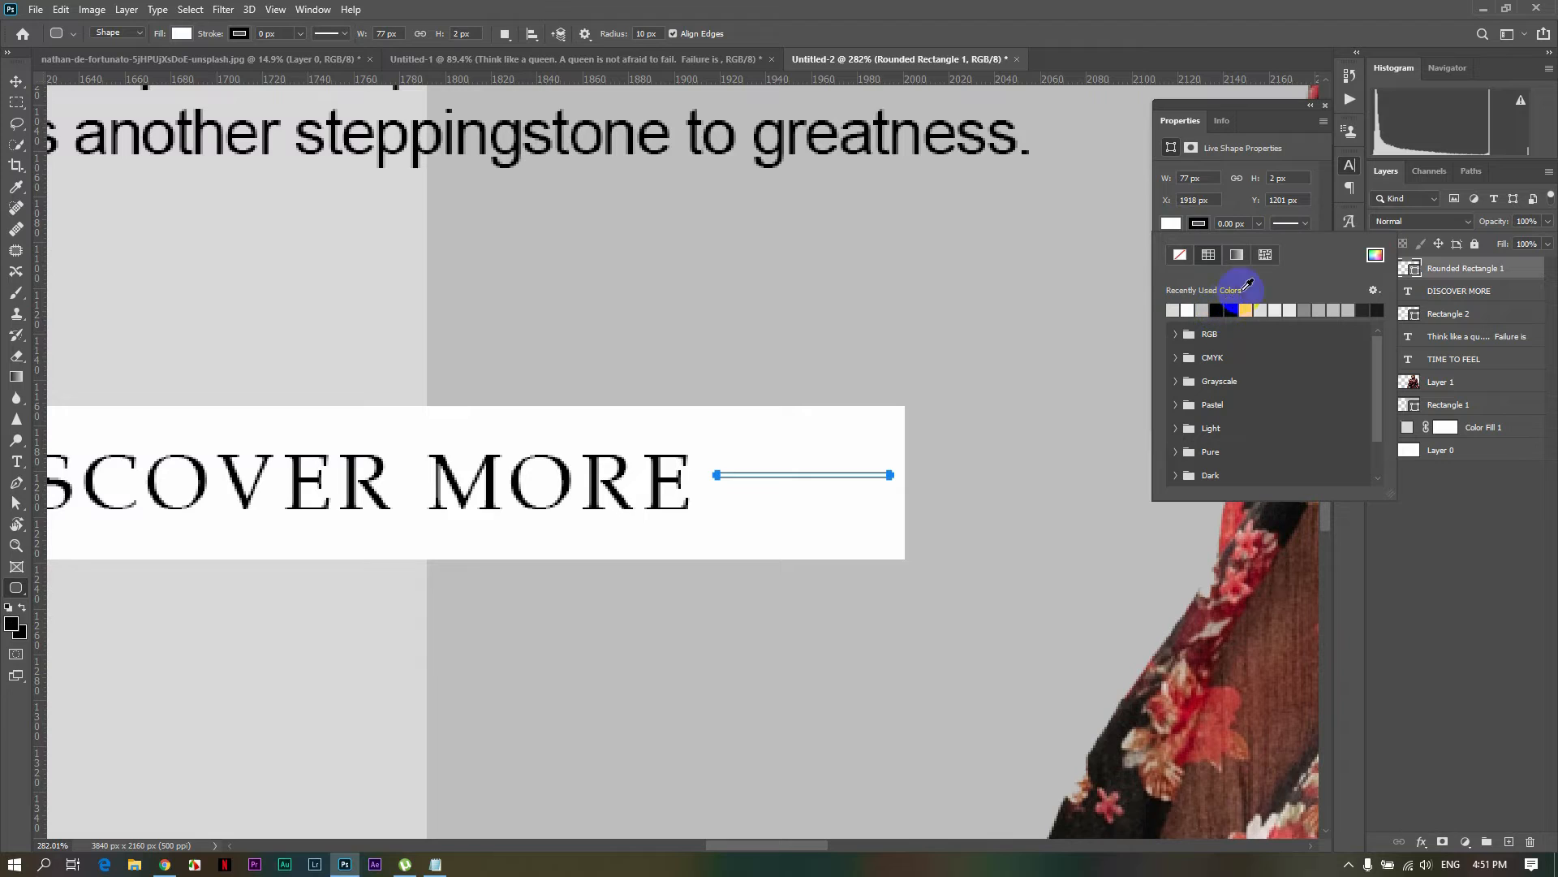
left_click(1308, 157)
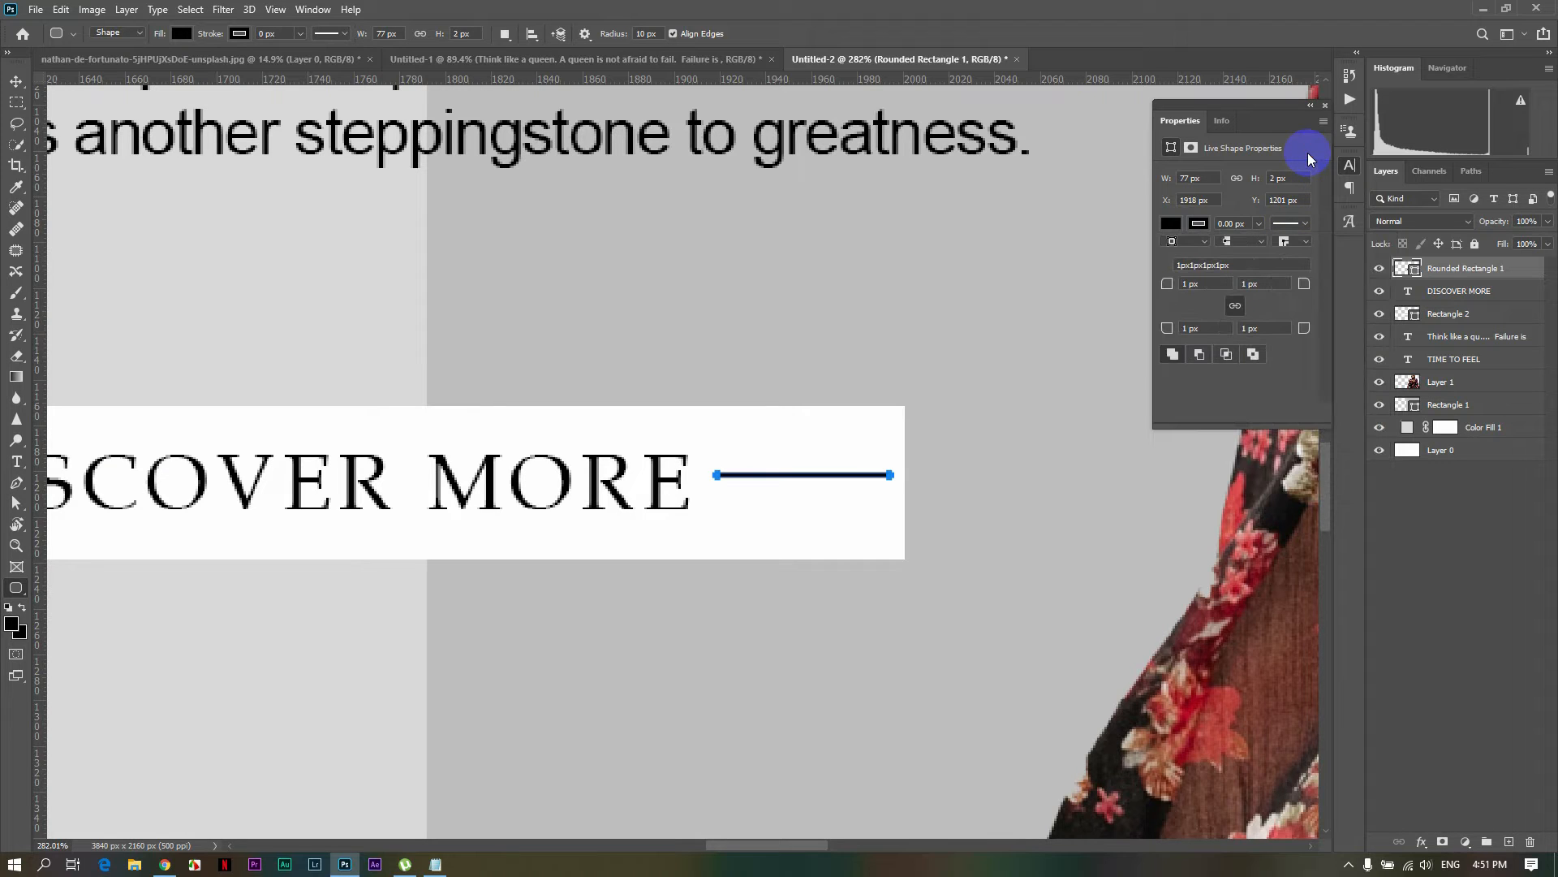
left_click(1324, 106)
Nudge the thin black line slightly down to align it with the vertical middle of the DISCOVER MORE text
left_click(17, 82)
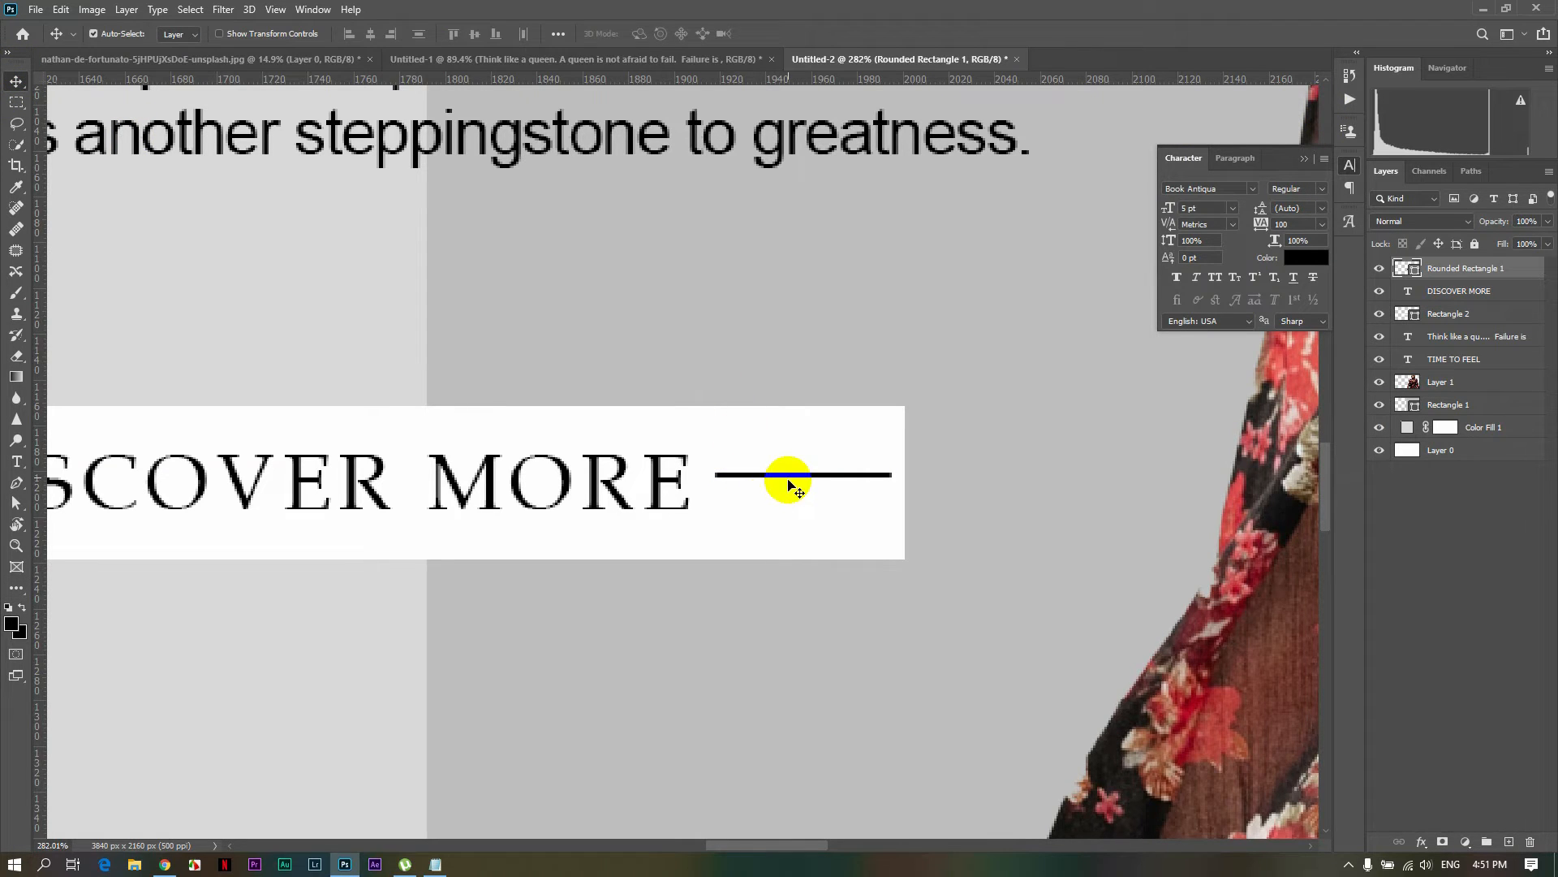
key("Down")
key("Down")
key("Down")
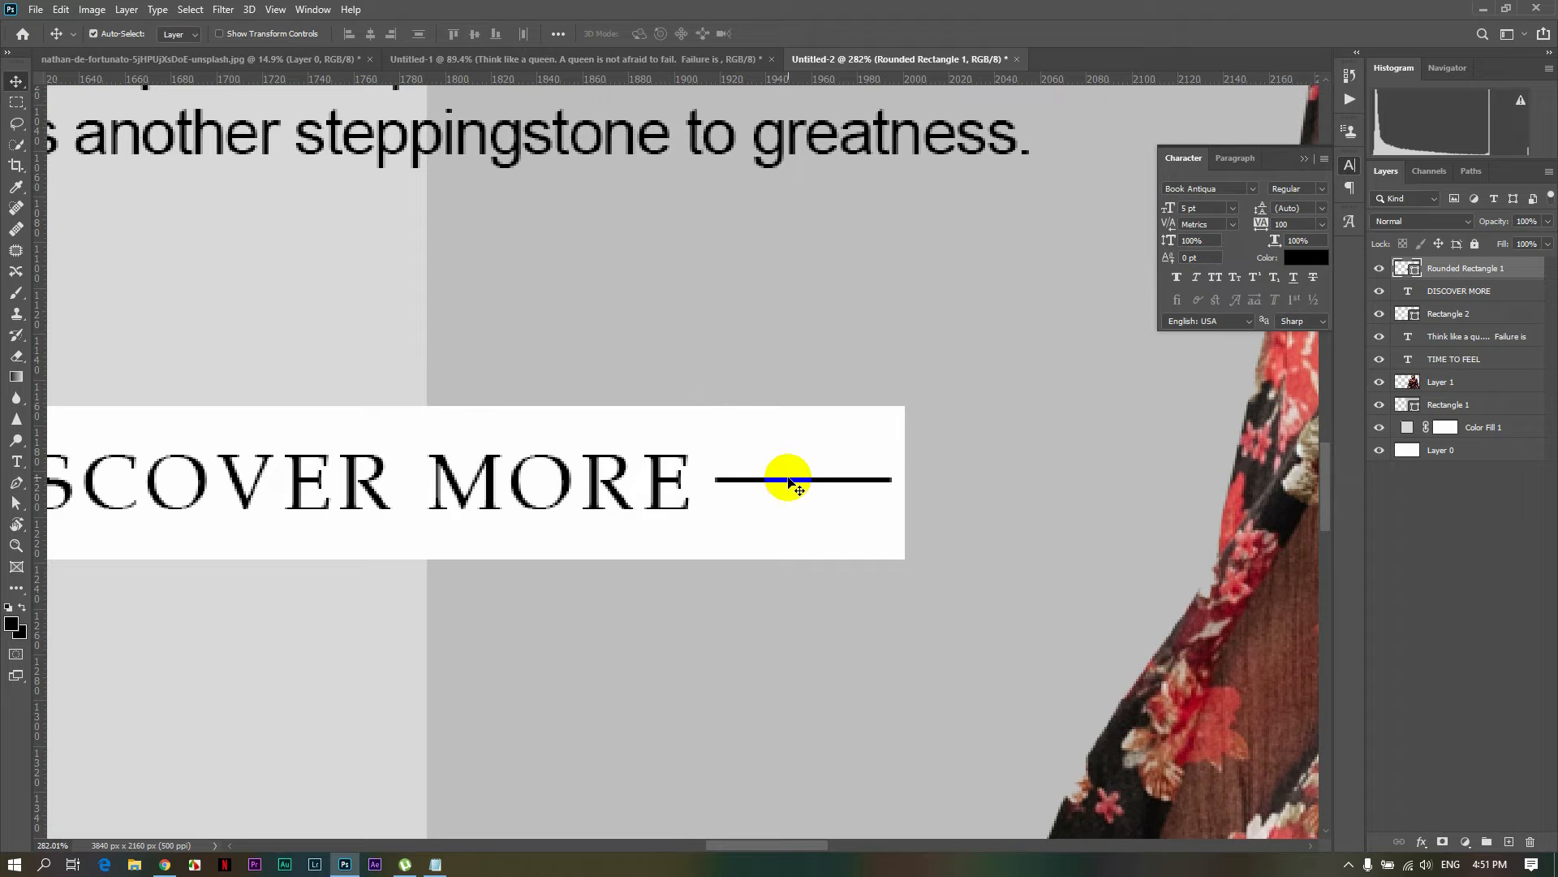
Nudge the TIME TO FEEL heading to the right so it is centered above the quote and the DISCOVER MORE button
scroll(791, 482, "down", 6)
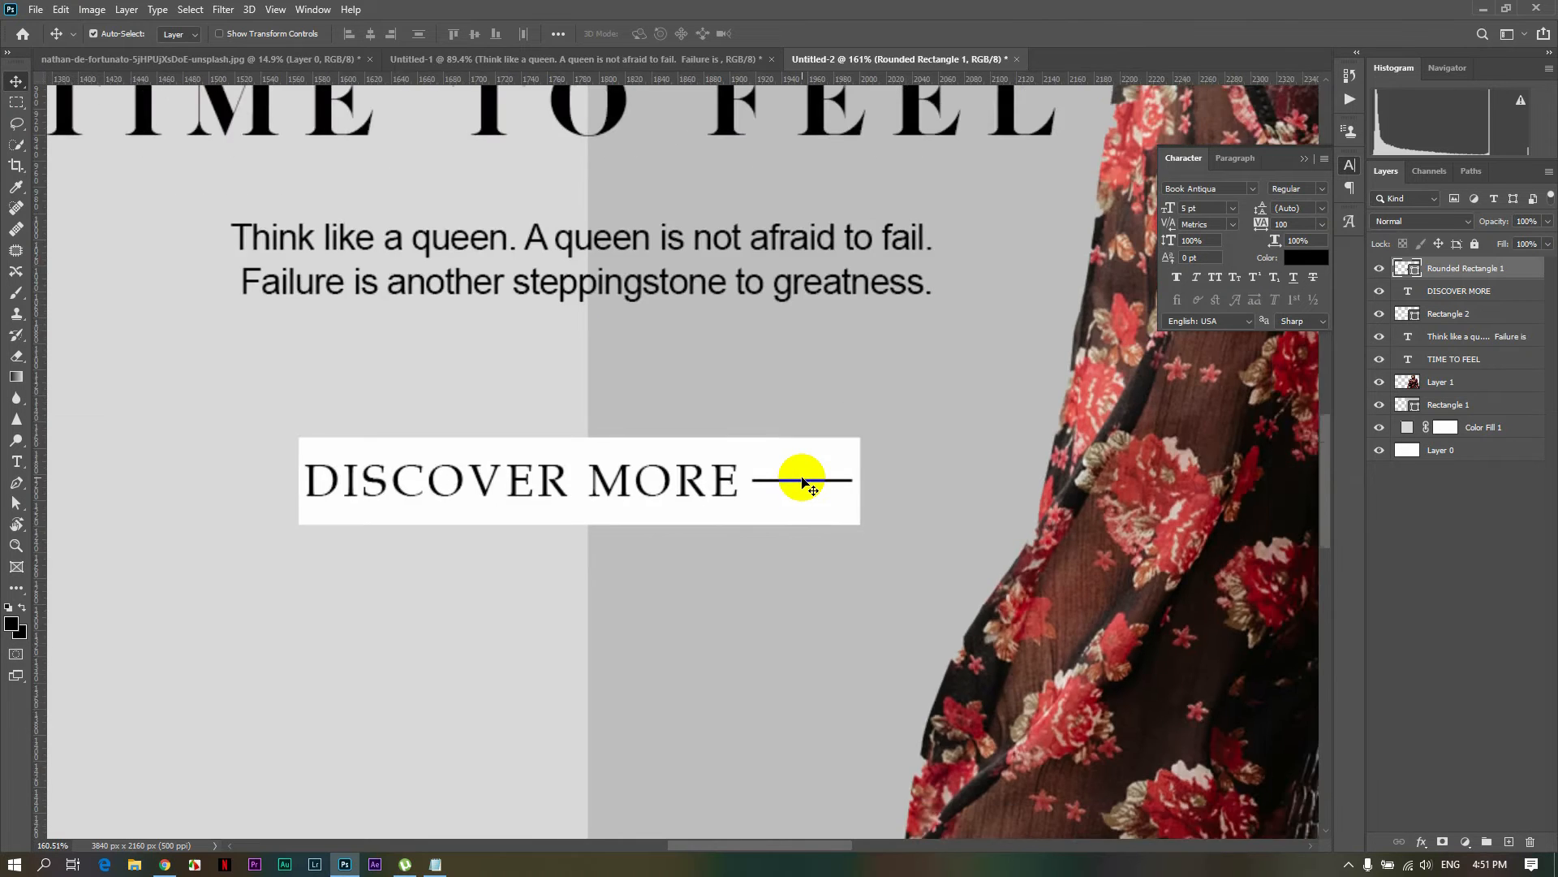
scroll(802, 482, "down", 1)
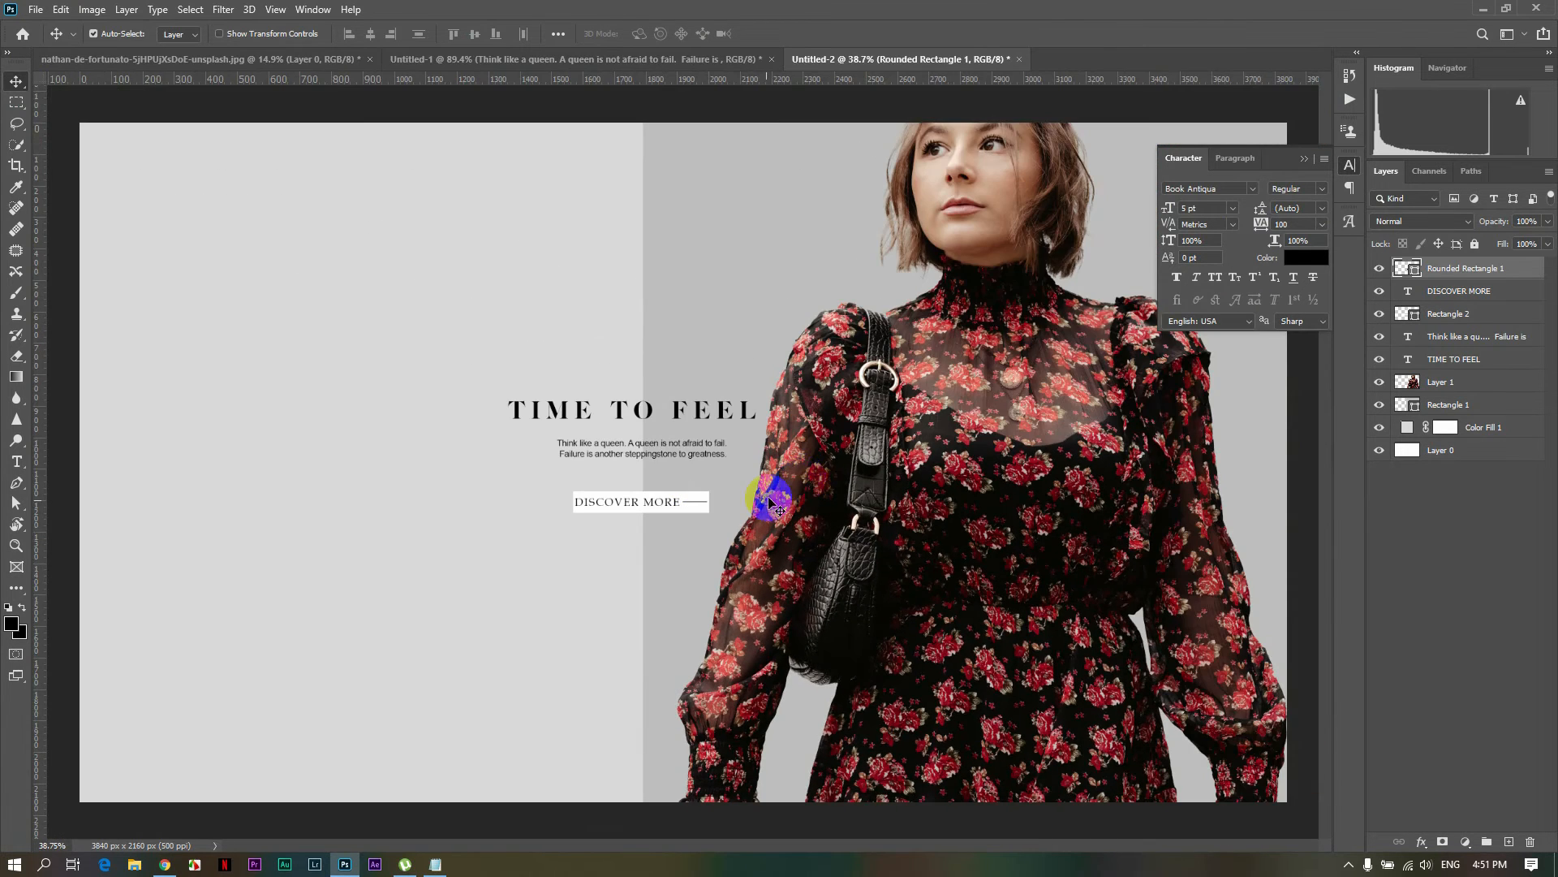
scroll(785, 444, "down", 1)
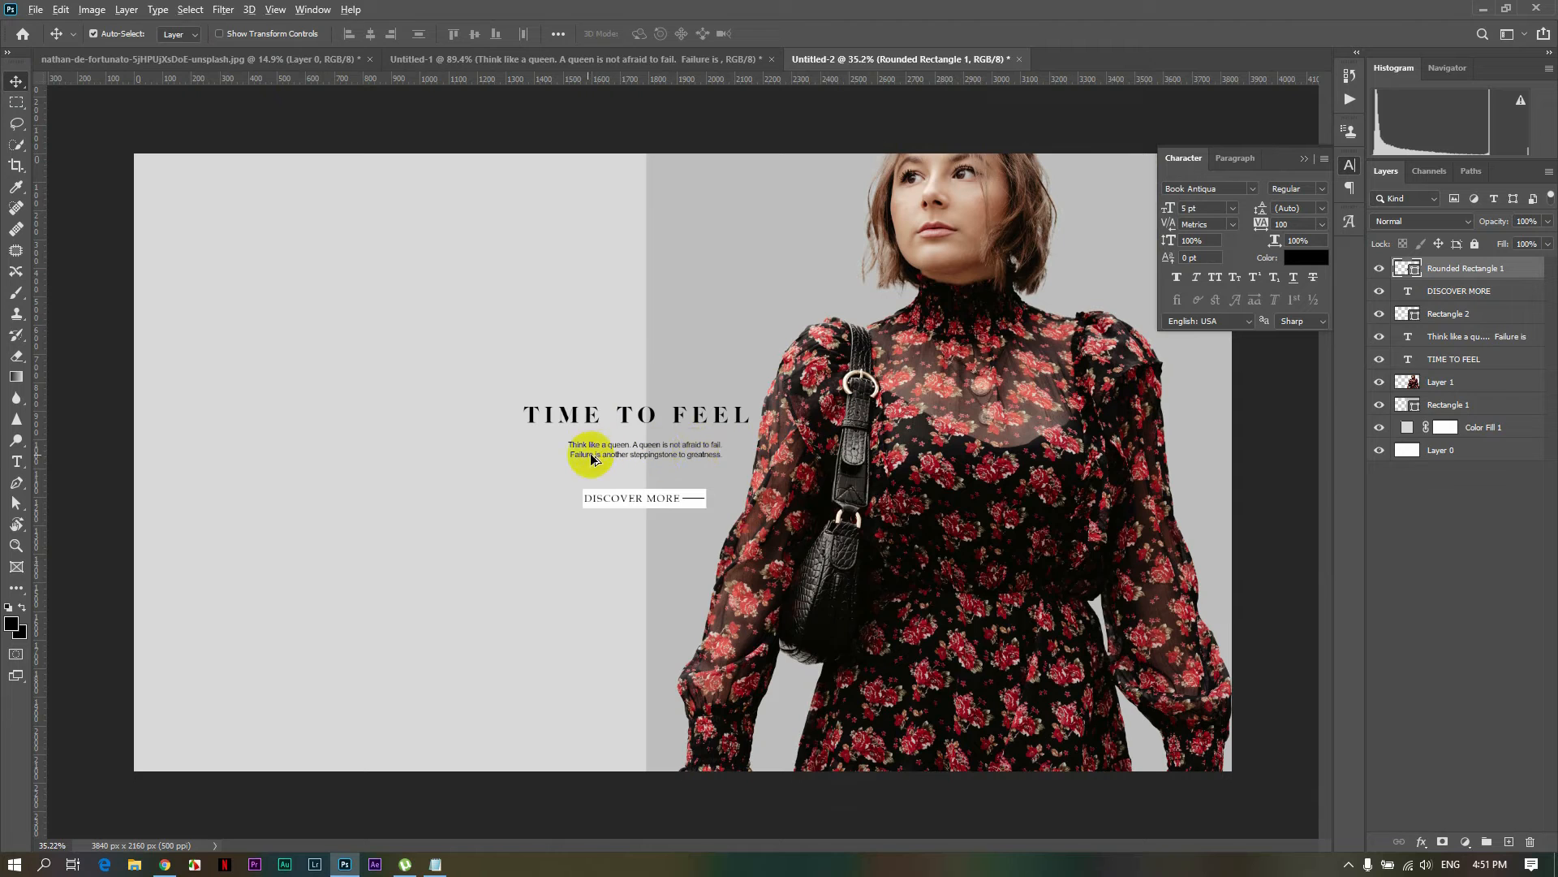
scroll(573, 430, "up", 3)
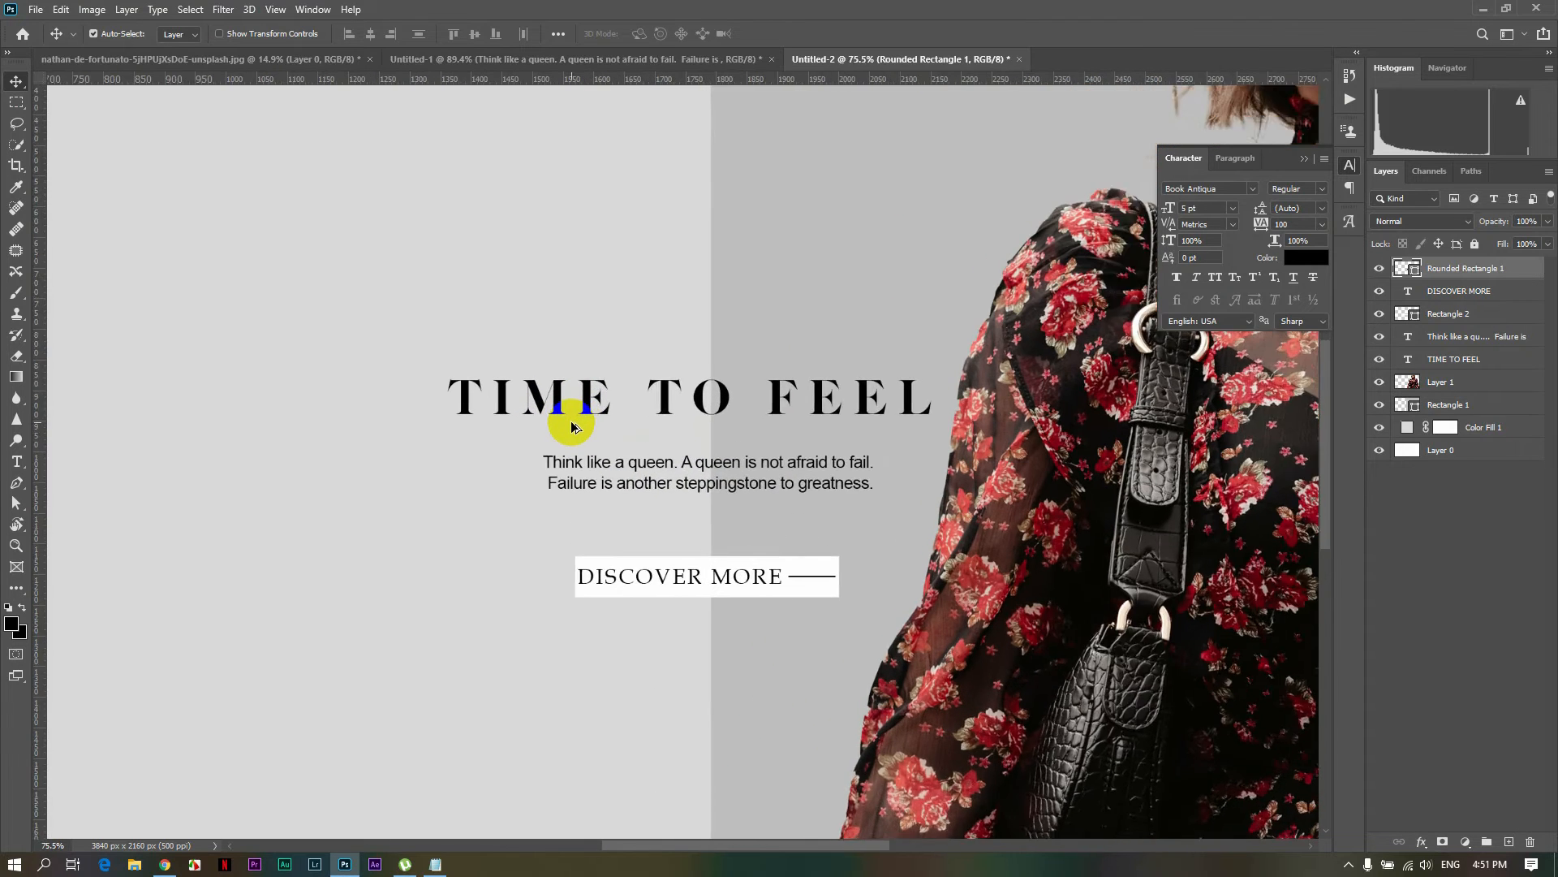
left_click(603, 414)
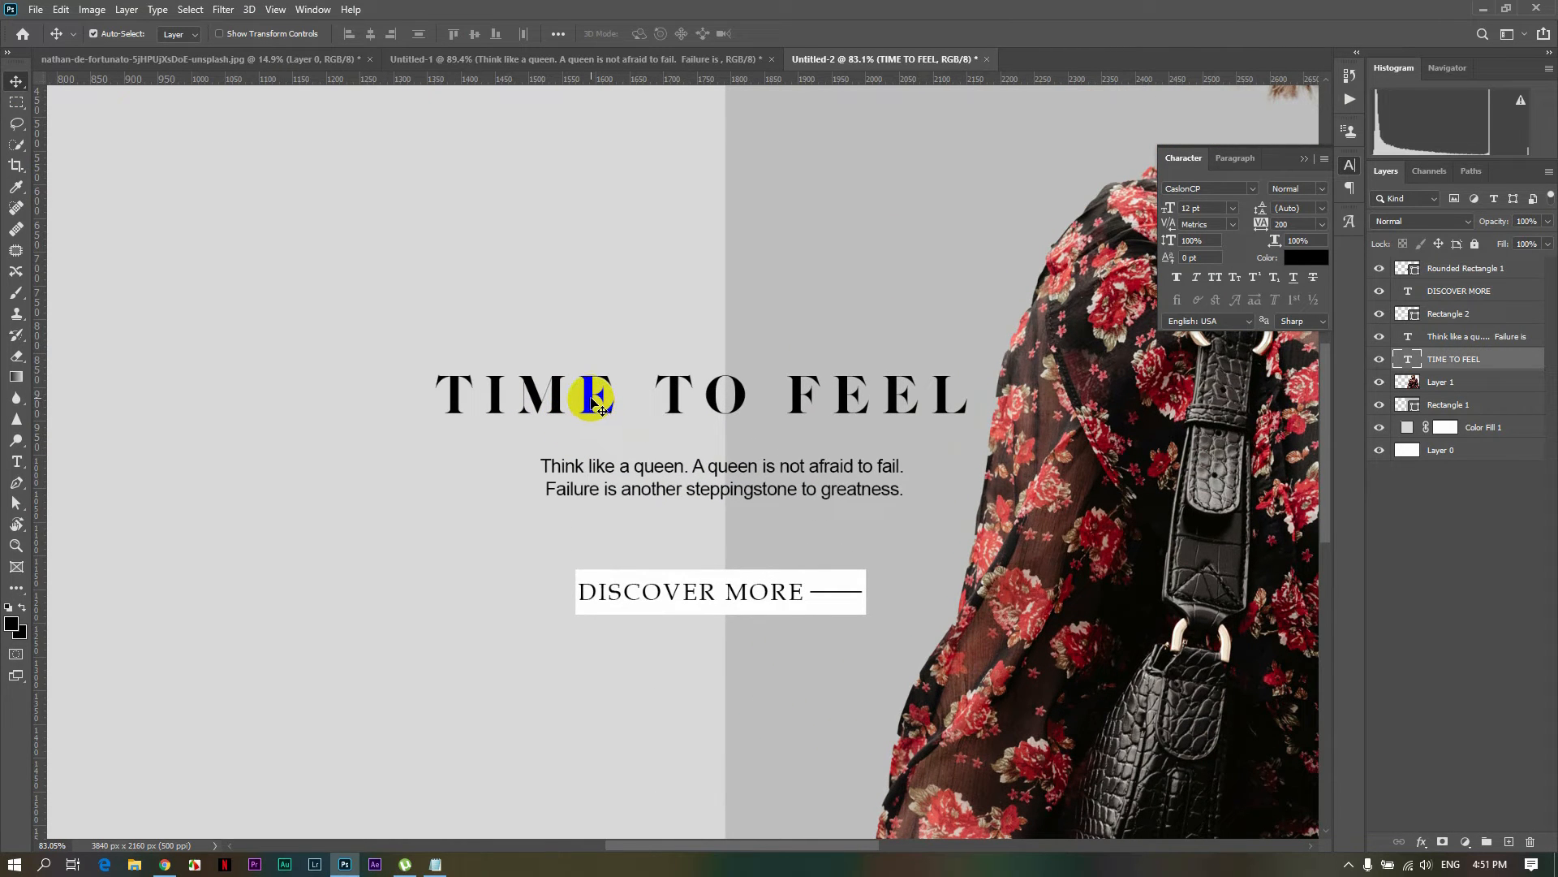
key("Right")
key("Right")
key("Right")
key("Right")
key("Right")
key("Right")
key("Right")
key("Right")
key("Right")
key("Right")
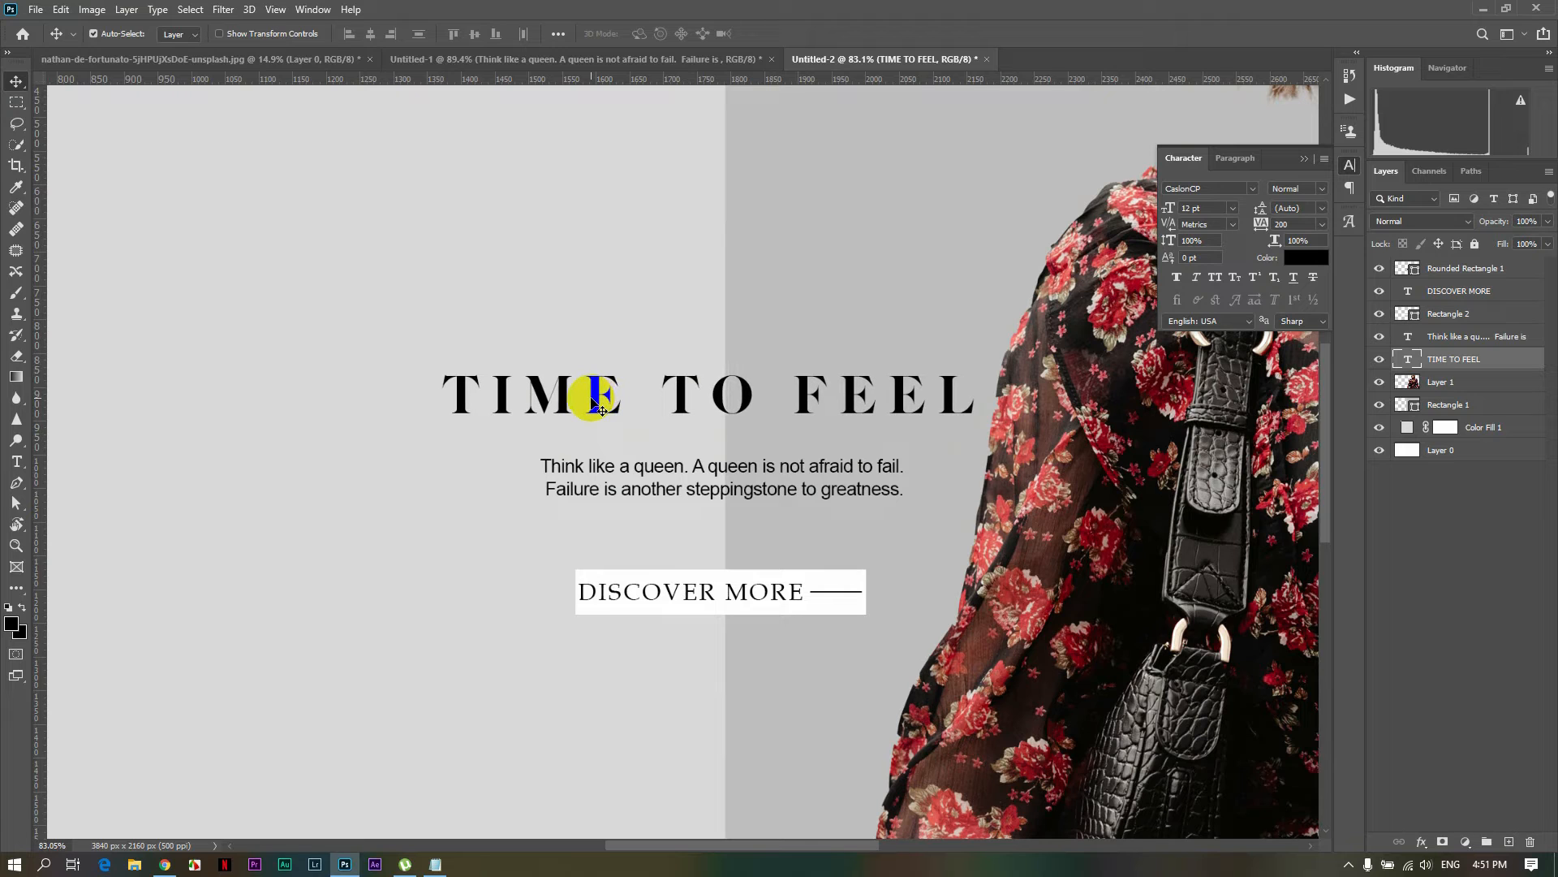
key("Right")
key("Right")
key("Right")
key("Right")
key("Right")
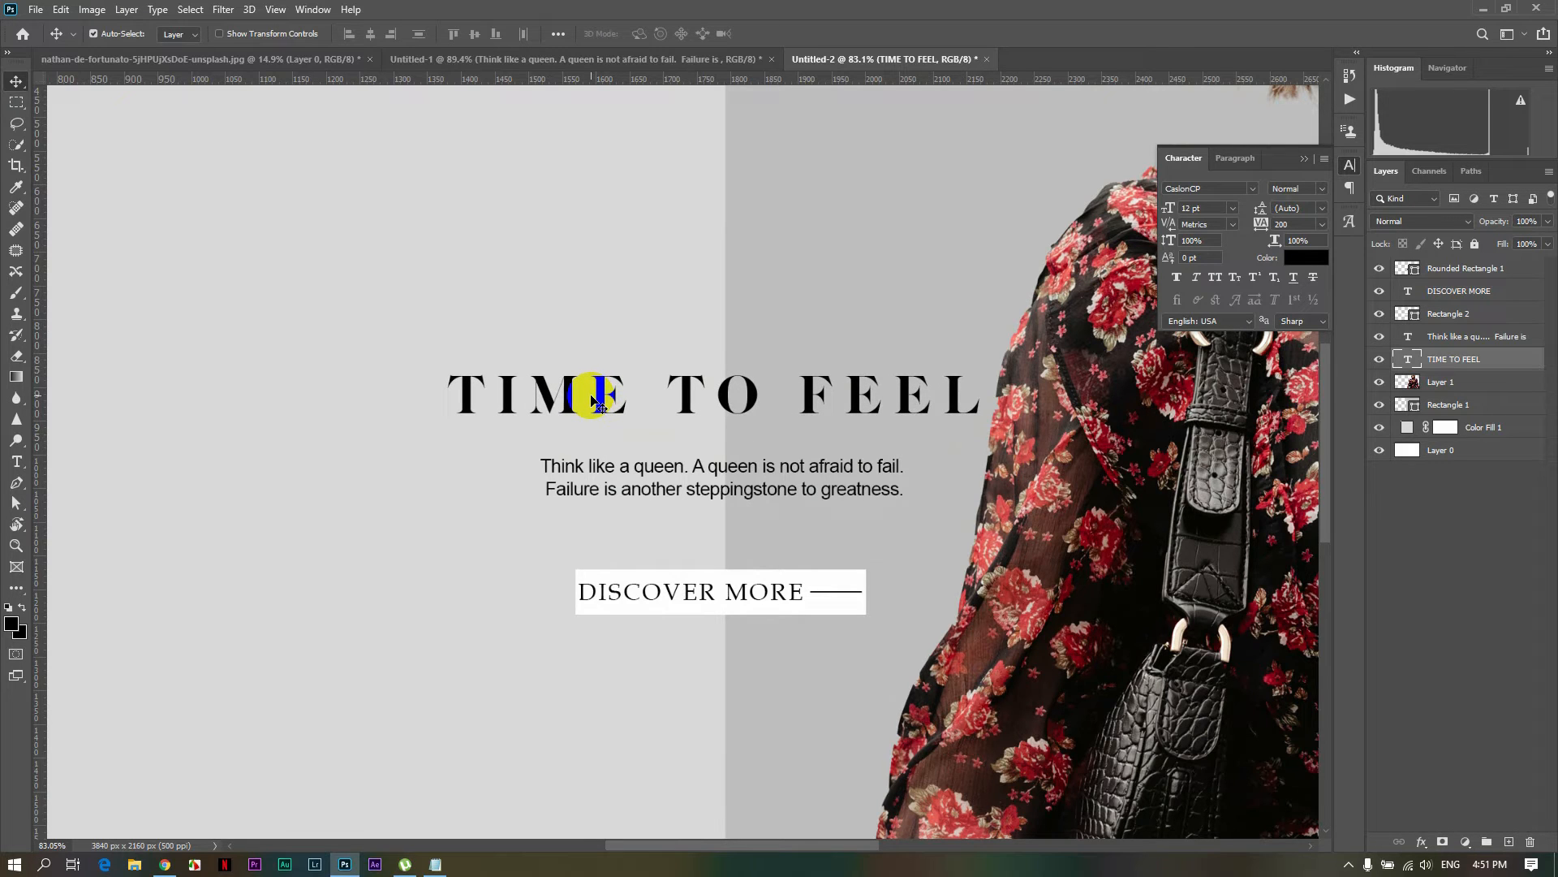
scroll(726, 558, "down", 5)
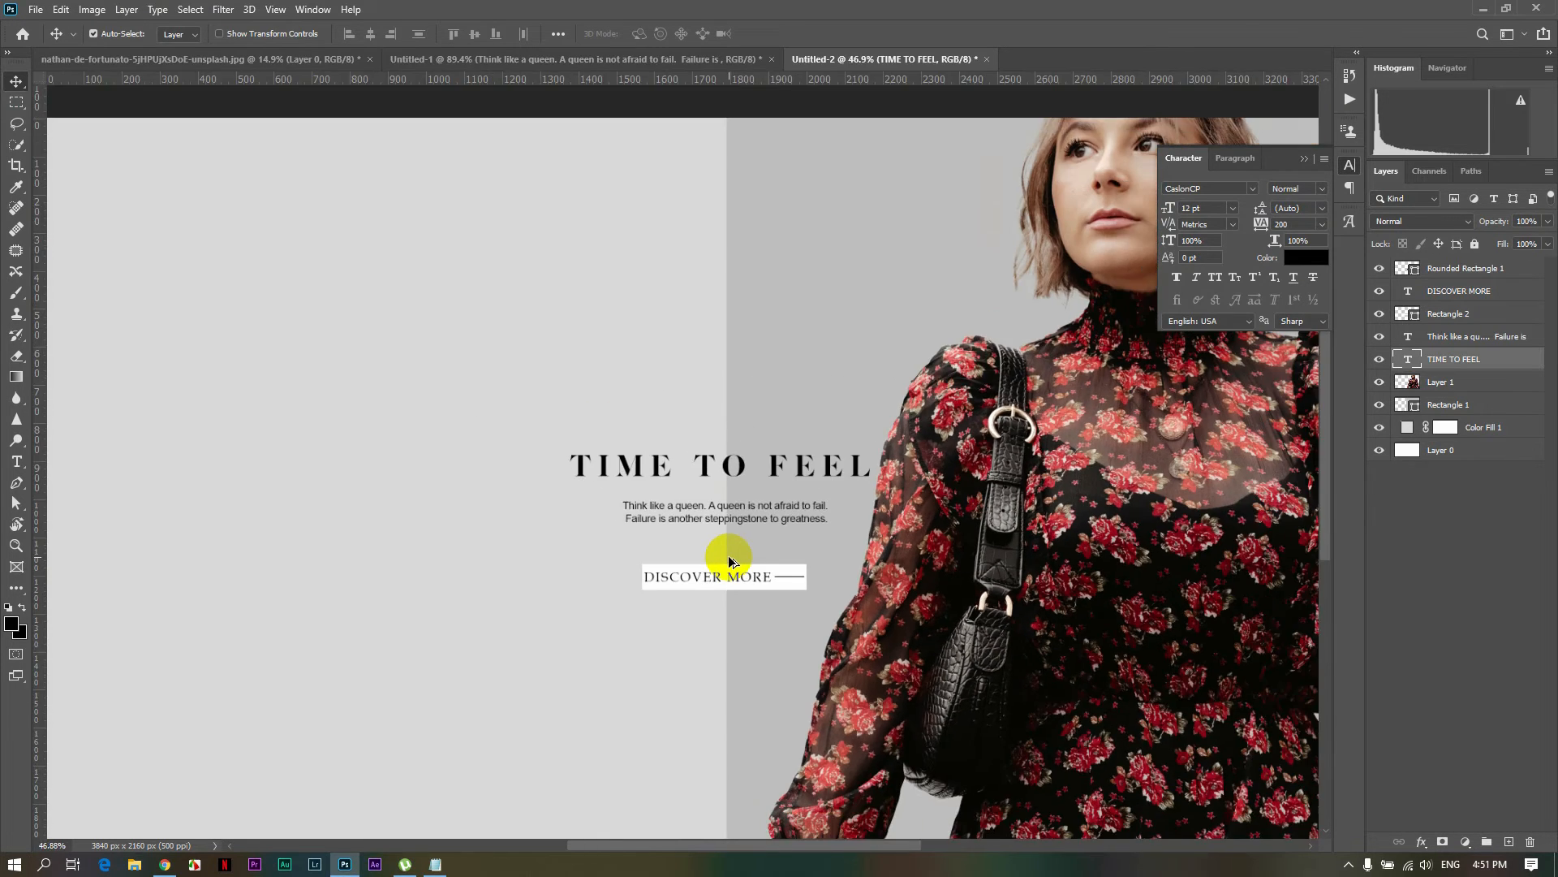
scroll(729, 560, "down", 2)
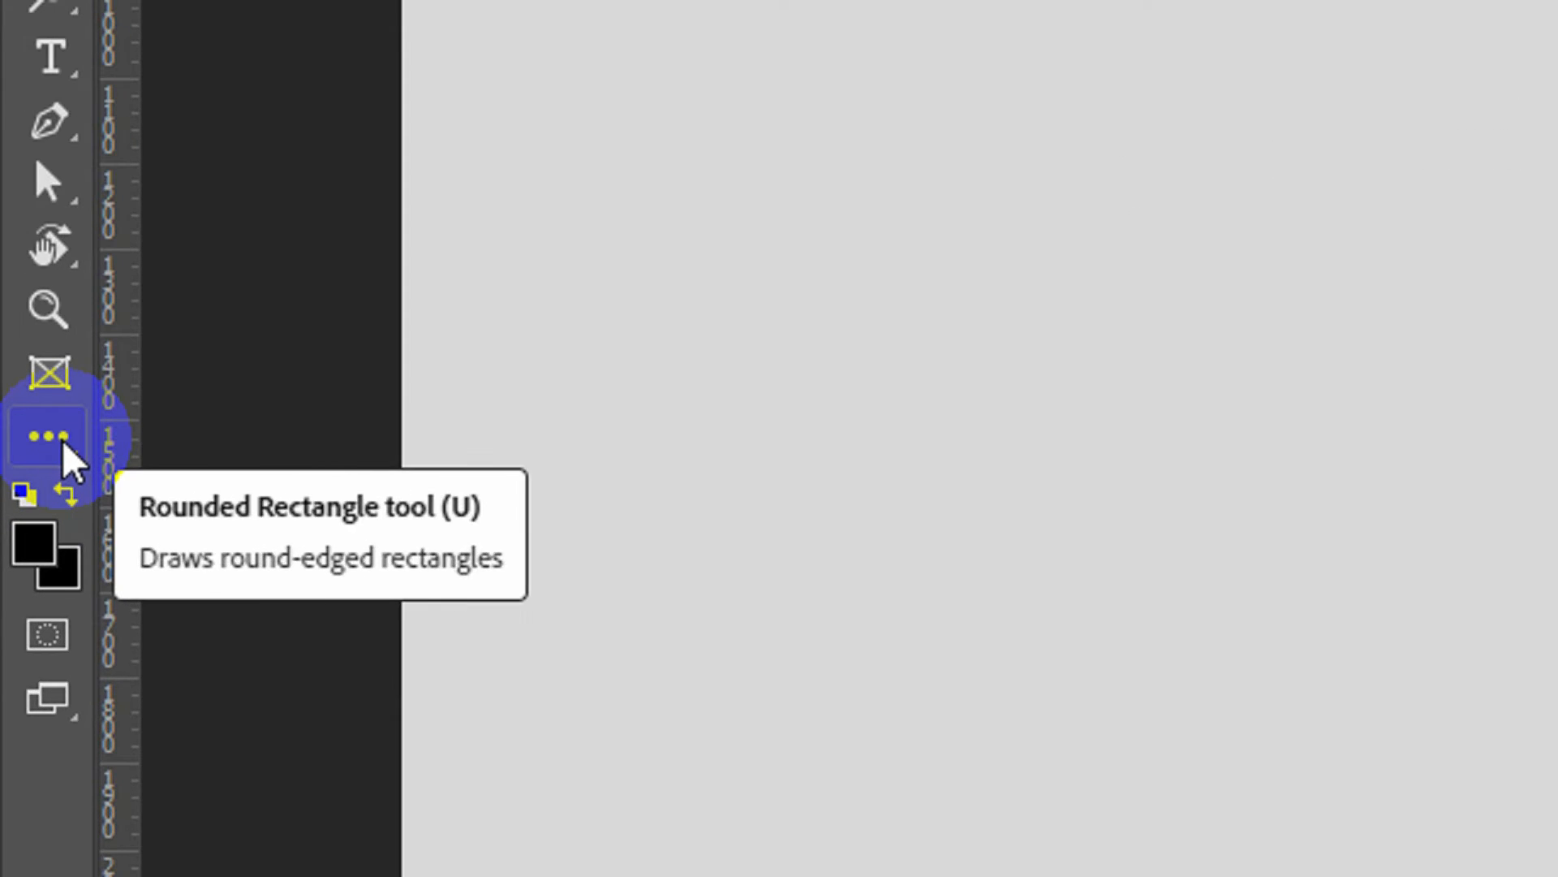
Draw a tall thin vertical rounded rectangle about 7 x 1693 px along the left side of the page
right_click(62, 439)
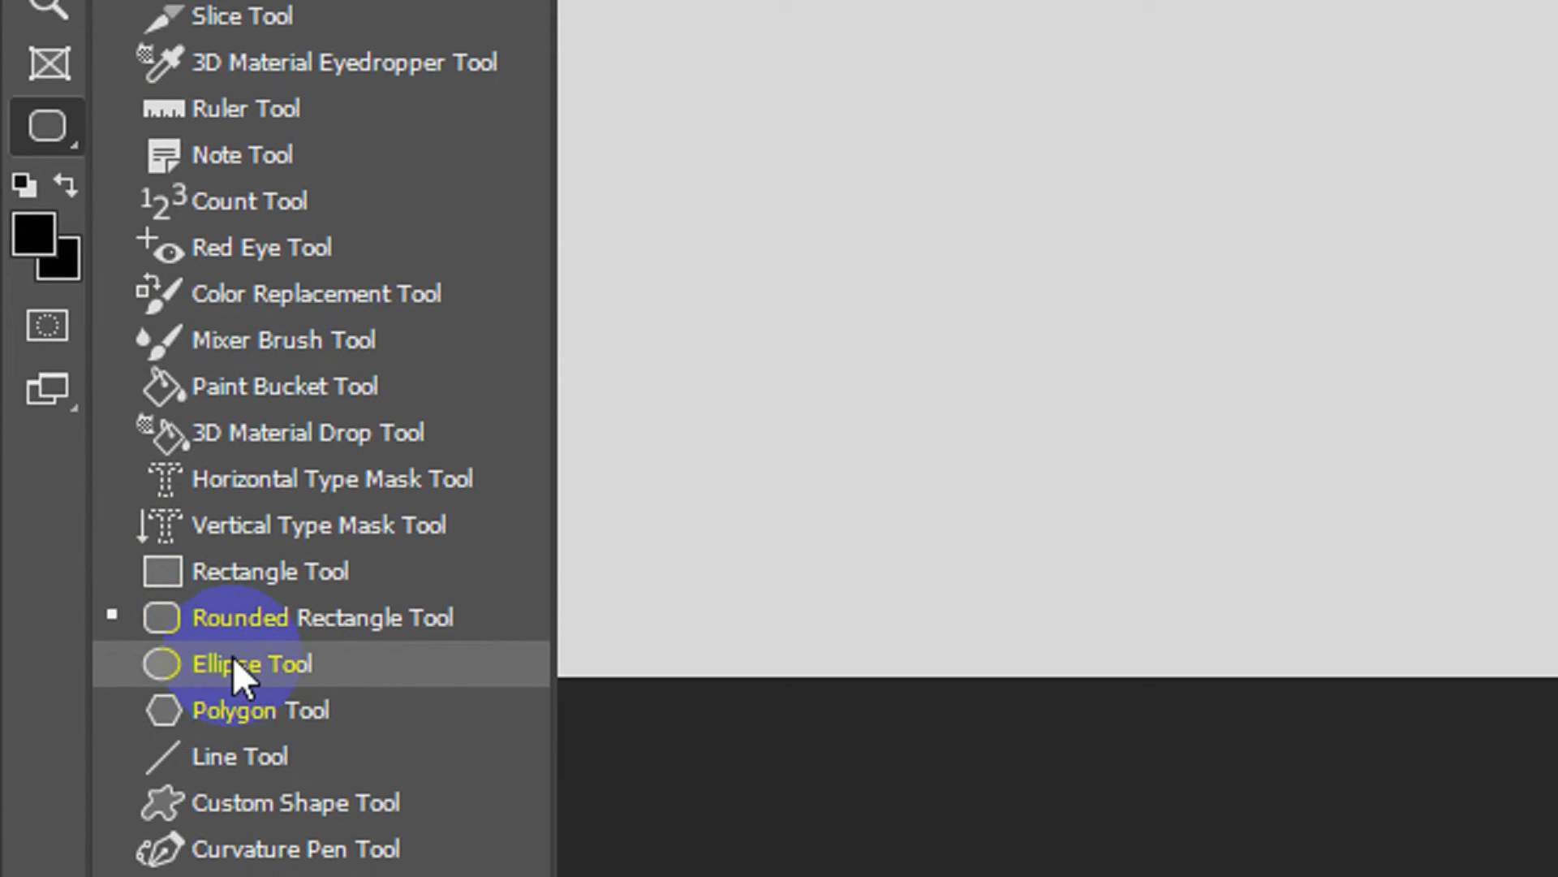
left_click(197, 622)
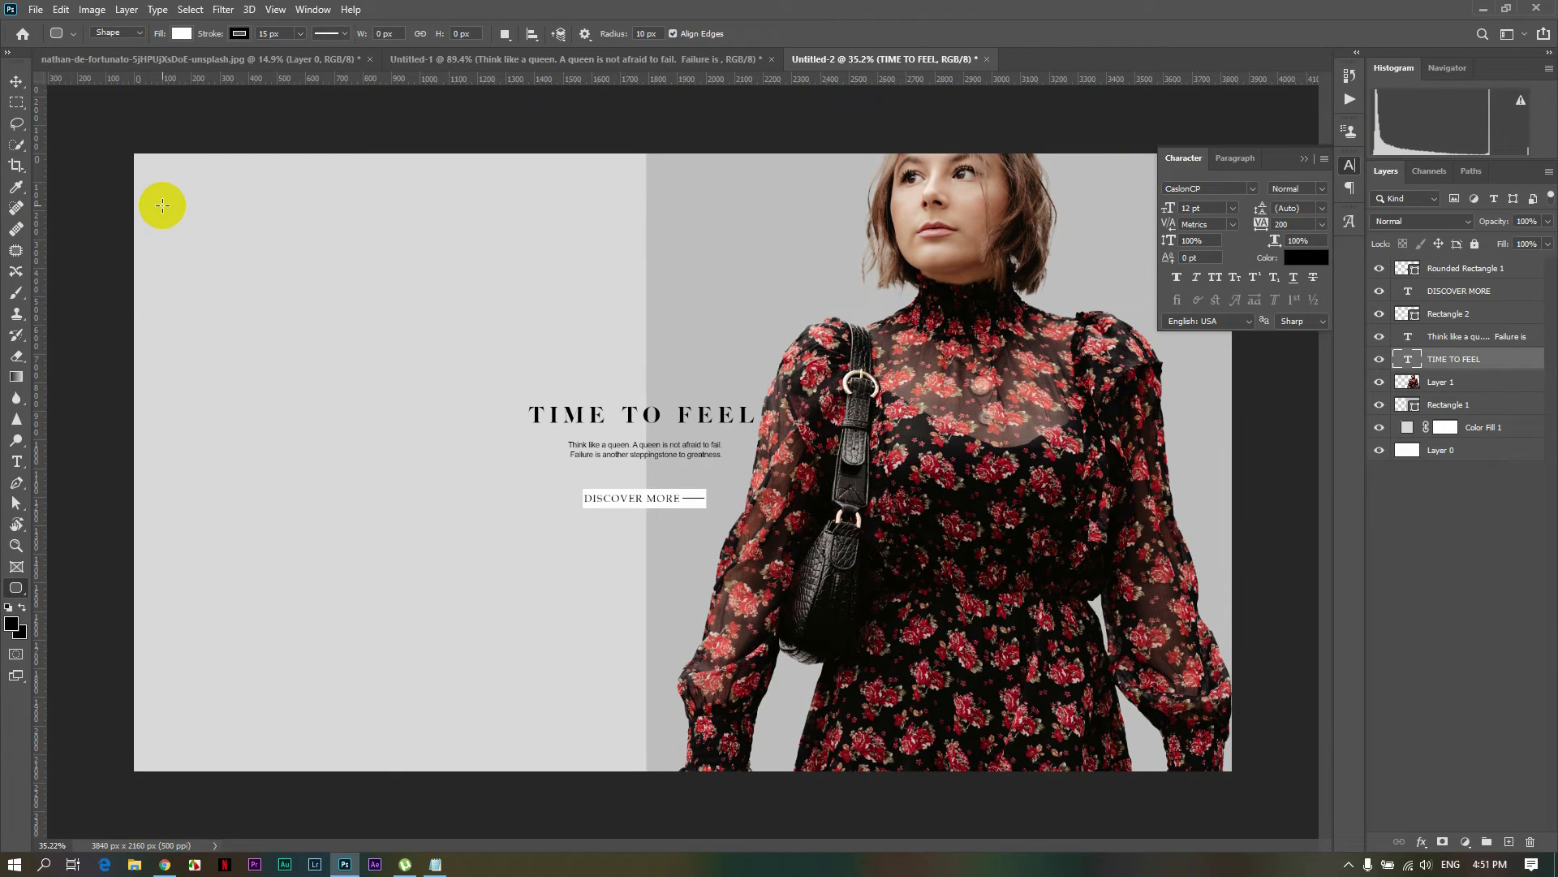
left_click_drag(162, 205, 161, 687)
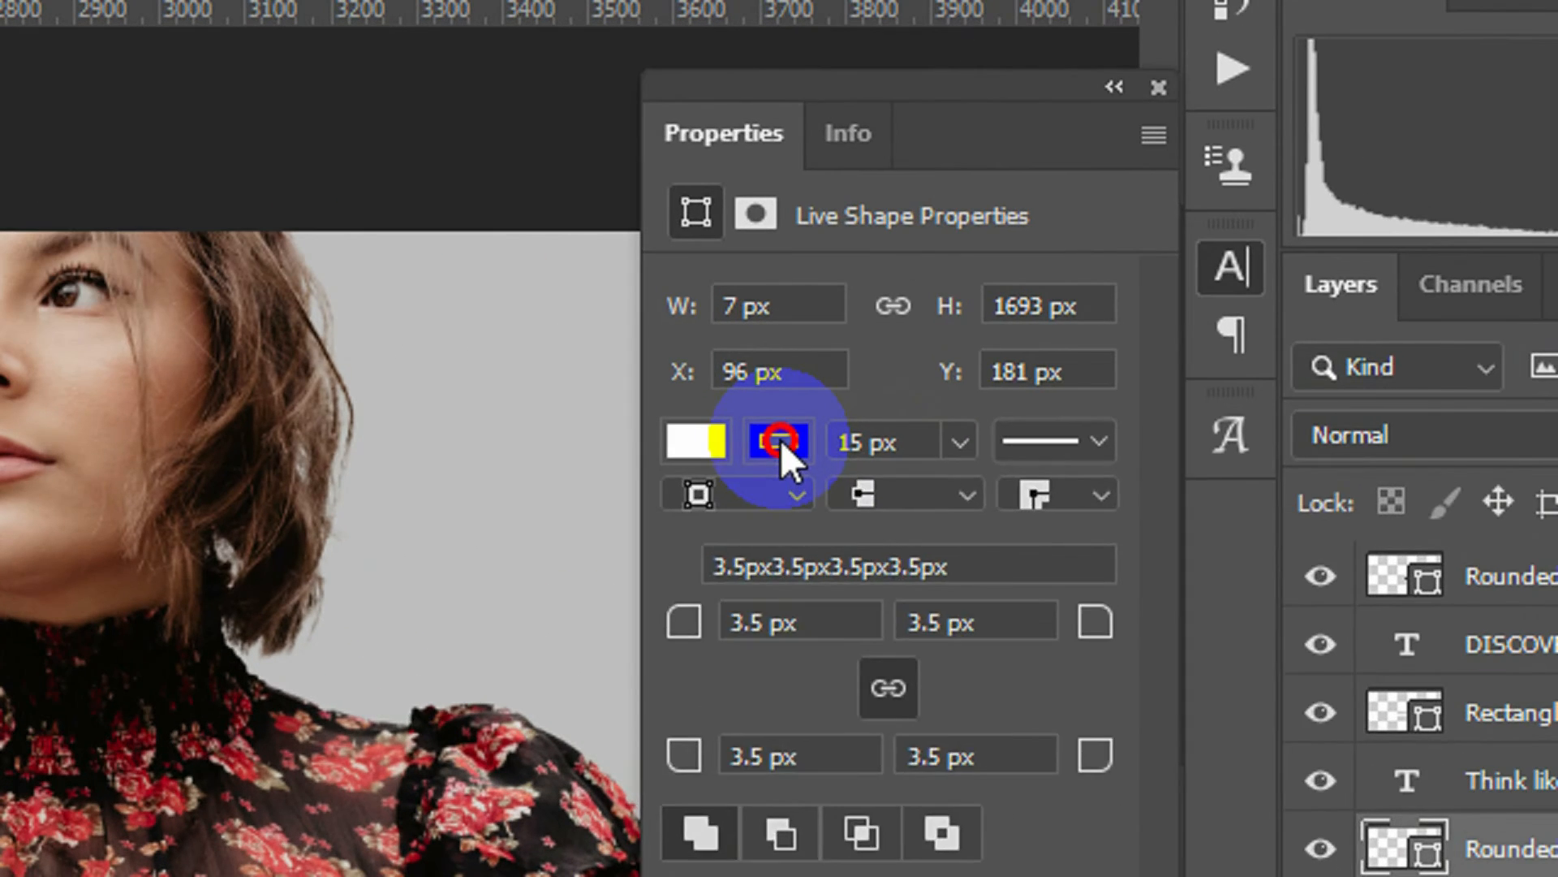
Set the tall vertical rounded rectangle's stroke width to 0 px and its fill to black
left_click(1198, 222)
left_click(1233, 223)
left_click(958, 443)
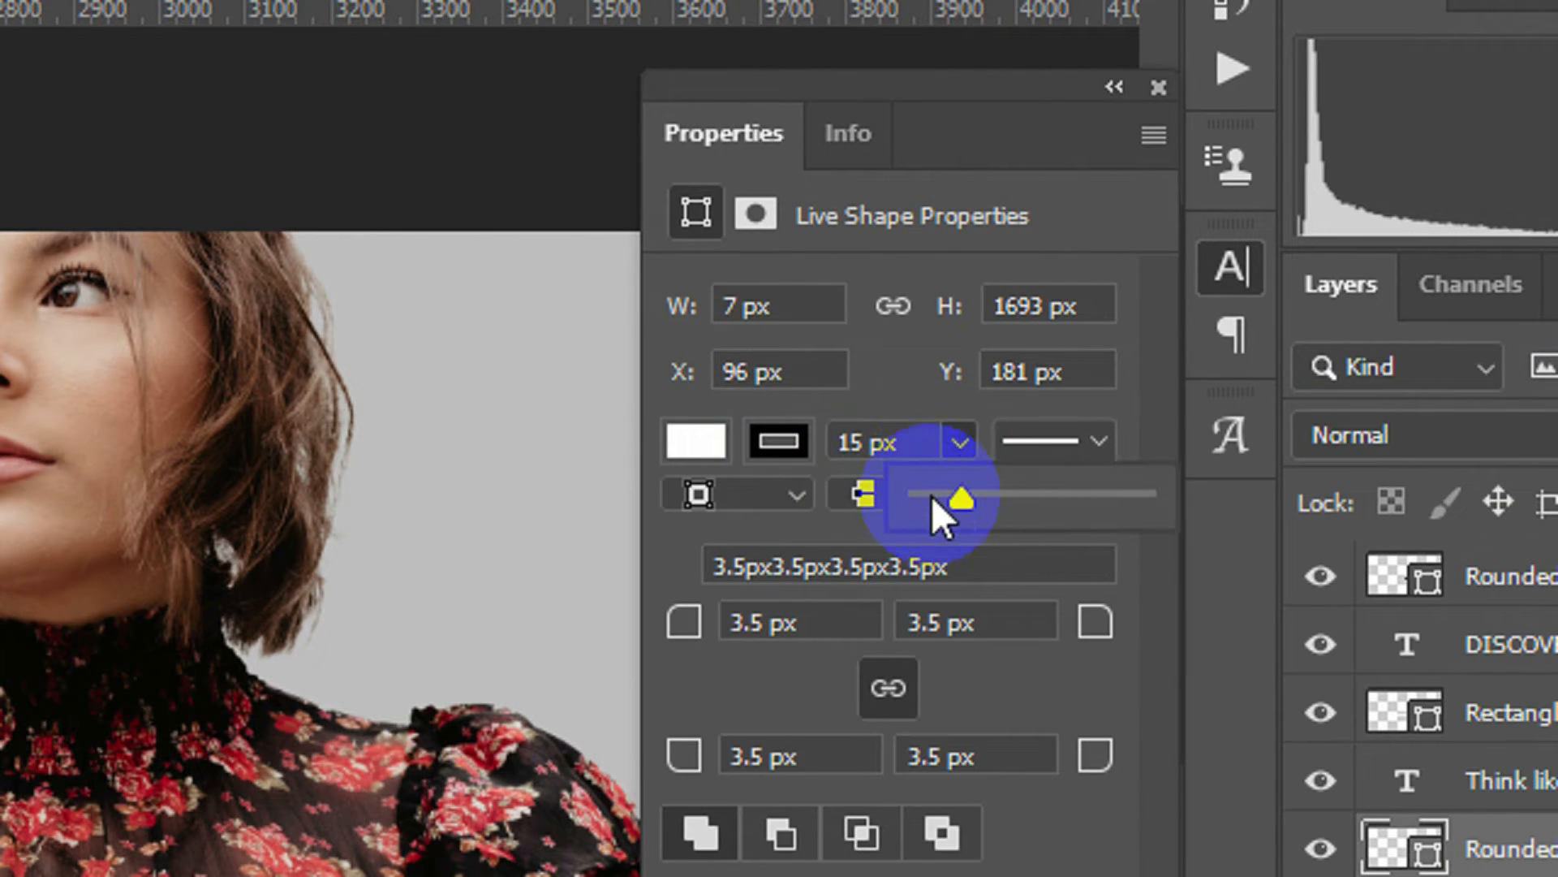
left_click_drag(956, 497, 867, 496)
left_click(698, 445)
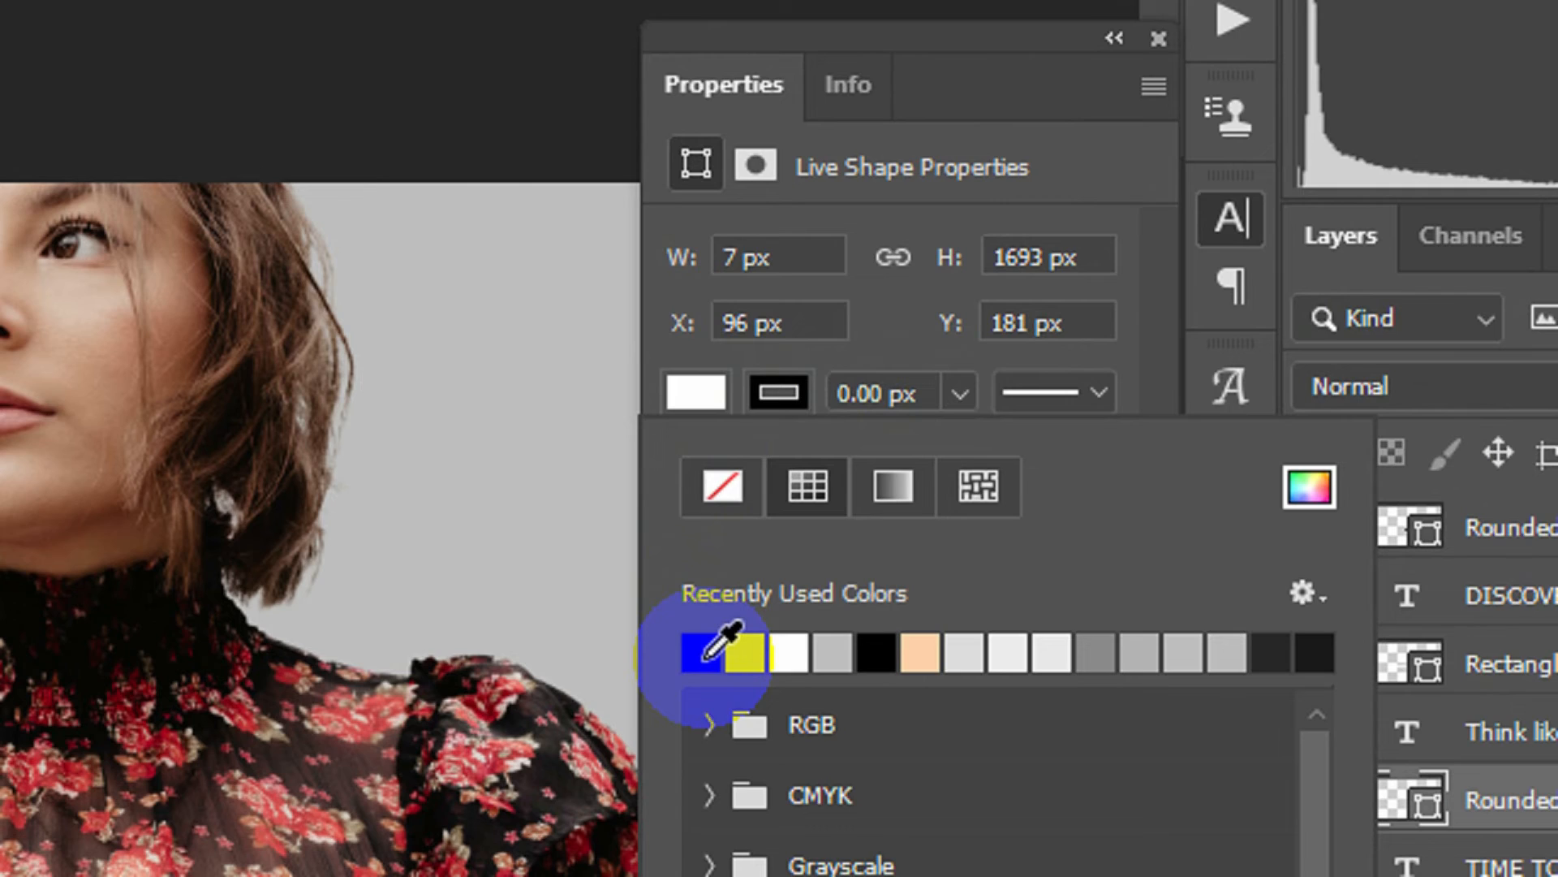
left_click(704, 654)
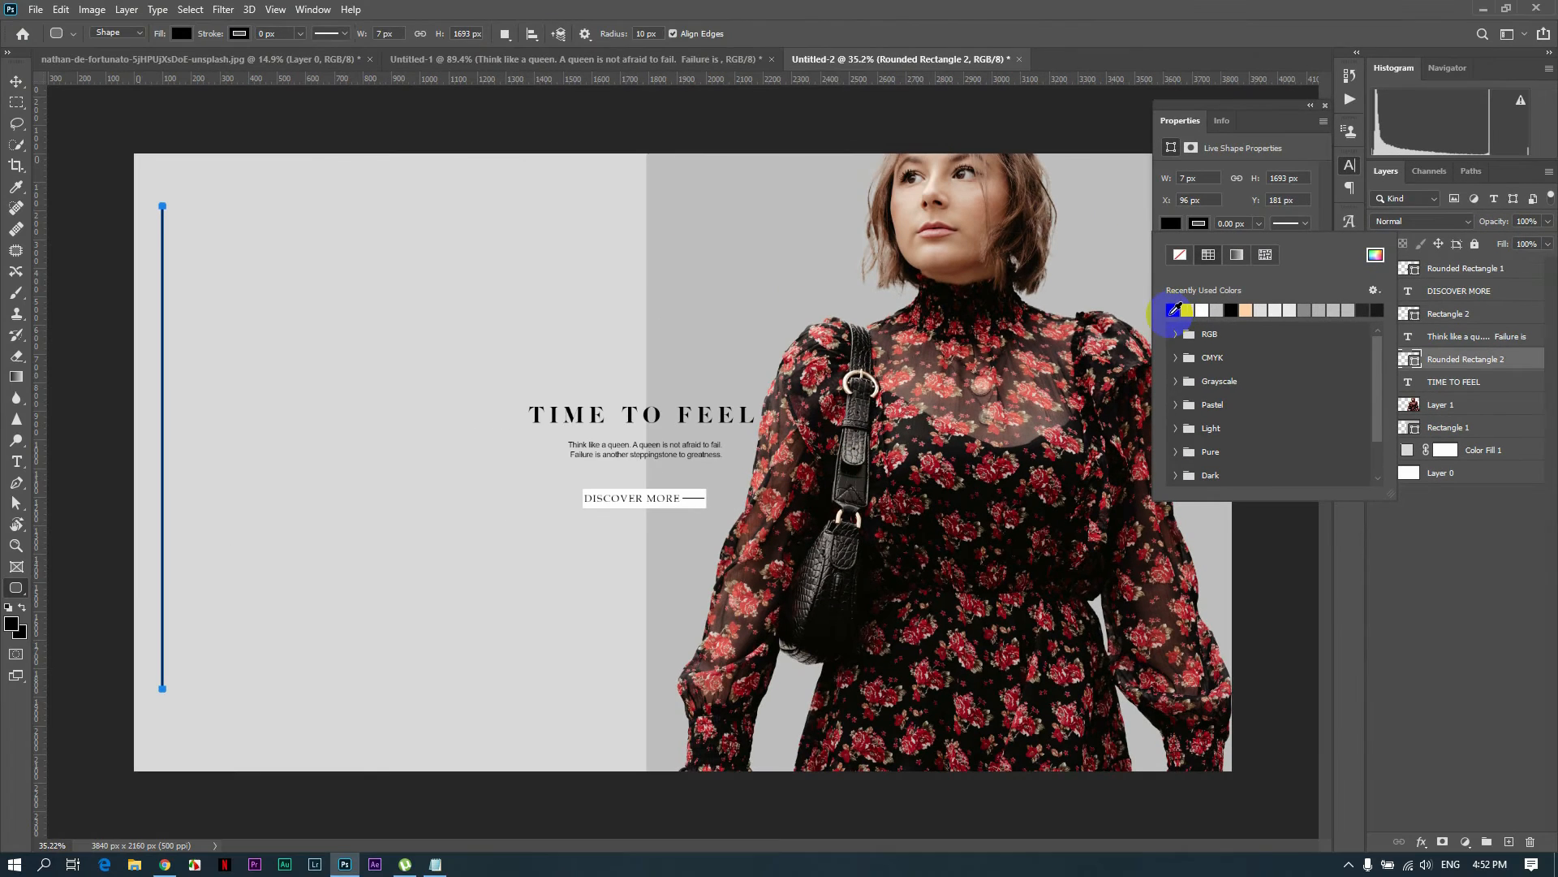
Narrow the tall black vertical line to about 3.8 px wide with Free Transform, keeping its left edge in place
left_click(15, 86)
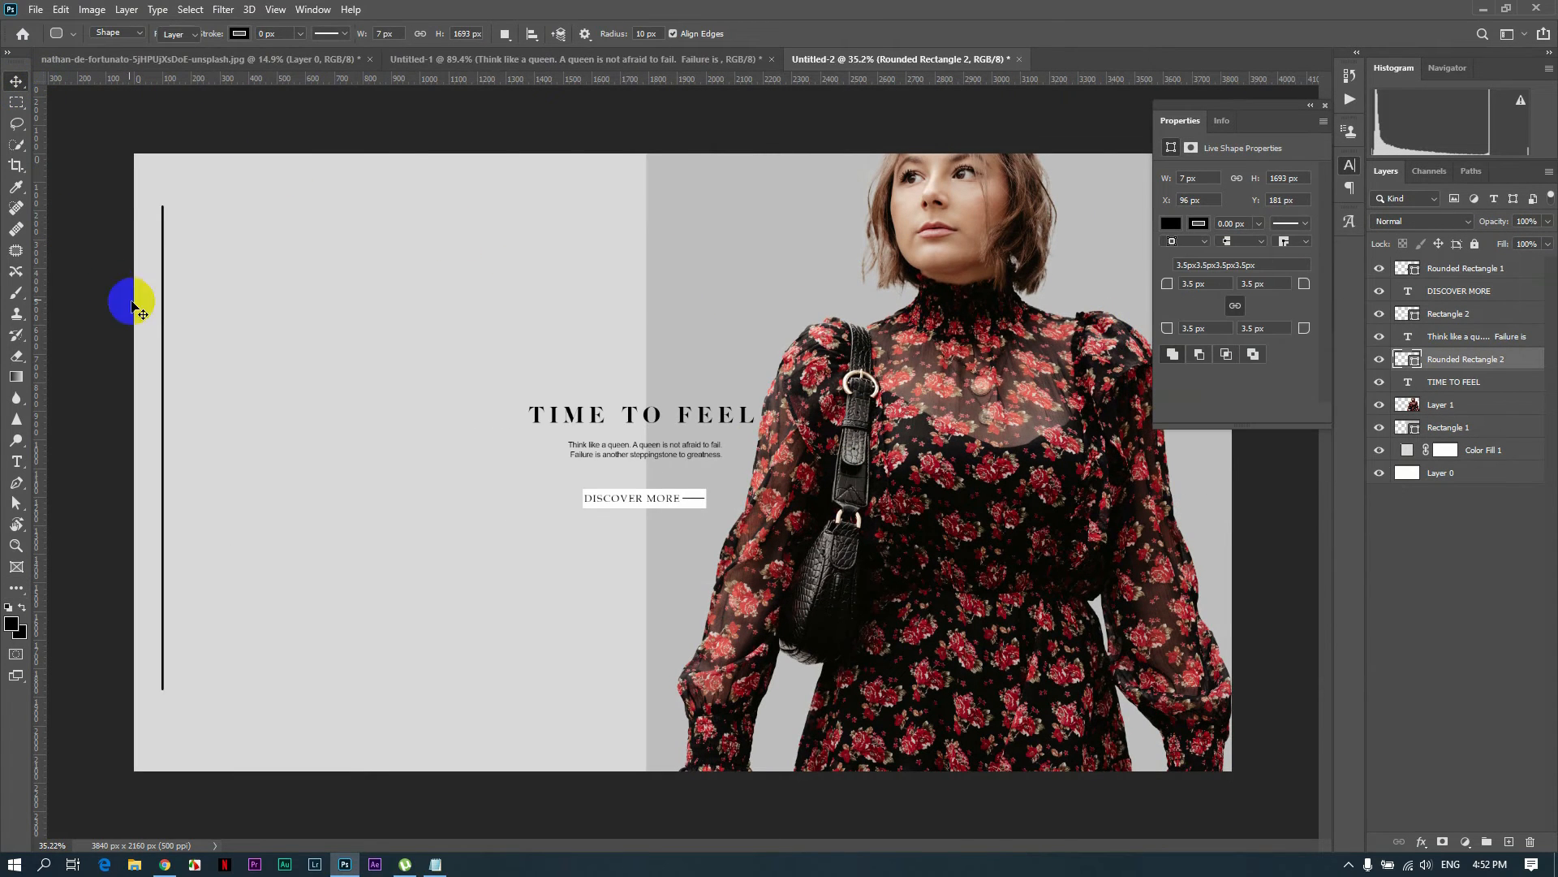
scroll(69, 355, "up", 8)
scroll(69, 356, "up", 6)
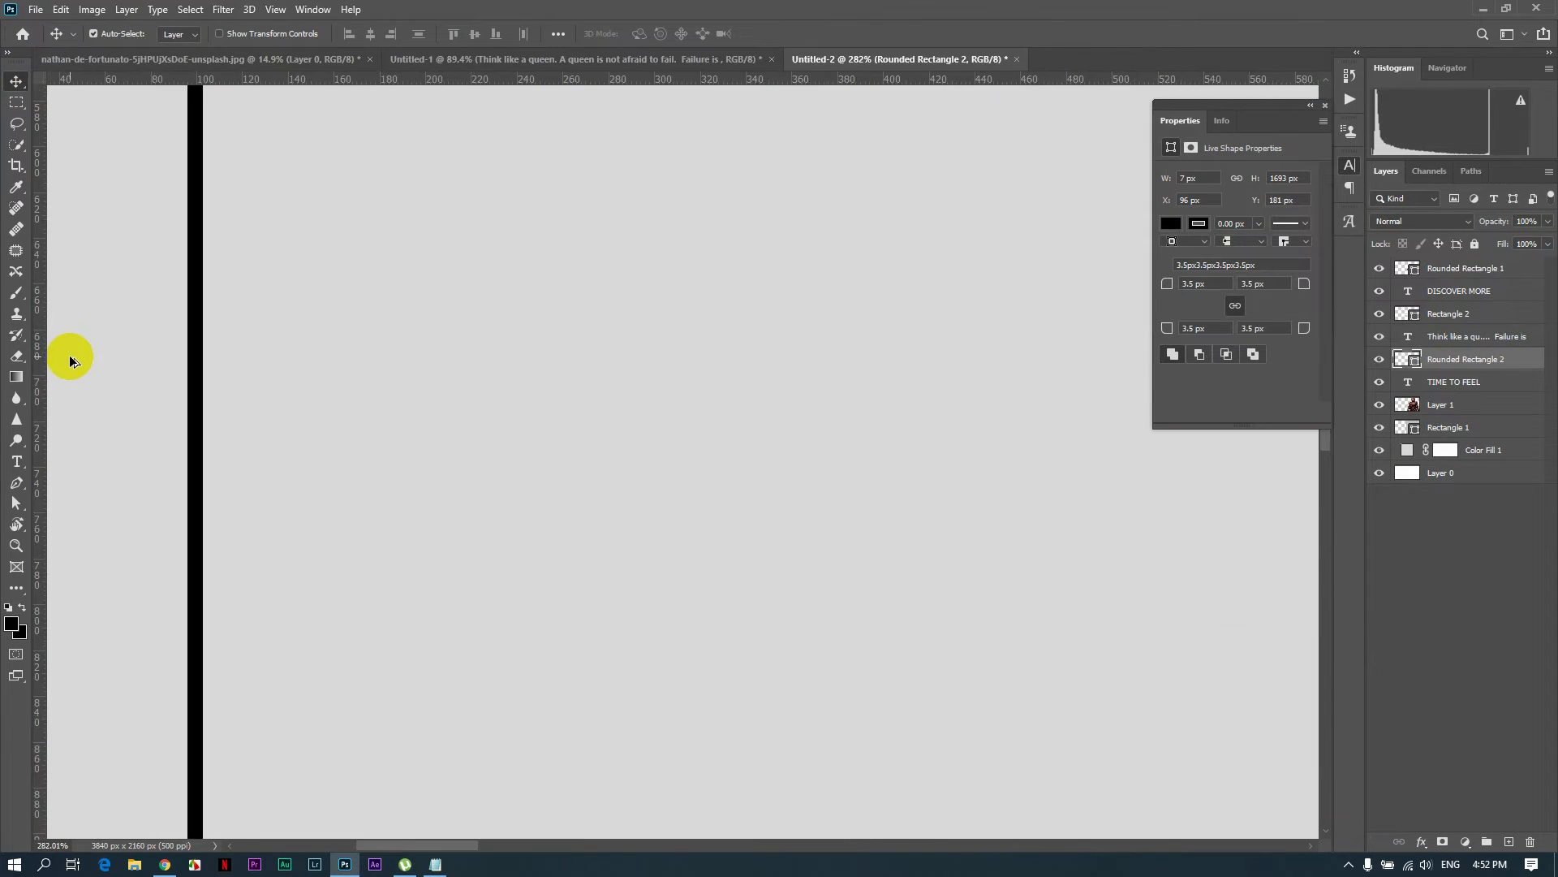
left_click(292, 386)
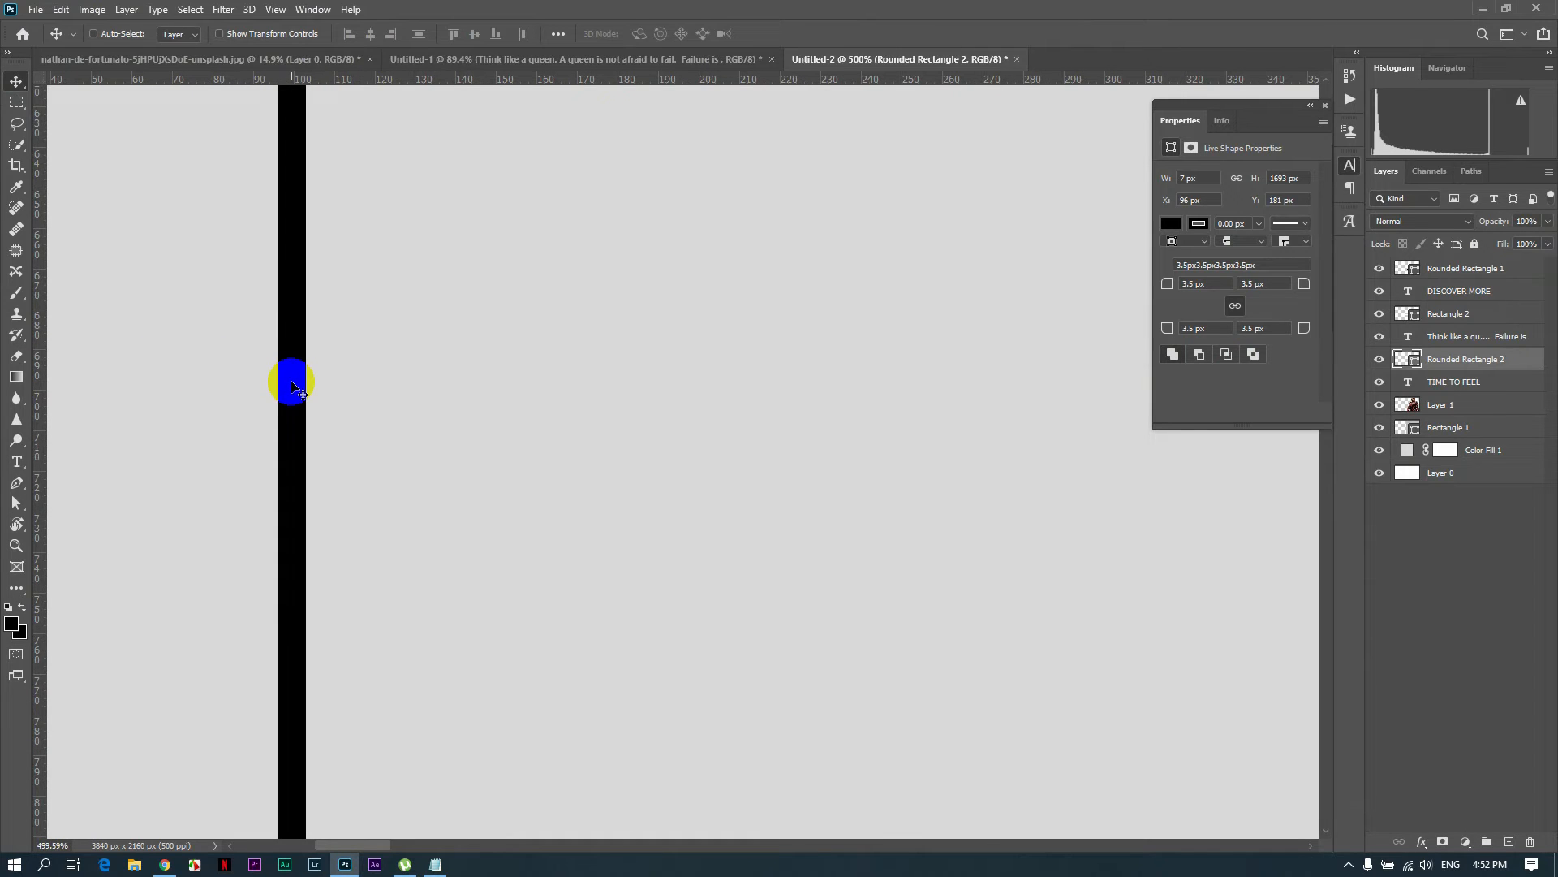
key("ctrl+t")
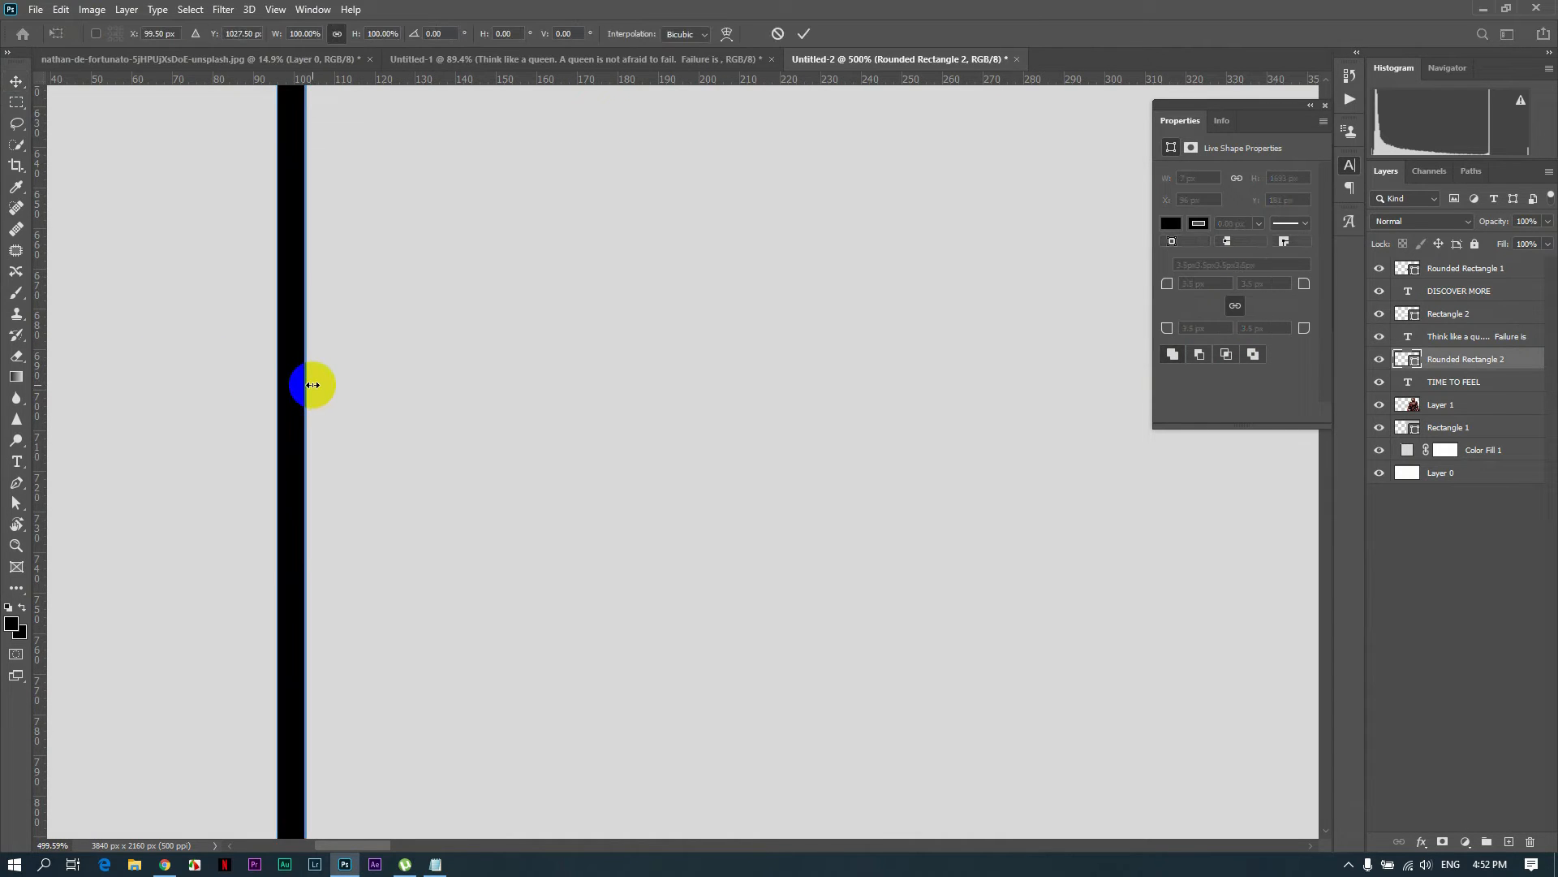
left_click_drag(310, 384, 297, 384)
left_click(804, 33)
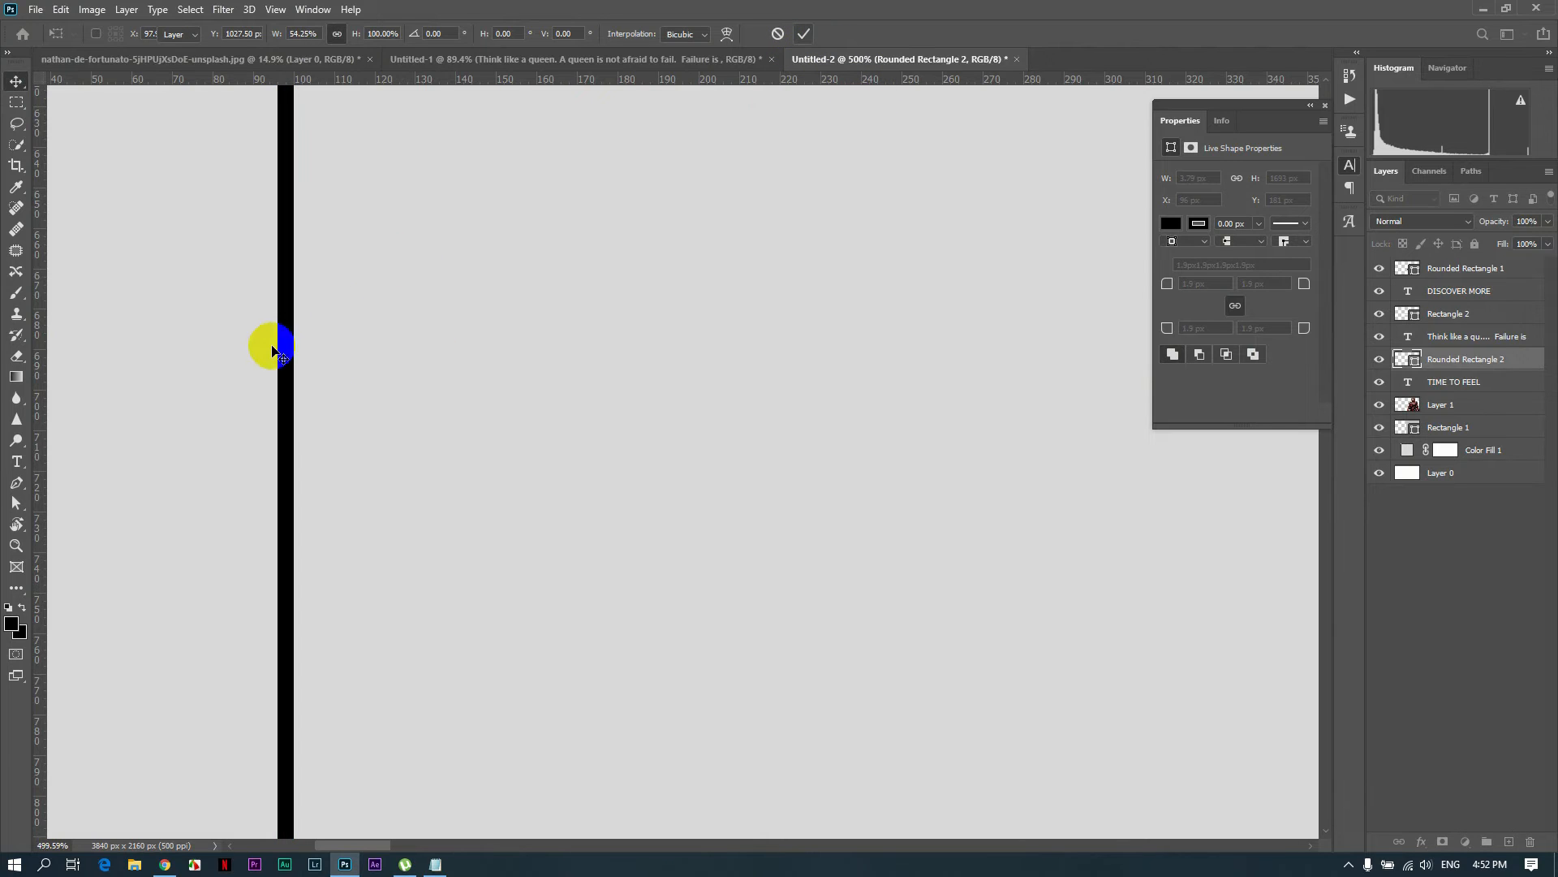
Draw a shorter vertical rounded rectangle about 3 x 296 px just left of the tall line's lower end, extending below it
scroll(239, 363, "down", 3)
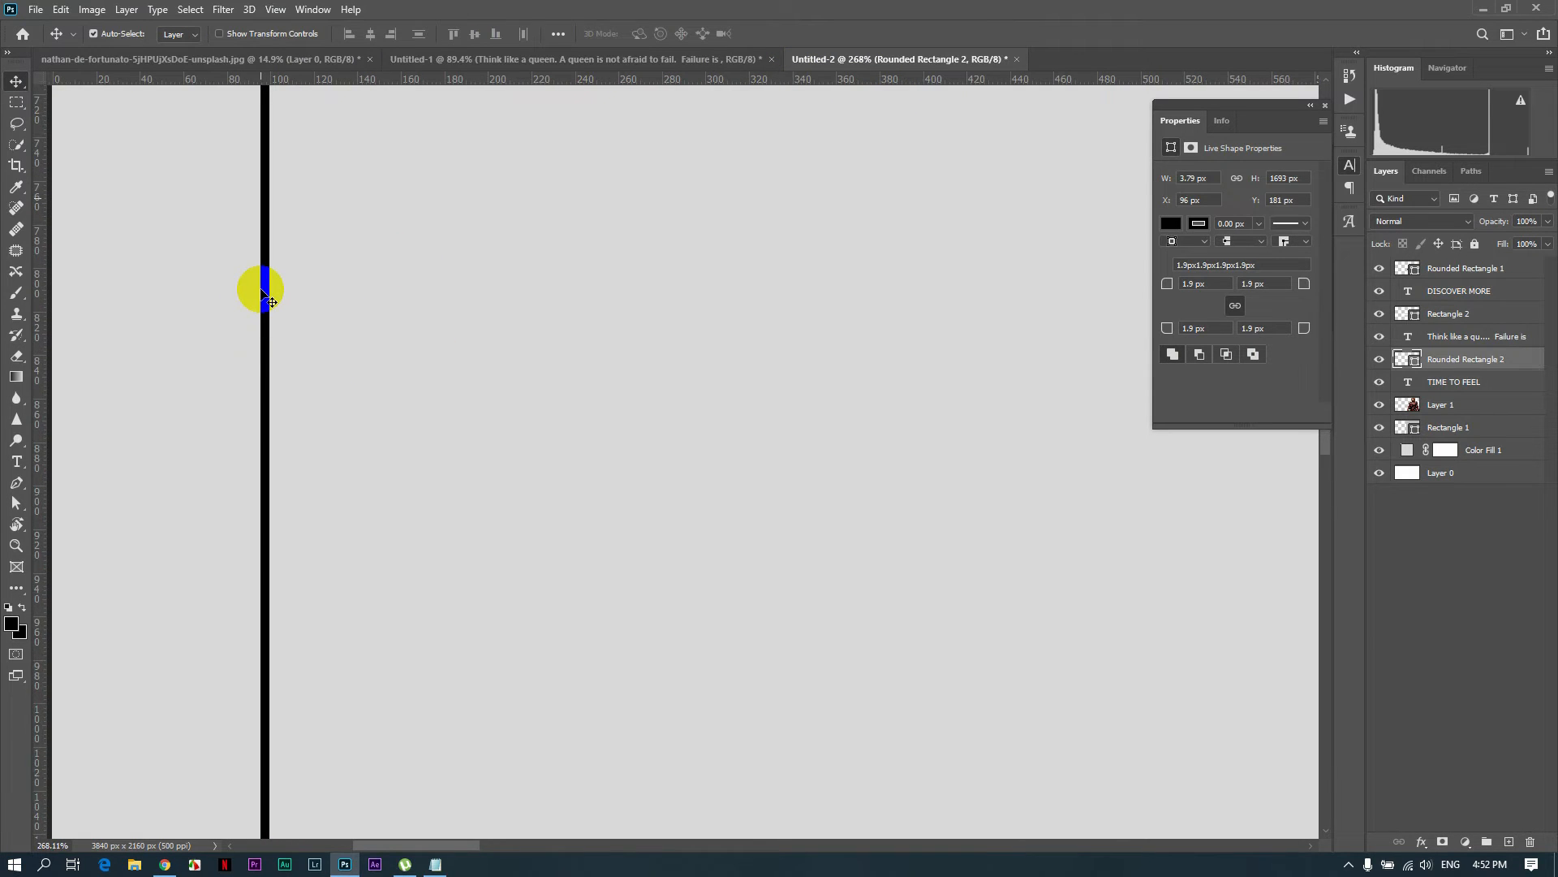
scroll(258, 290, "down", 3)
scroll(261, 291, "down", 10)
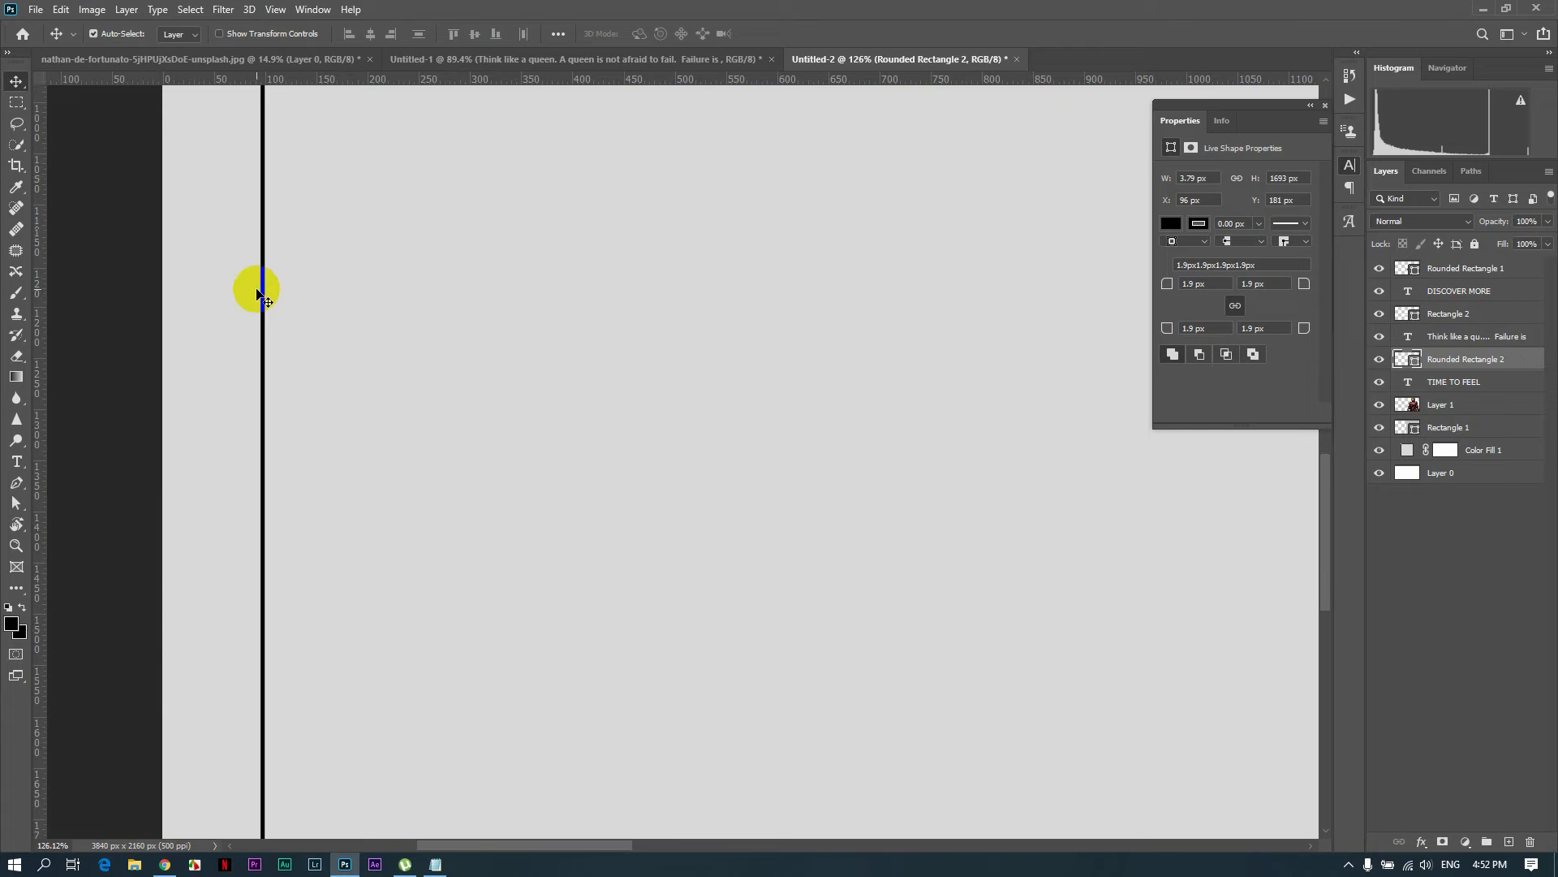
scroll(246, 341, "down", 5)
scroll(236, 487, "up", 4)
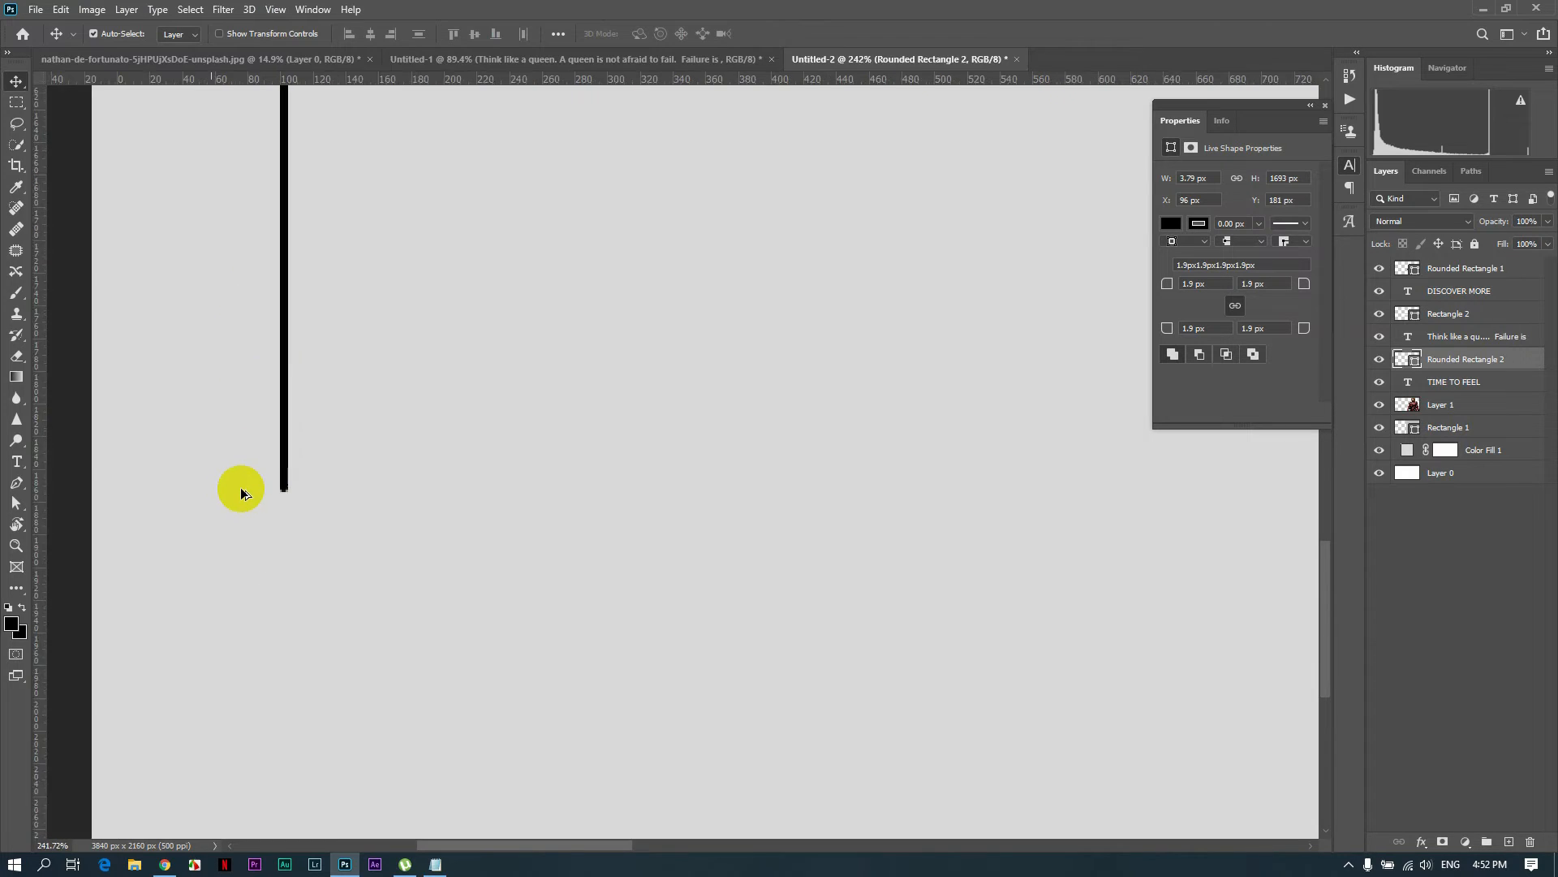
scroll(495, 322, "down", 3)
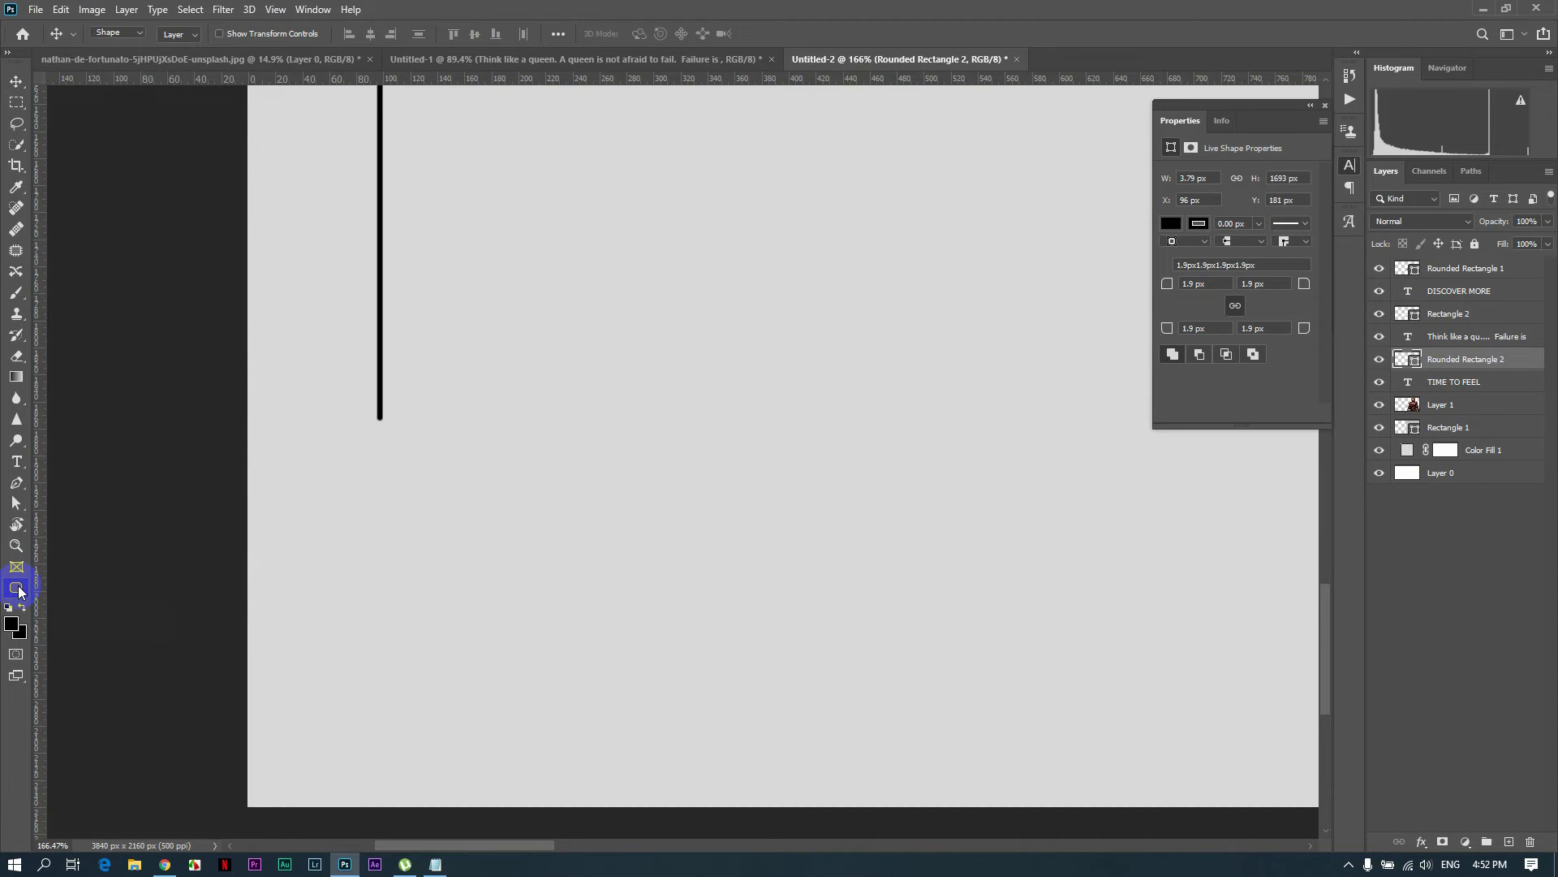
left_click(16, 587)
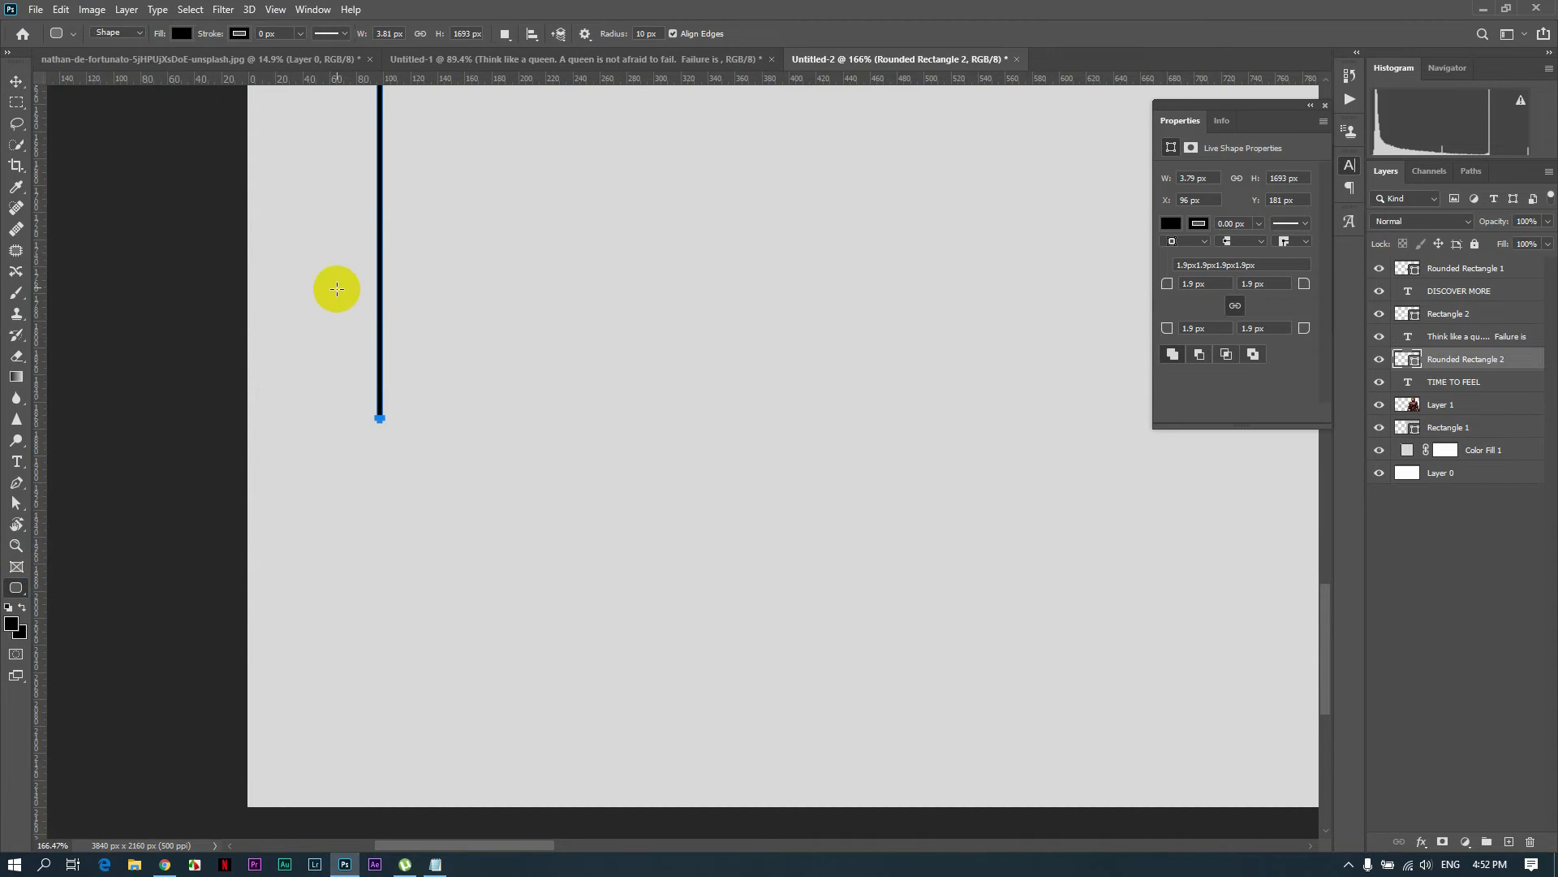
left_click_drag(326, 280, 329, 678)
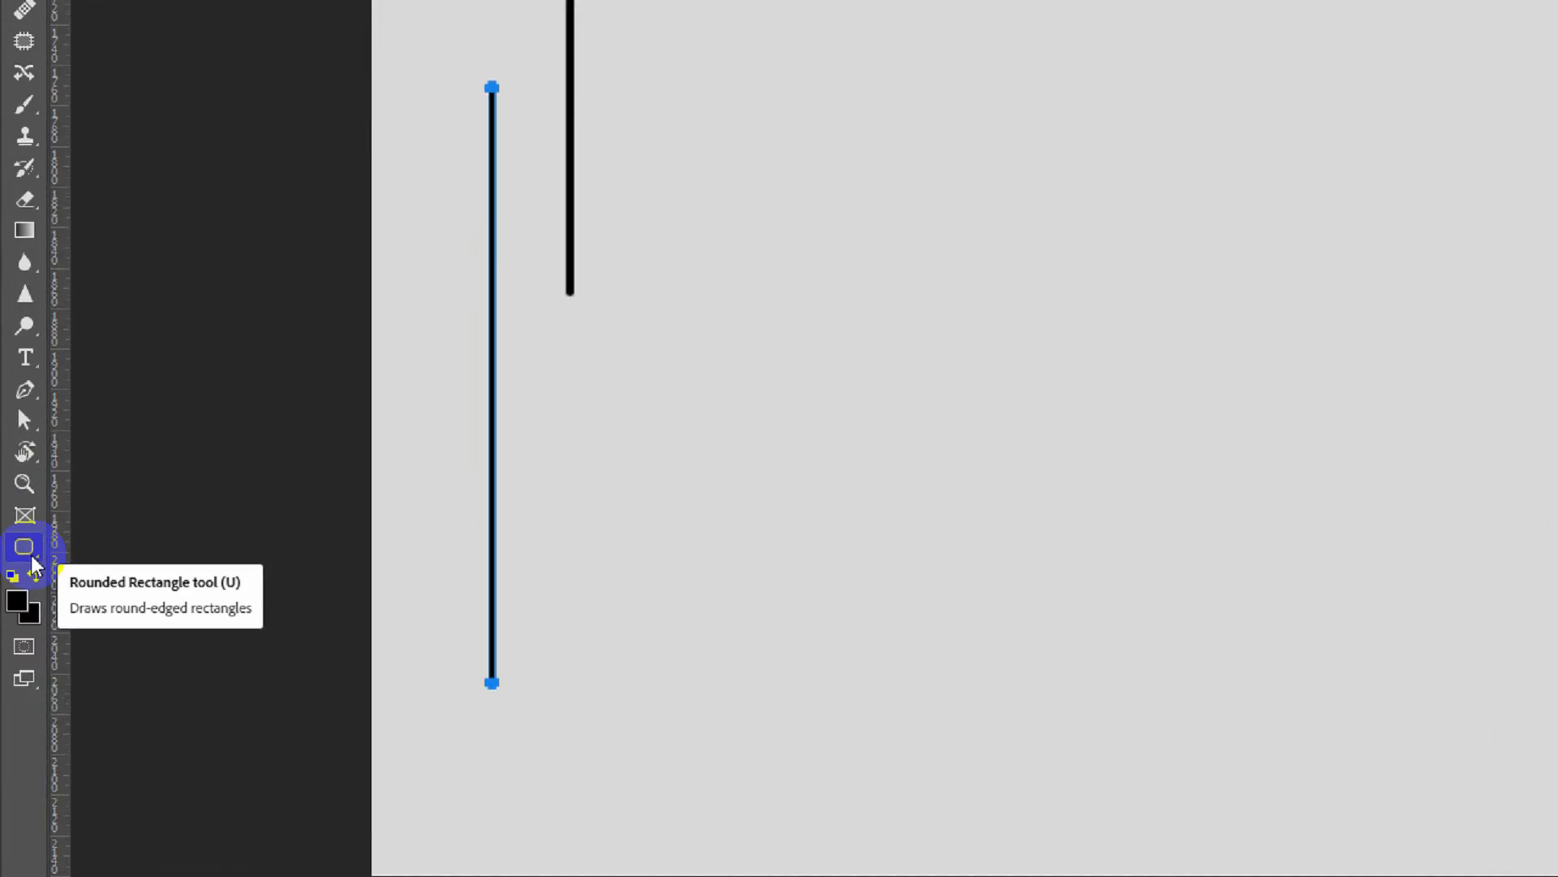
Draw a downward-pointing triangle about 17 x 17 px with the Custom Shape tool just below the short vertical line
right_click(58, 438)
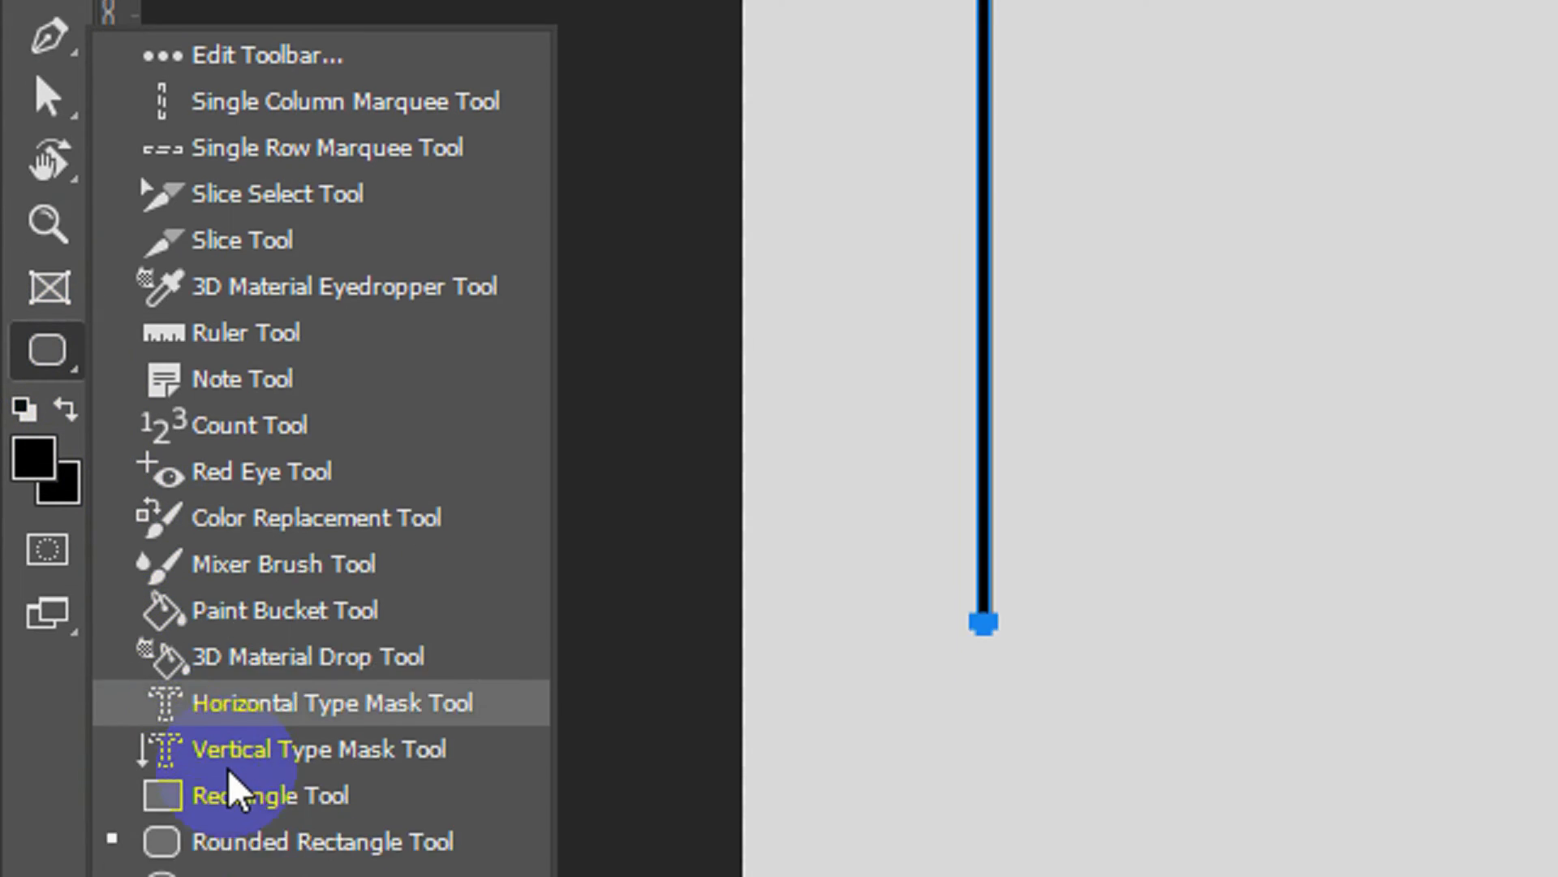
left_click(296, 684)
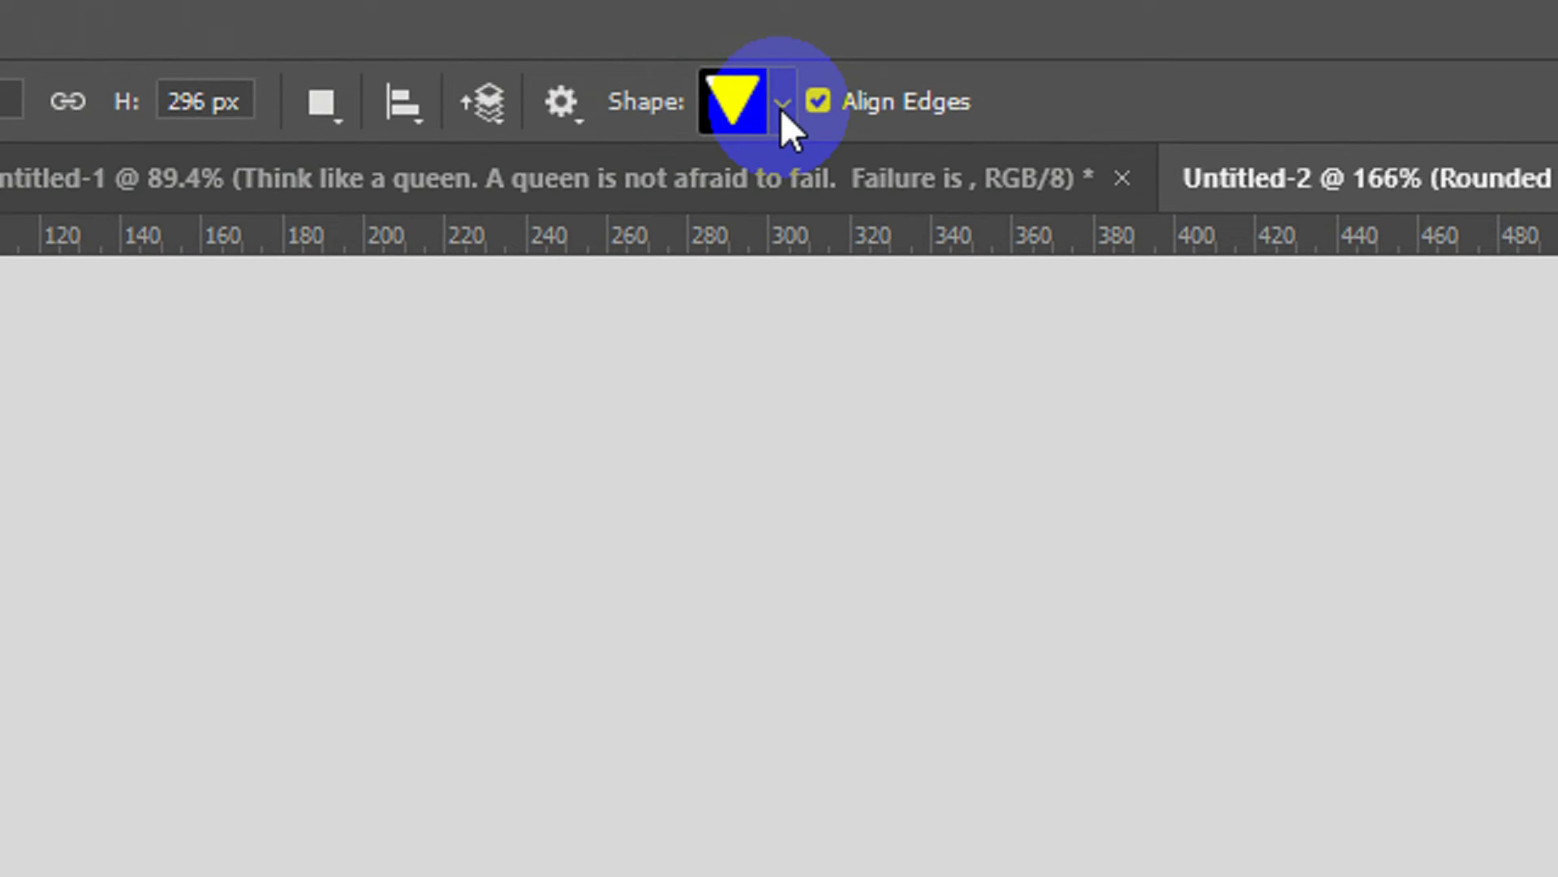
left_click(659, 36)
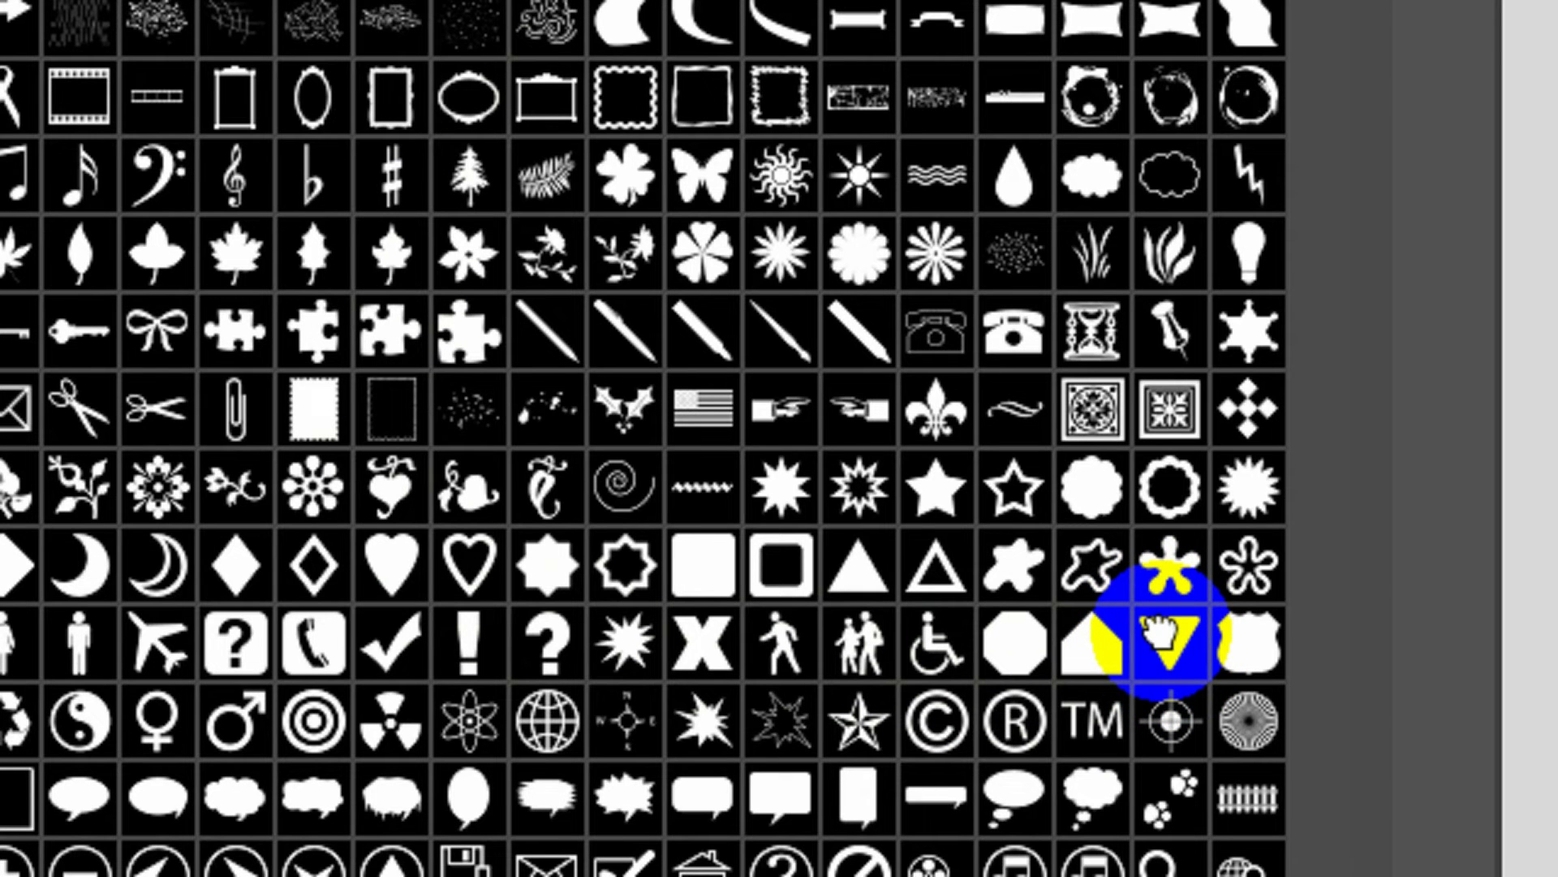
left_click(1166, 638)
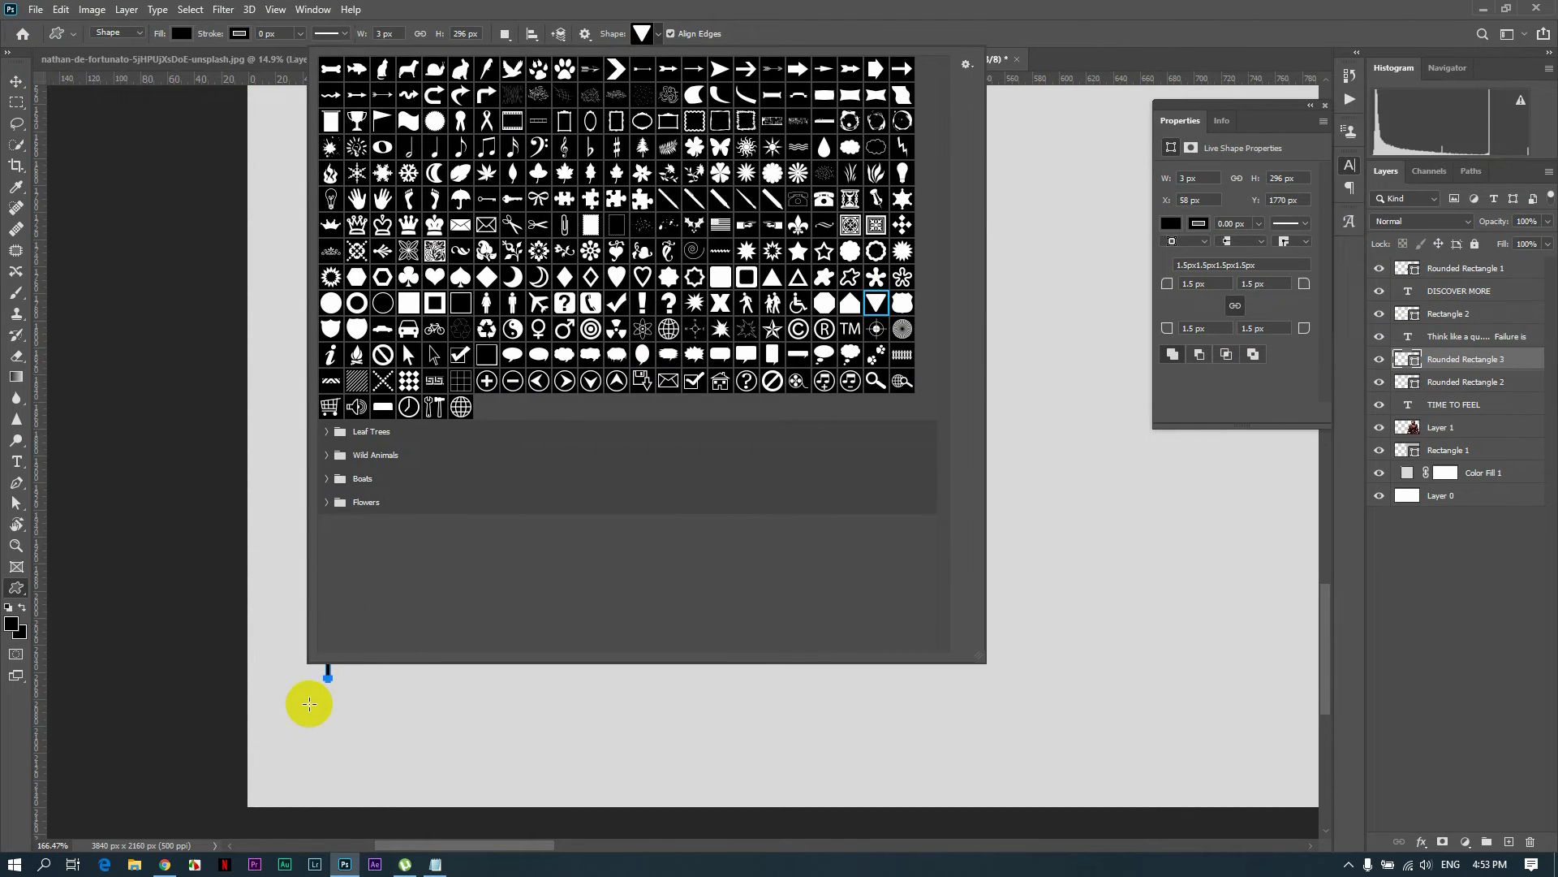
left_click_drag(309, 704, 332, 724)
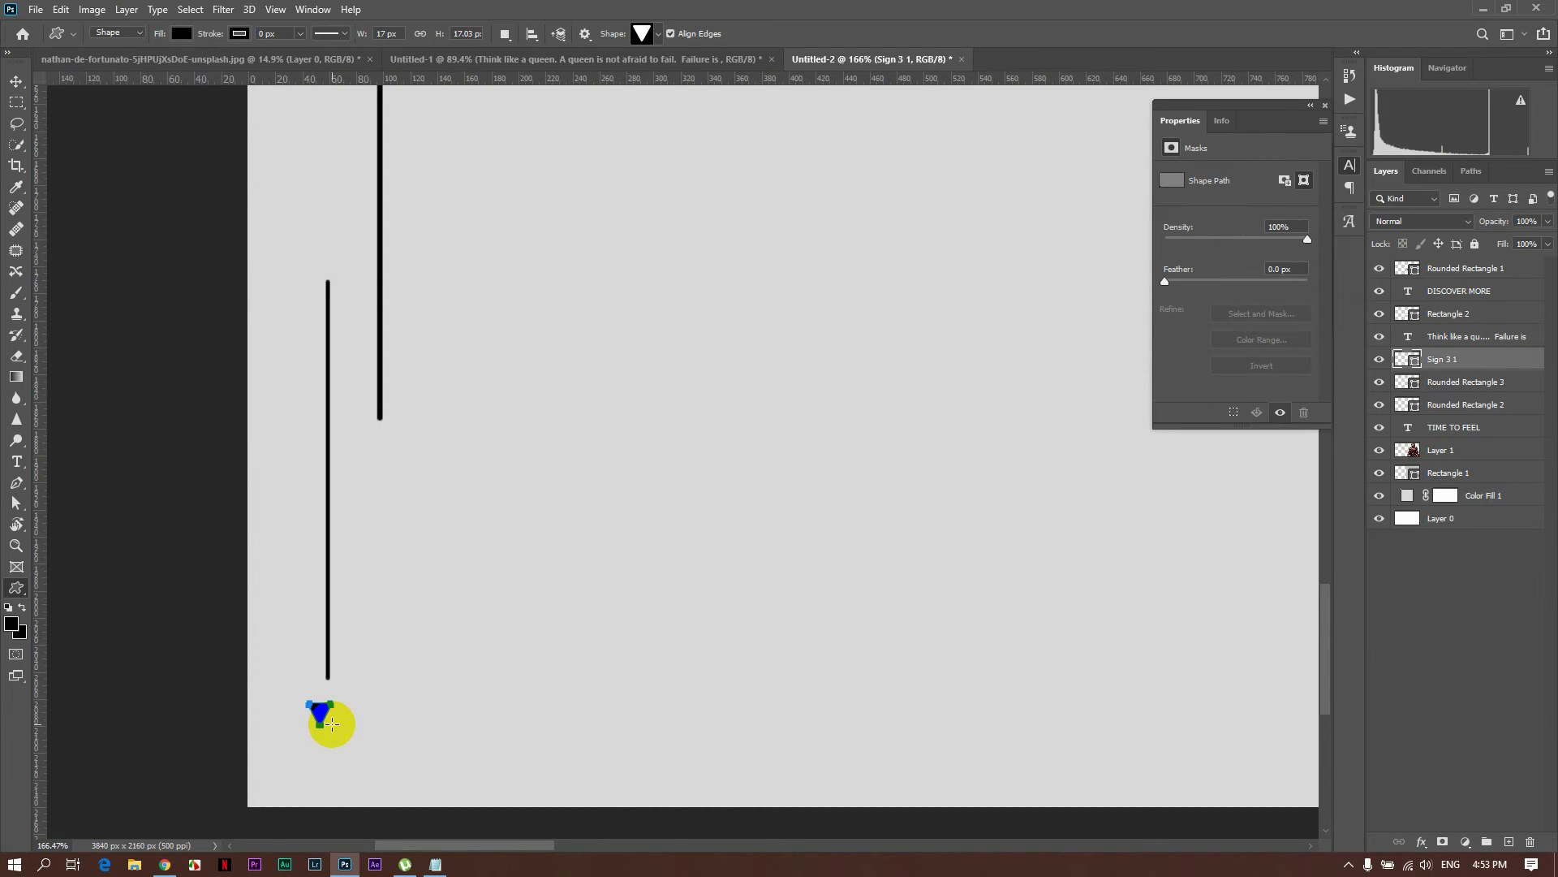
Move the small black triangle up onto the lower end of the short vertical line, centered to form a down arrow
left_click(17, 82)
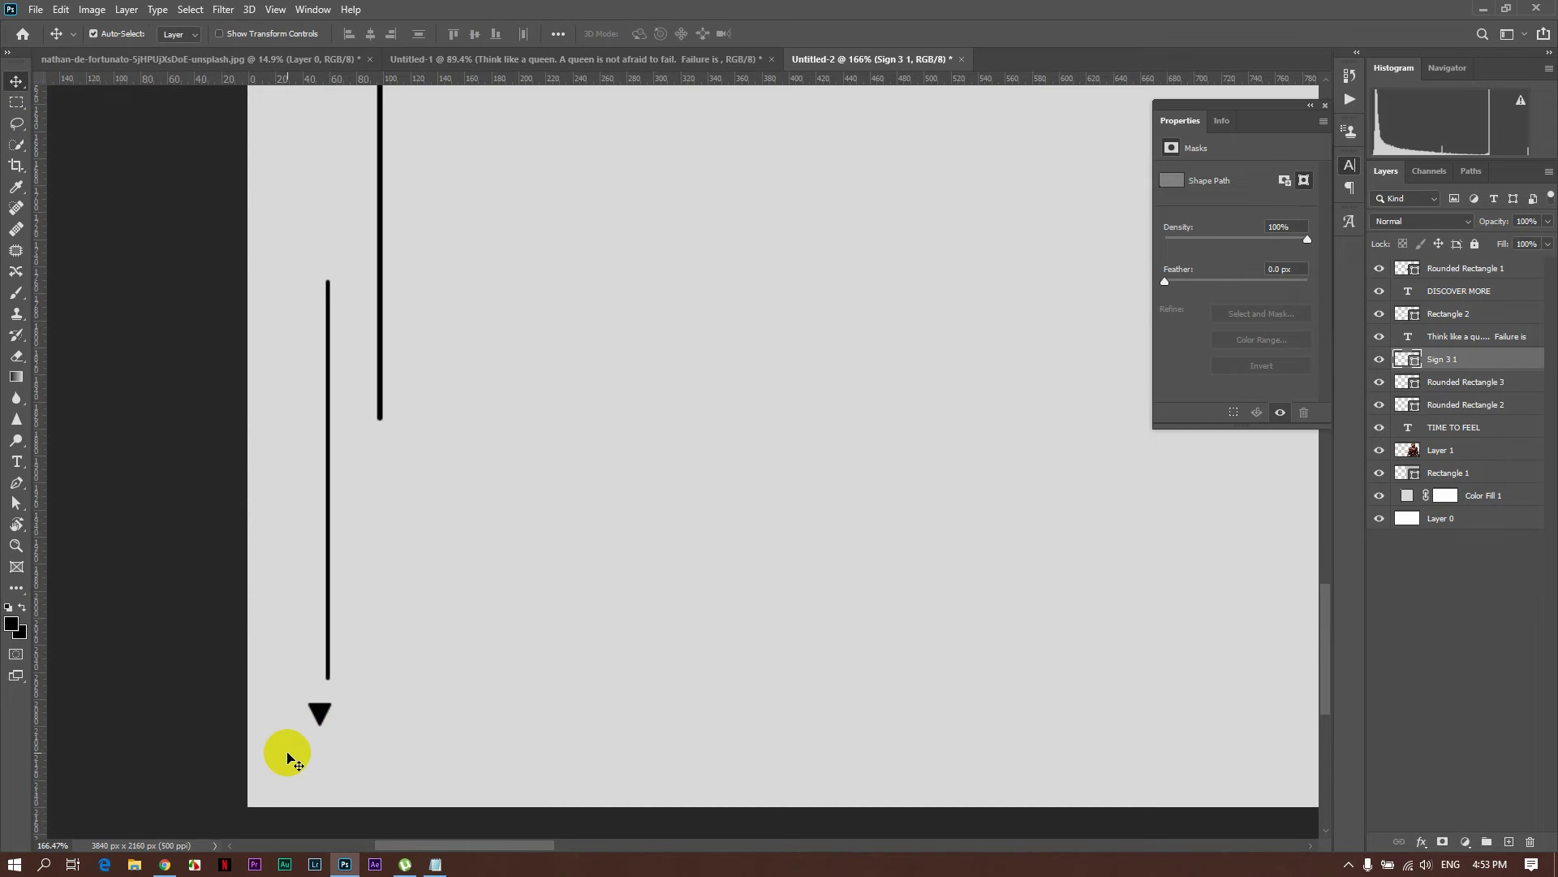
scroll(288, 753, "up", 5)
left_click_drag(340, 673, 363, 614)
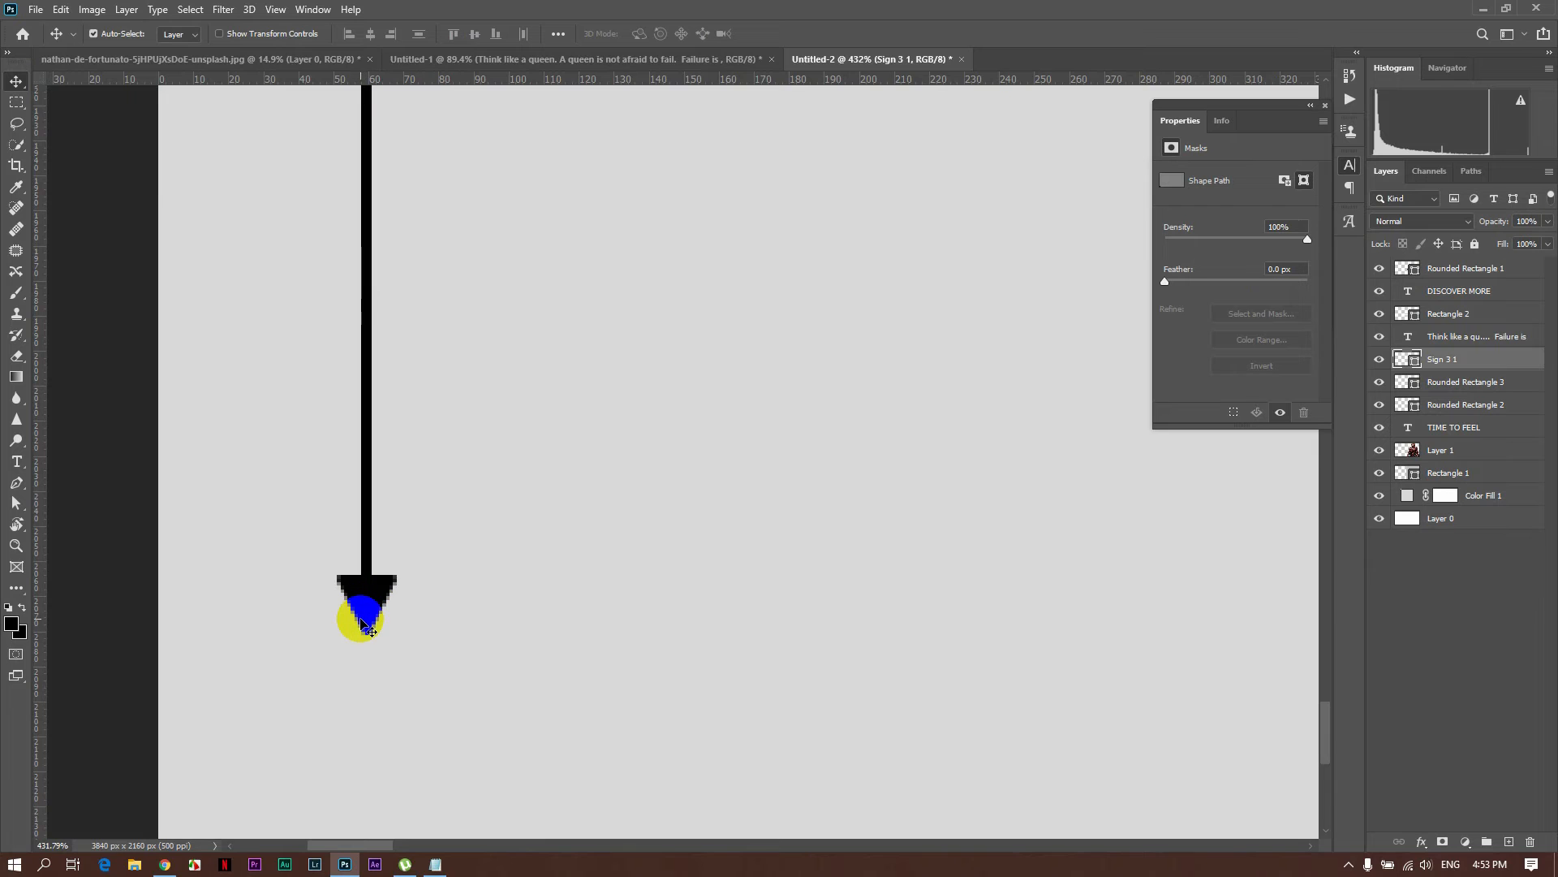
scroll(363, 621, "down", 4)
scroll(363, 621, "down", 6)
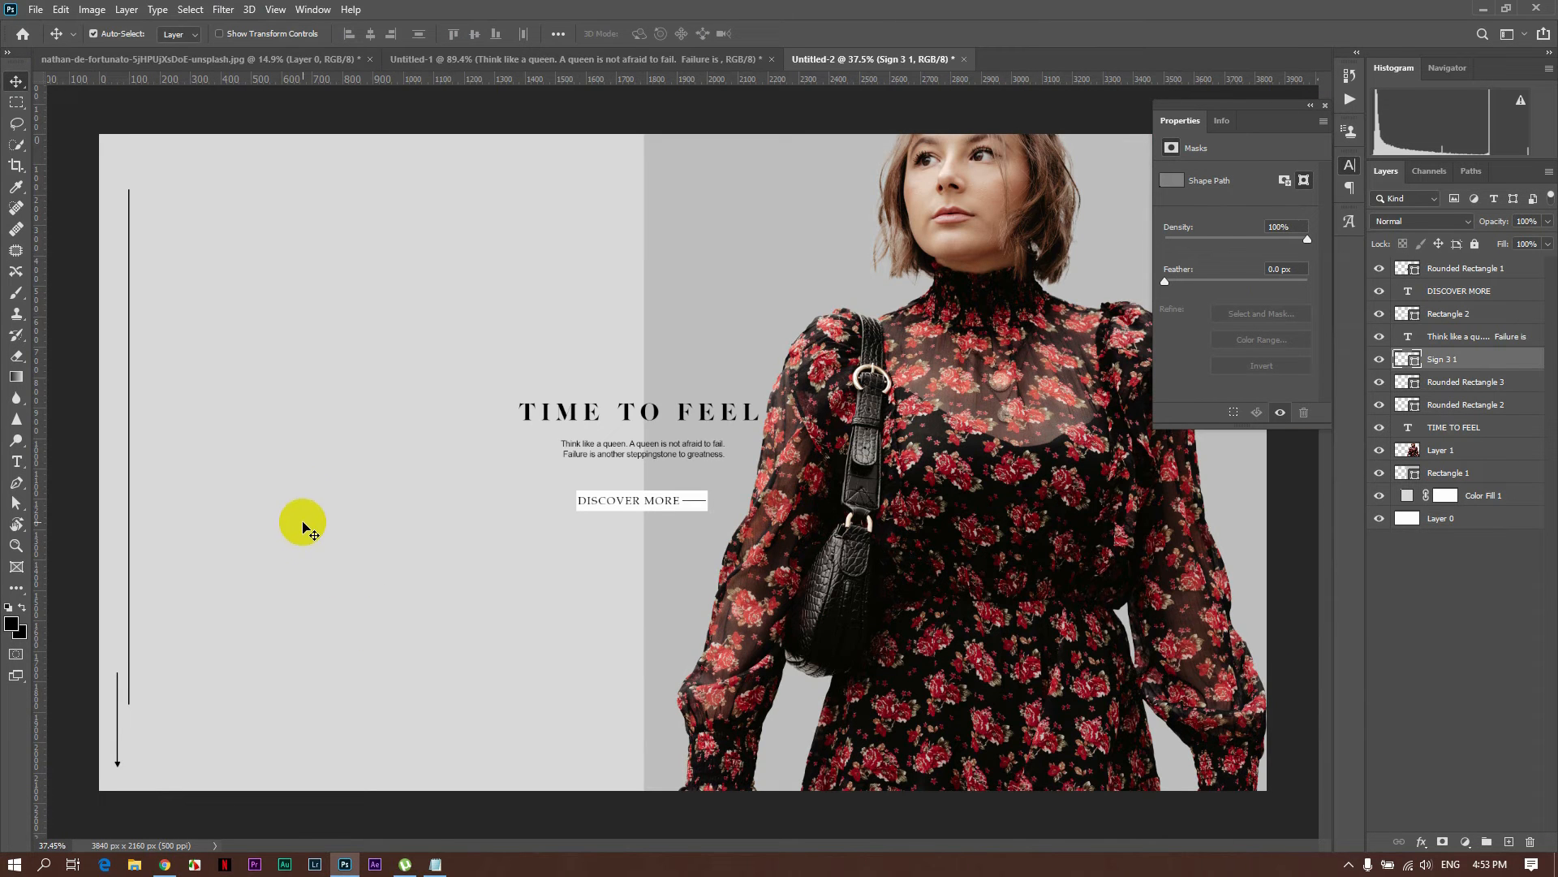
Set the foreground color to light orange #f6c37b and select its hex code in the color picker before accepting
scroll(111, 134, "up", 10)
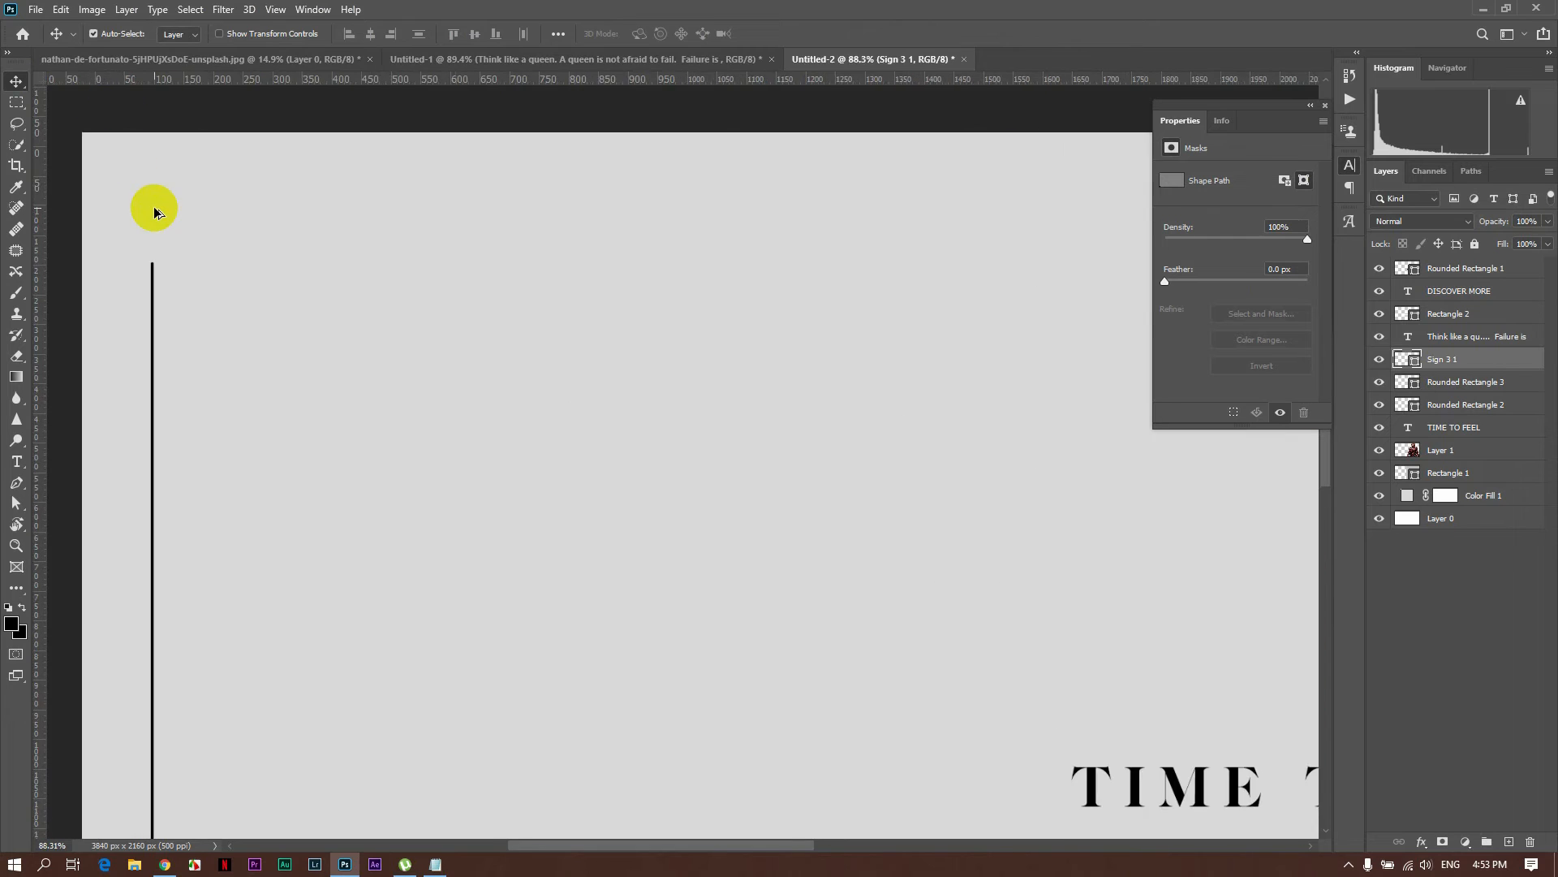
scroll(714, 184, "down", 2)
scroll(819, 177, "down", 1)
scroll(375, 146, "up", 3)
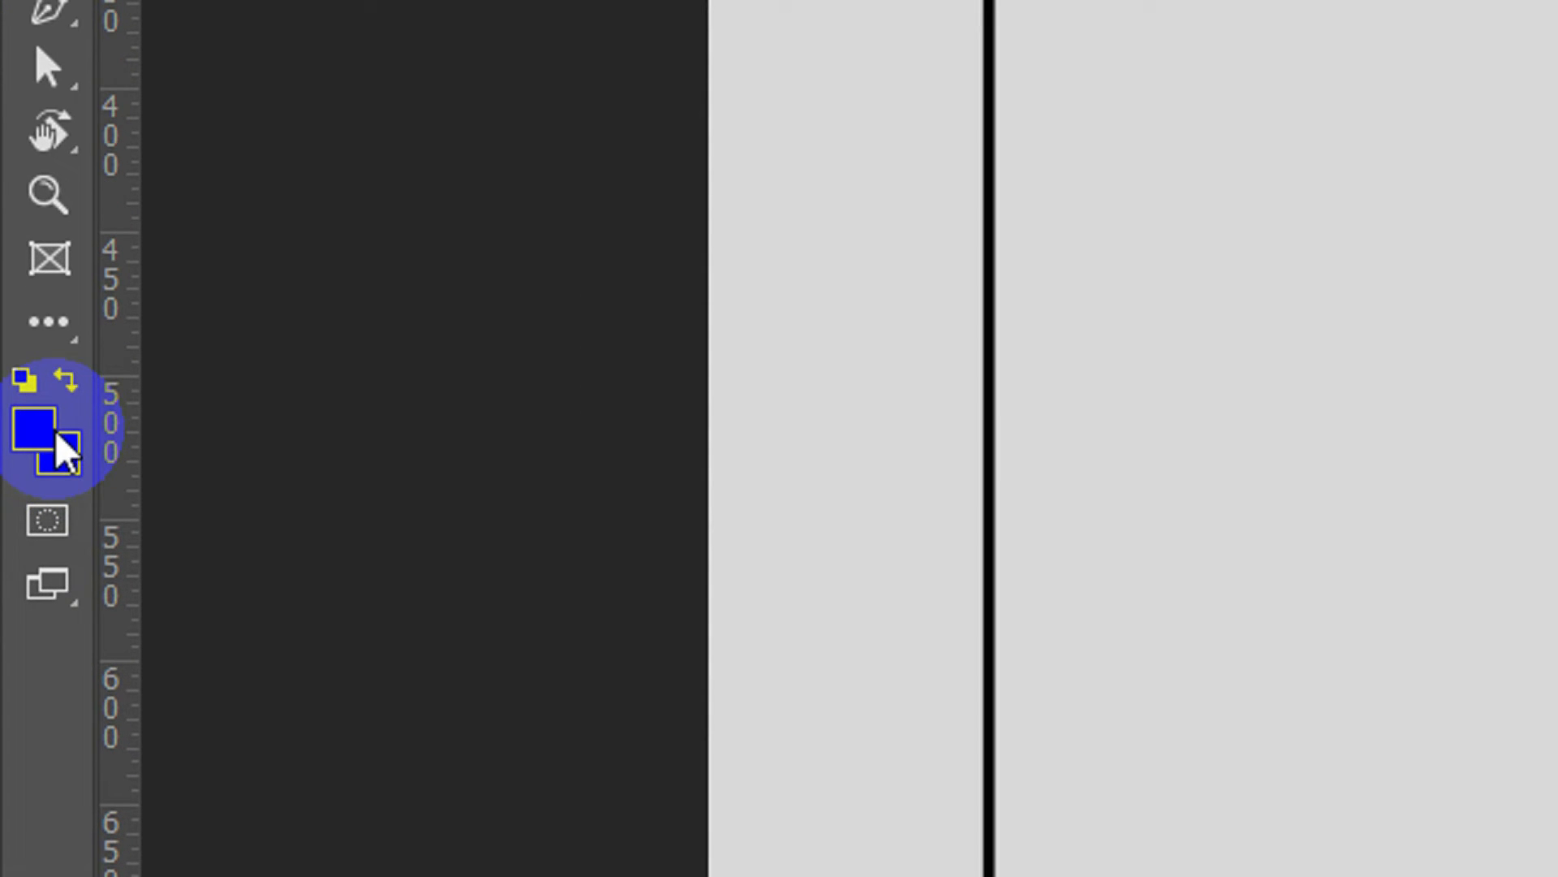
left_click(11, 627)
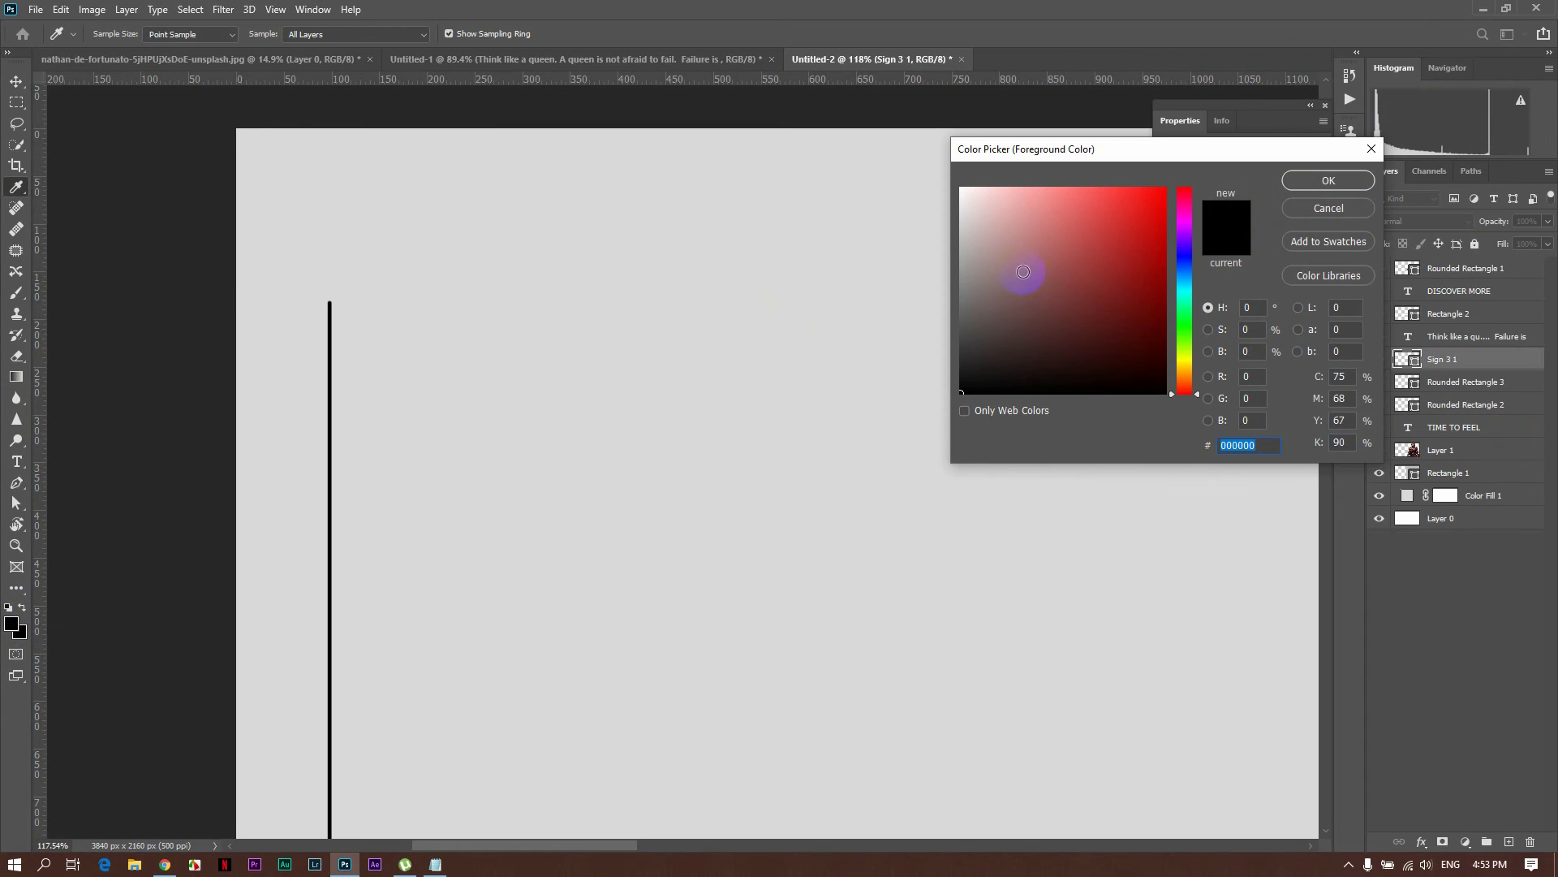
left_click_drag(1190, 357, 1194, 371)
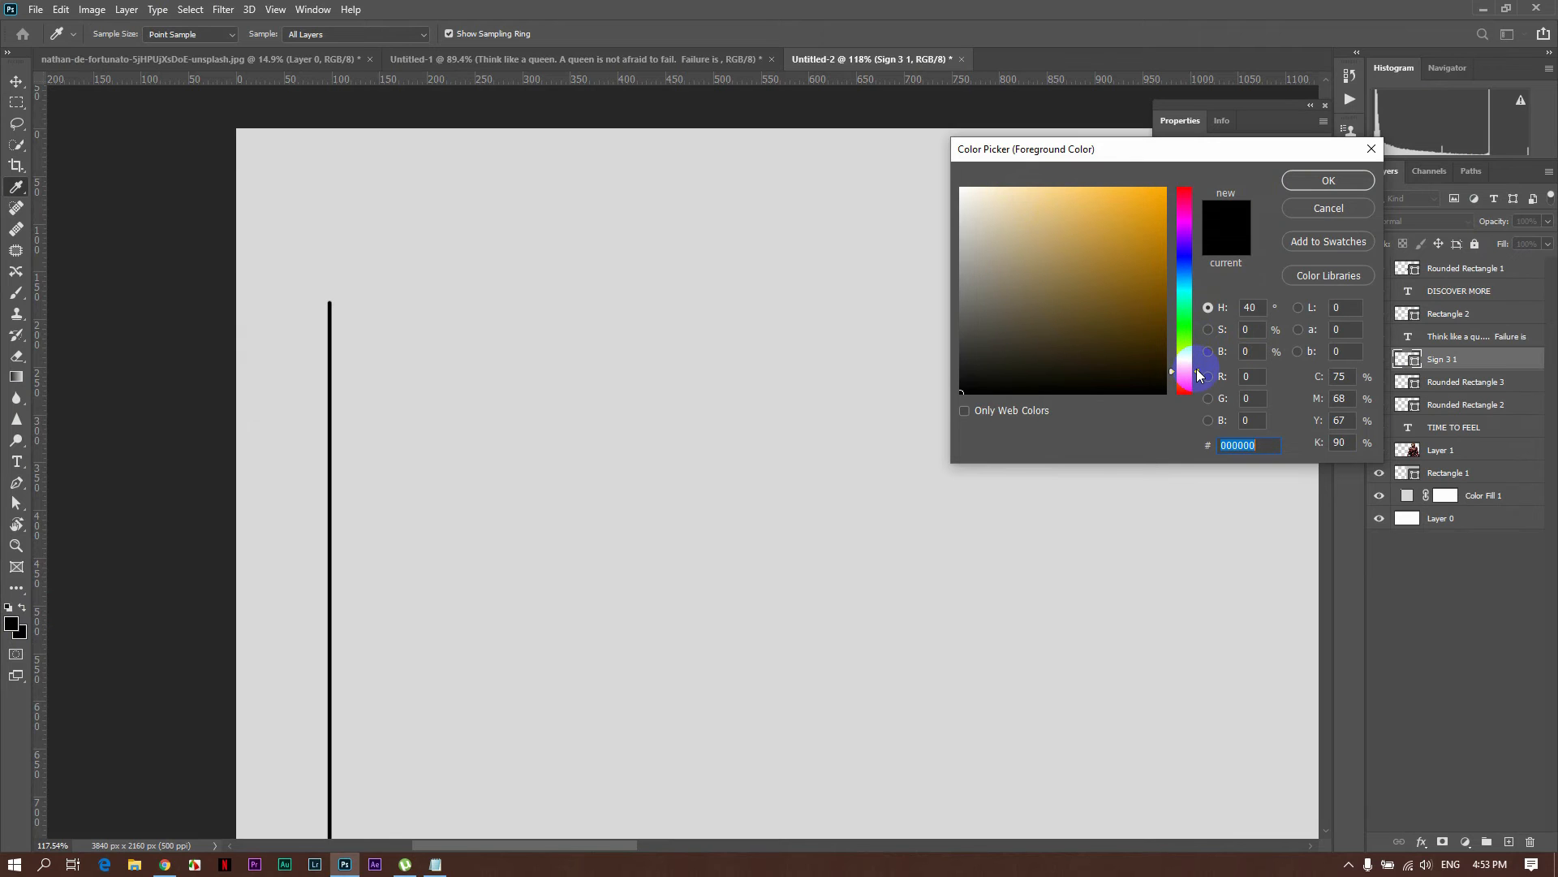
left_click_drag(1198, 375, 1198, 377)
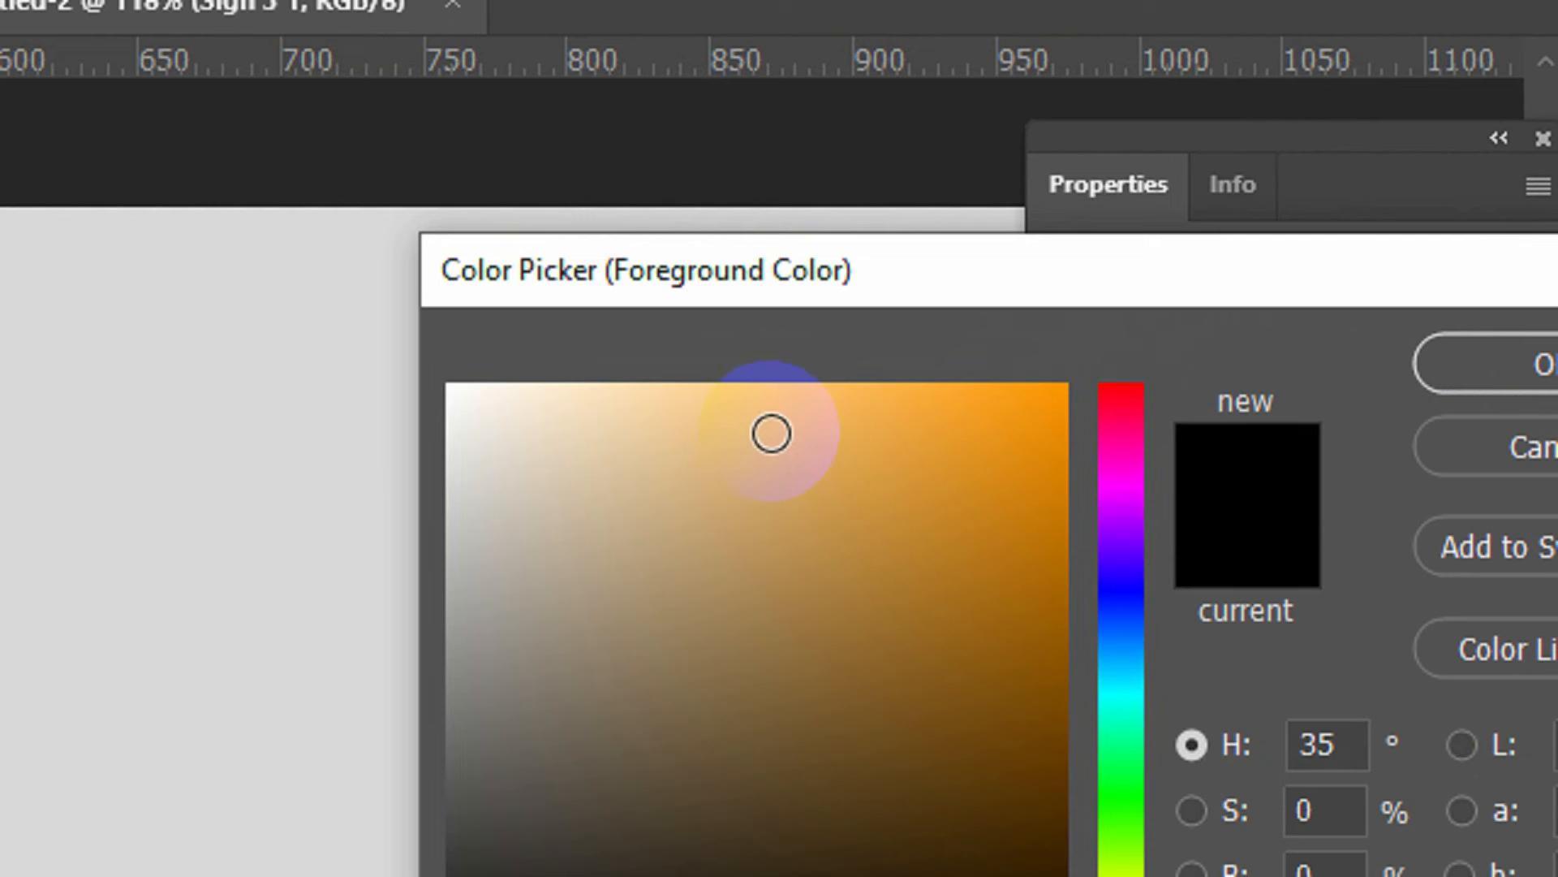
left_click(1064, 199)
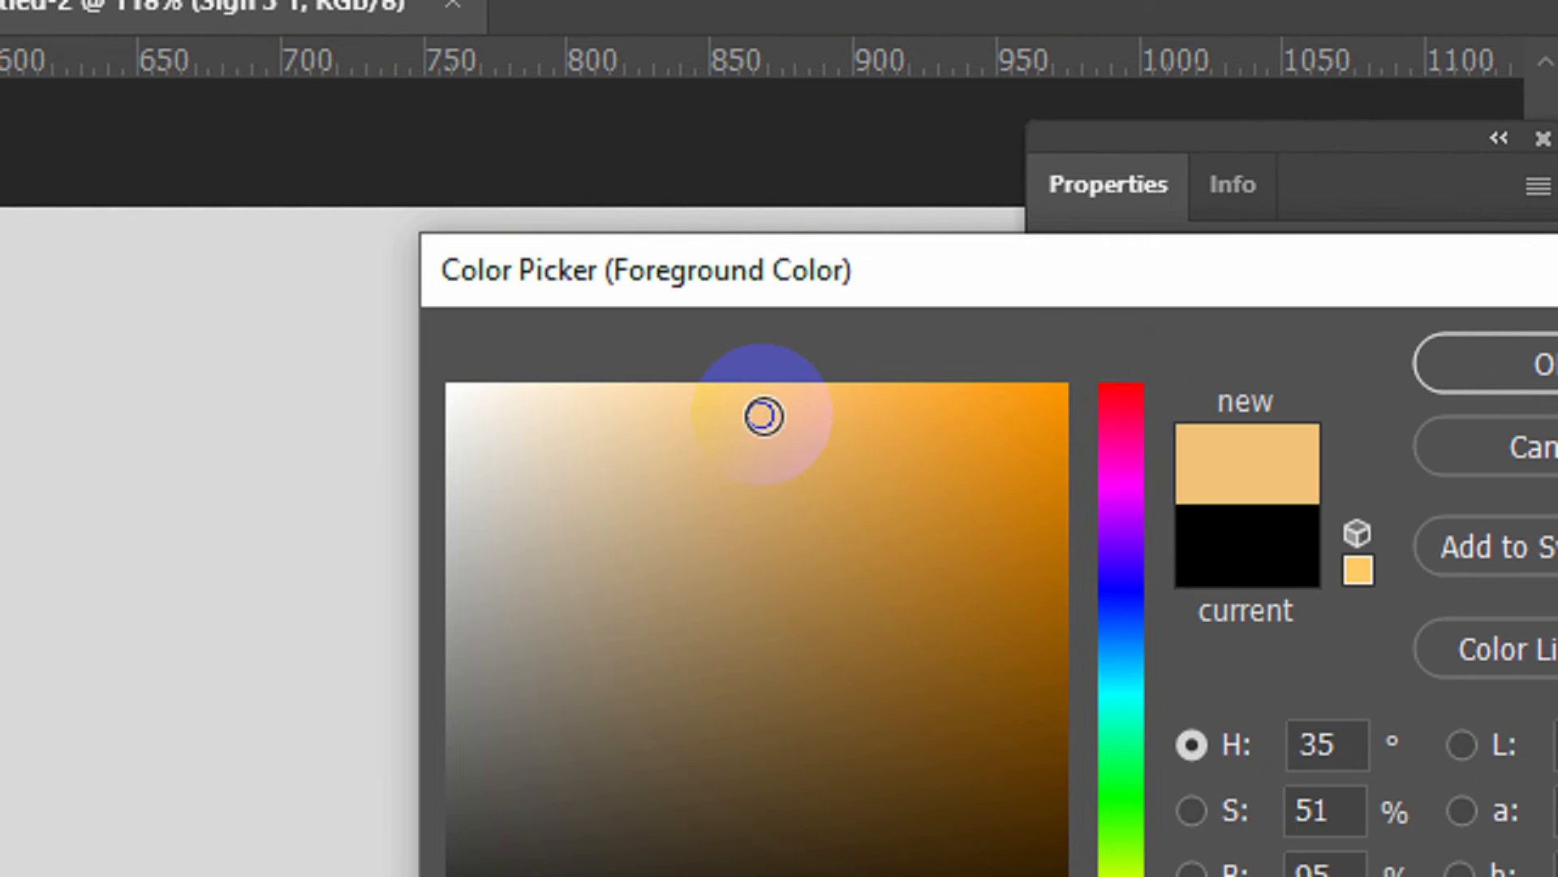
left_click_drag(766, 416, 758, 406)
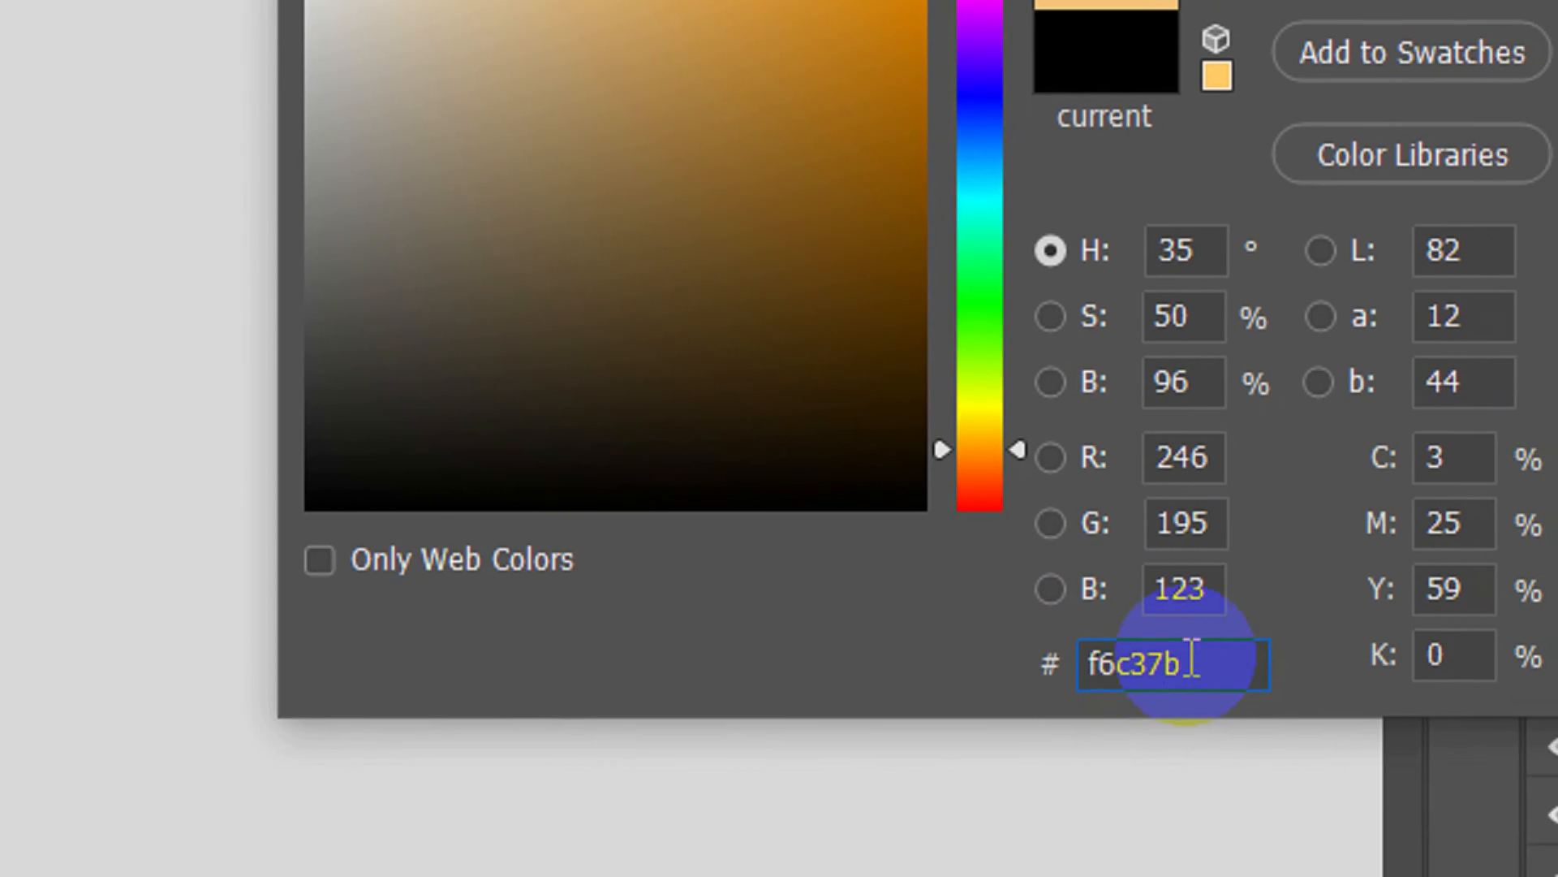
left_click_drag(1191, 658, 1070, 662)
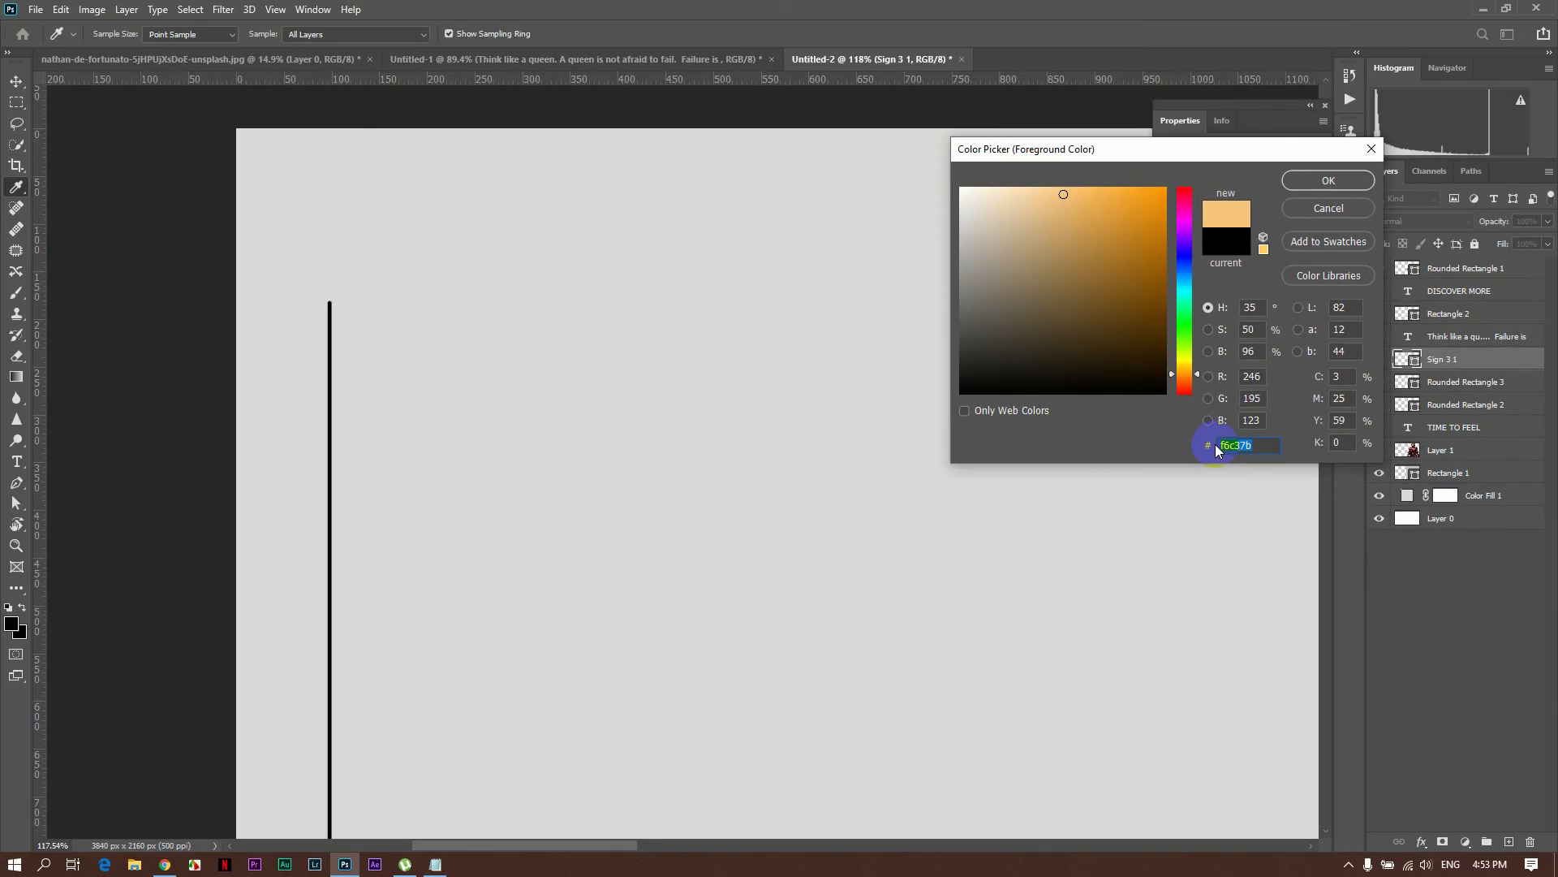
left_click(1328, 182)
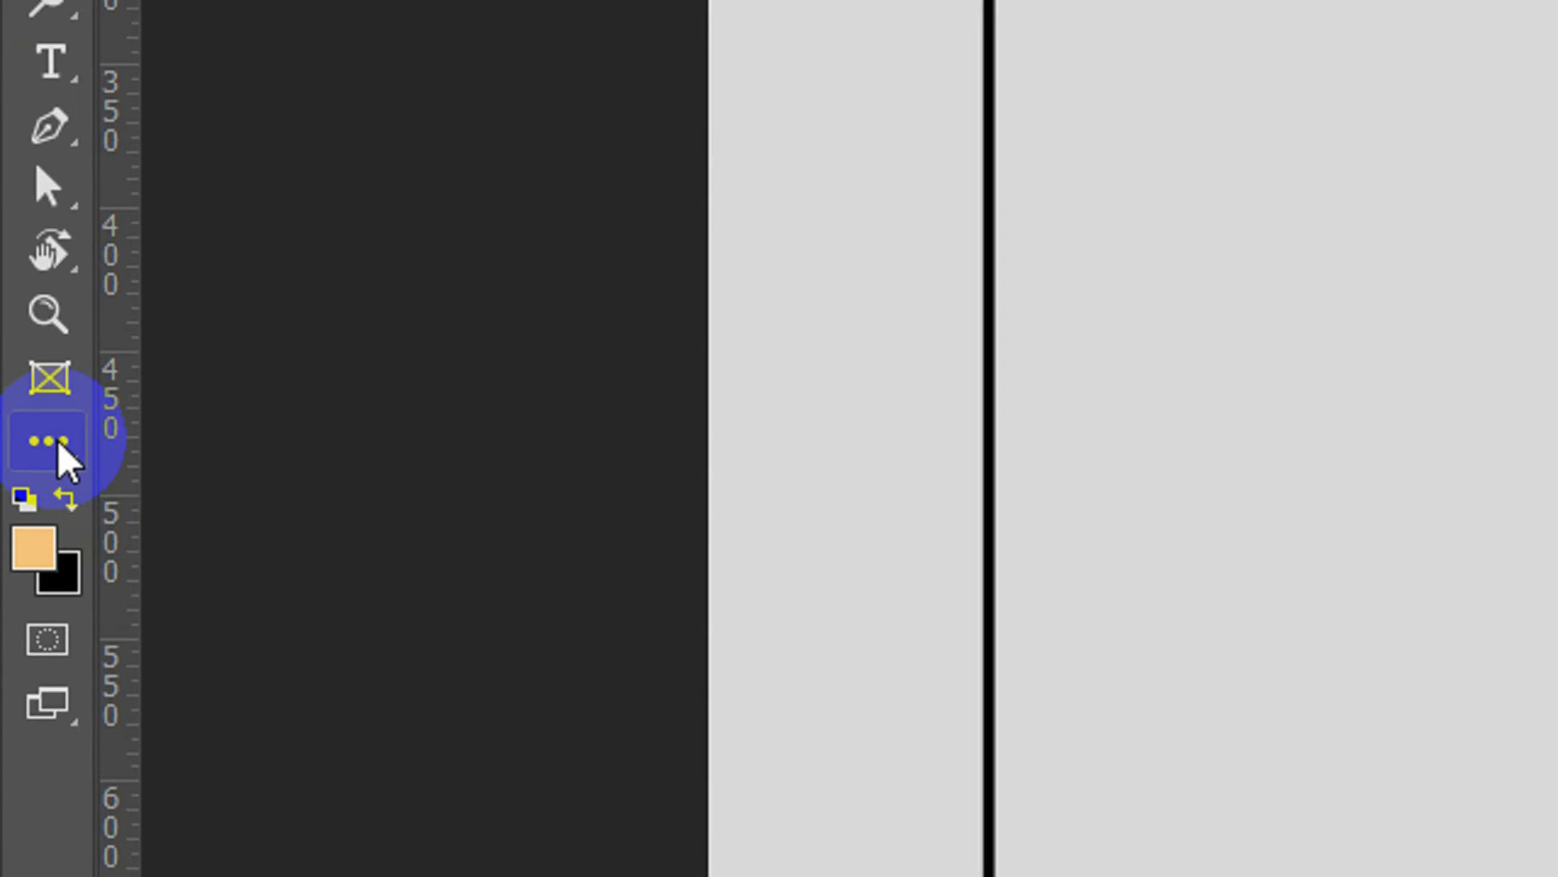
Draw a rounded bar about 157 x 7 px beside the tall line's upper end, fill it light orange, and stack two evenly spaced copies below
left_click(17, 587)
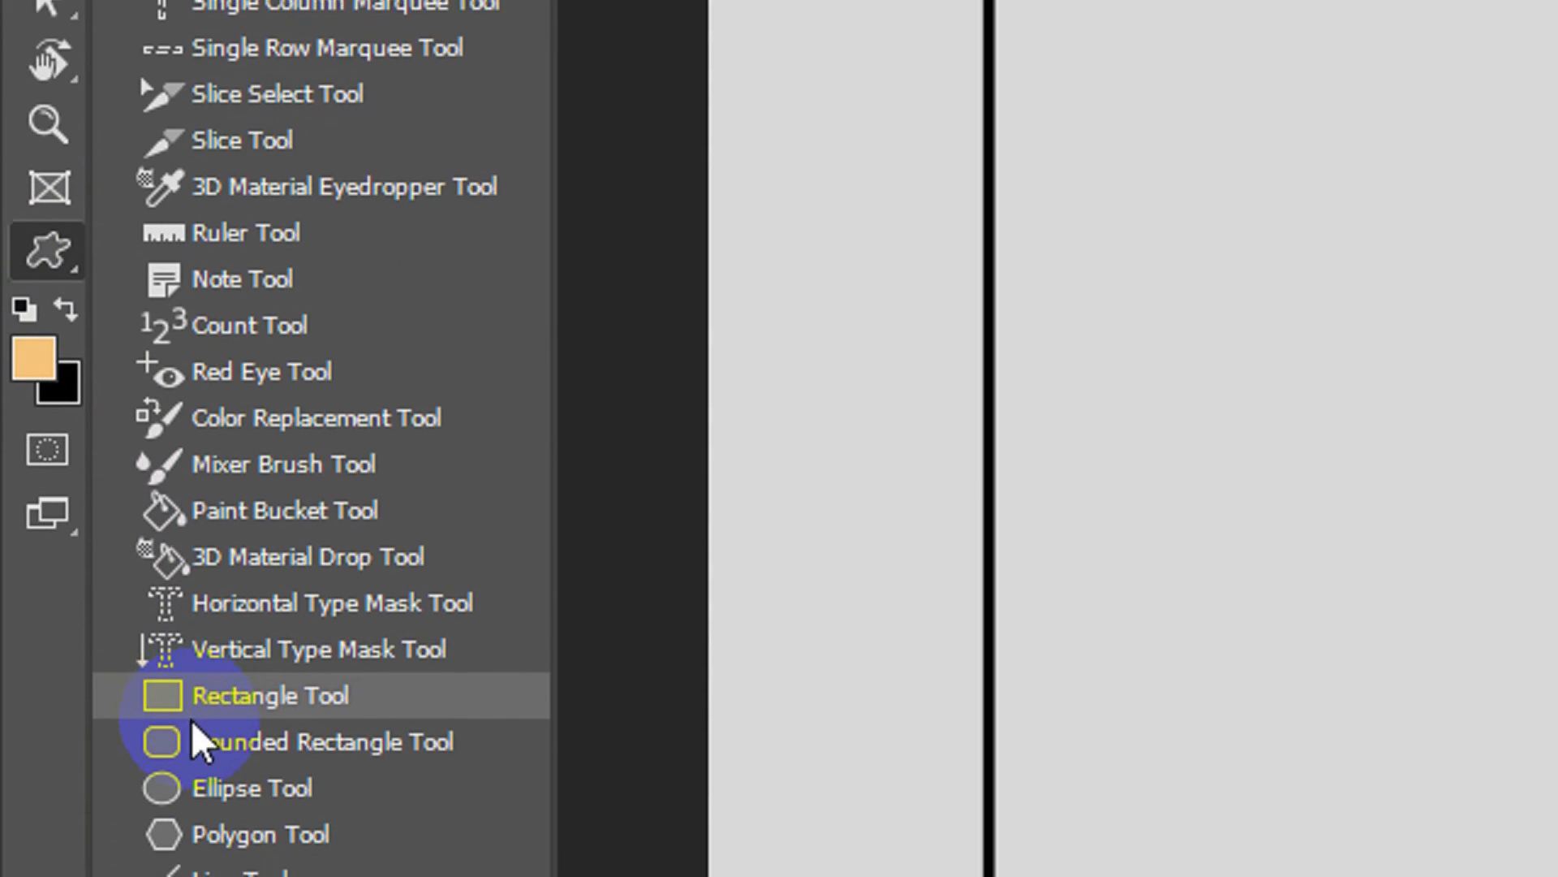
left_click(271, 649)
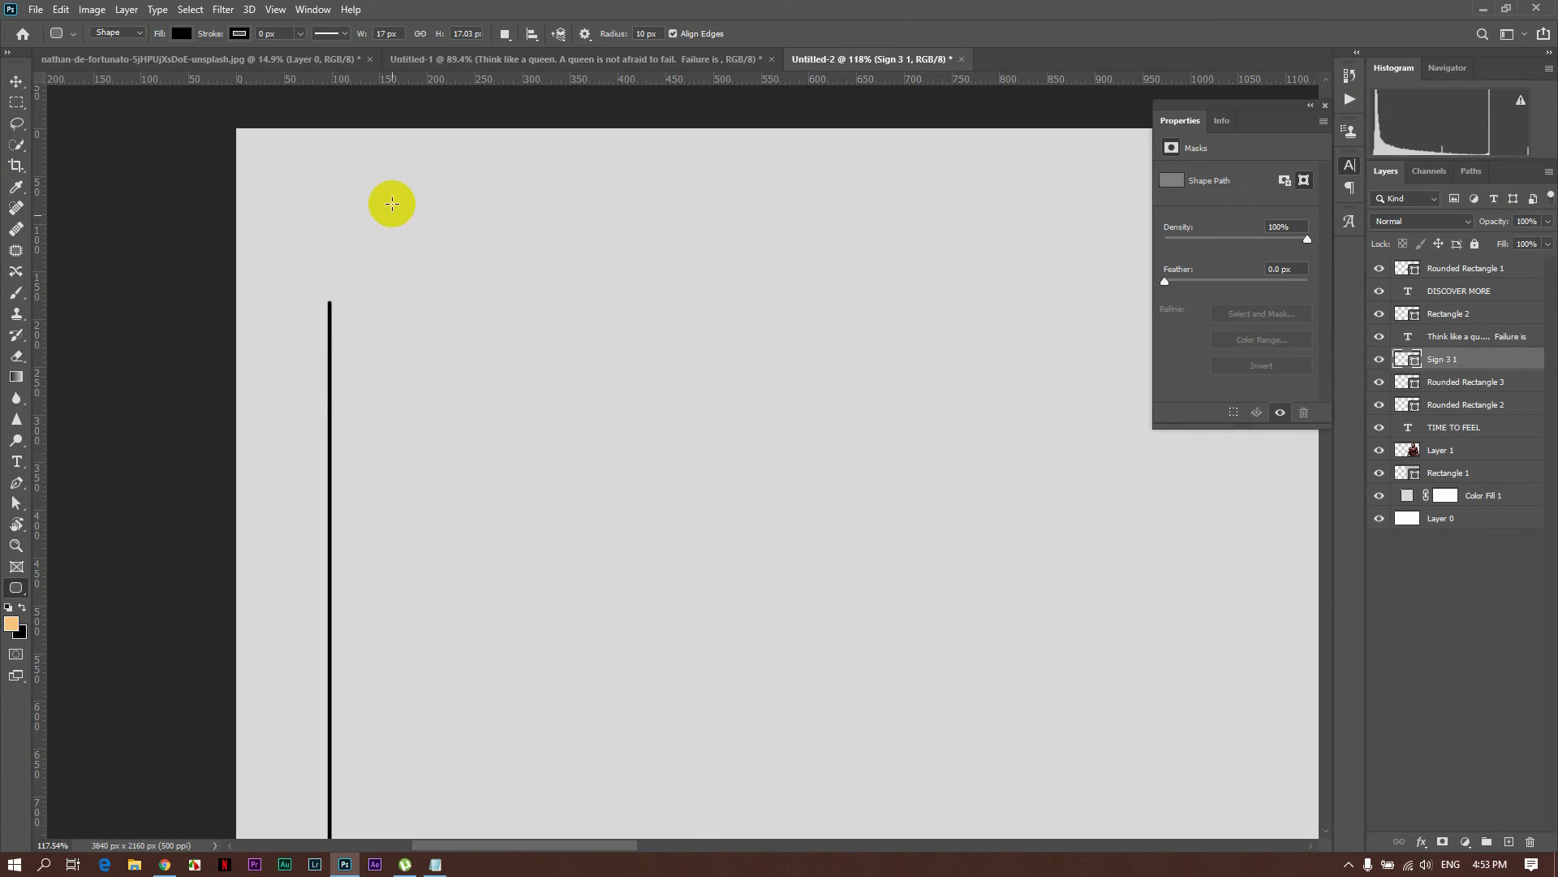
left_click_drag(388, 281, 535, 287)
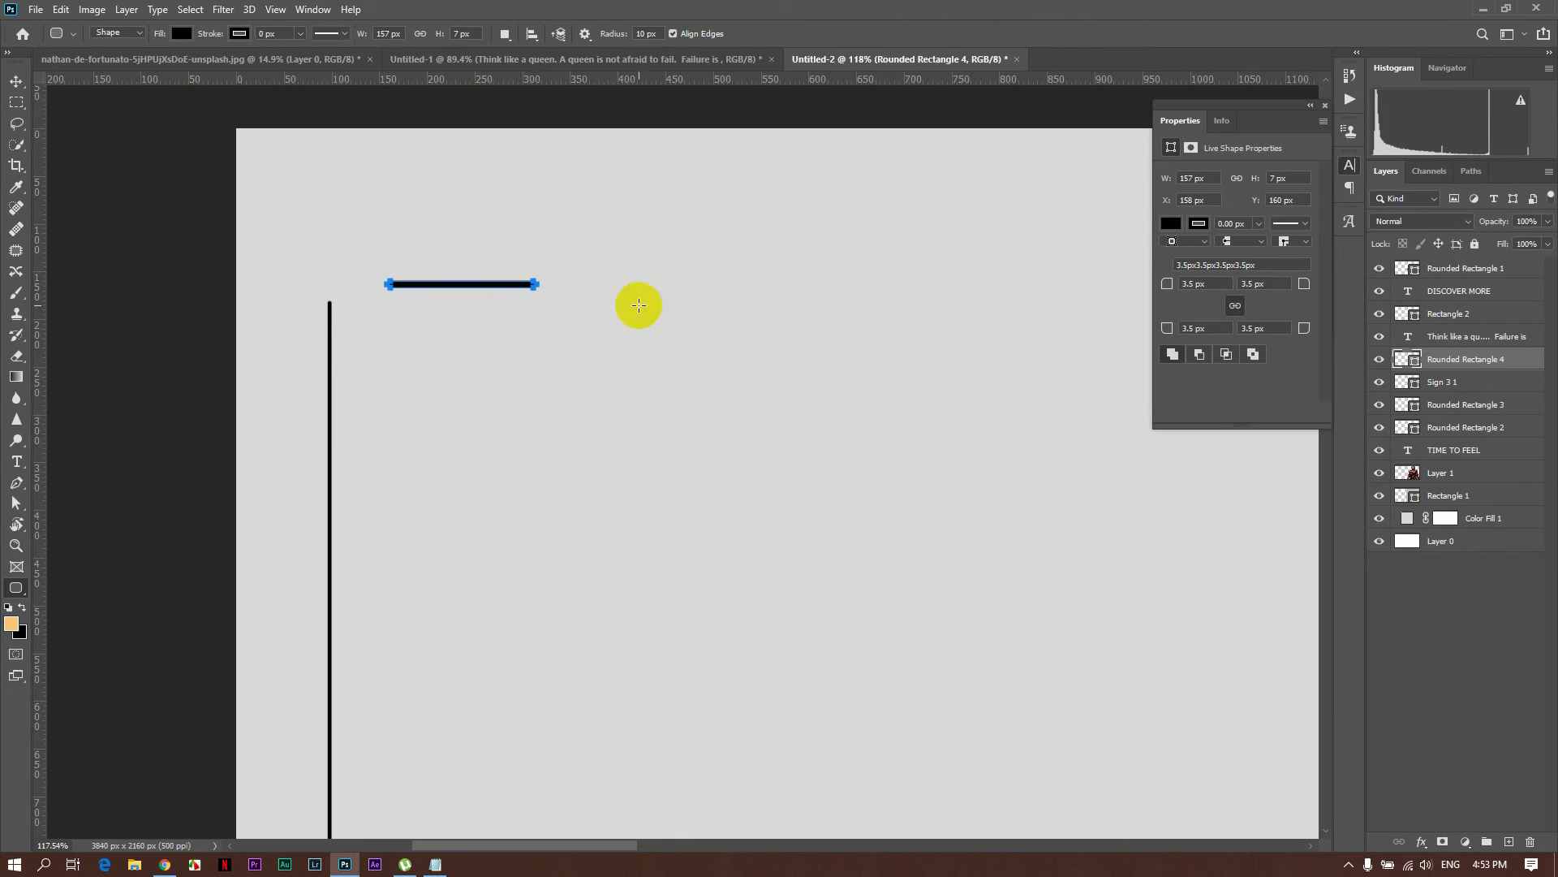
left_click(1171, 224)
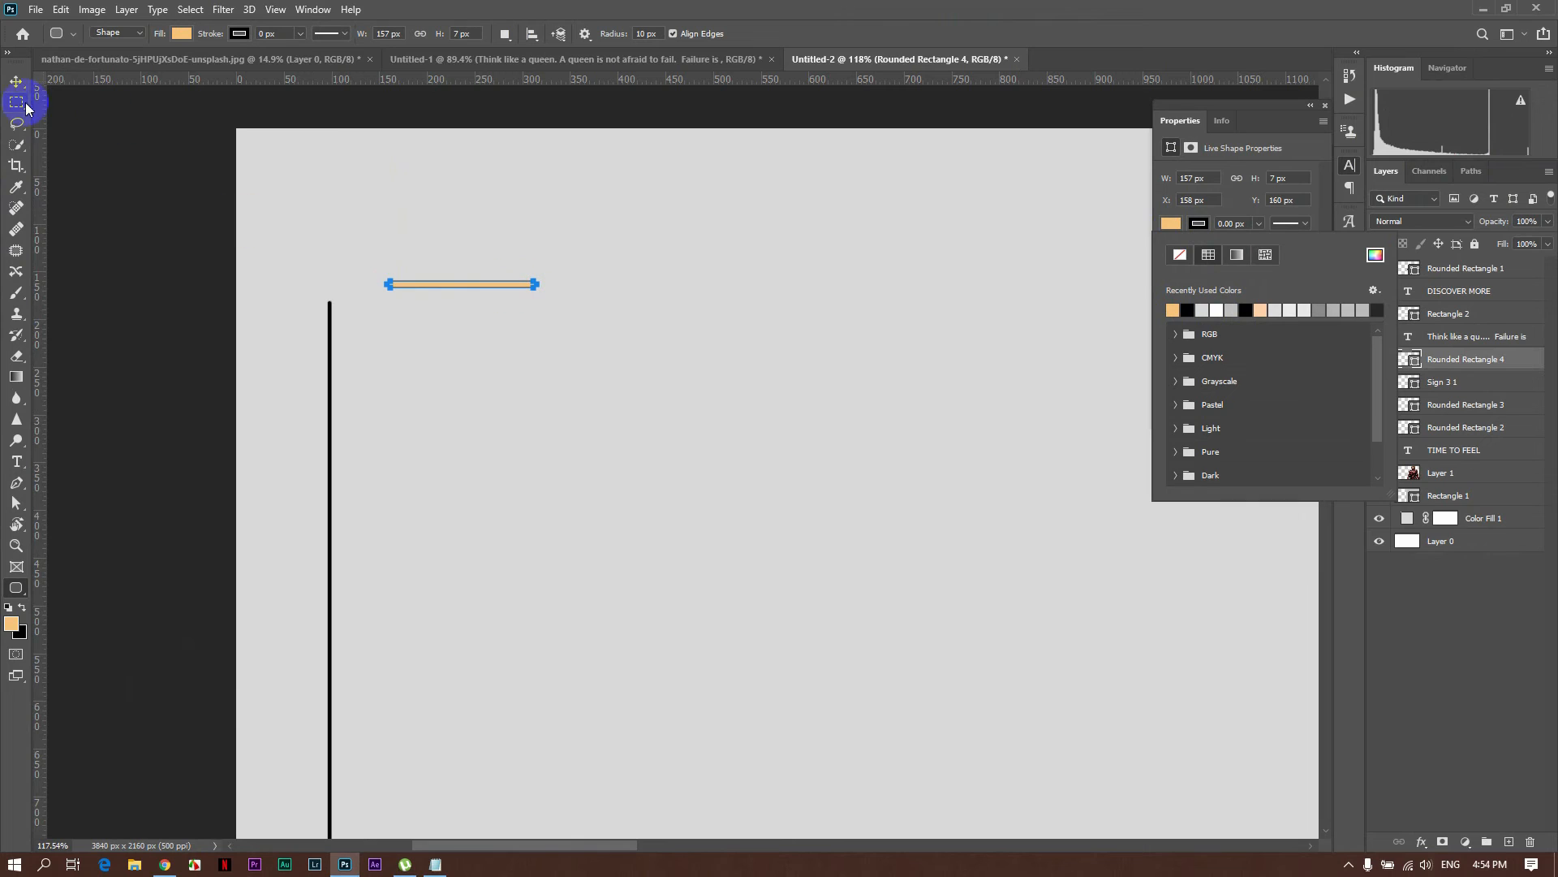
left_click(15, 85)
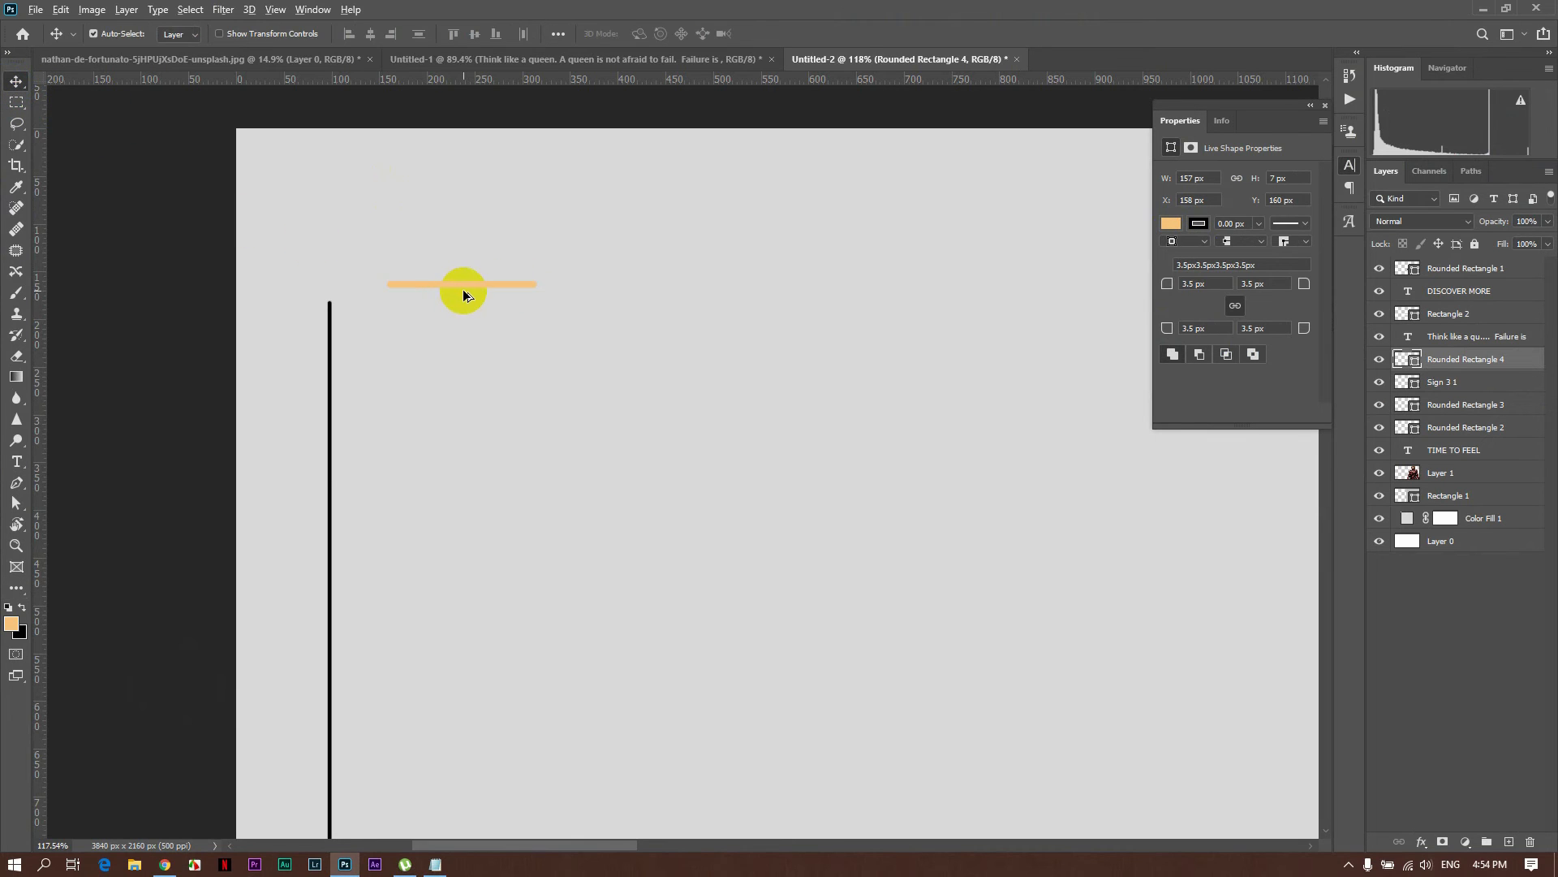
left_click_drag(462, 285, 460, 331)
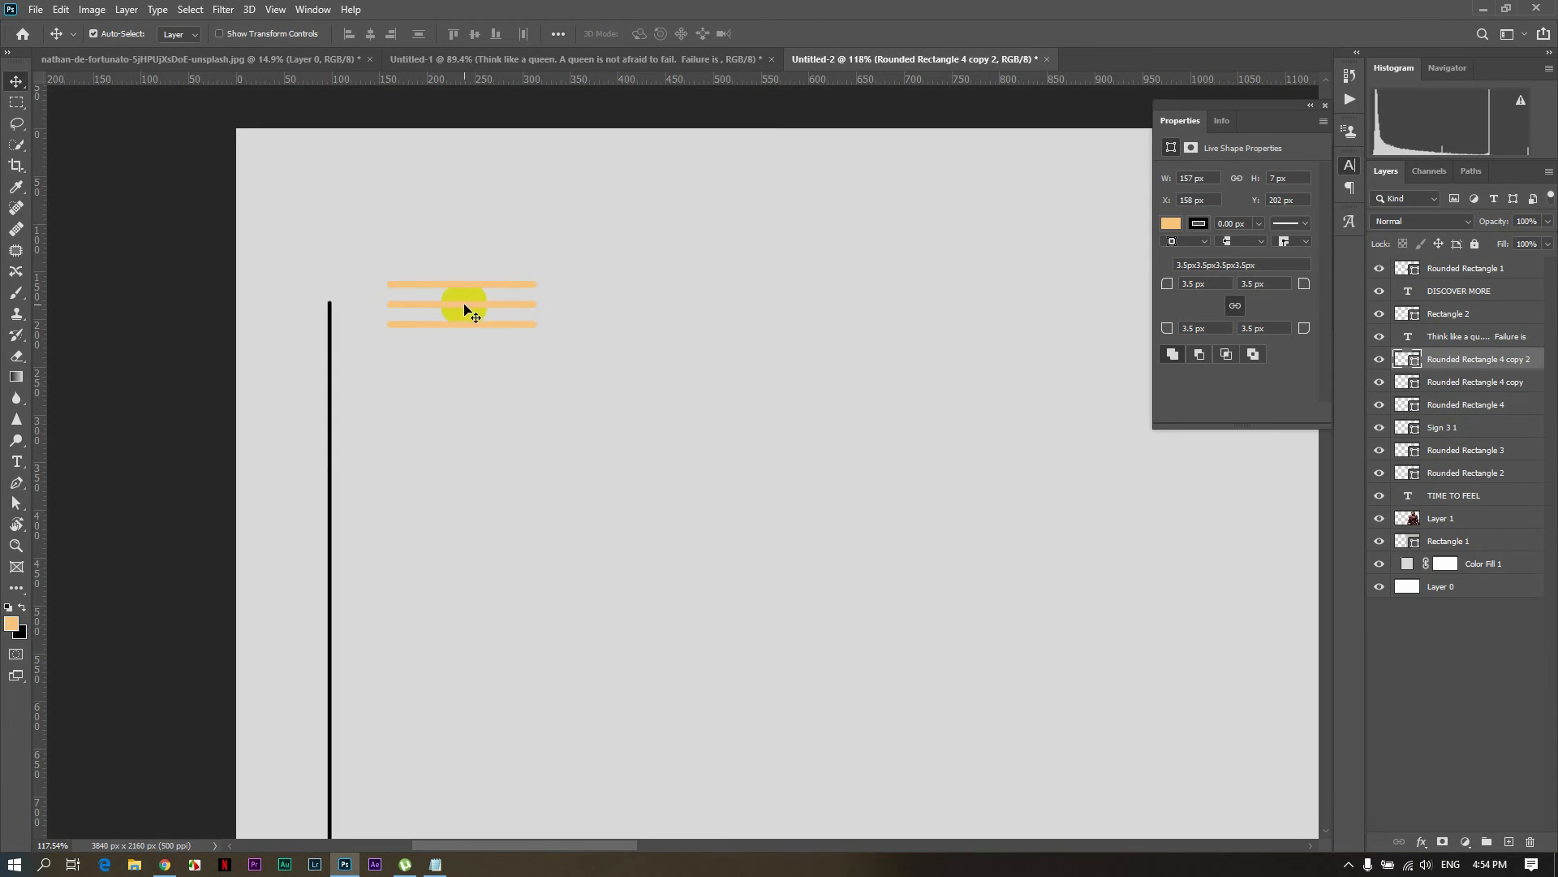
Add the point text "C A R T 5" in light orange CaslonCP just below the three orange bars
left_click(15, 459)
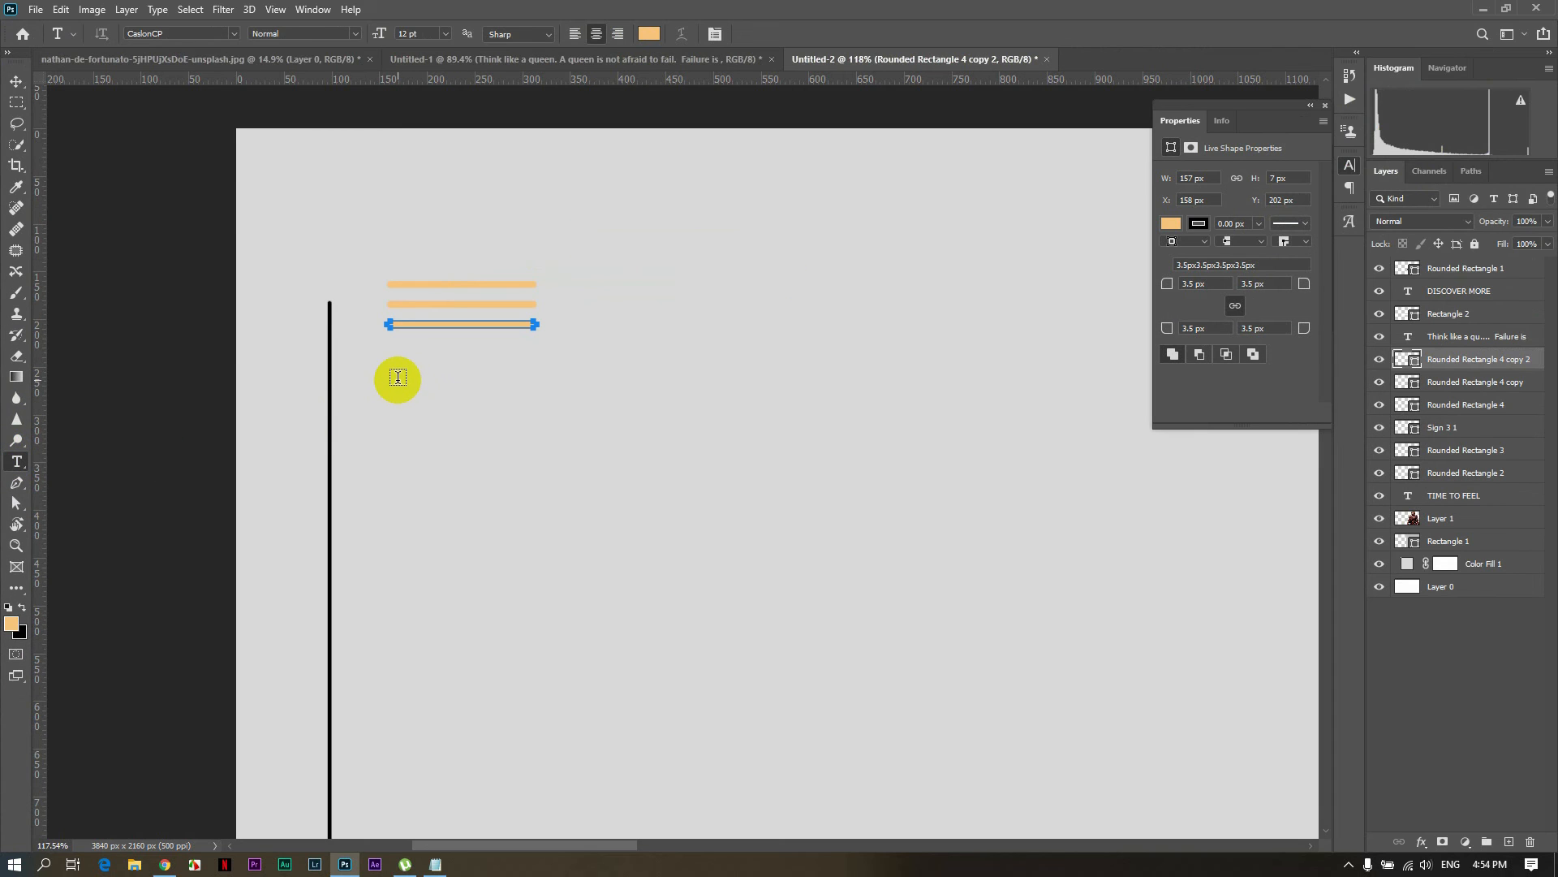
left_click(396, 381)
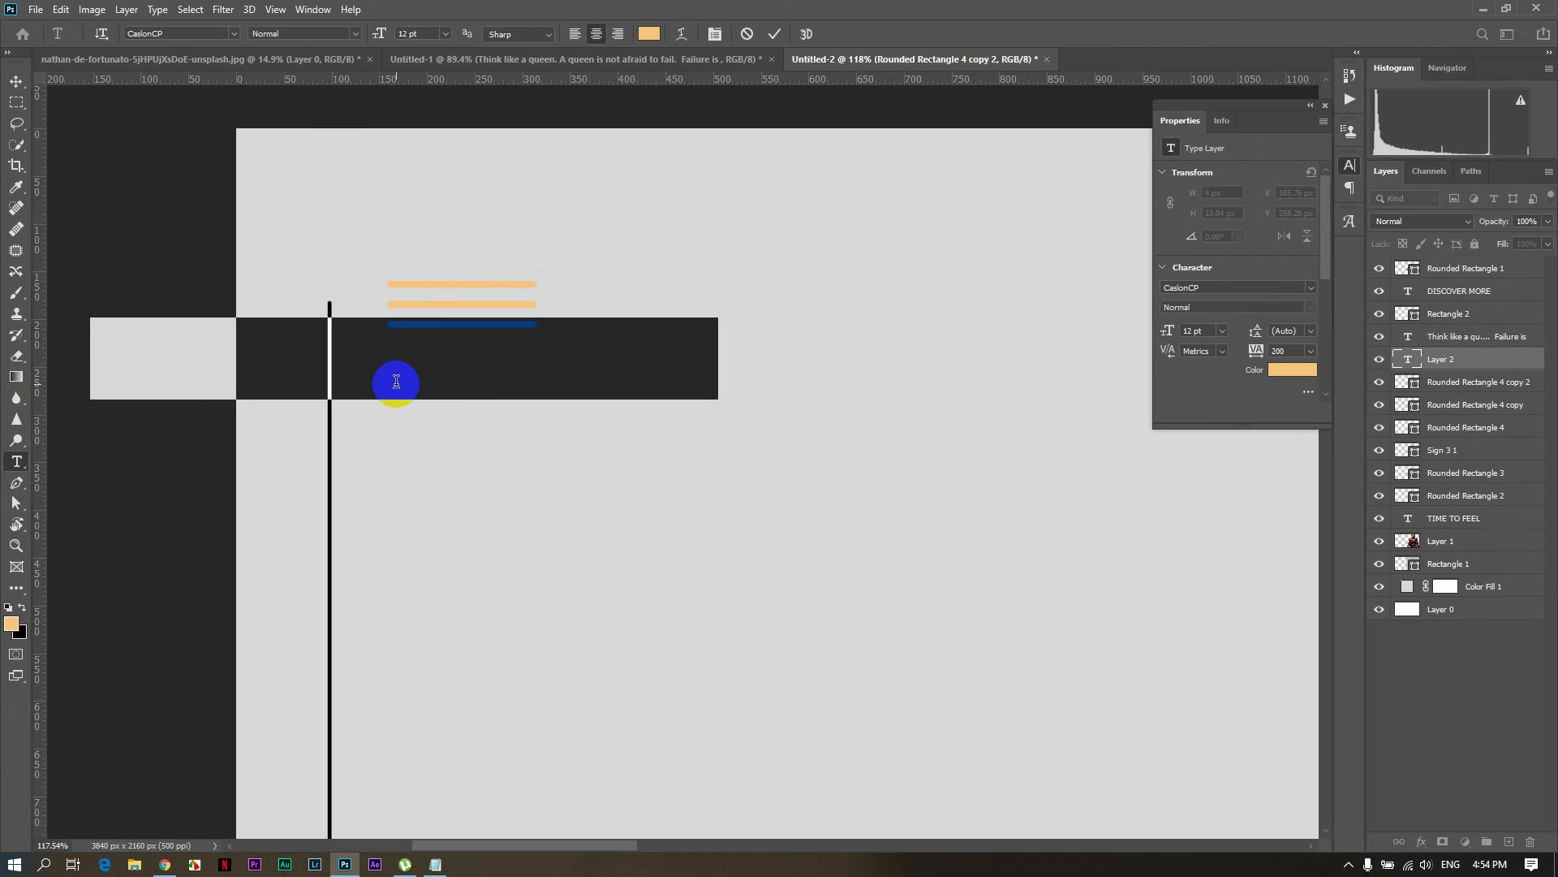
key("BackSpace")
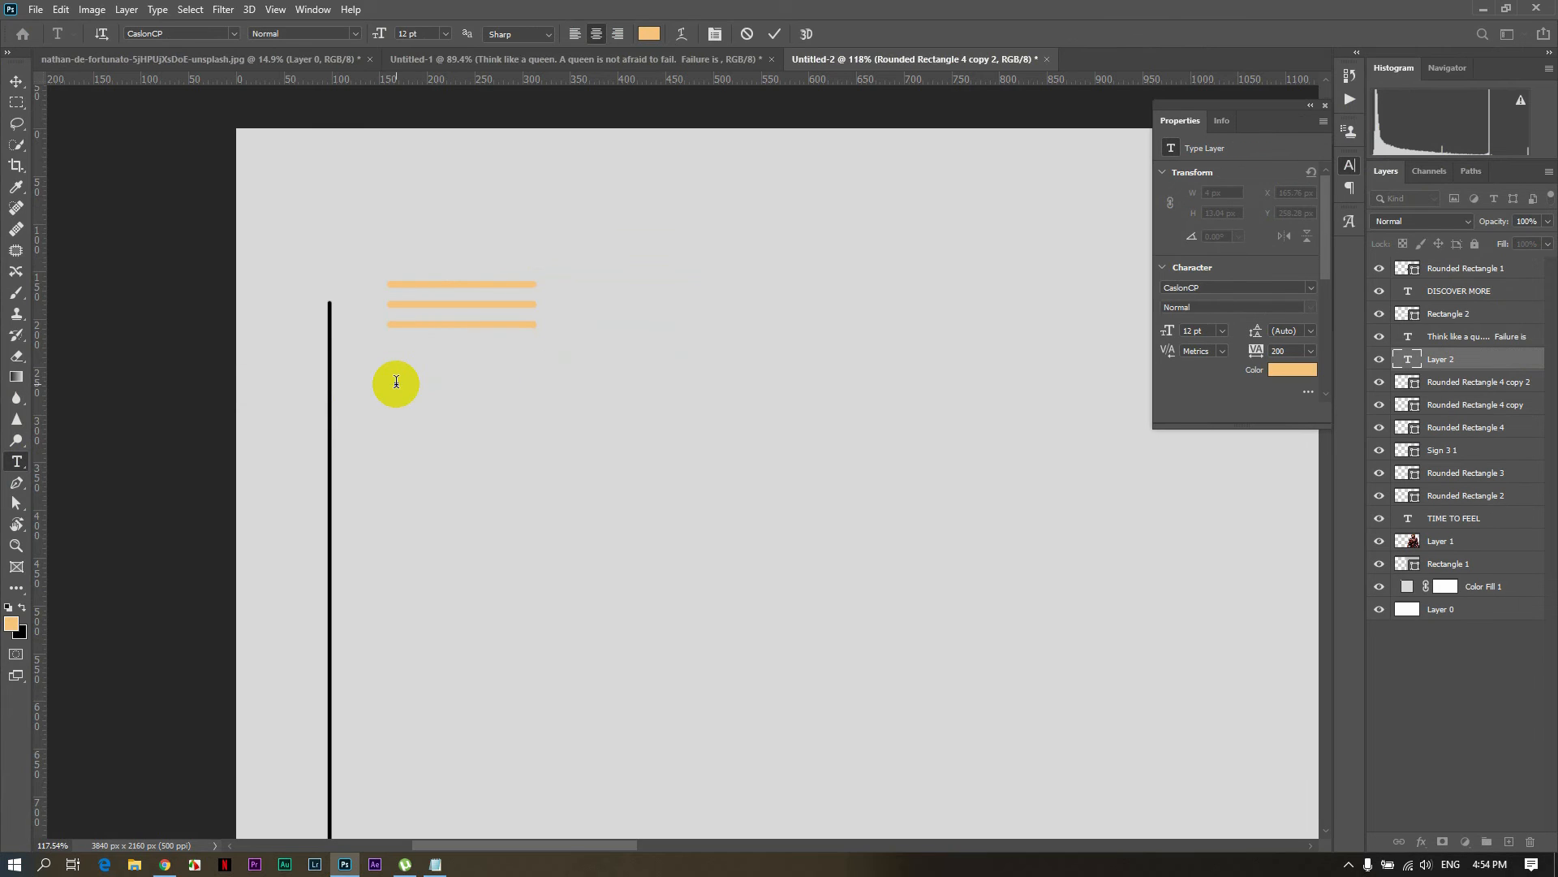
type("CA")
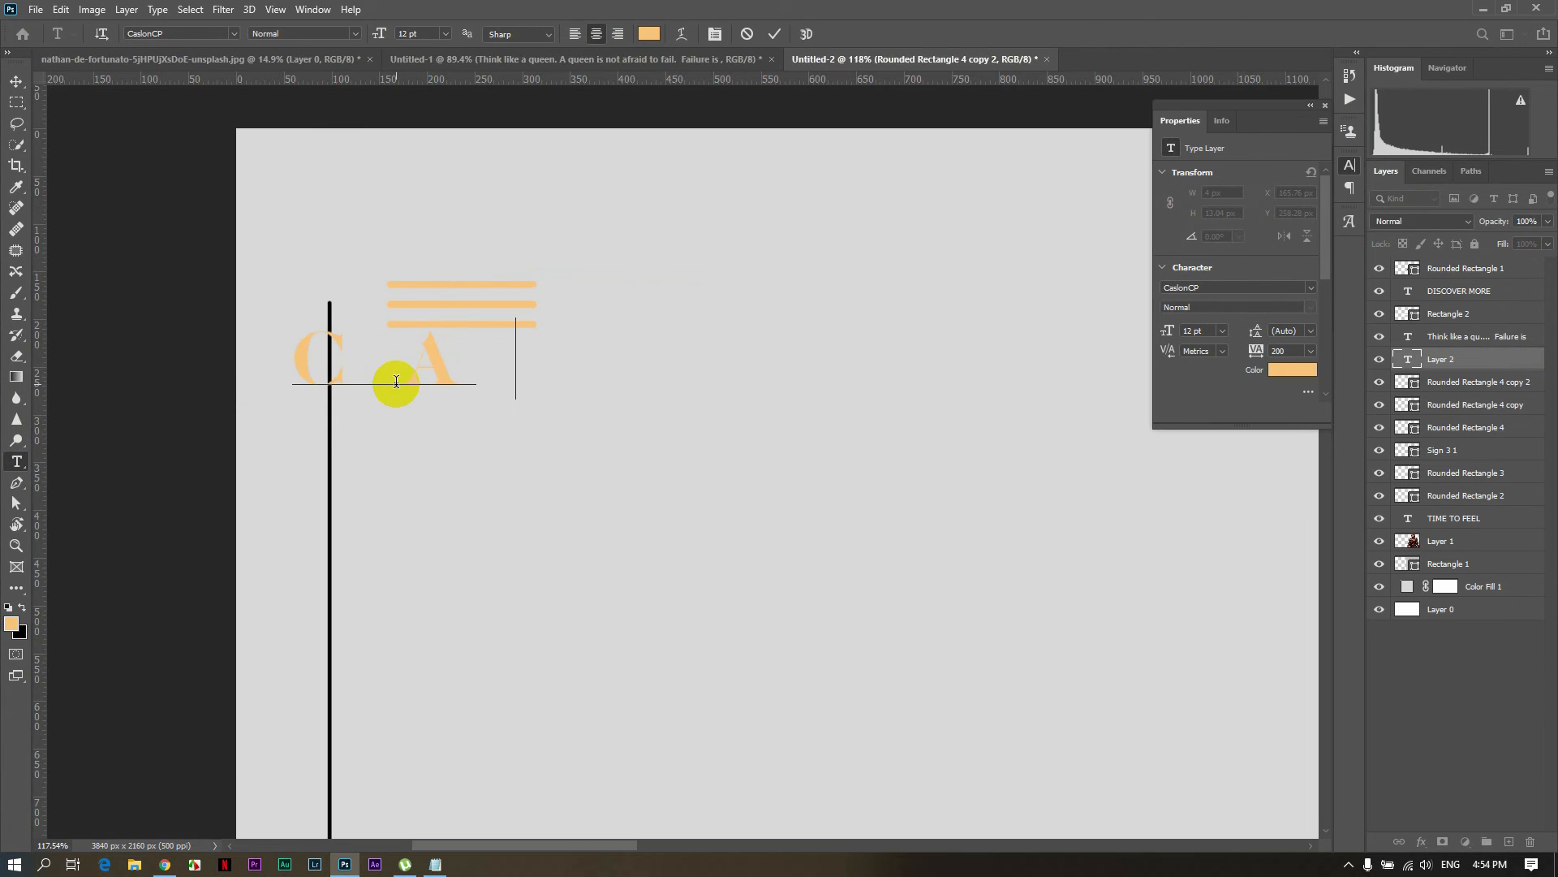
type("RT")
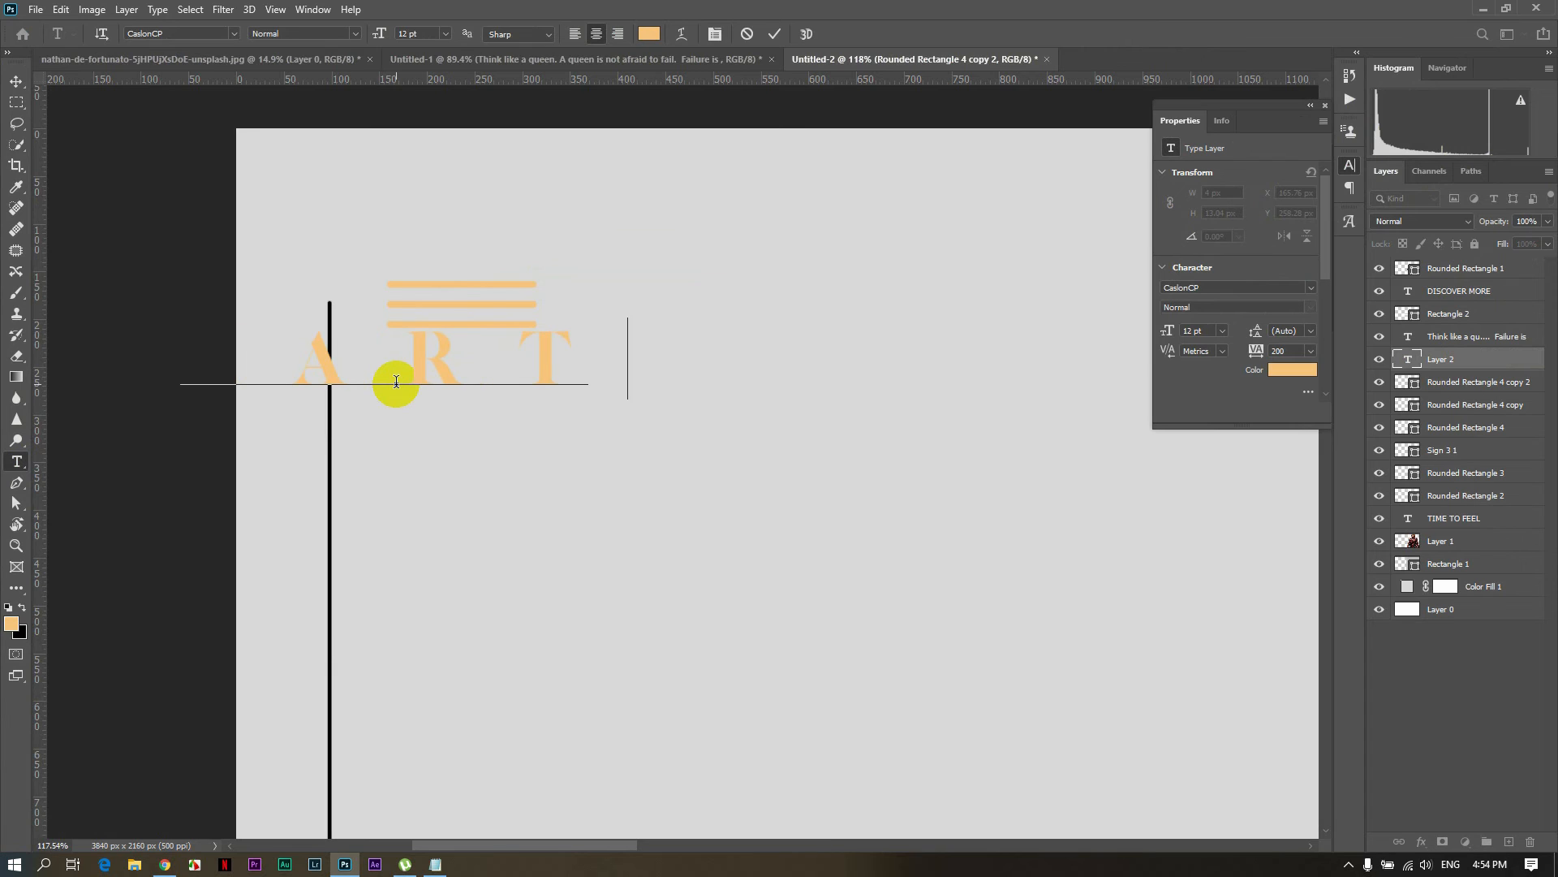
type(" S")
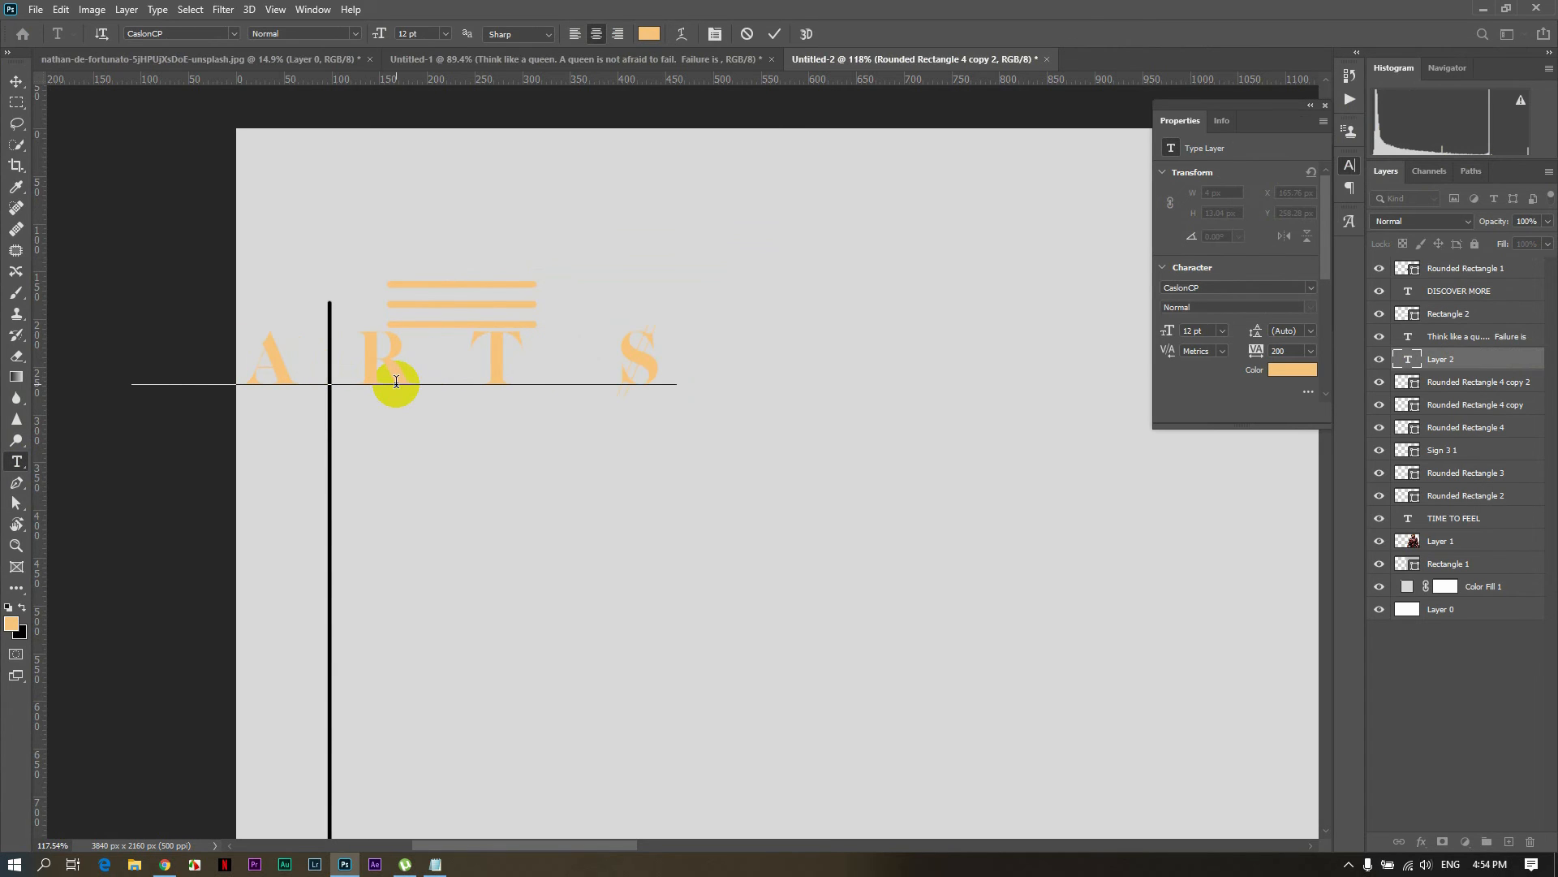
key("BackSpace")
key("BackSpace")
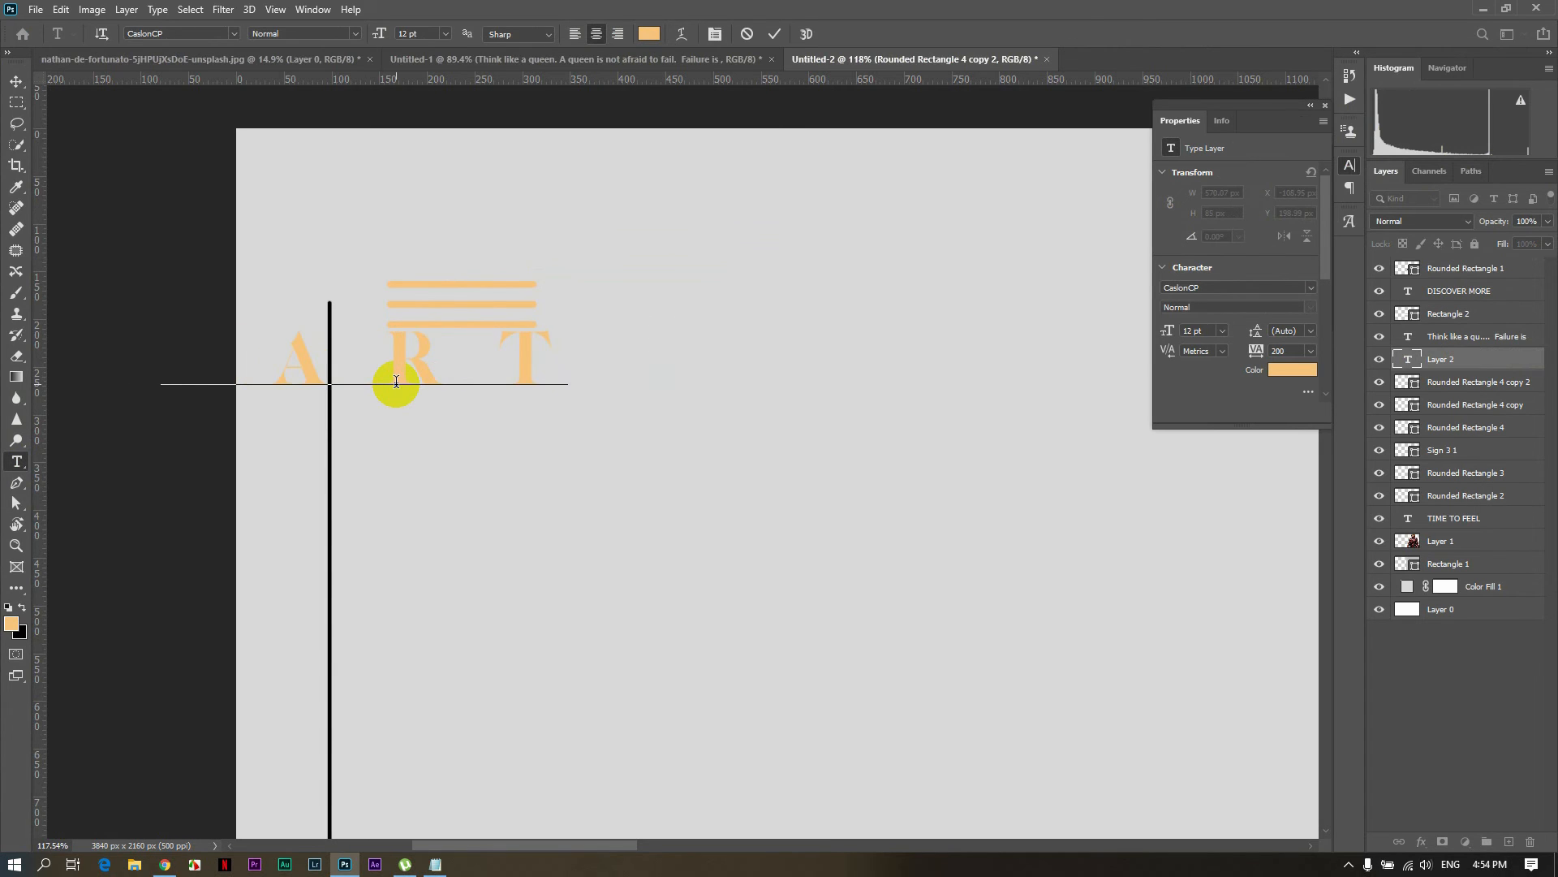
type("5")
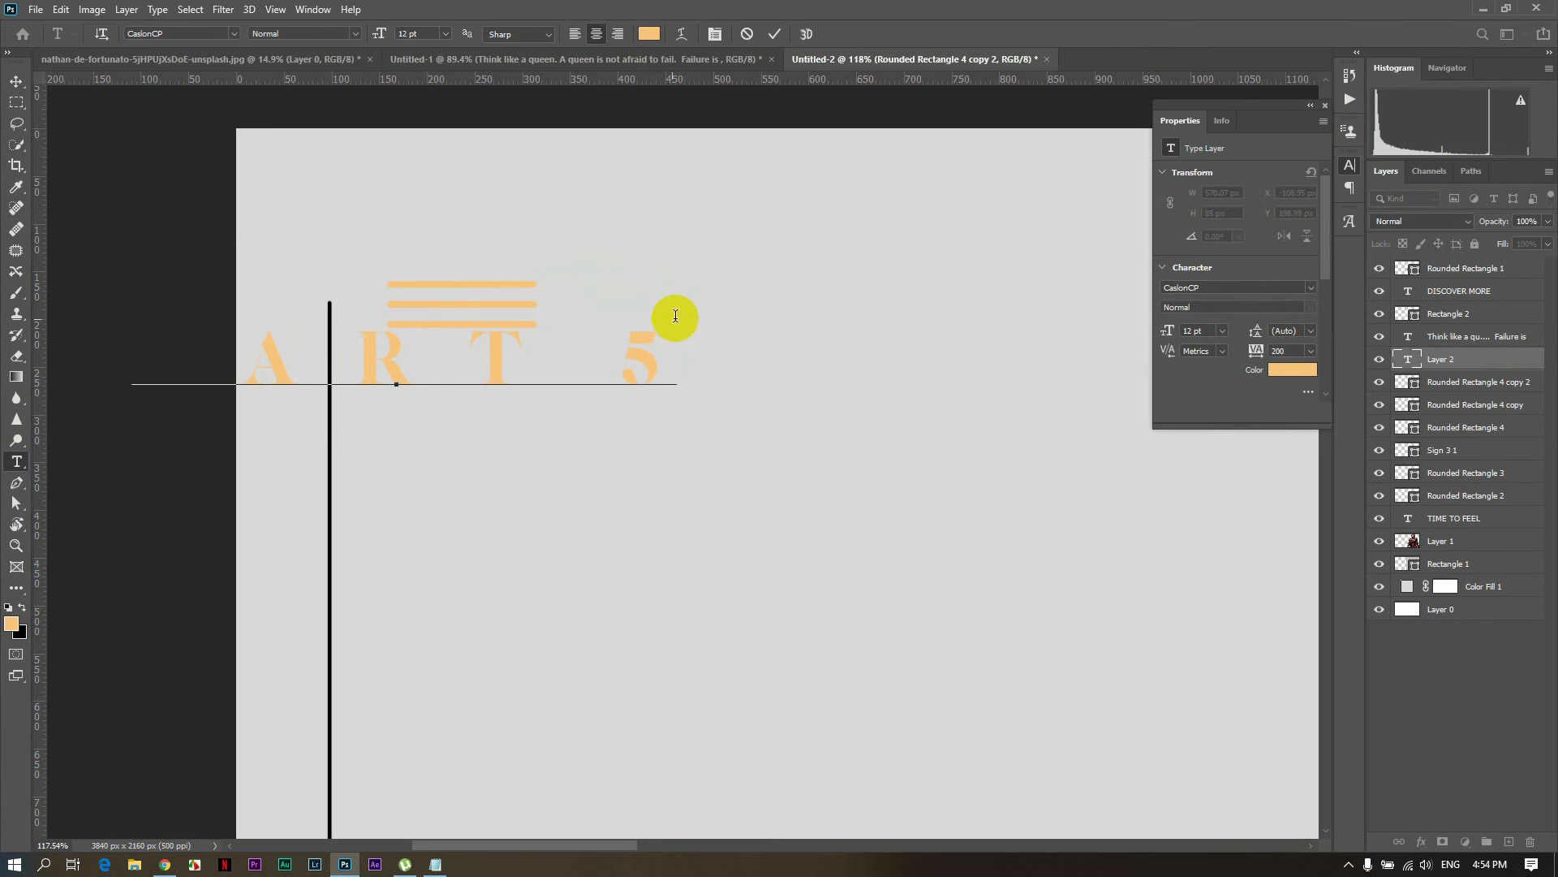
Set the size of the whole "C A R T 5" text to 6 pt
left_click_drag(671, 320, 141, 358)
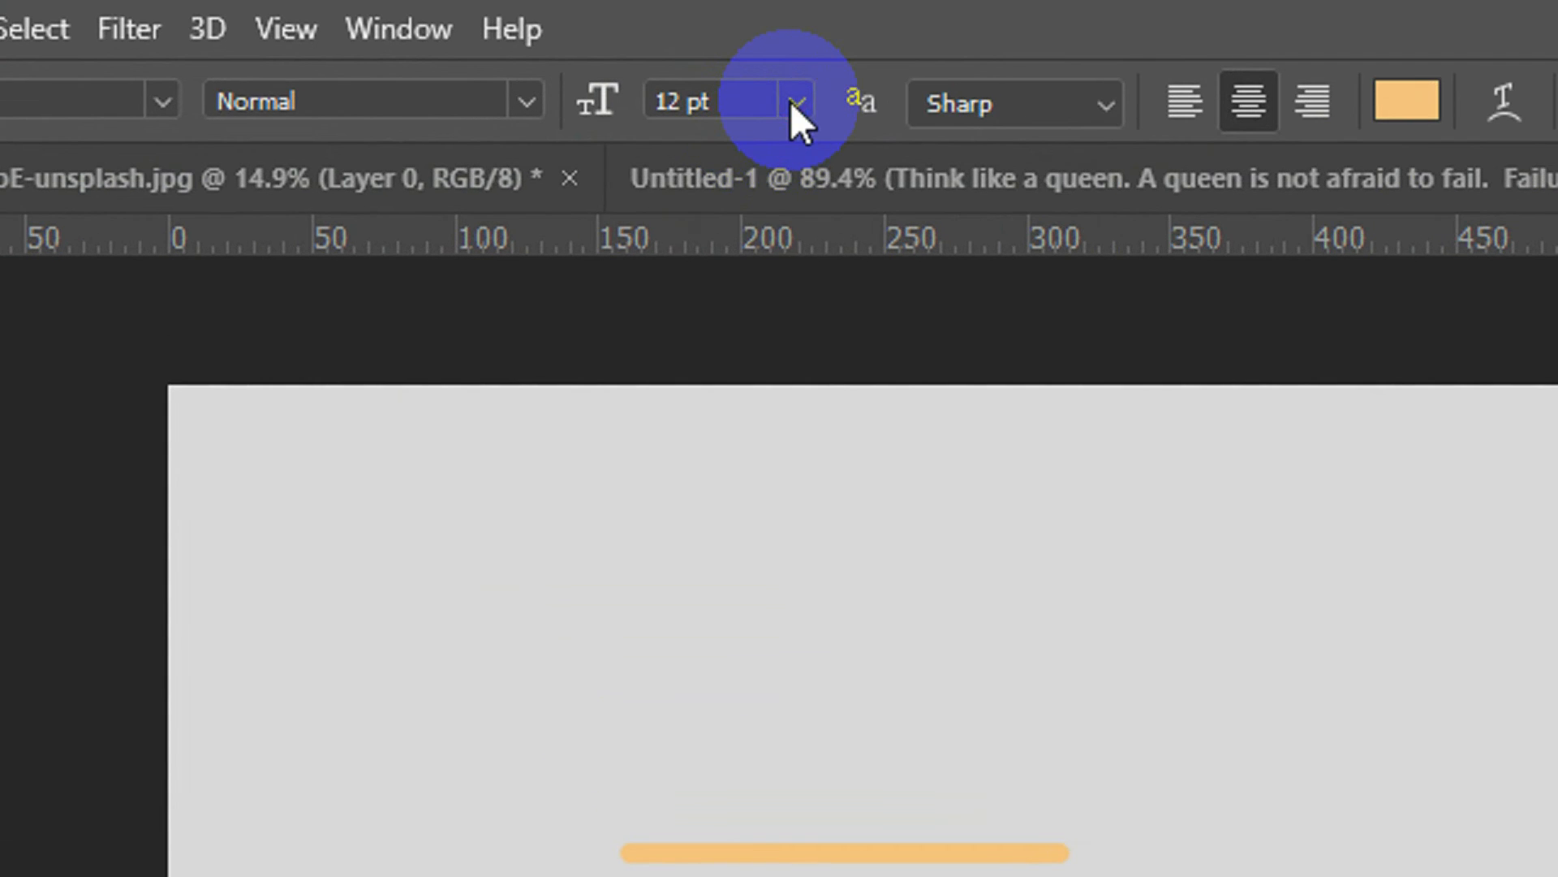
left_click(610, 69)
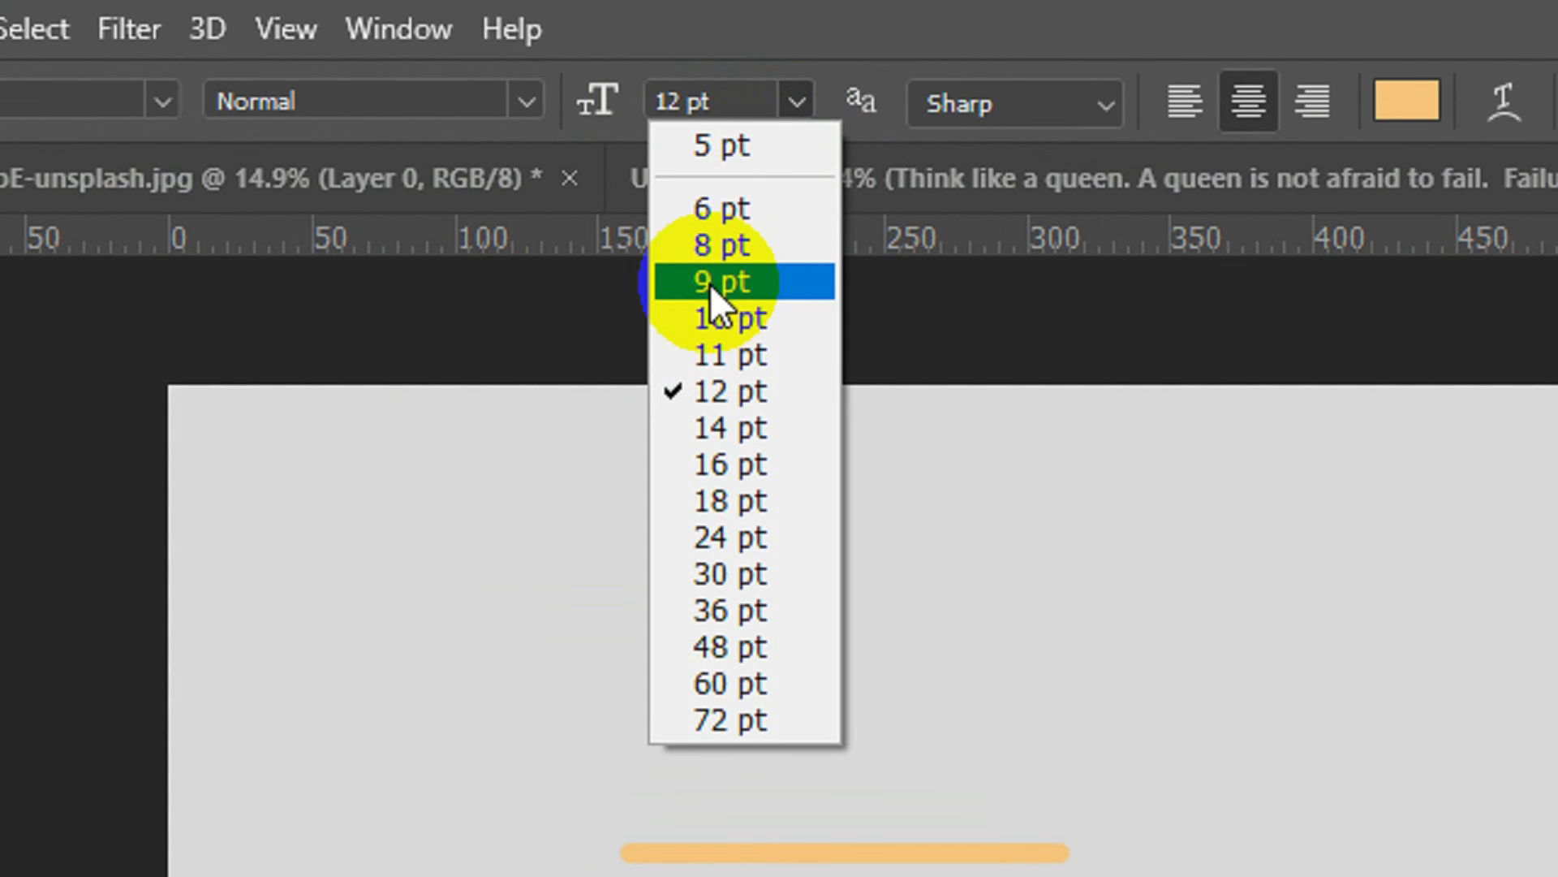
left_click(742, 211)
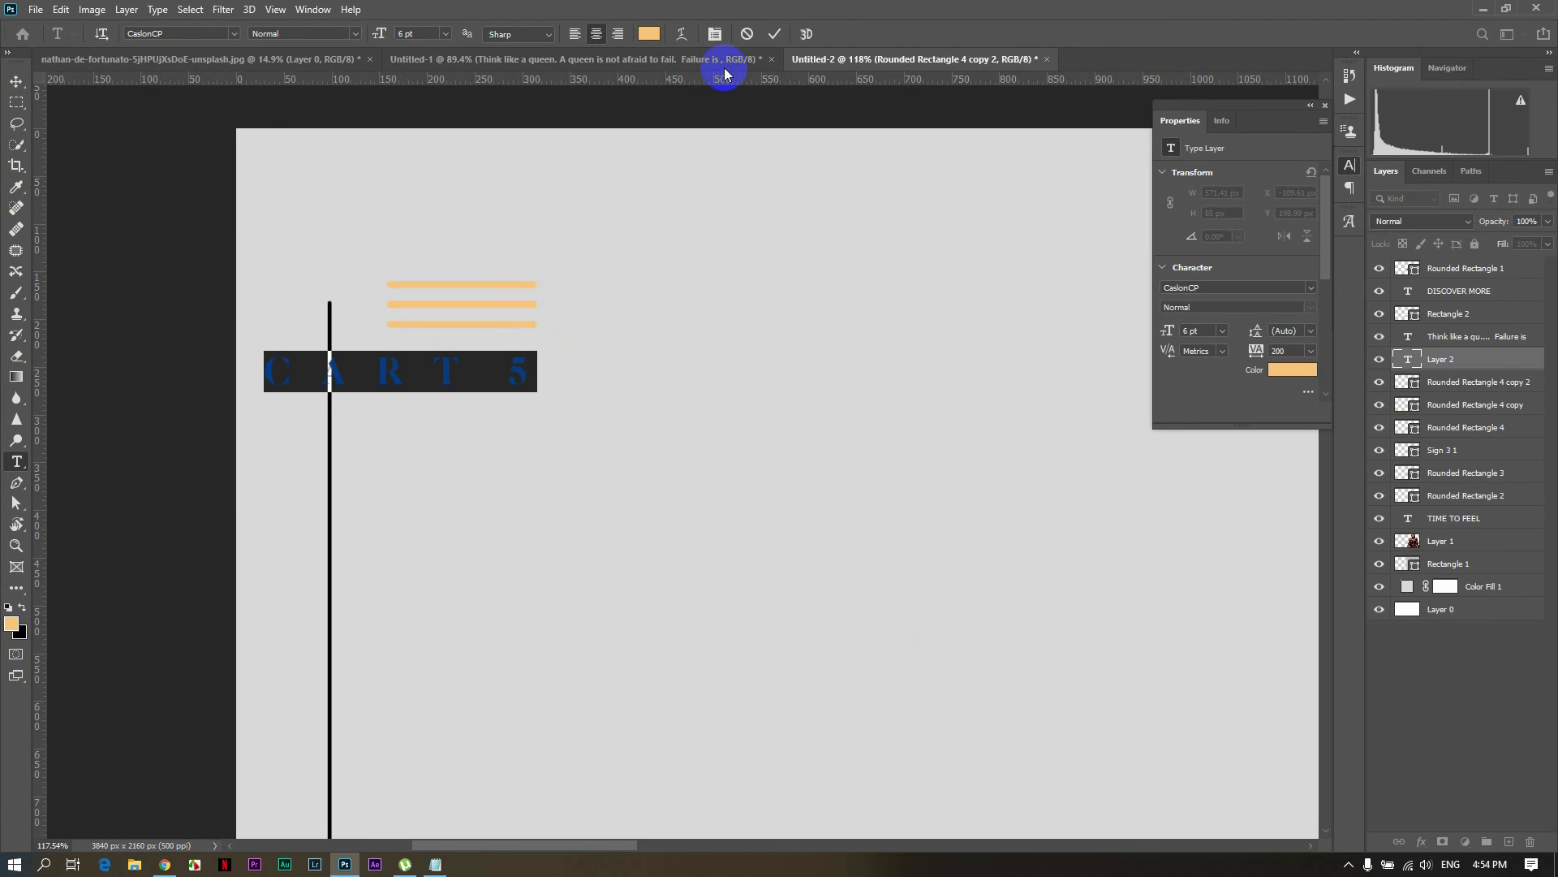
left_click(774, 34)
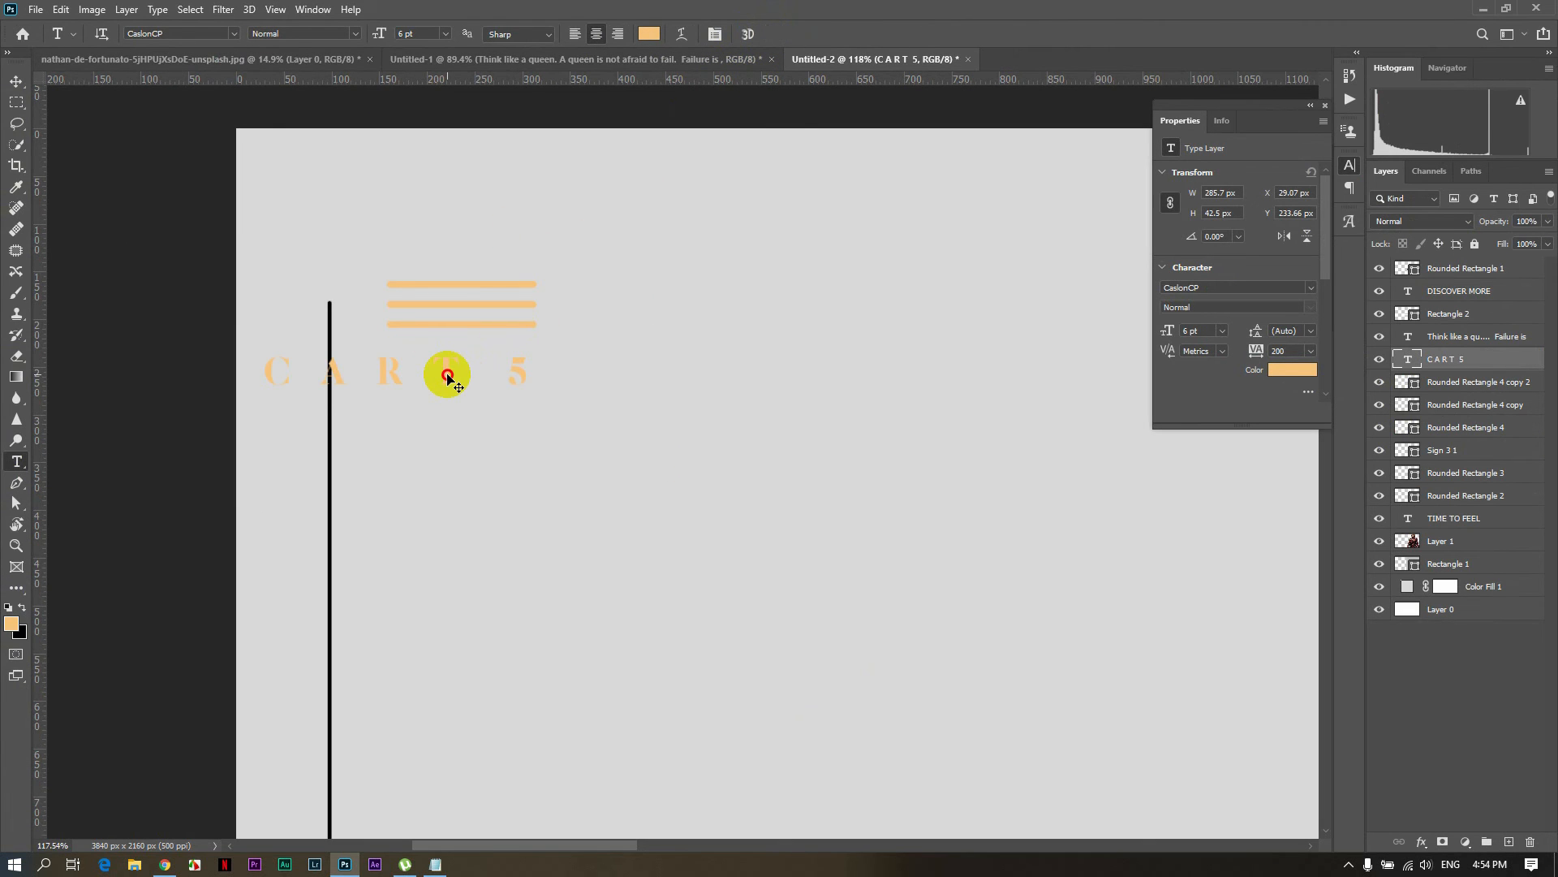
Move the "C A R T 5" text to the right of the tall line and set its size to 4 pt
left_click_drag(445, 371, 394, 377)
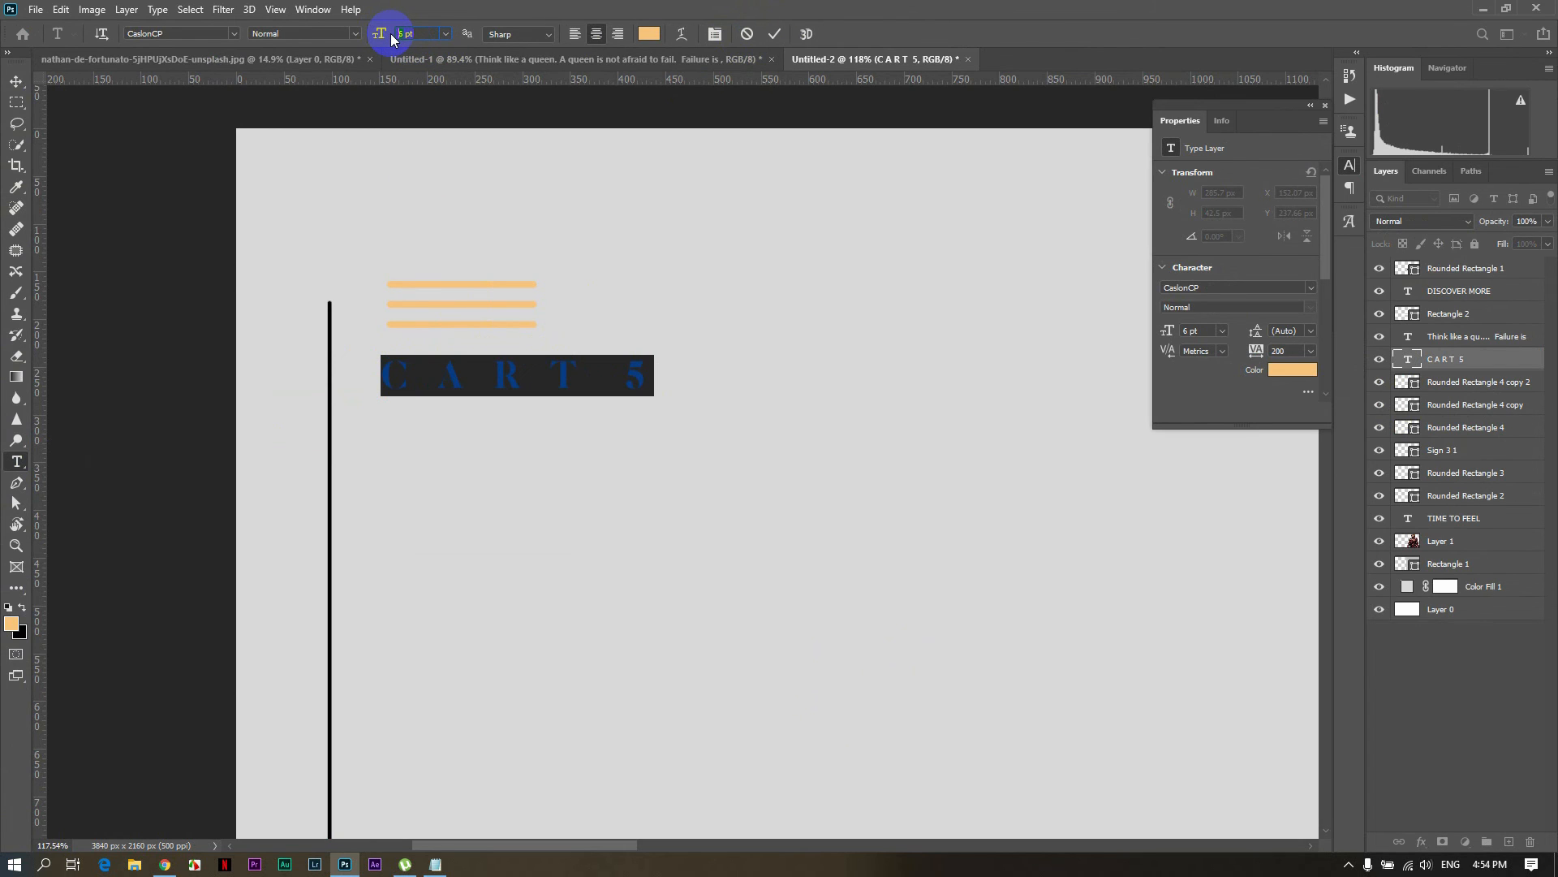
type("4")
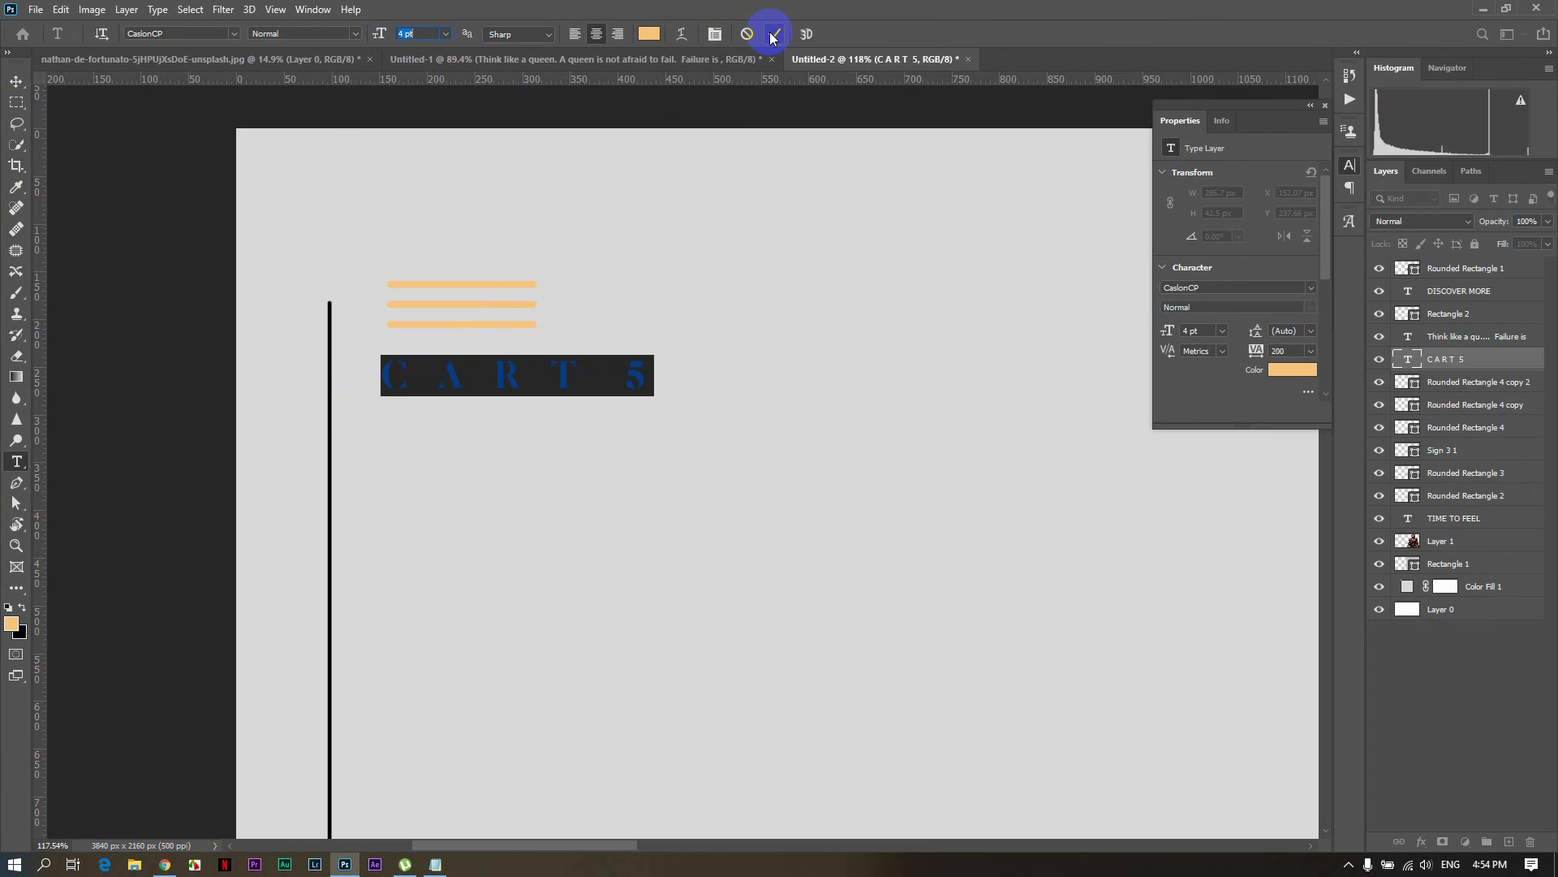
left_click(772, 35)
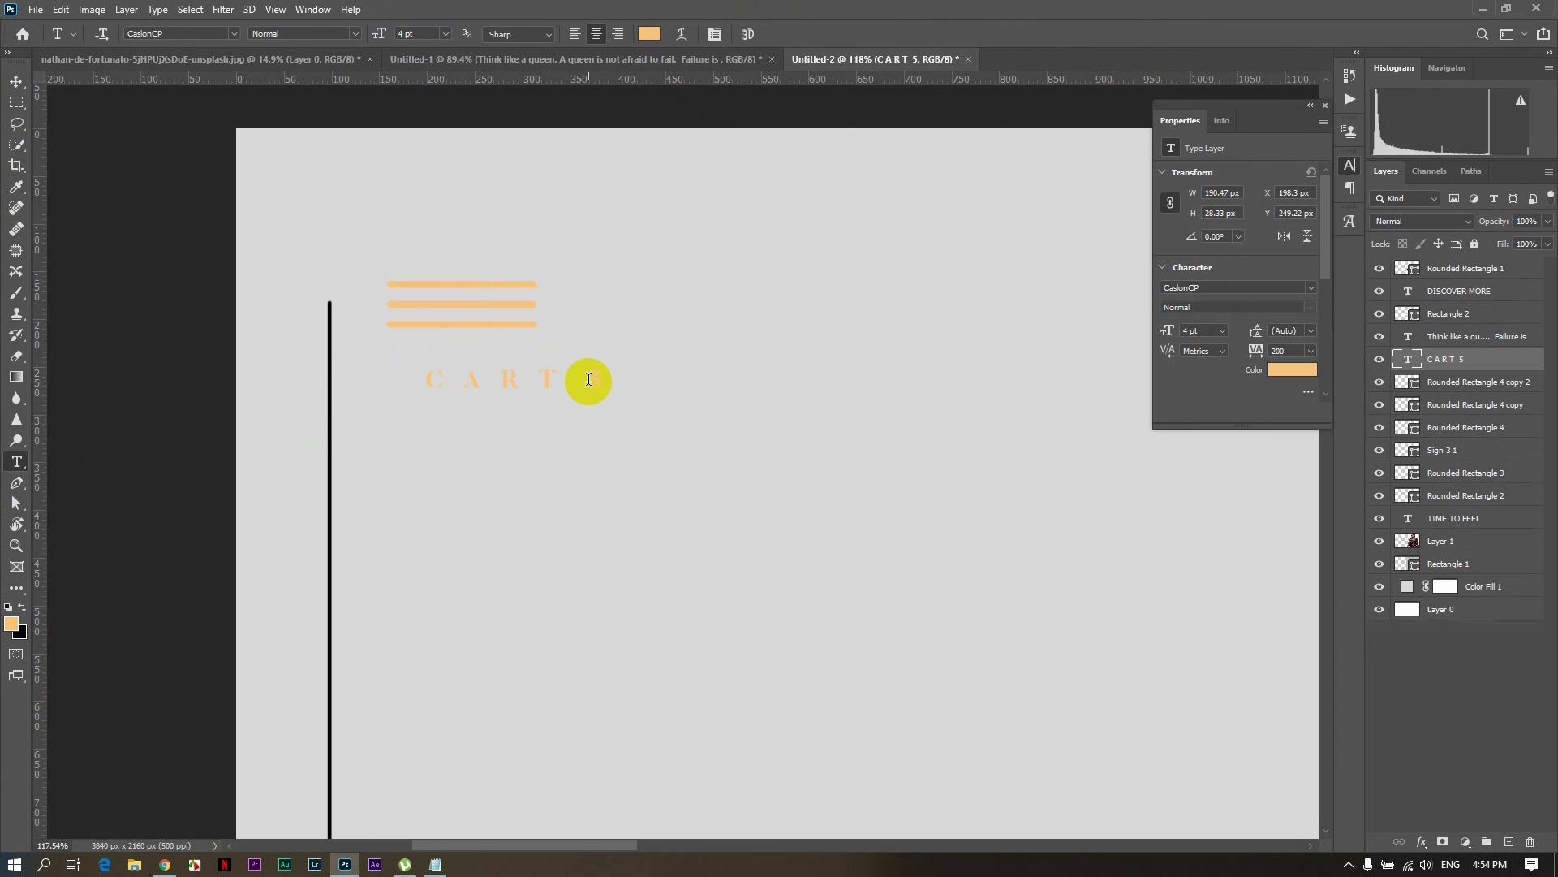
Change the color of the "C A R T 5" text to black #000000
left_click_drag(597, 379, 424, 379)
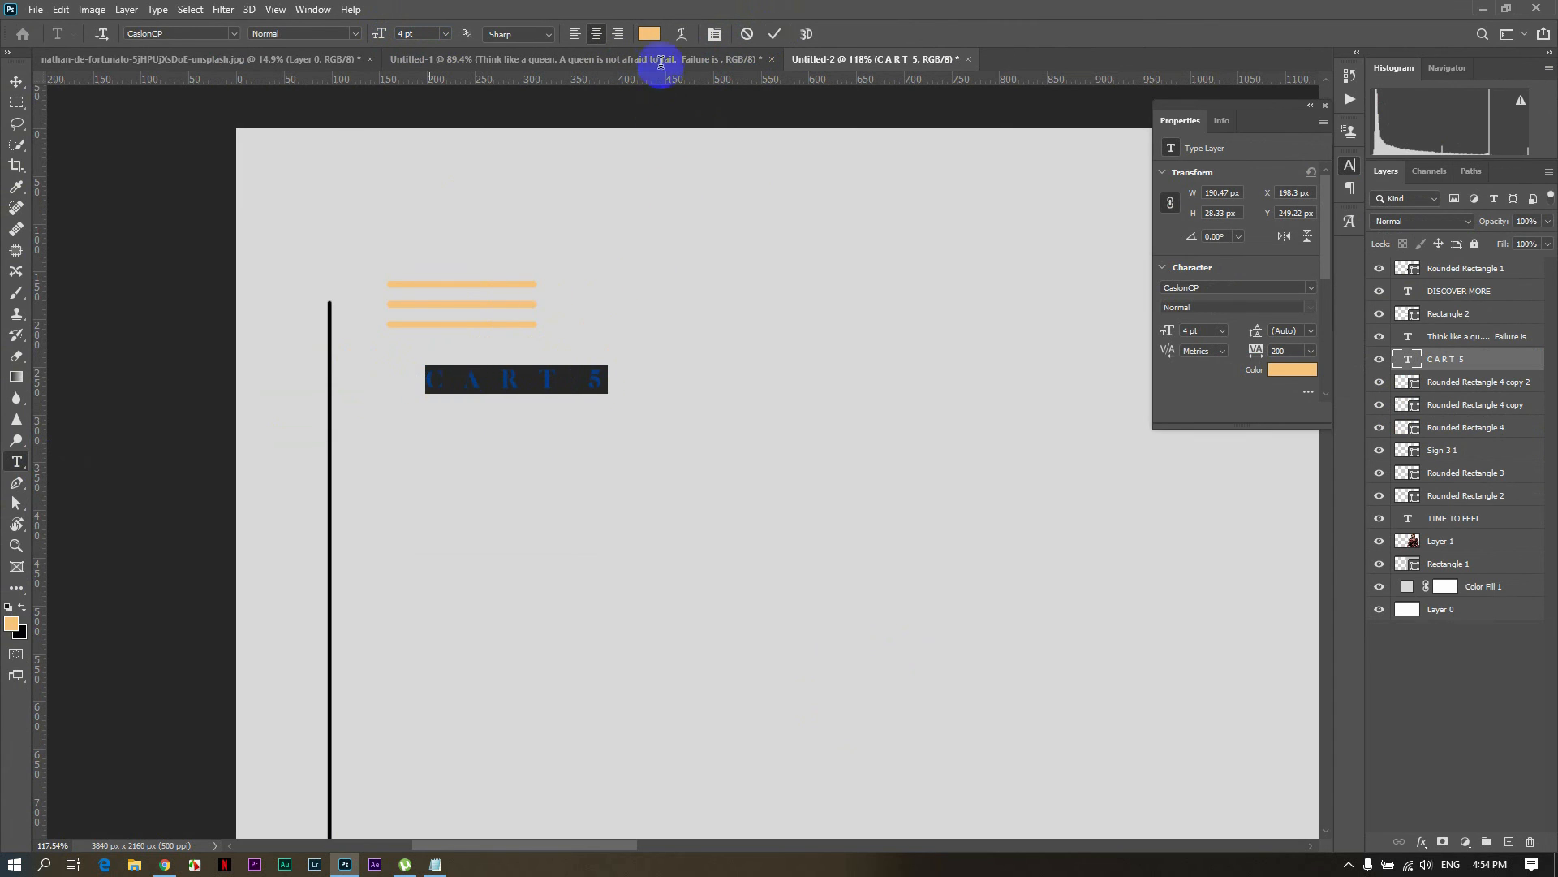
left_click(656, 36)
left_click(964, 391)
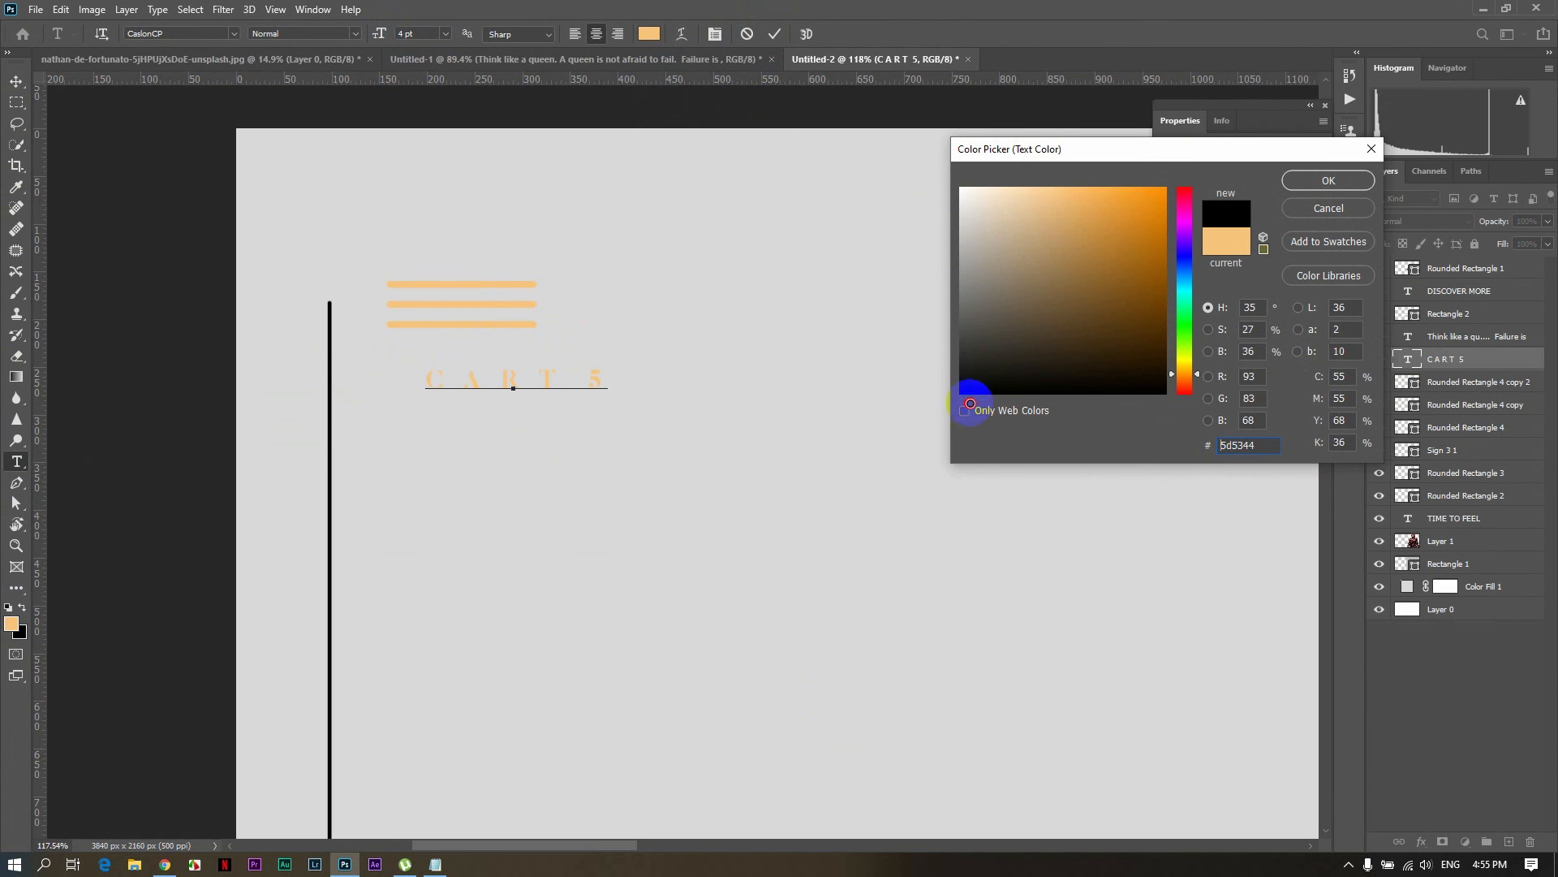
left_click(1299, 192)
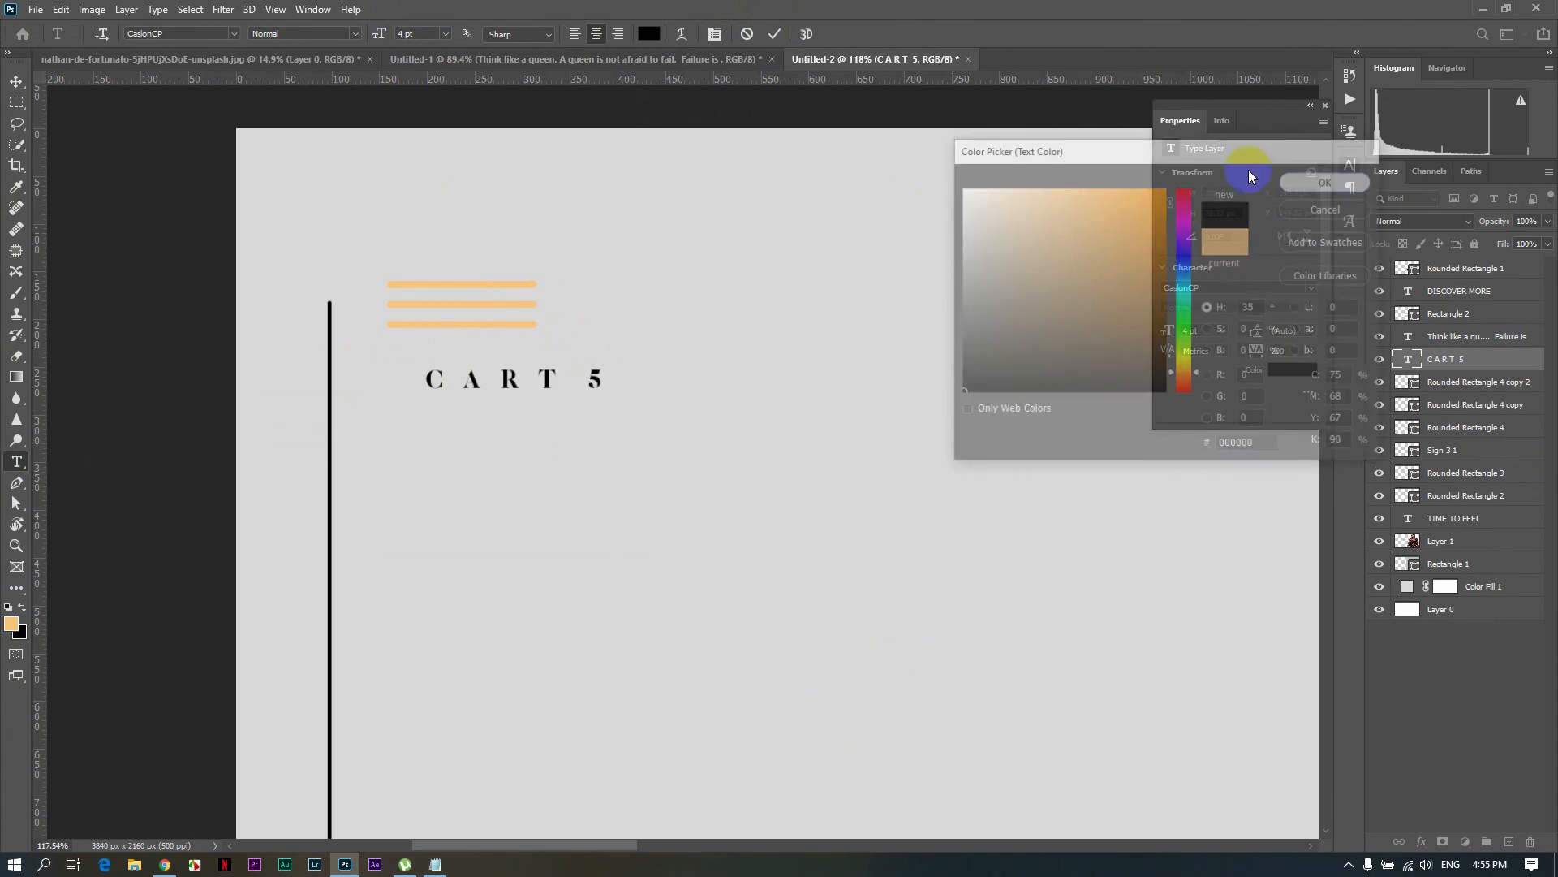
Move the "C A R T 5" text directly under the orange bars, aligned with their left edge
left_click(16, 82)
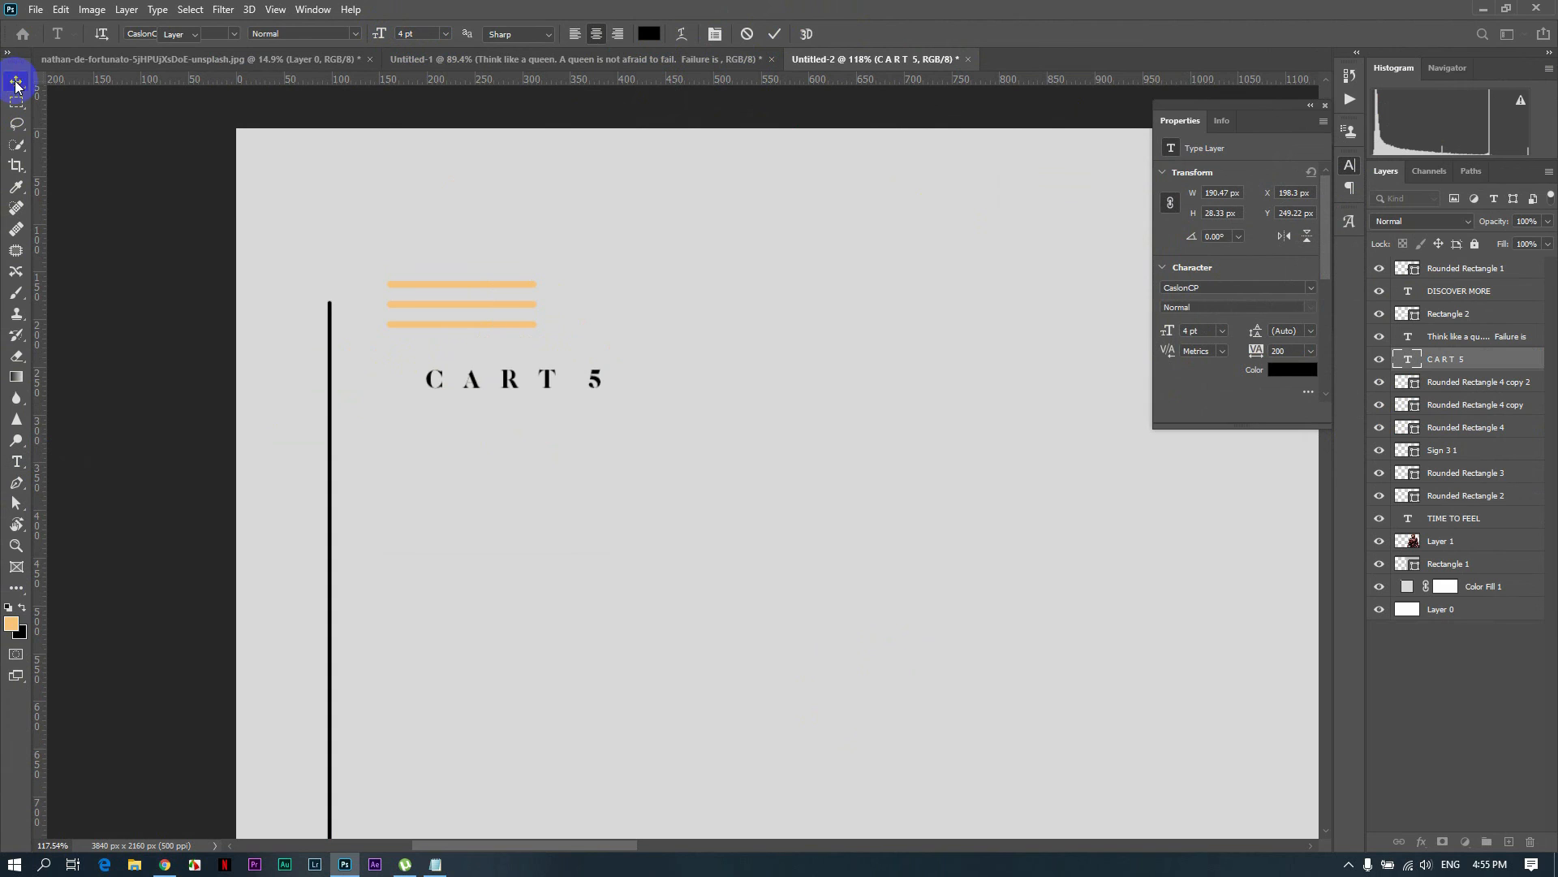
left_click_drag(510, 381, 472, 362)
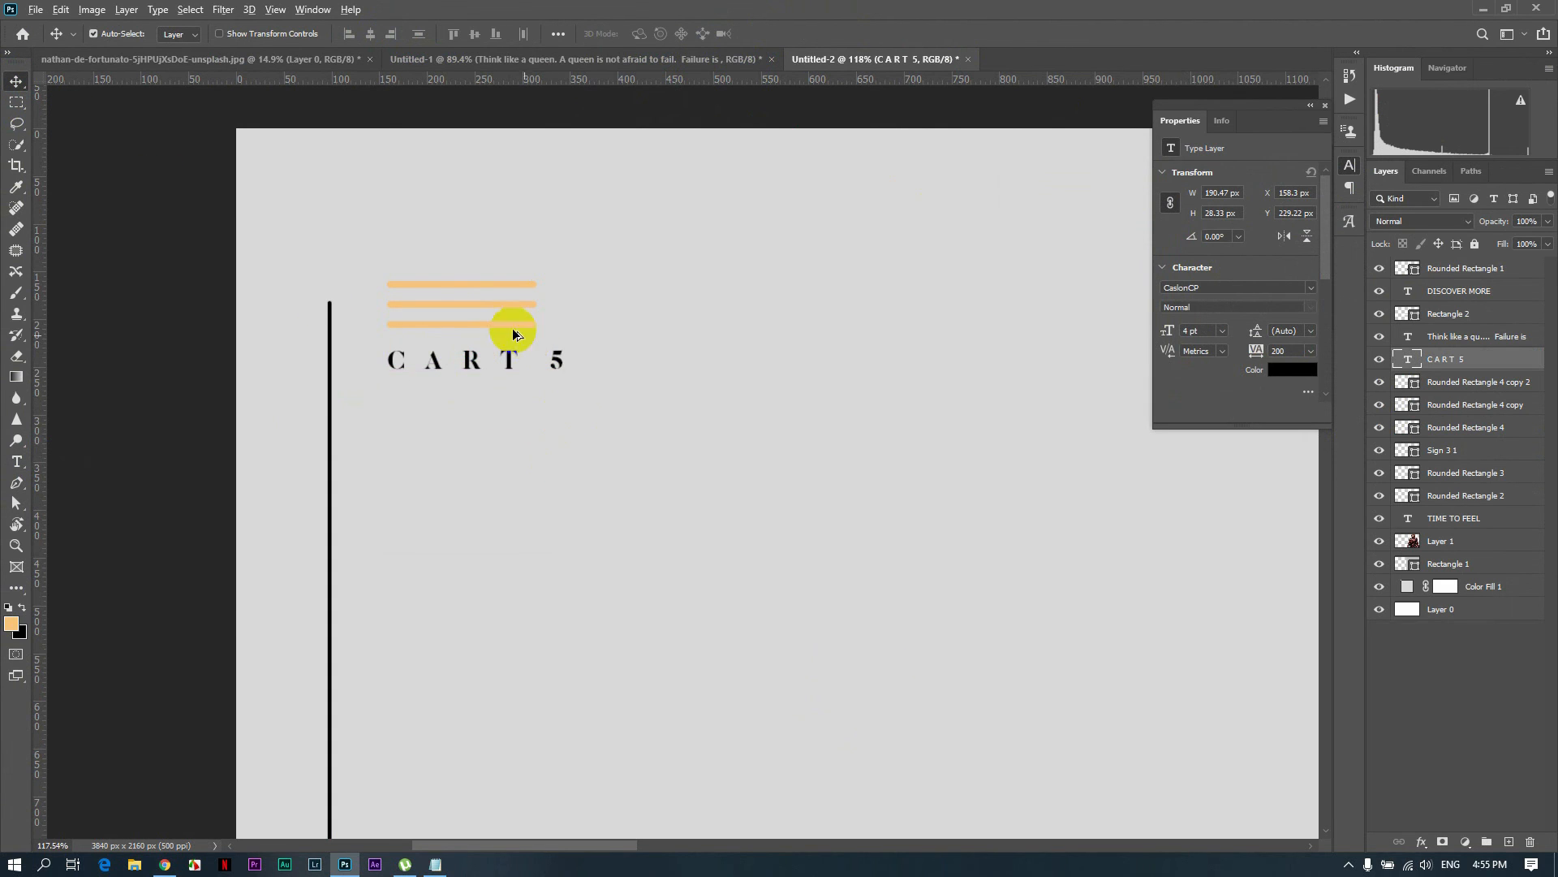
Review the whole landing page with the canvas clear of floating panels, and inspect the heading, quote and button up close
key("ctrl+0")
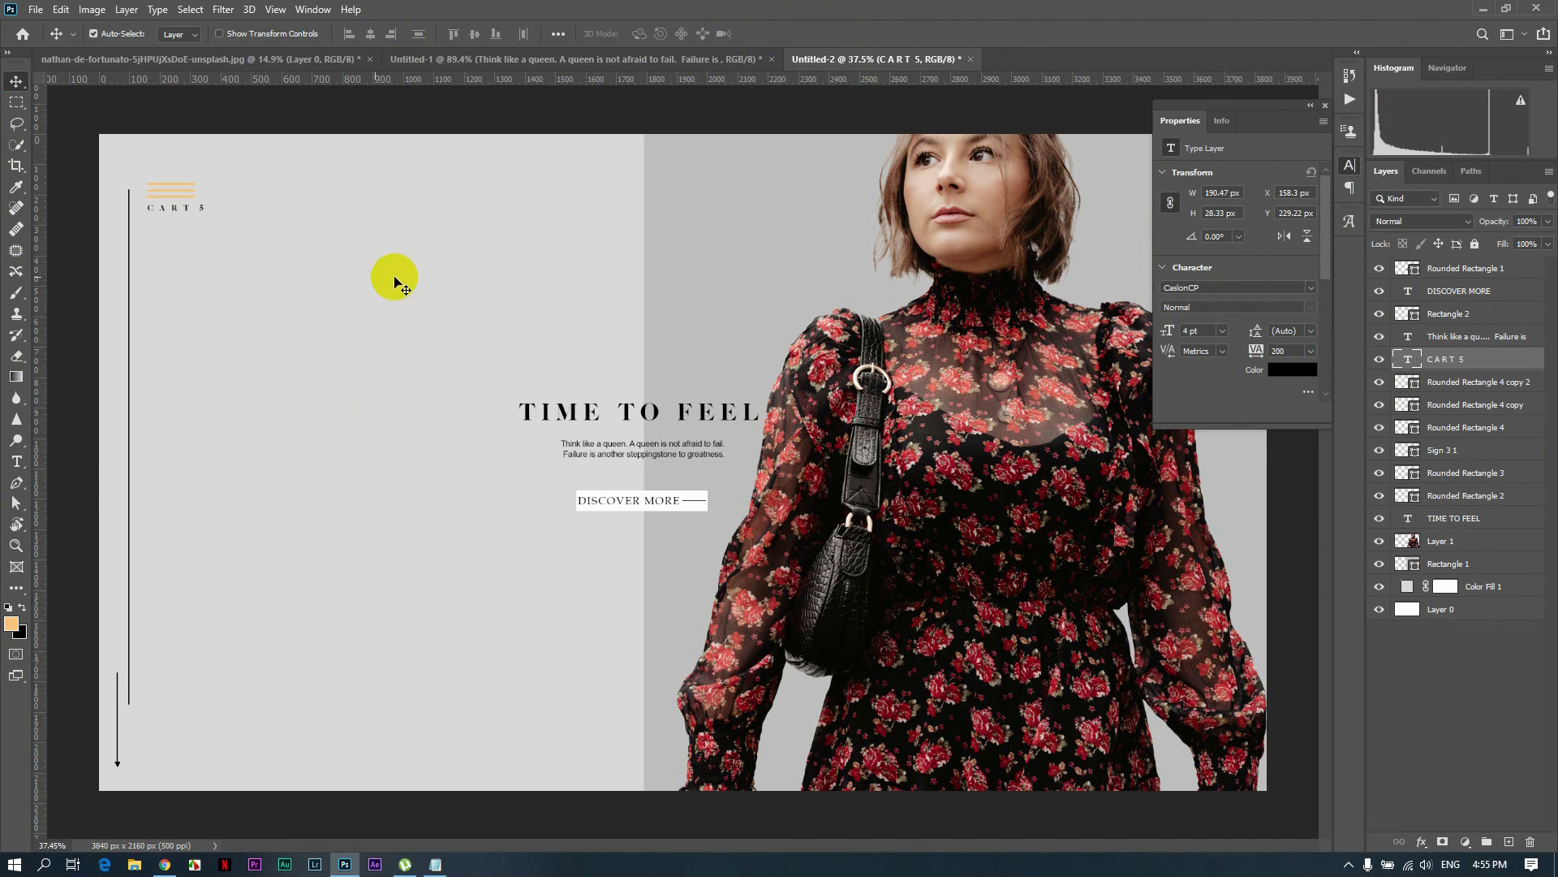
scroll(338, 334, "down", 1)
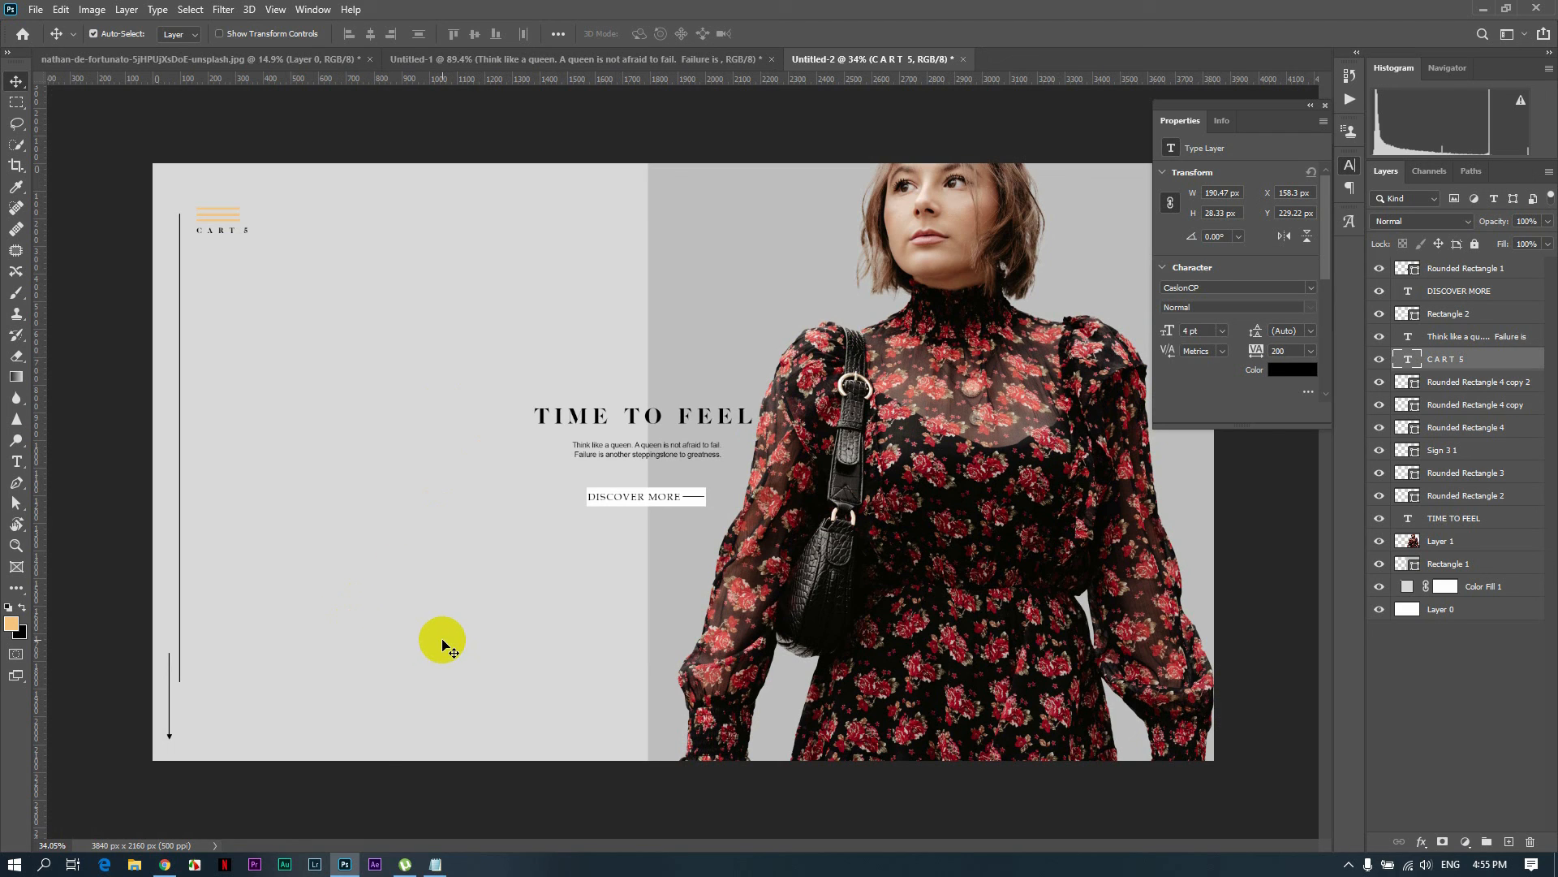
scroll(442, 640, "down", 1)
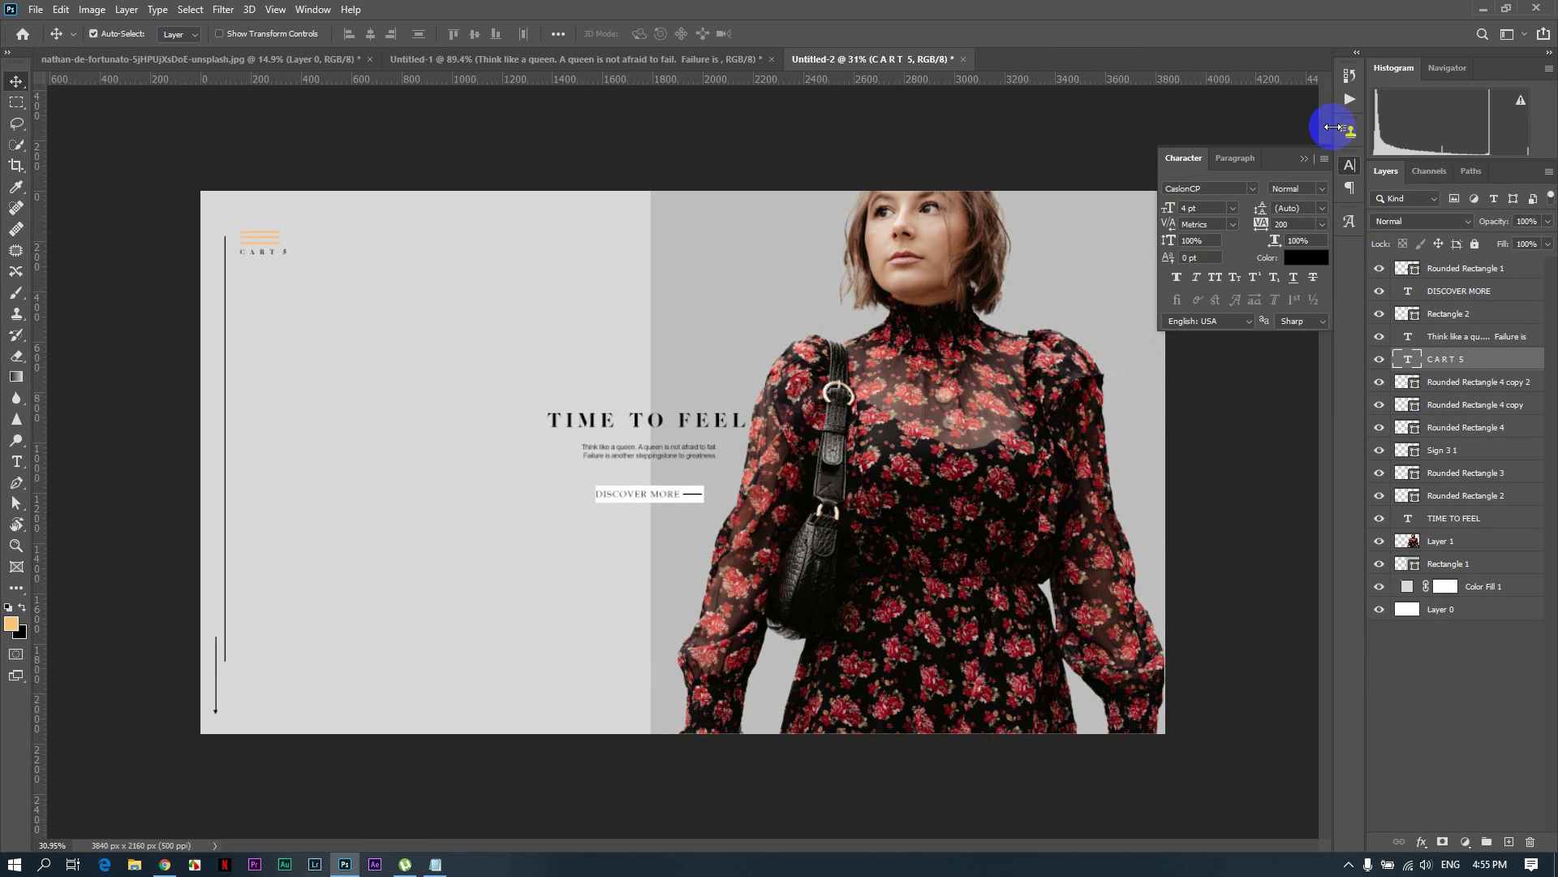
left_click(1305, 163)
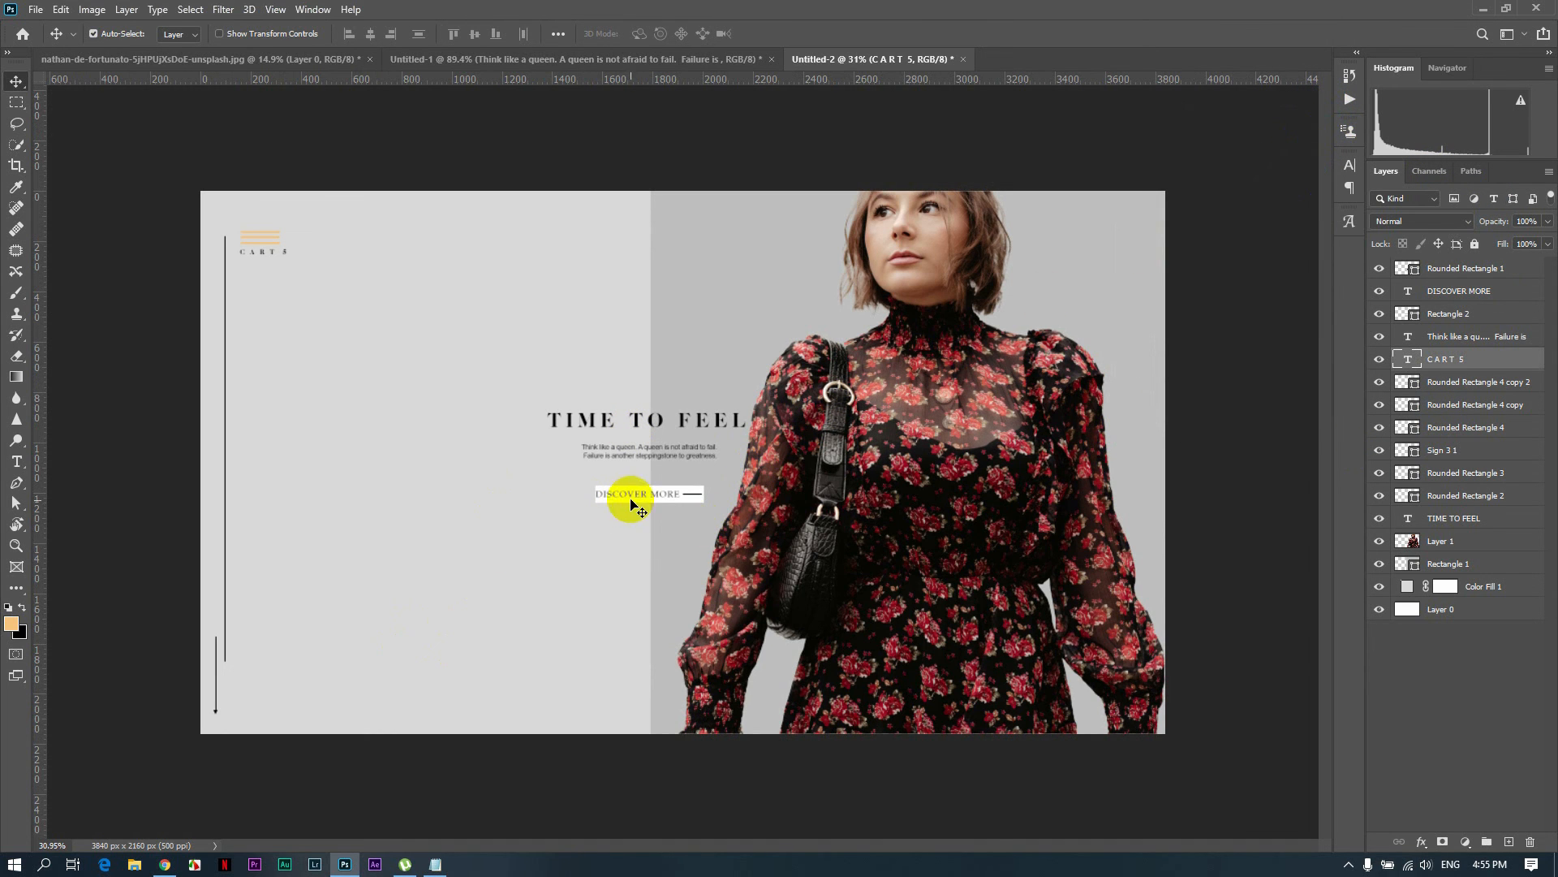
scroll(635, 503, "up", 3)
scroll(636, 508, "up", 2)
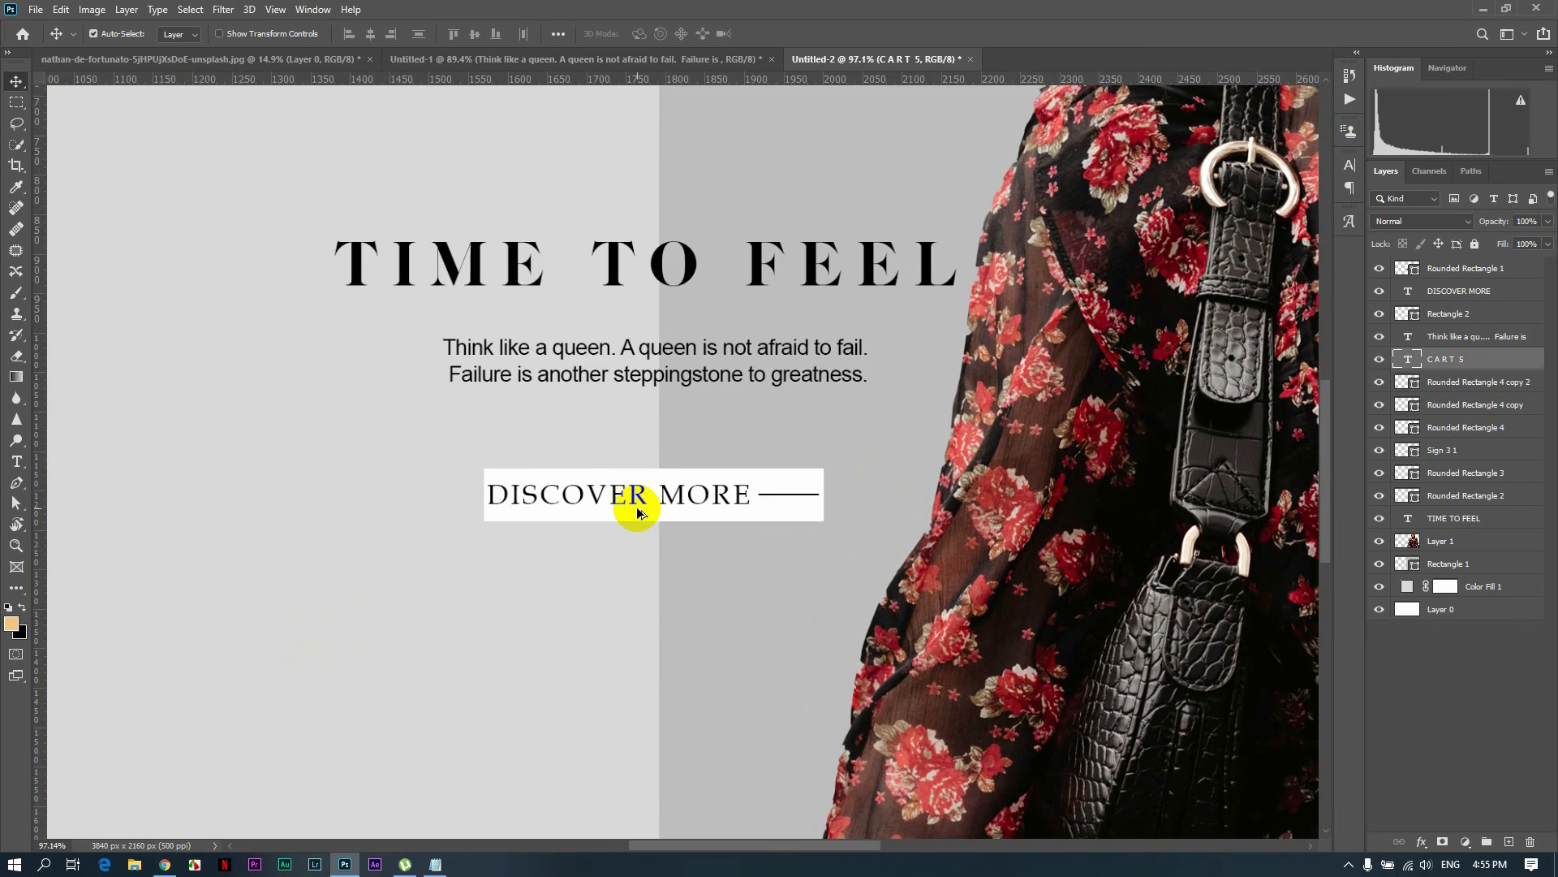
scroll(637, 512, "down", 6)
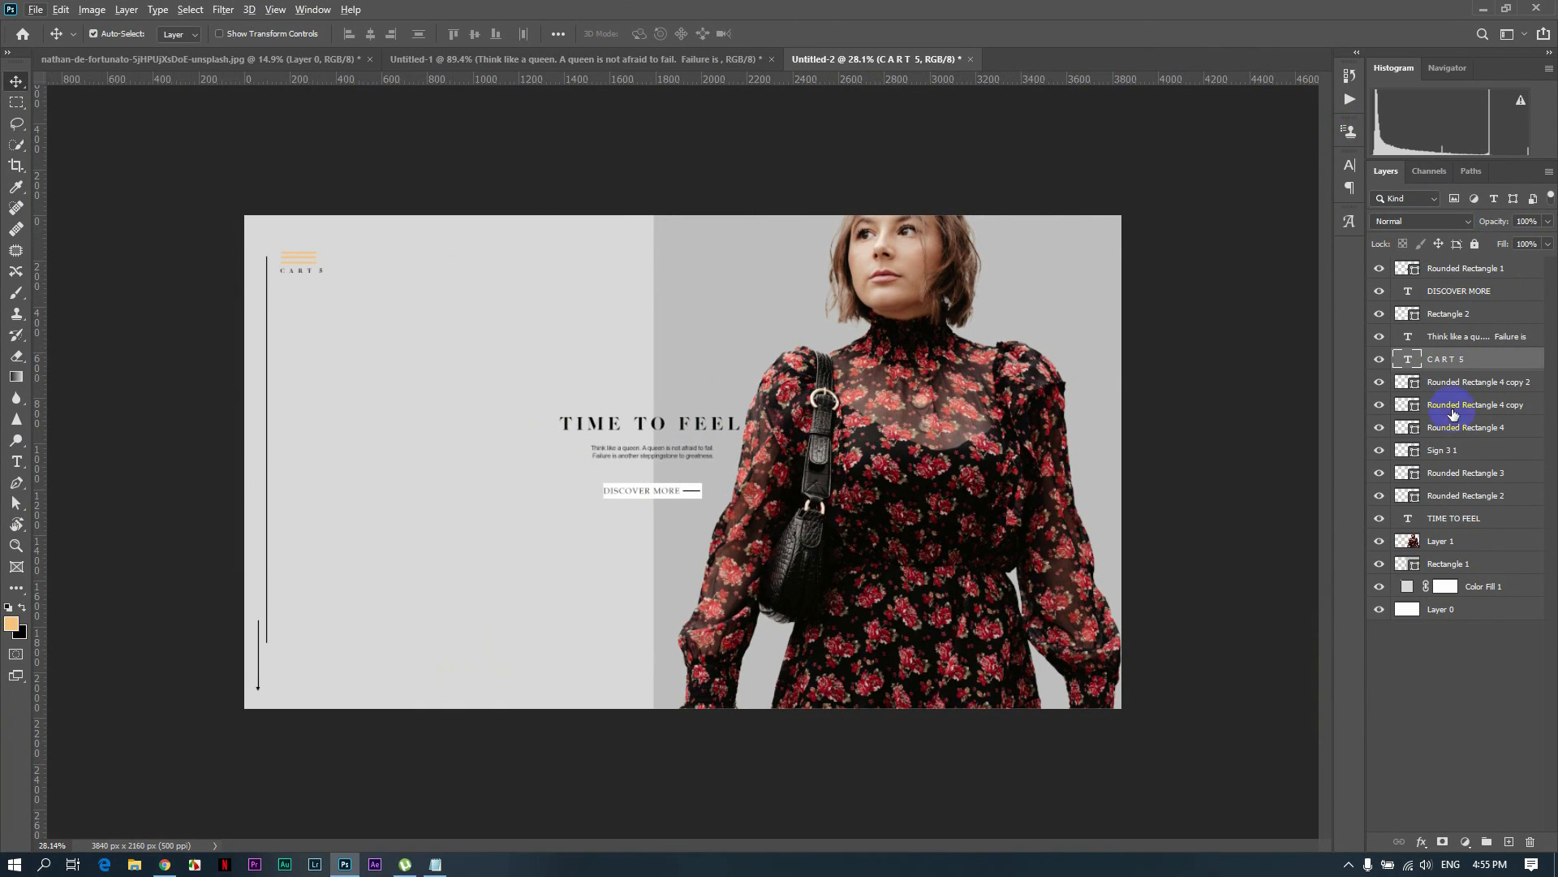
Start adding a Solid Color fill layer above the white background layer at the base of the layer stack
left_click(1459, 613)
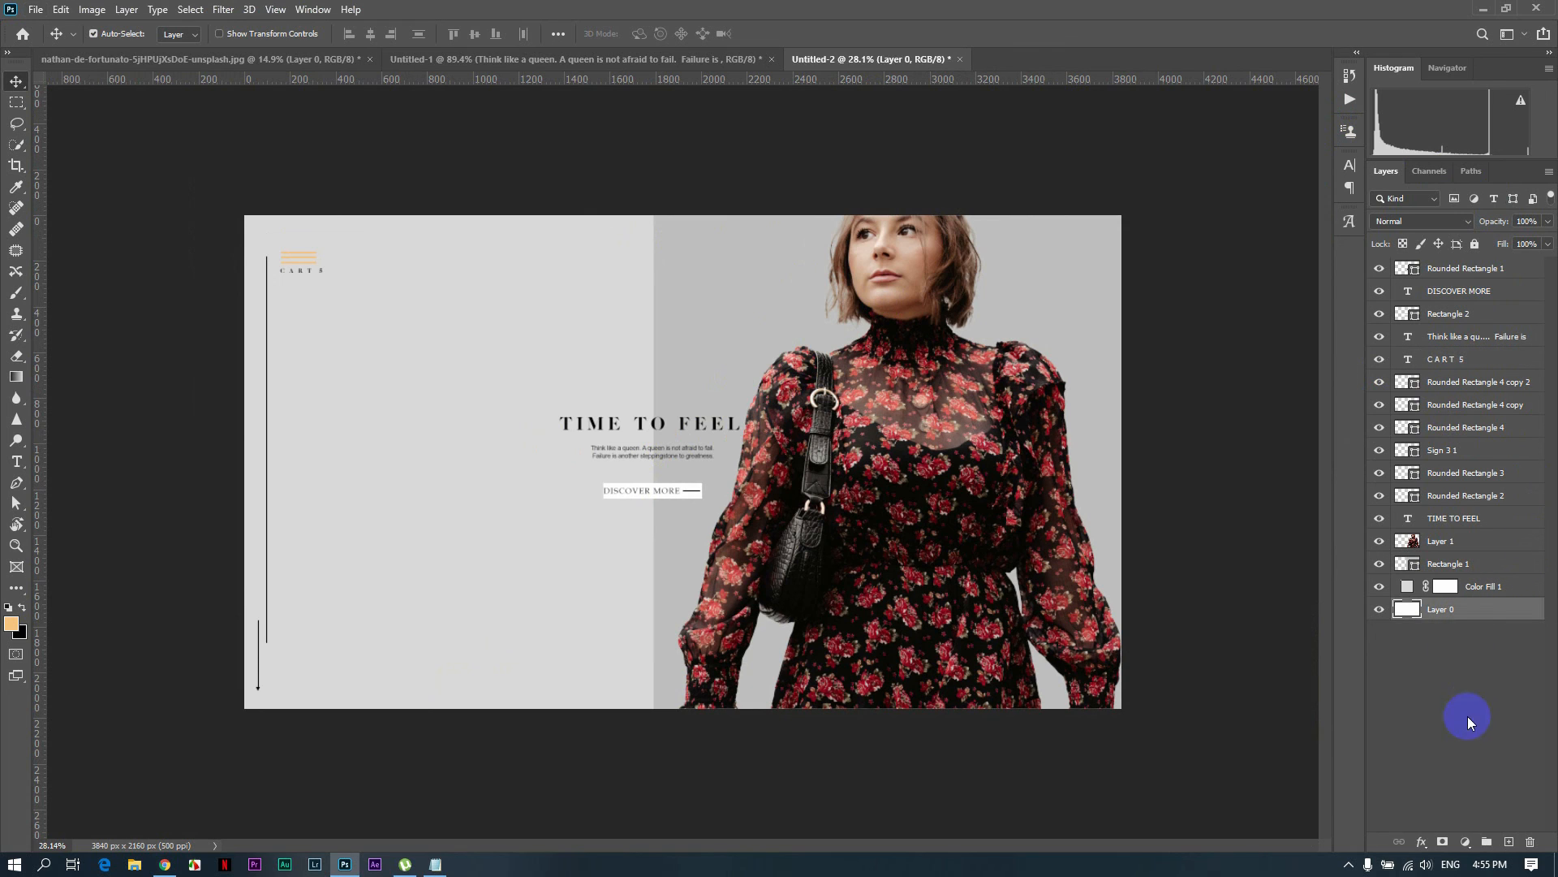
left_click(1462, 844)
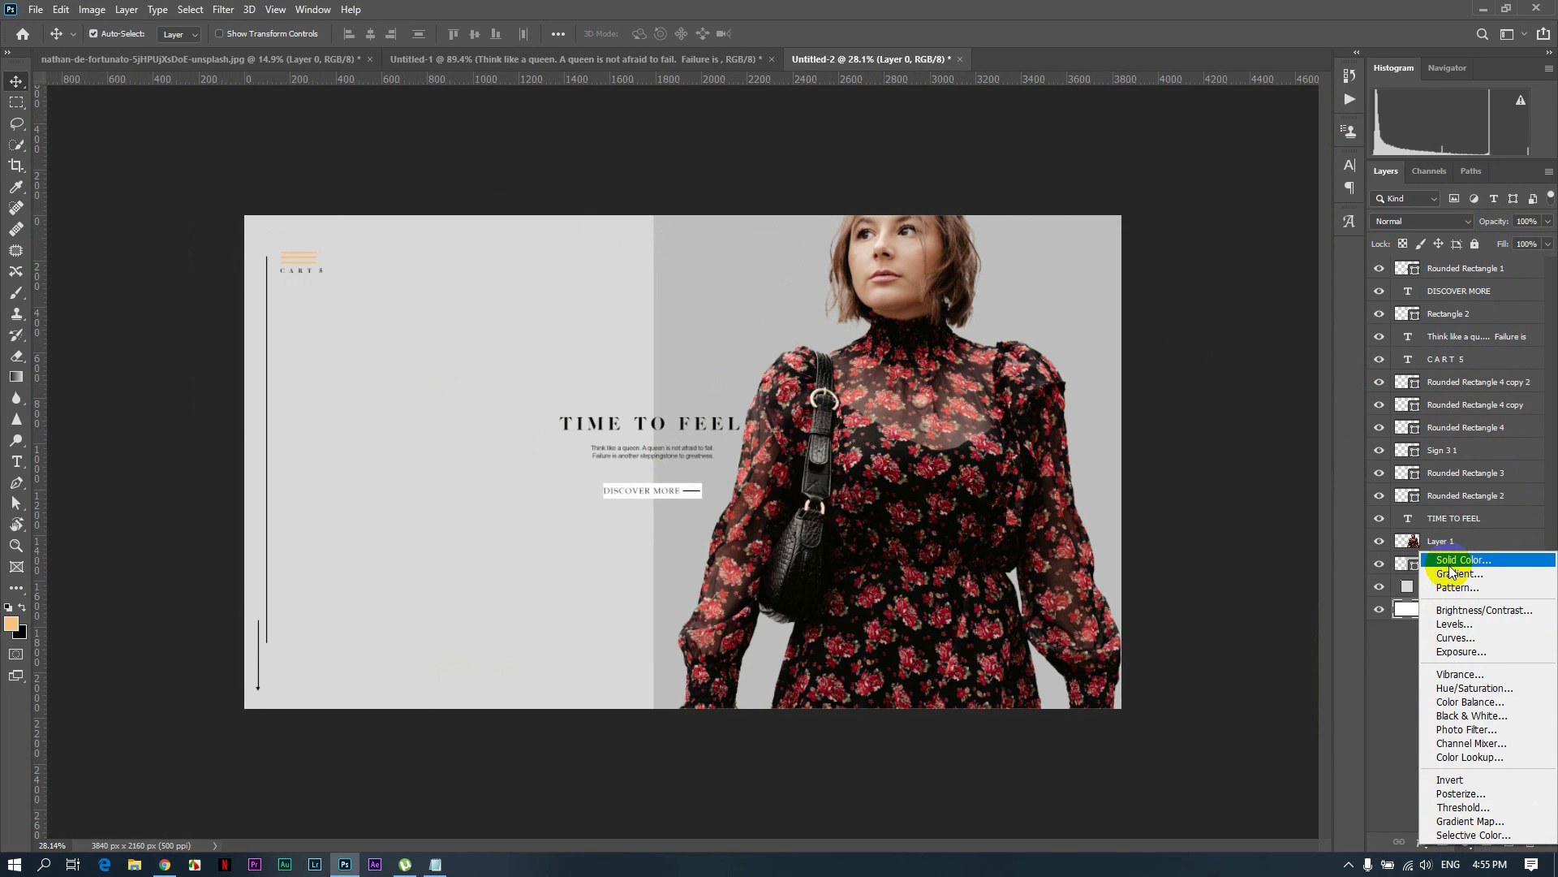
left_click(1475, 562)
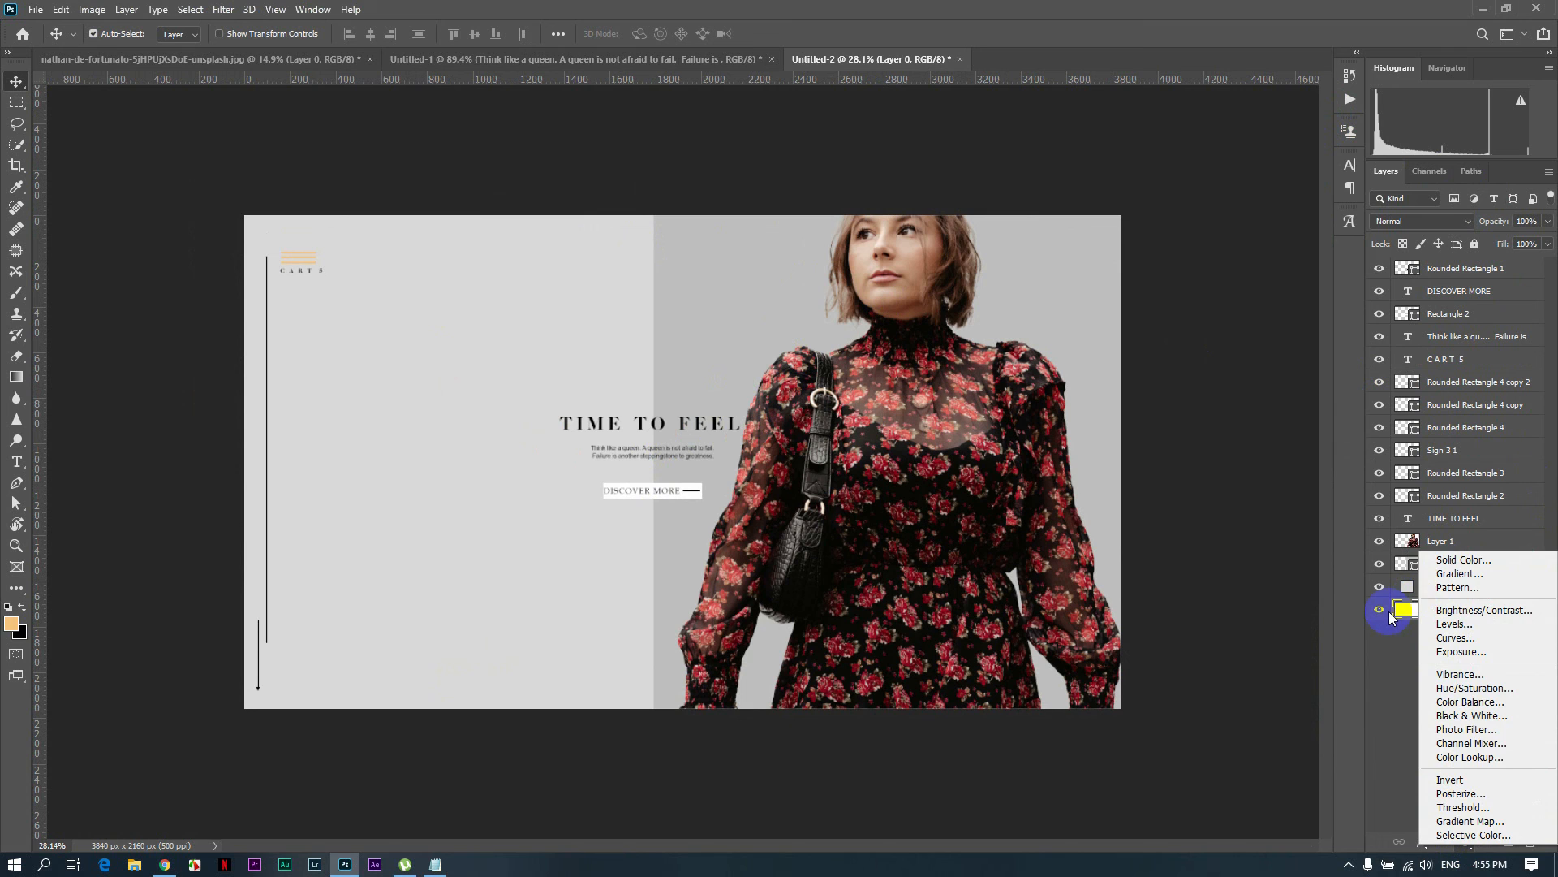